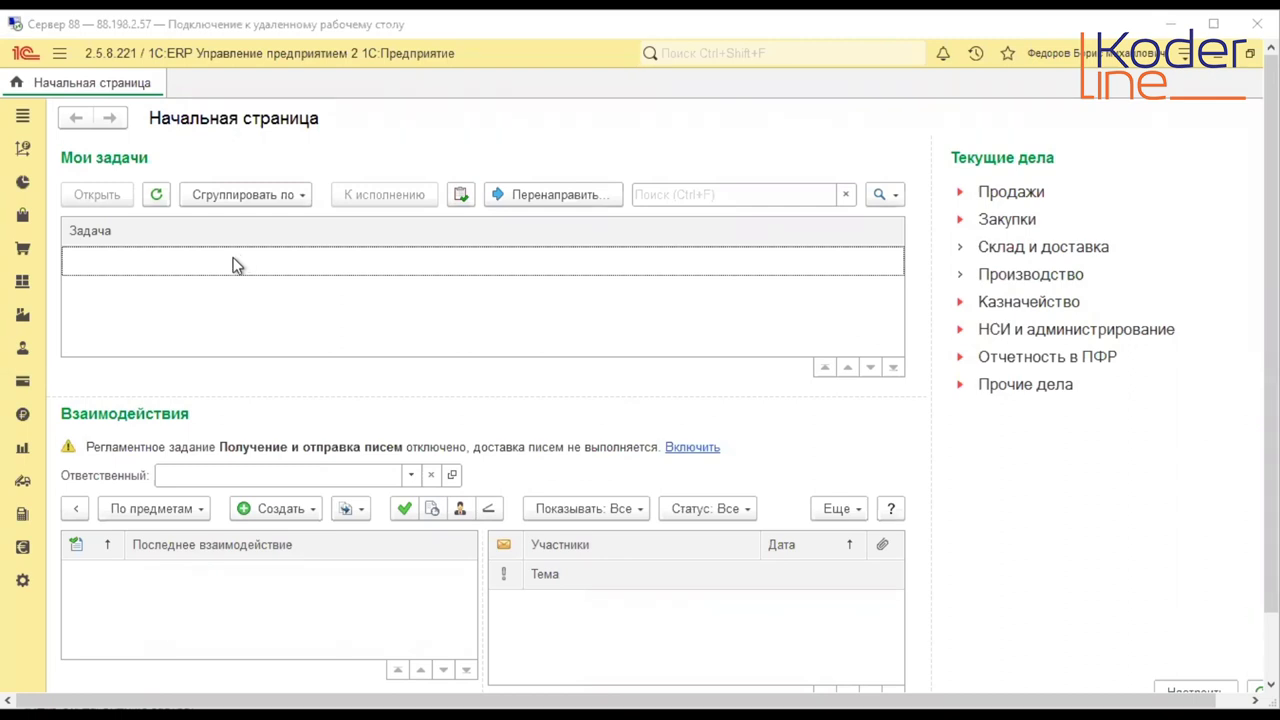
- Open the Дальстрой customer order dated 01.10.2021 from the sales orders list and show its goods lines
{"action": "left_click", "coordinate": [27, 257]}
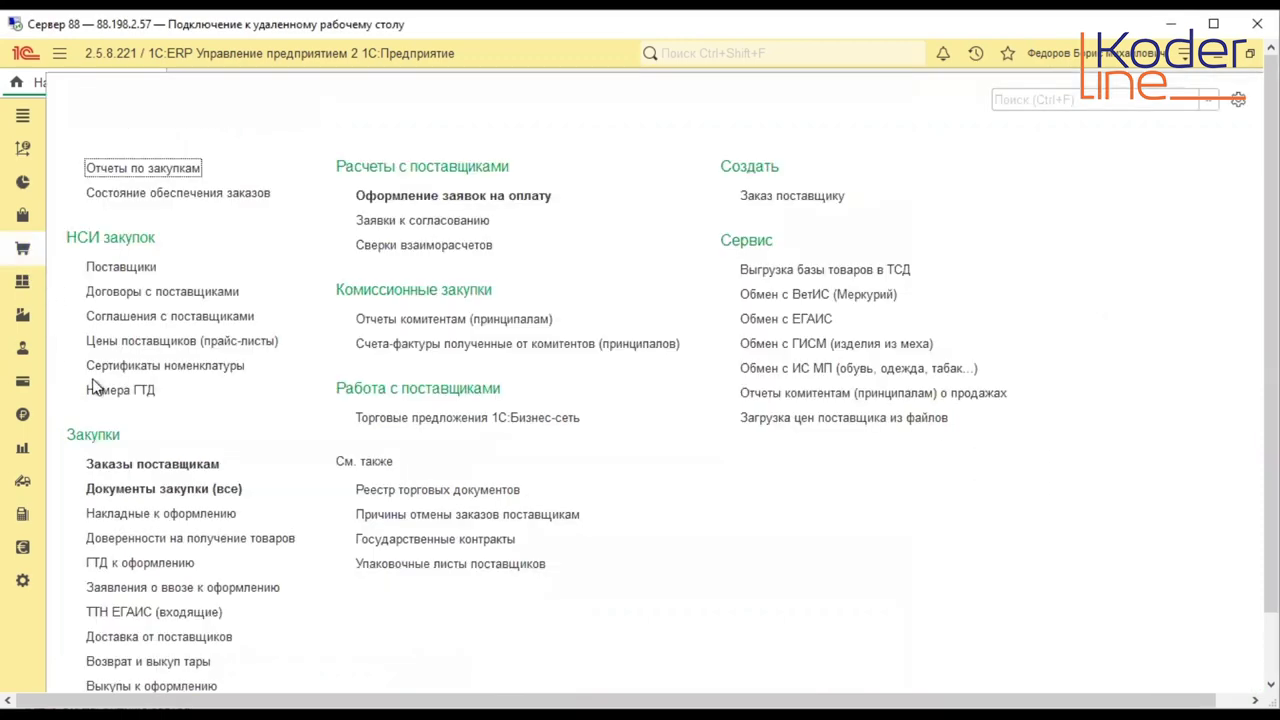
{"action": "left_click", "coordinate": [23, 216]}
{"action": "left_click", "coordinate": [189, 390]}
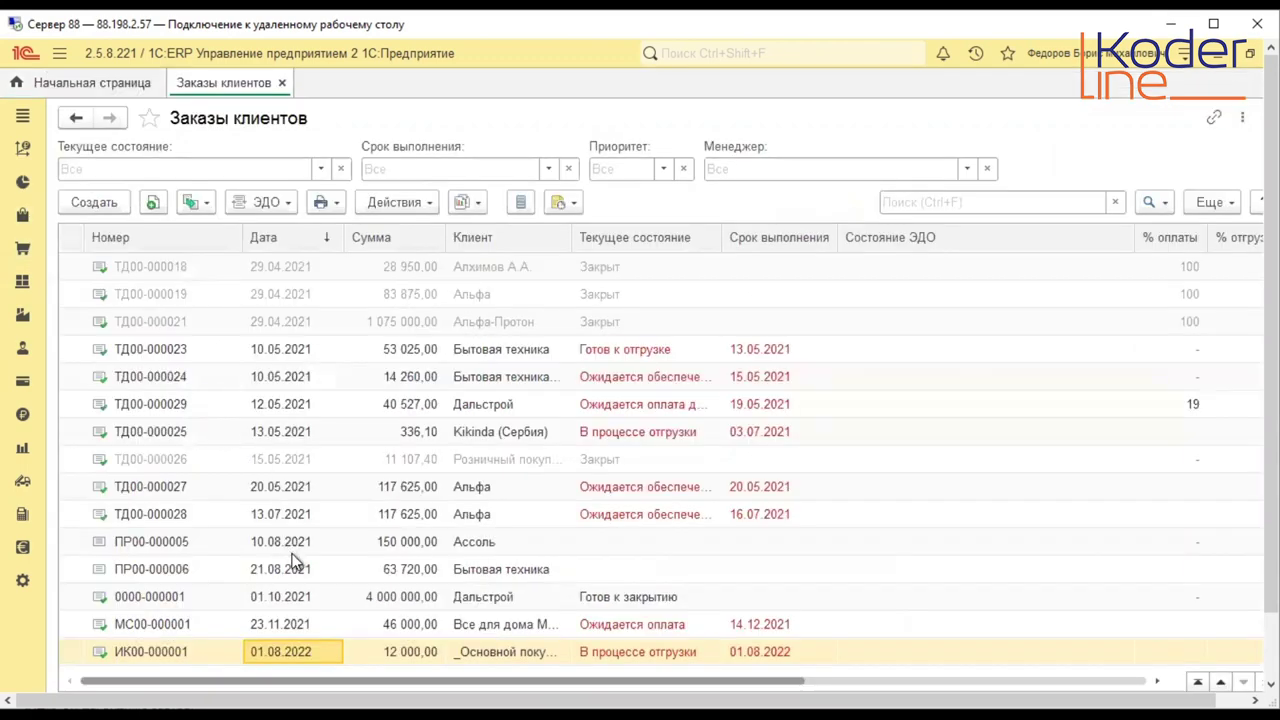
{"action": "left_click", "coordinate": [261, 596]}
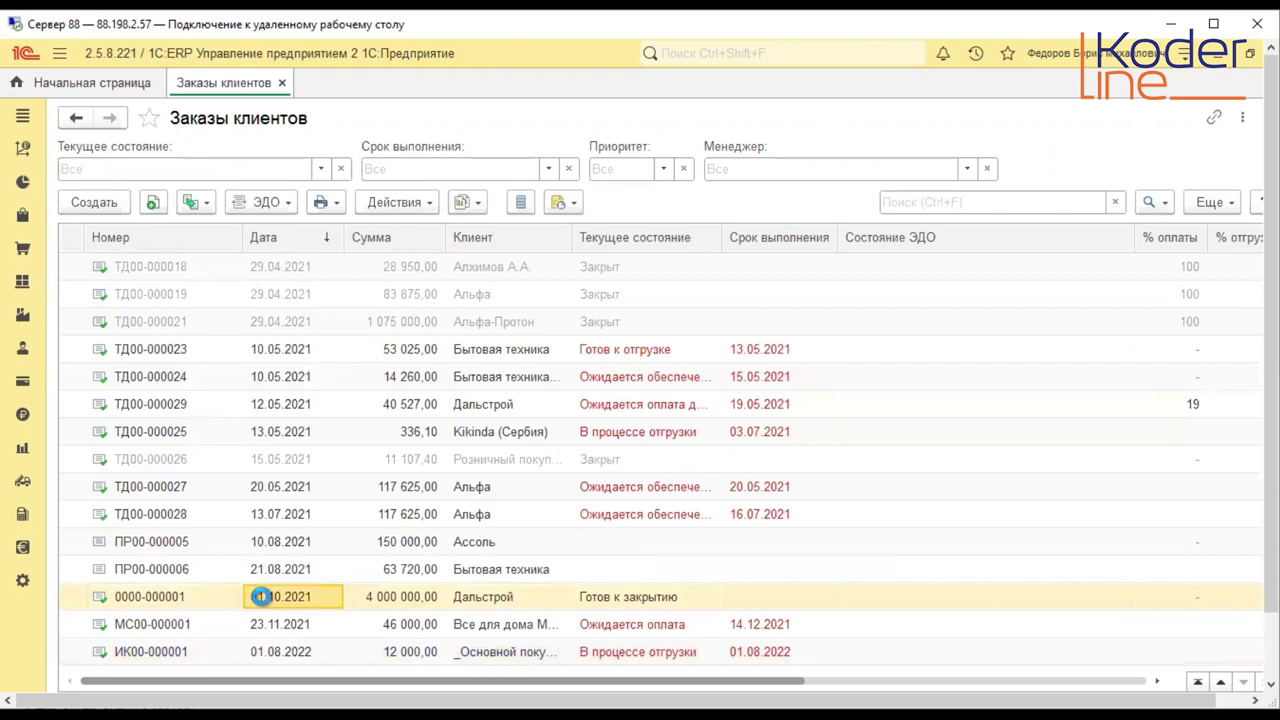
{"action": "double_click", "coordinate": [261, 596]}
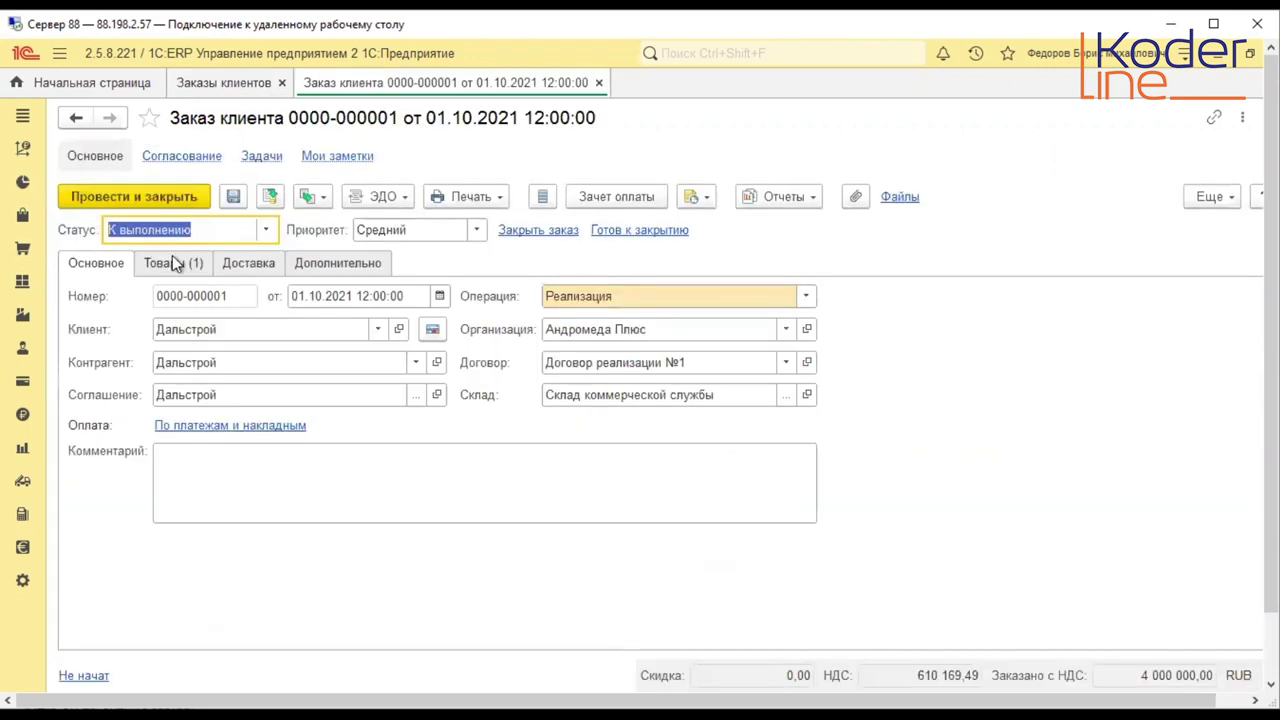
{"action": "left_click", "coordinate": [166, 262]}
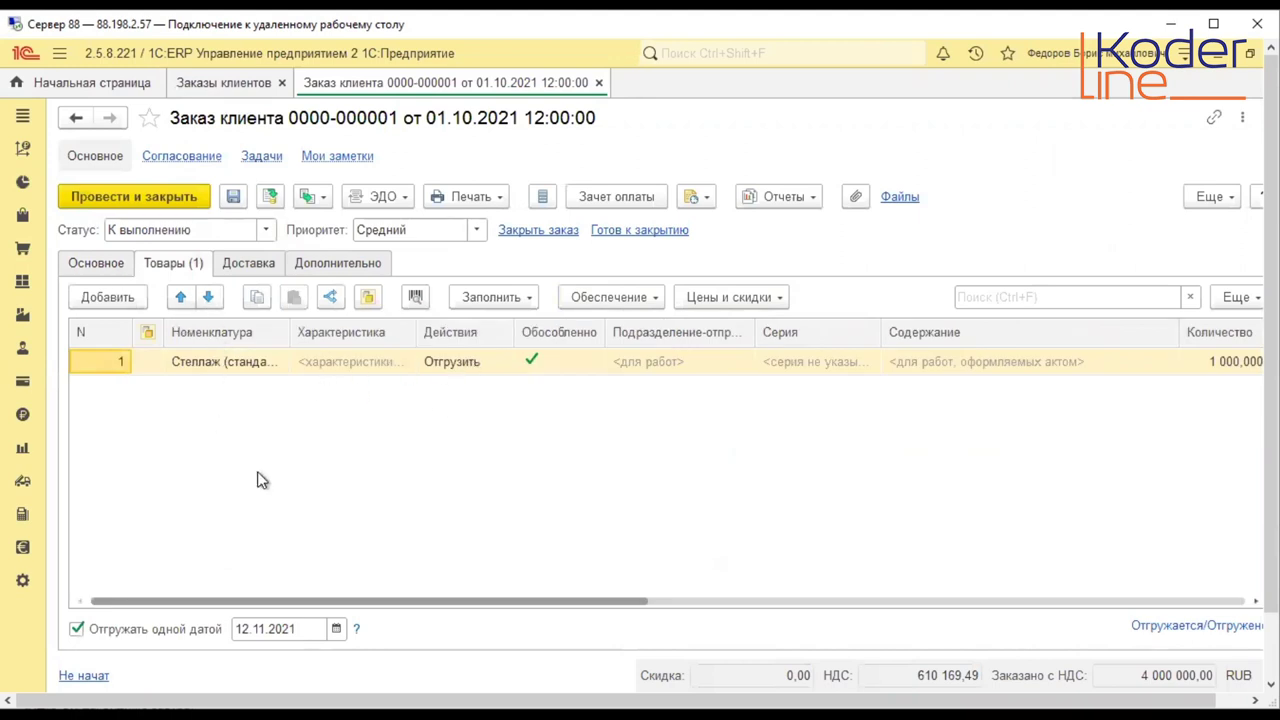
- Examine the fill commands and the supply (Обеспечение) options available for the order's Стеллаж line
{"action": "left_click", "coordinate": [457, 361]}
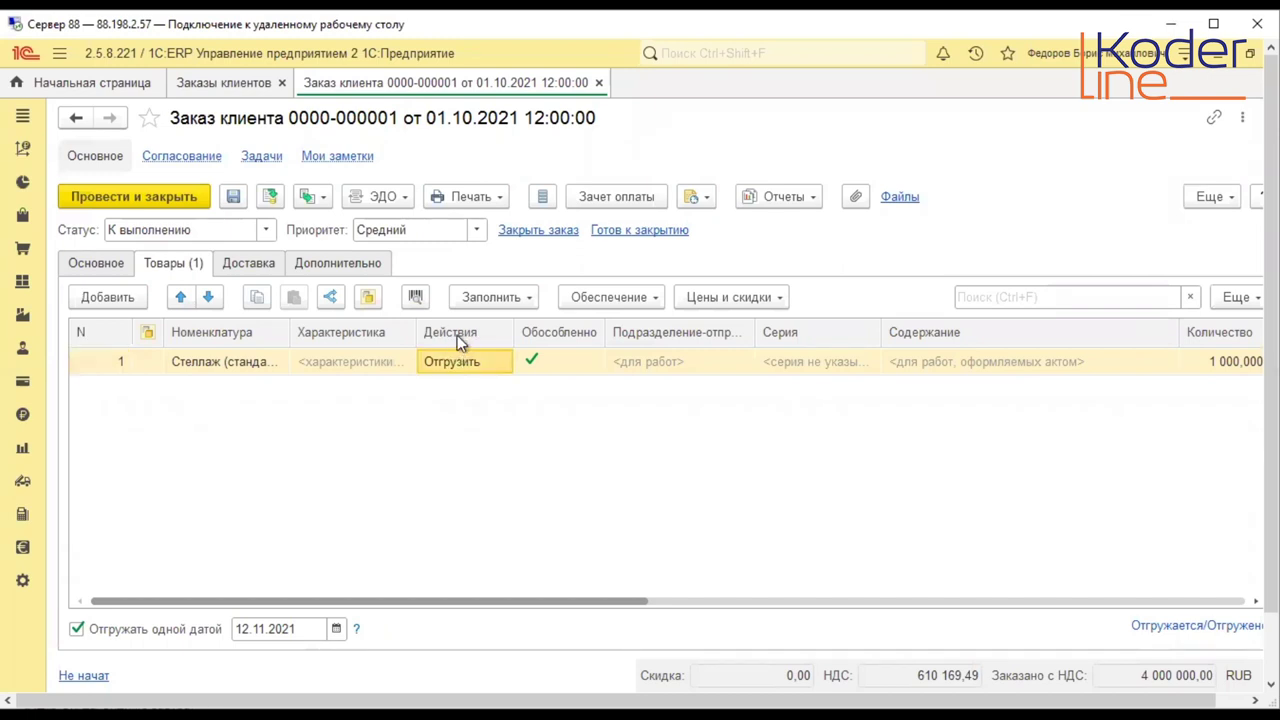
{"action": "left_click", "coordinate": [530, 297]}
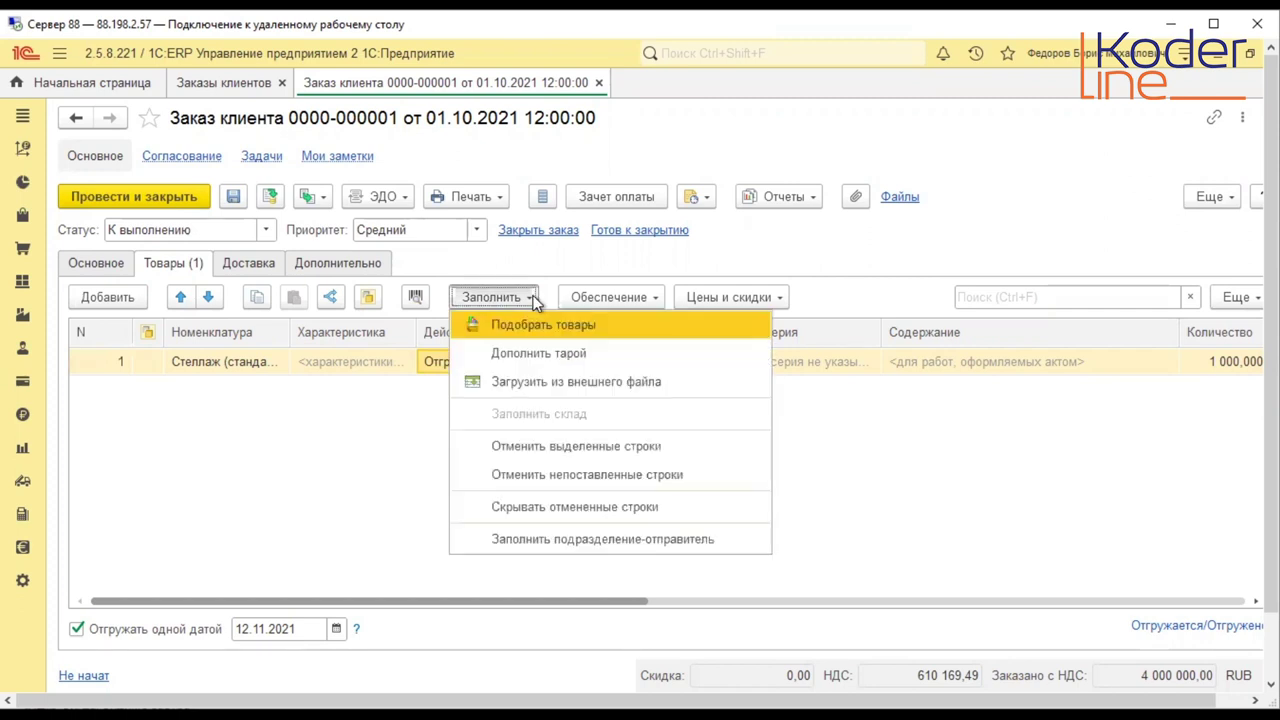
{"action": "left_click", "coordinate": [595, 272]}
{"action": "left_click", "coordinate": [641, 296]}
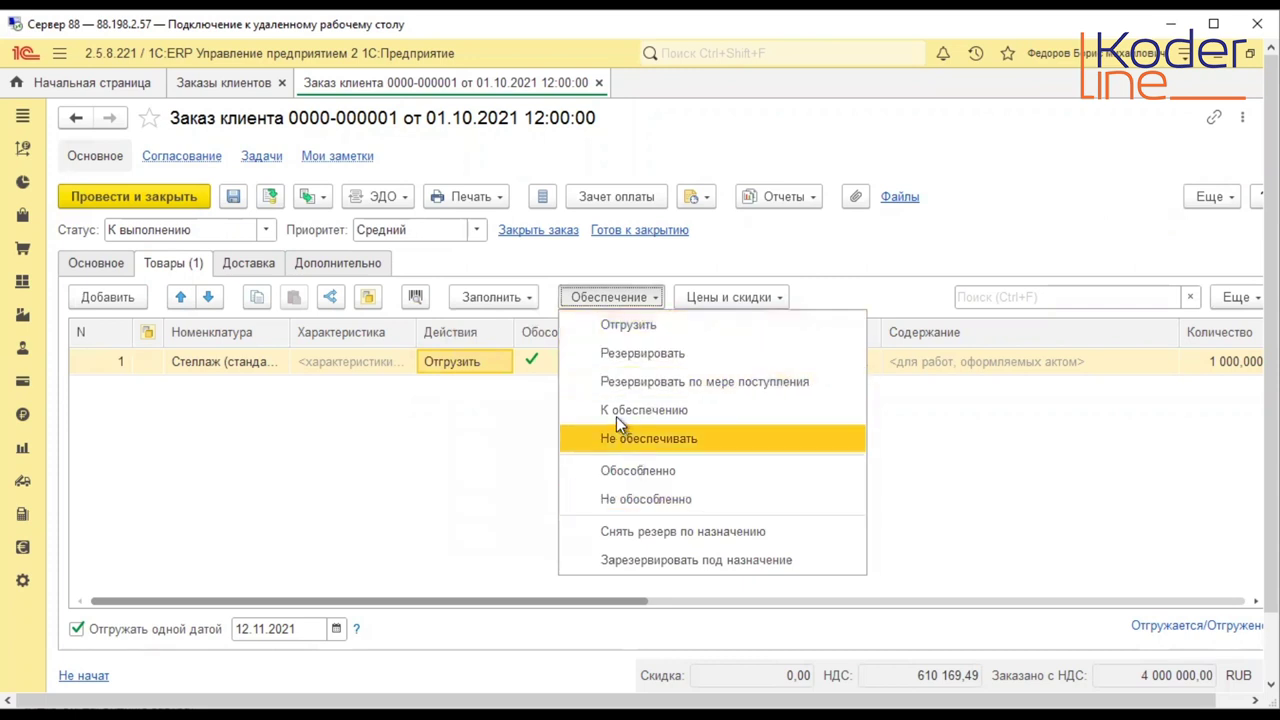
{"action": "left_click", "coordinate": [735, 258]}
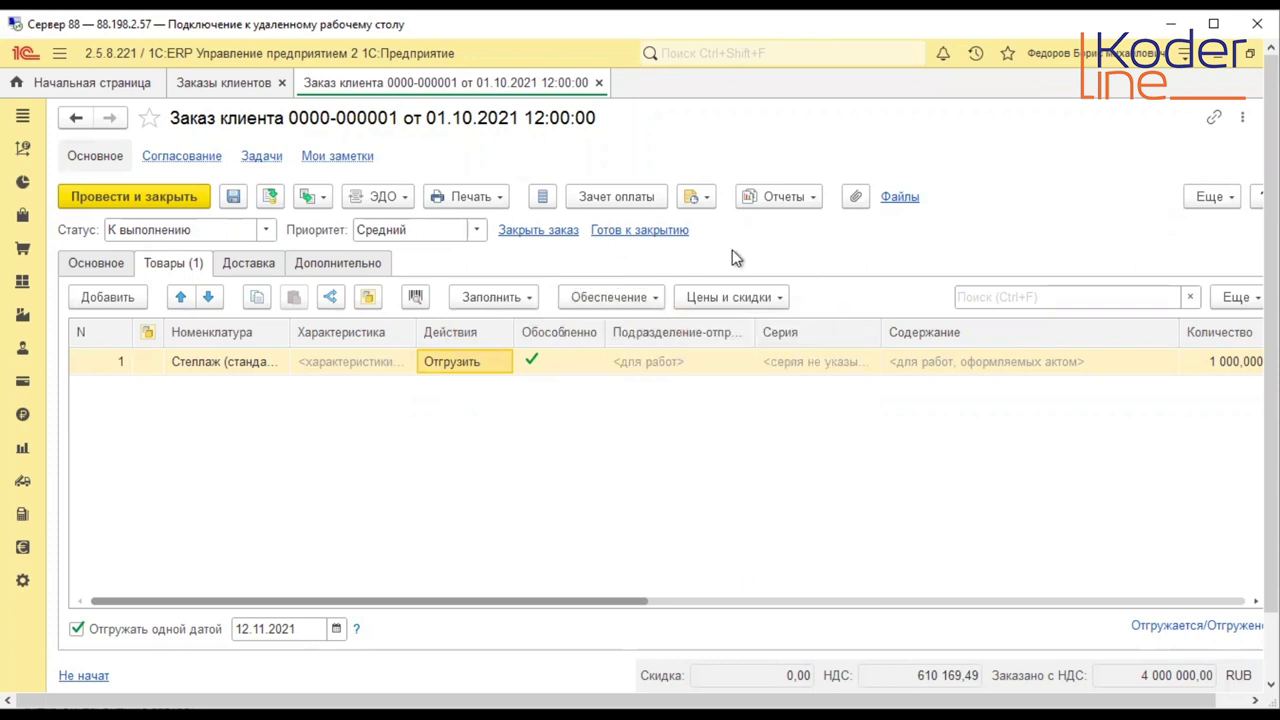
{"action": "left_click", "coordinate": [651, 297]}
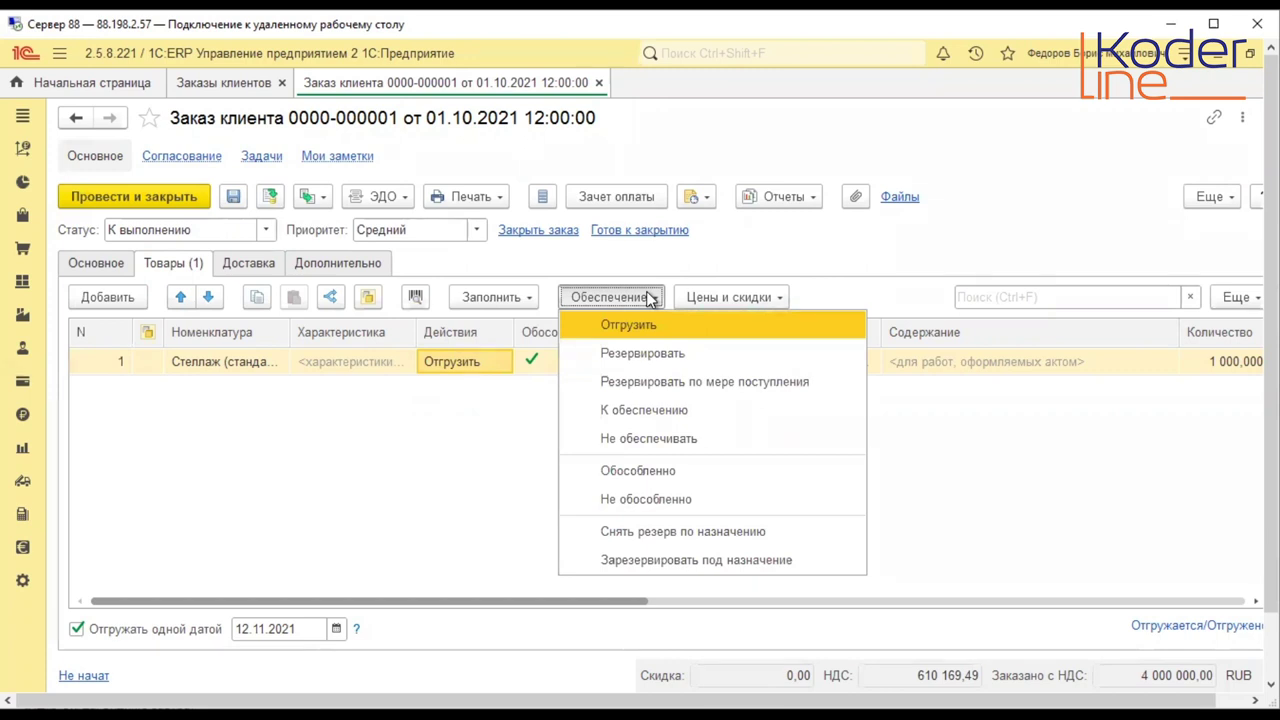
{"action": "left_click", "coordinate": [503, 434]}
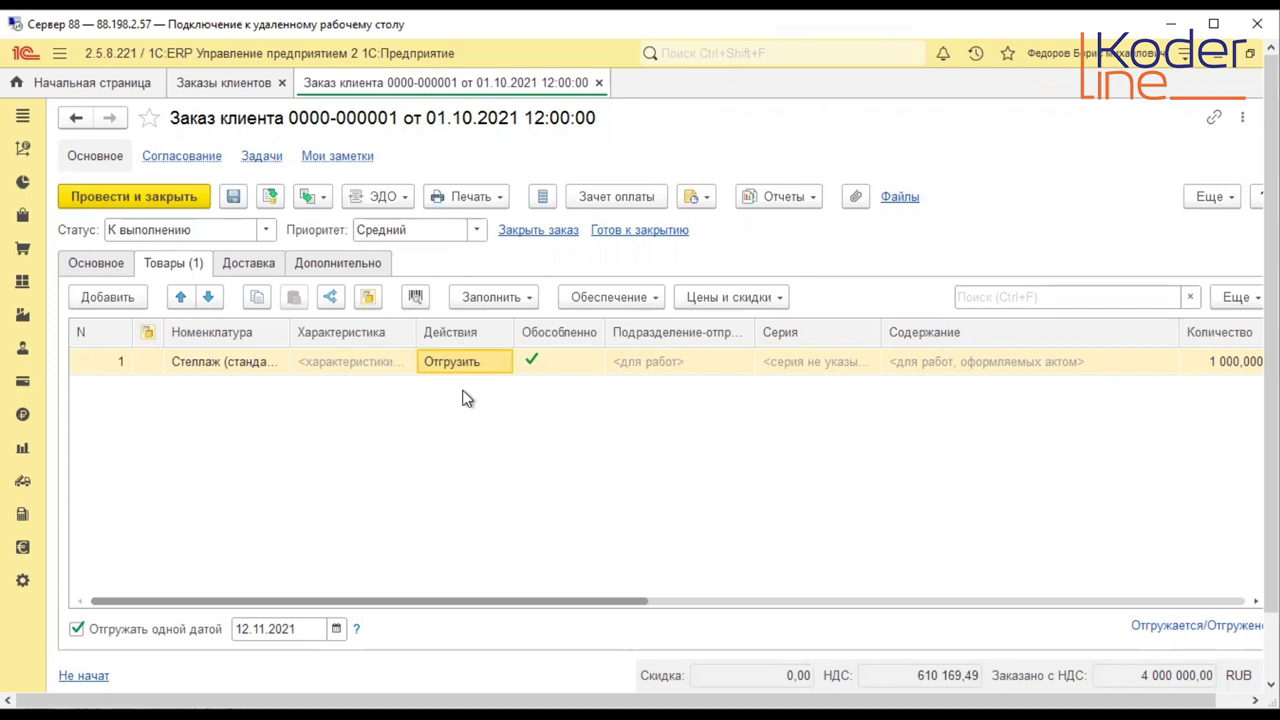
- Open Способы обеспечения потребностей from the warehouse settings and directories, and start a new supply method to view its supply types
{"action": "left_click", "coordinate": [28, 284]}
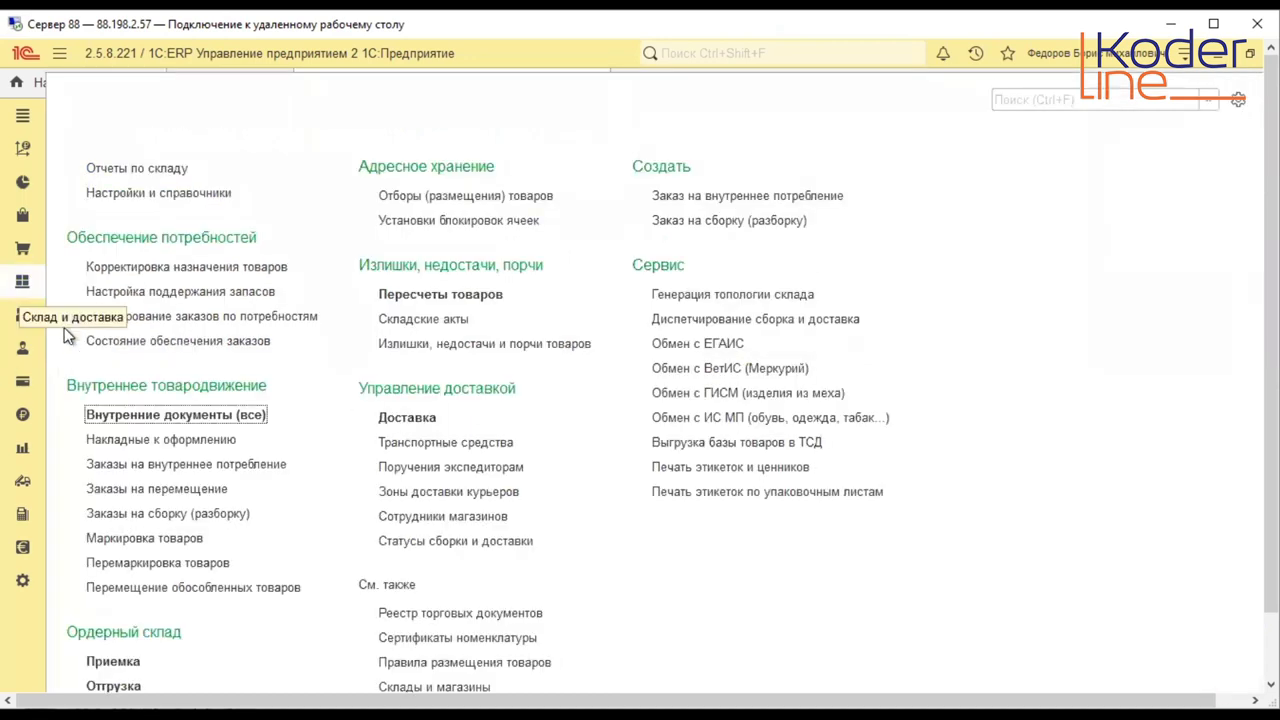
{"action": "left_click", "coordinate": [141, 170]}
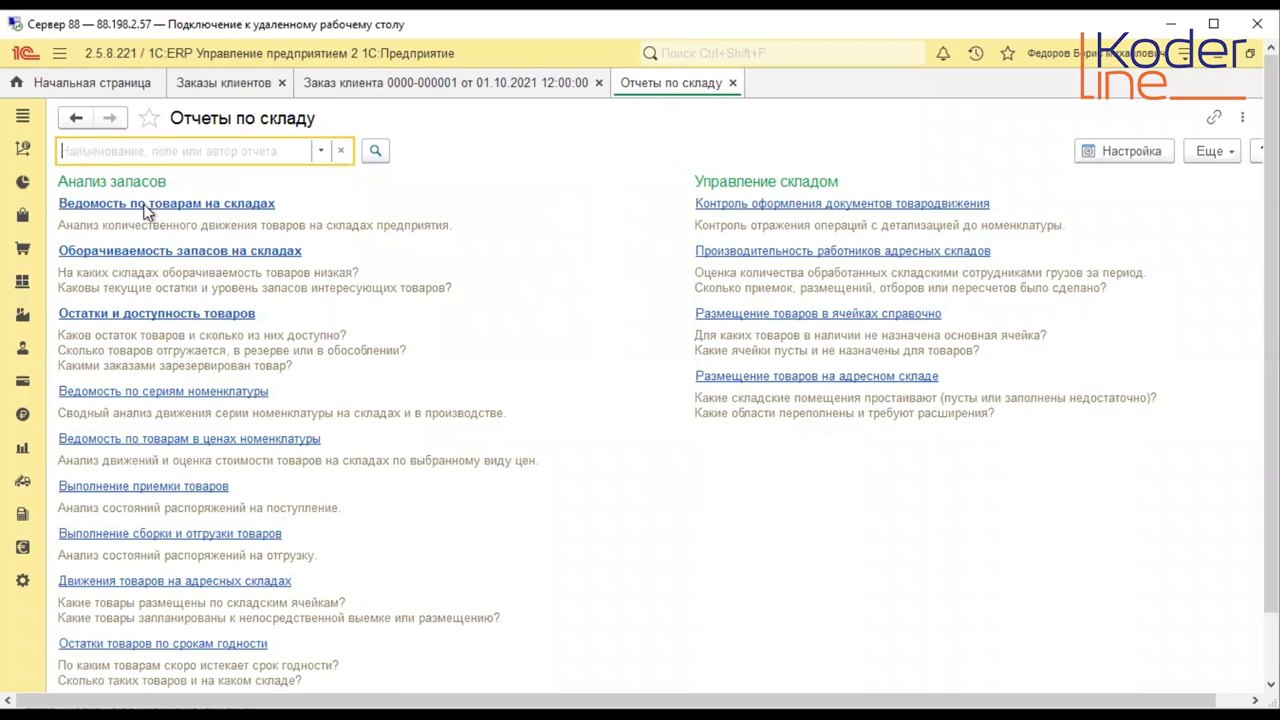
{"action": "left_click", "coordinate": [146, 203]}
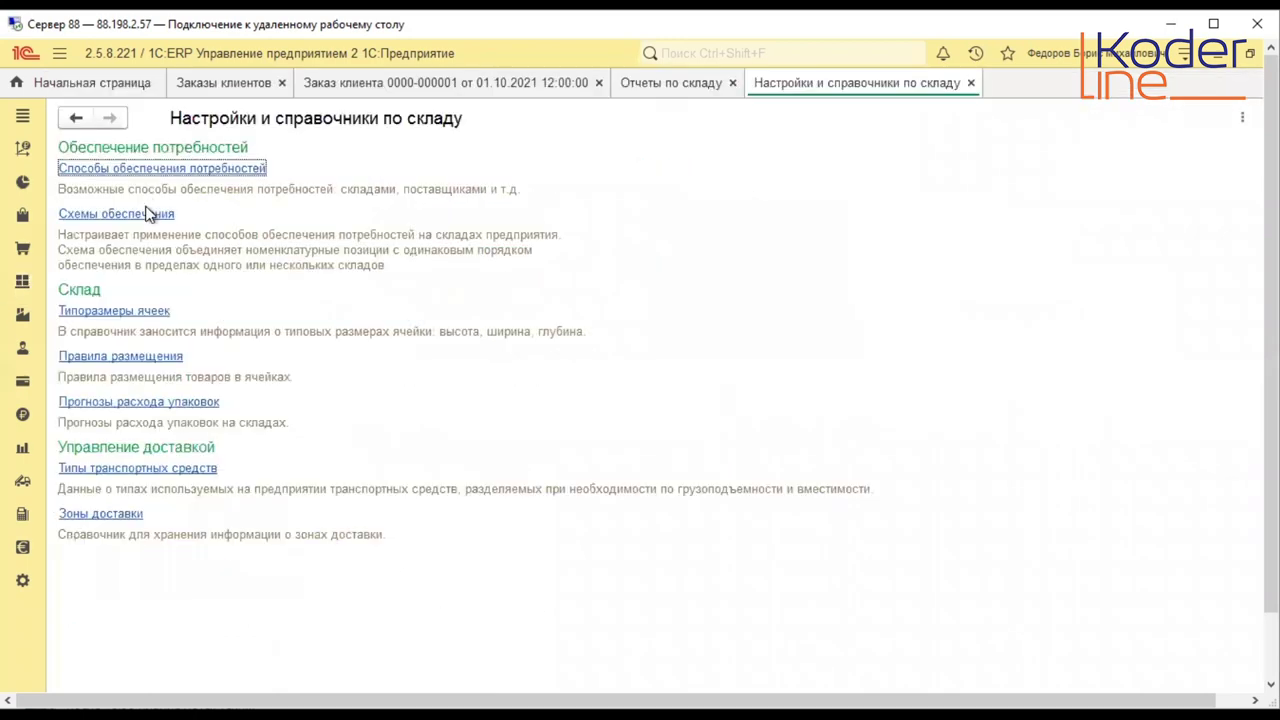
{"action": "left_click", "coordinate": [186, 170]}
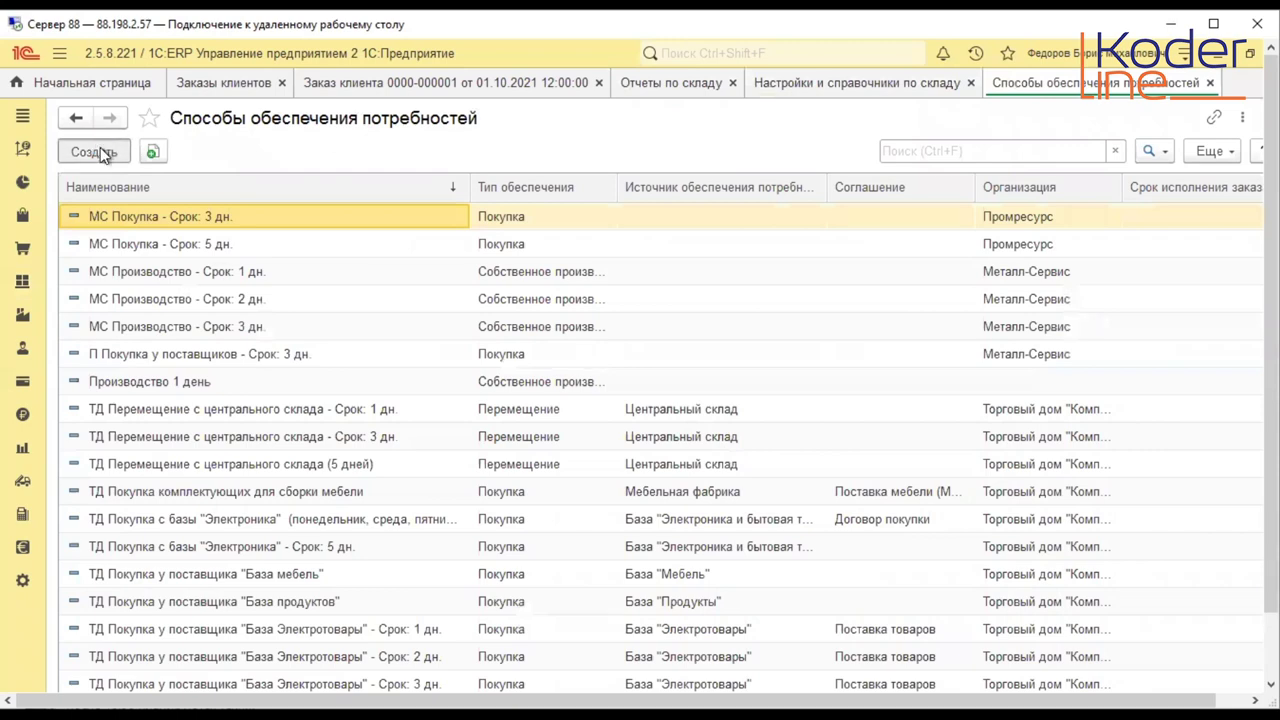
{"action": "left_click", "coordinate": [94, 152]}
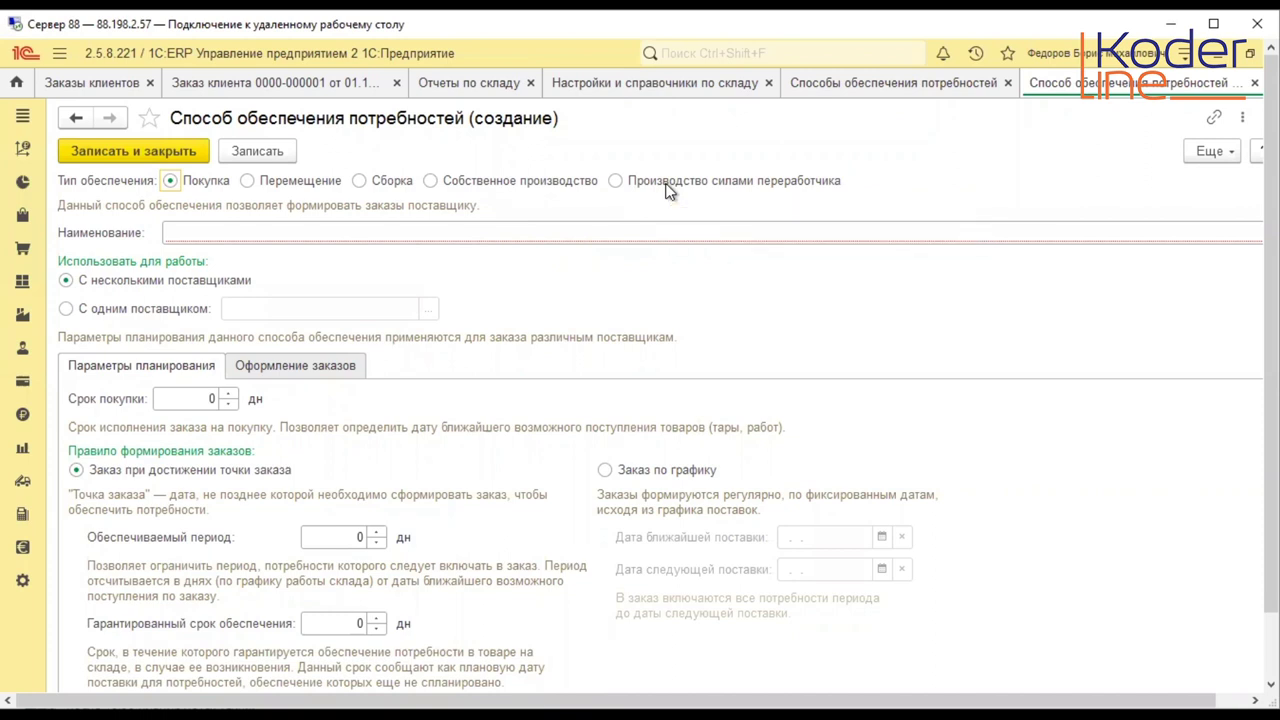
- Check the ways to create an order in the purchasing list Заказы поставщикам, and return to the new supply method
{"action": "left_click", "coordinate": [22, 248]}
{"action": "left_click", "coordinate": [209, 465]}
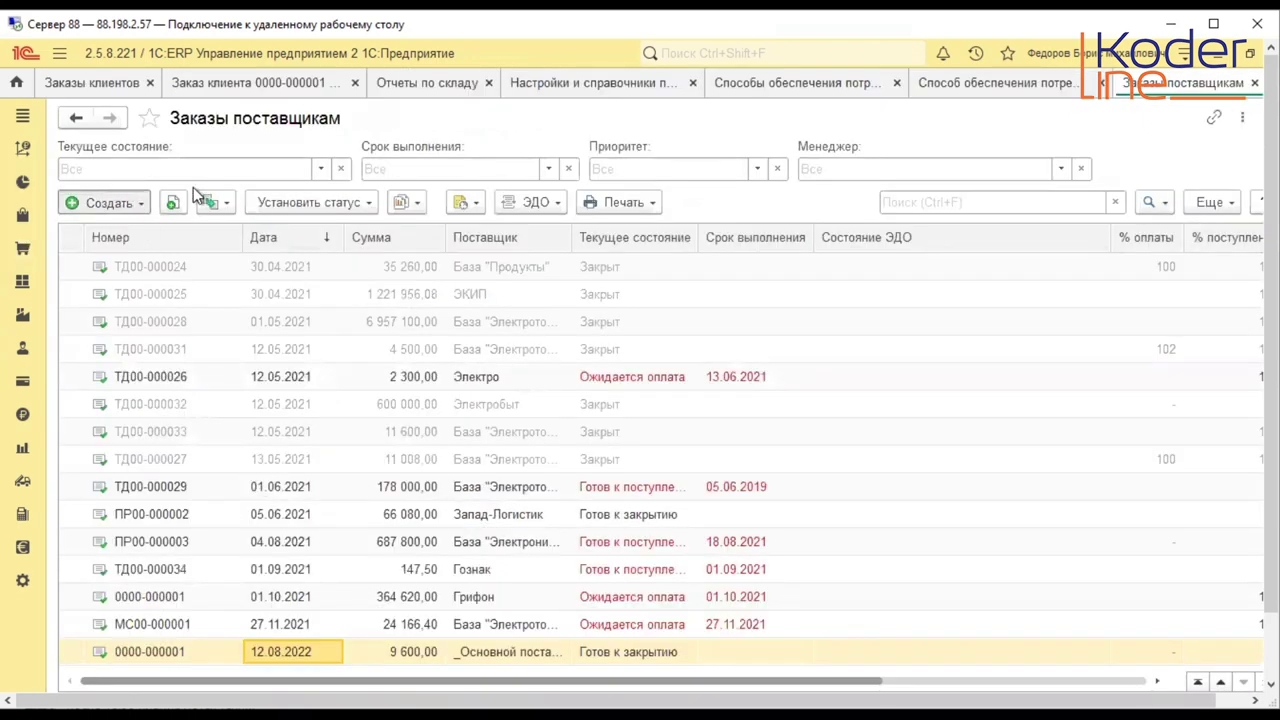
{"action": "left_click", "coordinate": [140, 202]}
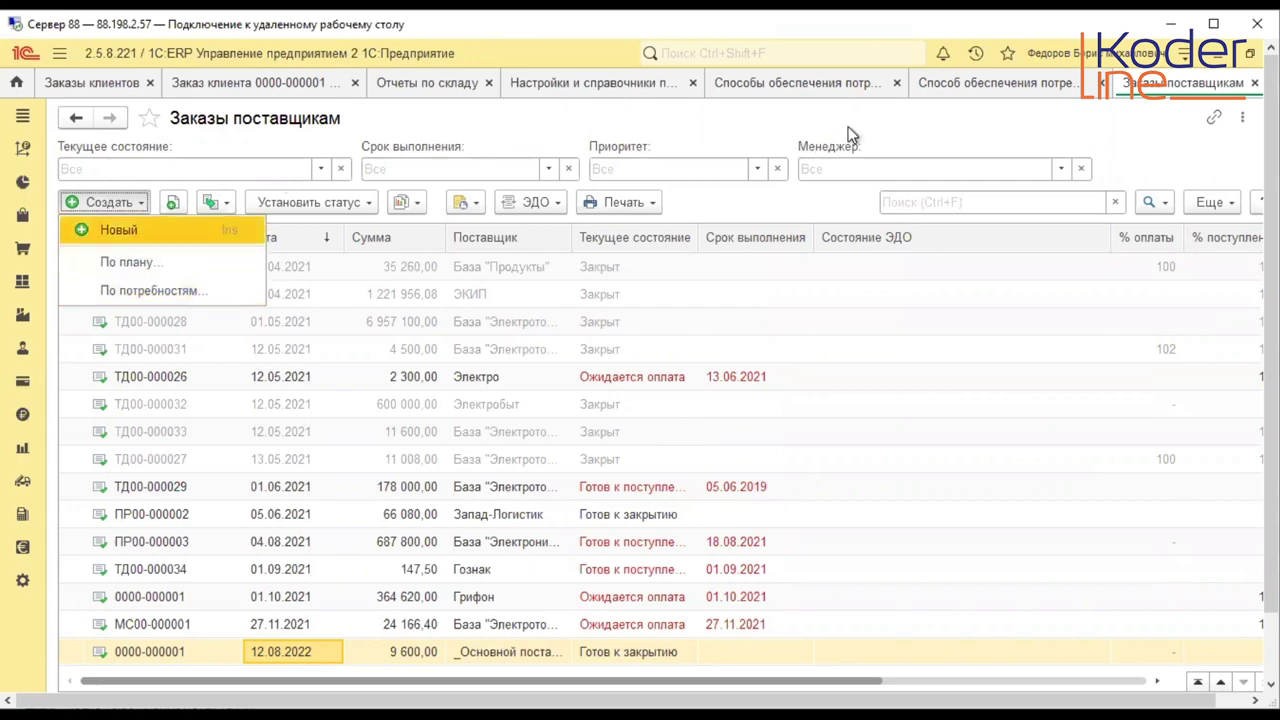
{"action": "left_click", "coordinate": [948, 86]}
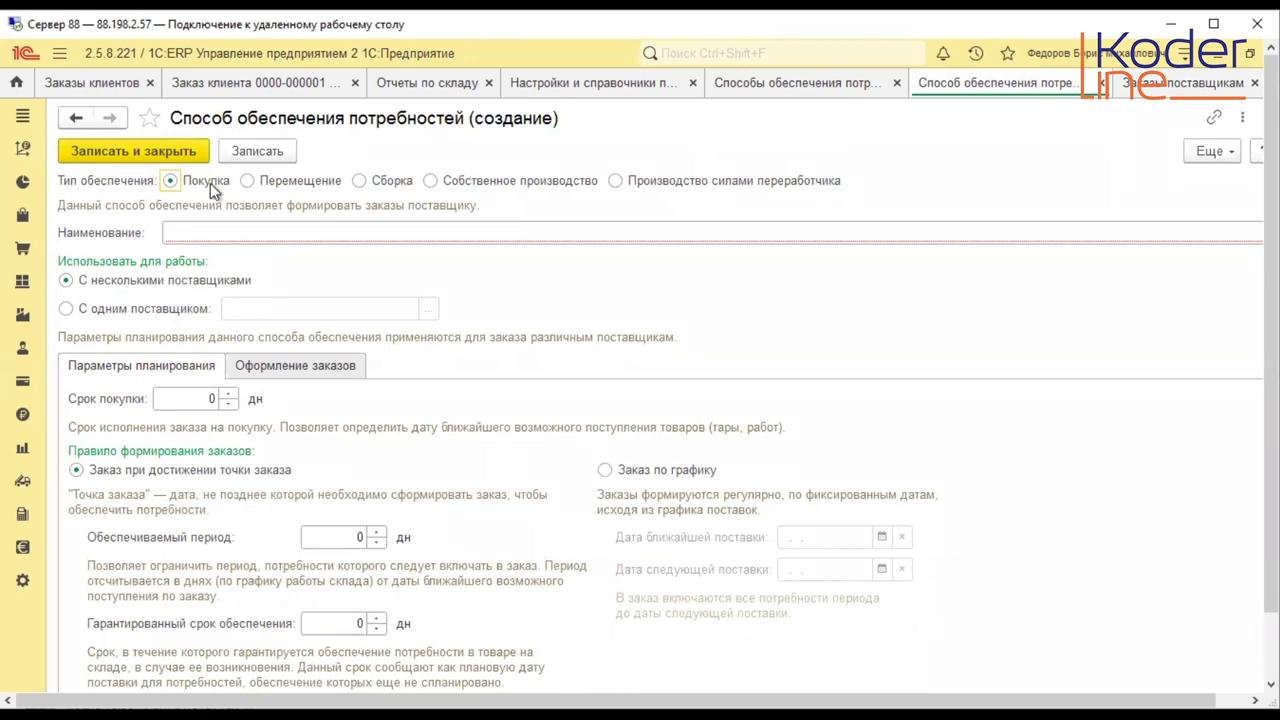
- Try the single-supplier option in the new Покупка supply method, view its Оформление заказов details, and discard it without saving
{"action": "left_click", "coordinate": [140, 315]}
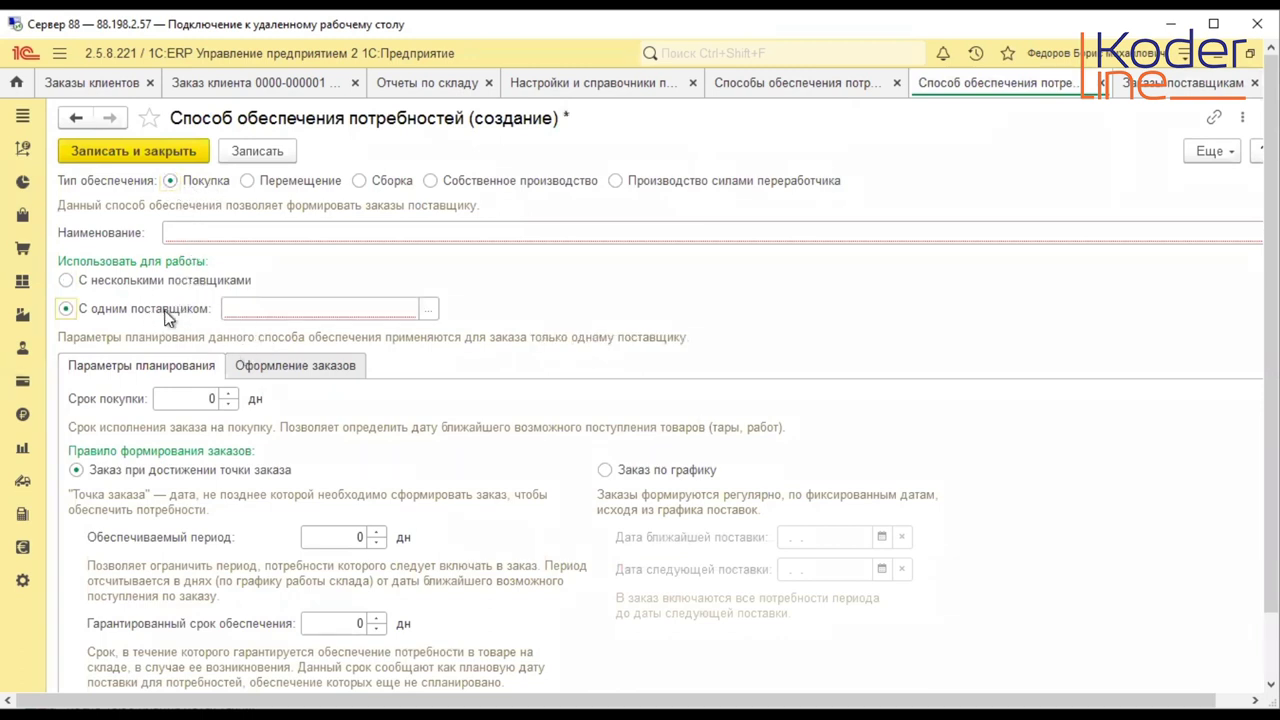
{"action": "left_click", "coordinate": [316, 370]}
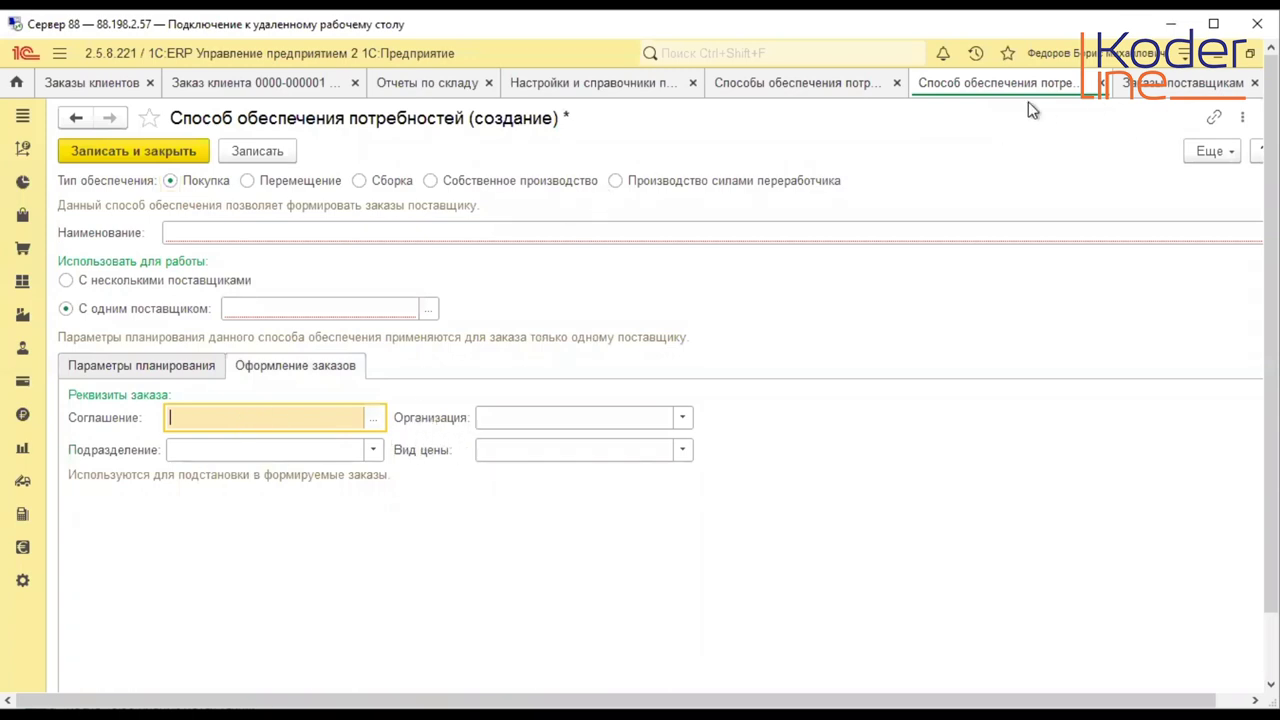
{"action": "left_click", "coordinate": [1104, 83]}
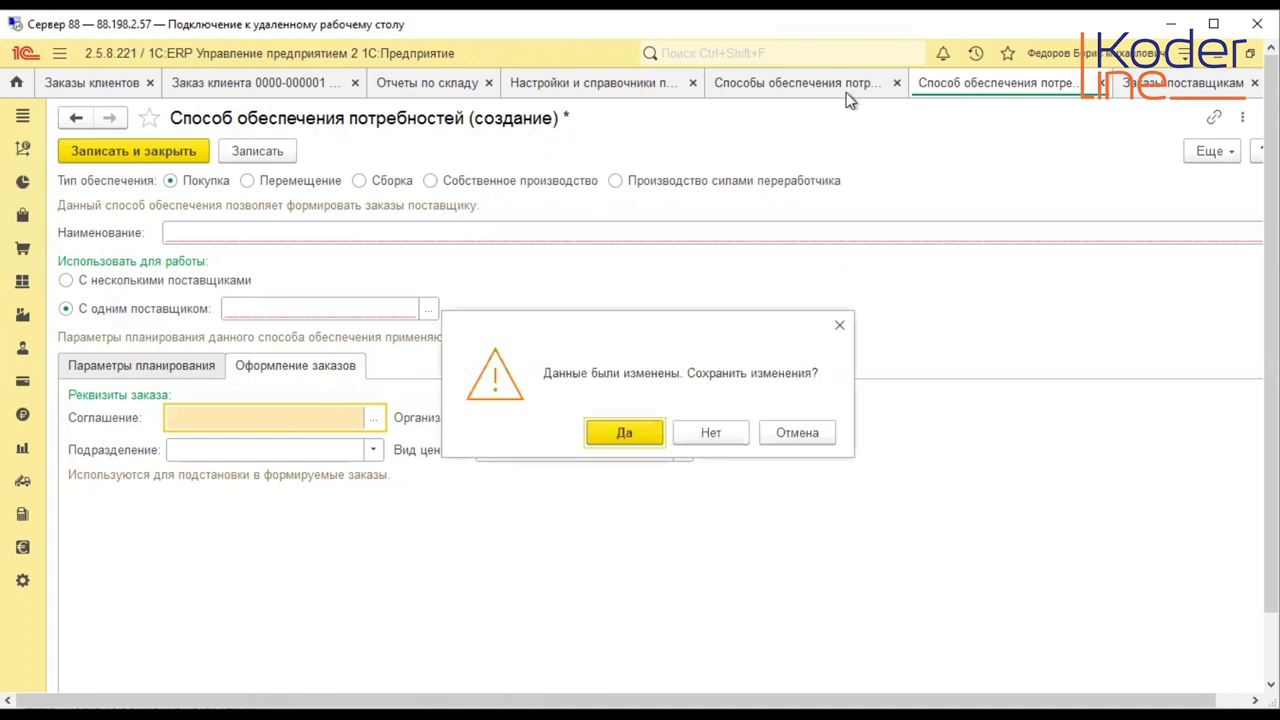
{"action": "left_click", "coordinate": [710, 432]}
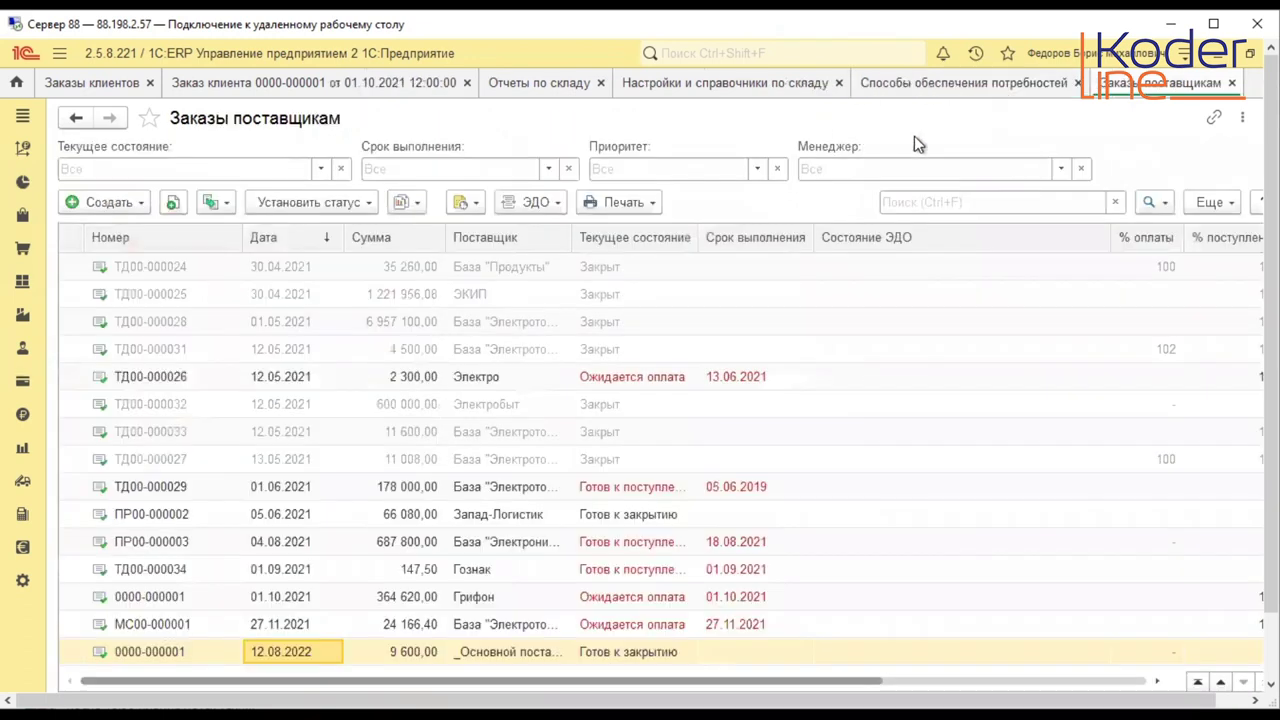
- Start creating supplier orders by needs (По потребностям) from the supplier orders list
{"action": "left_click", "coordinate": [125, 203]}
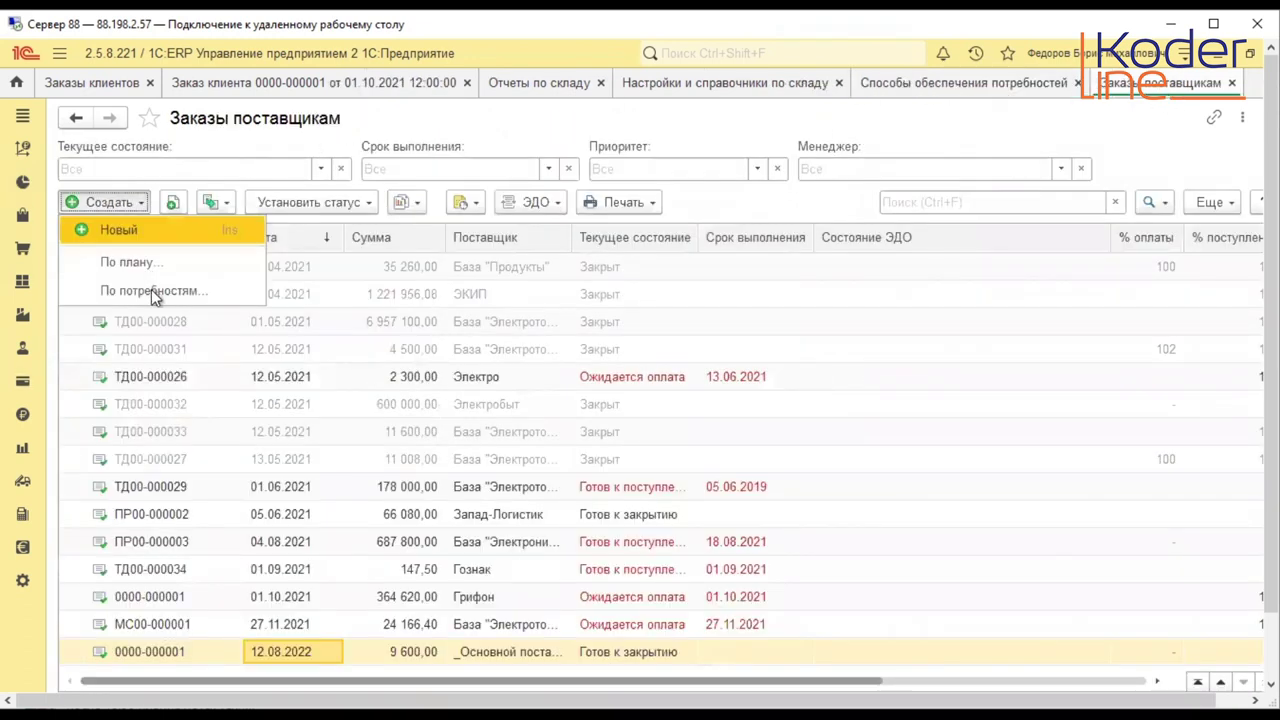
{"action": "left_click", "coordinate": [151, 291]}
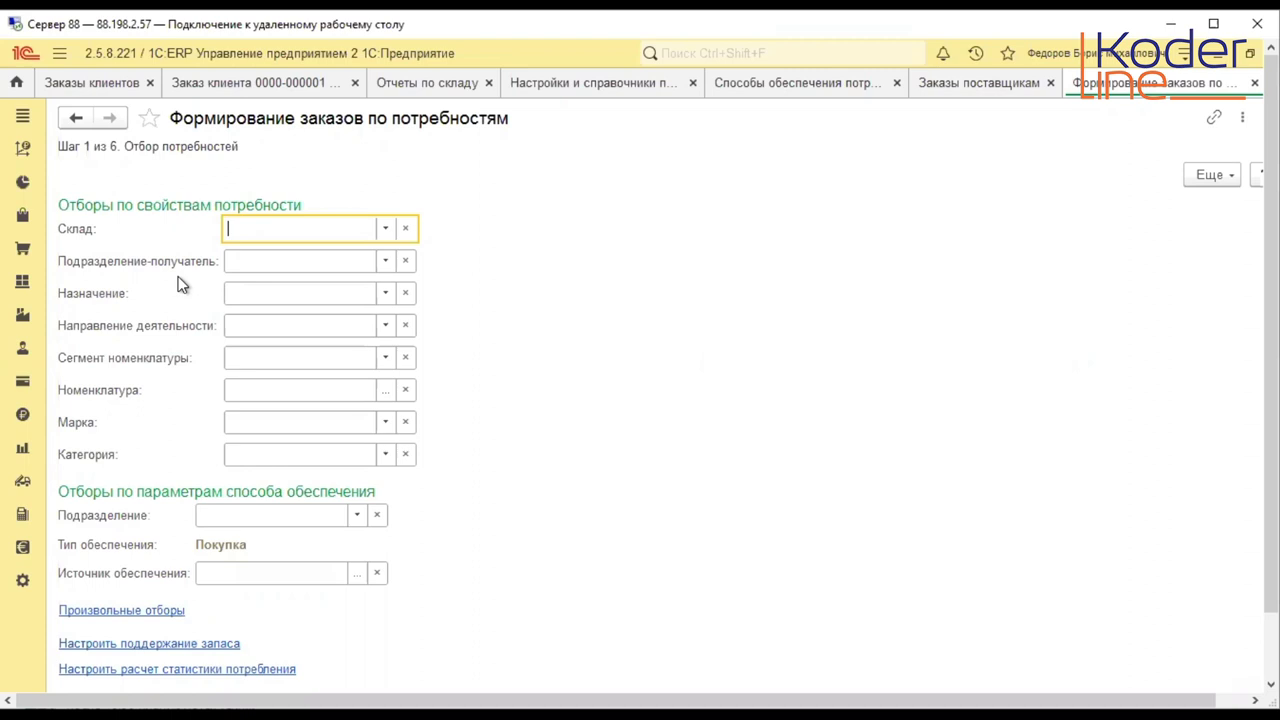
- Return to the Дальстрой customer order and review its goods line columns and main details, including the warehouse
{"action": "left_click", "coordinate": [337, 86]}
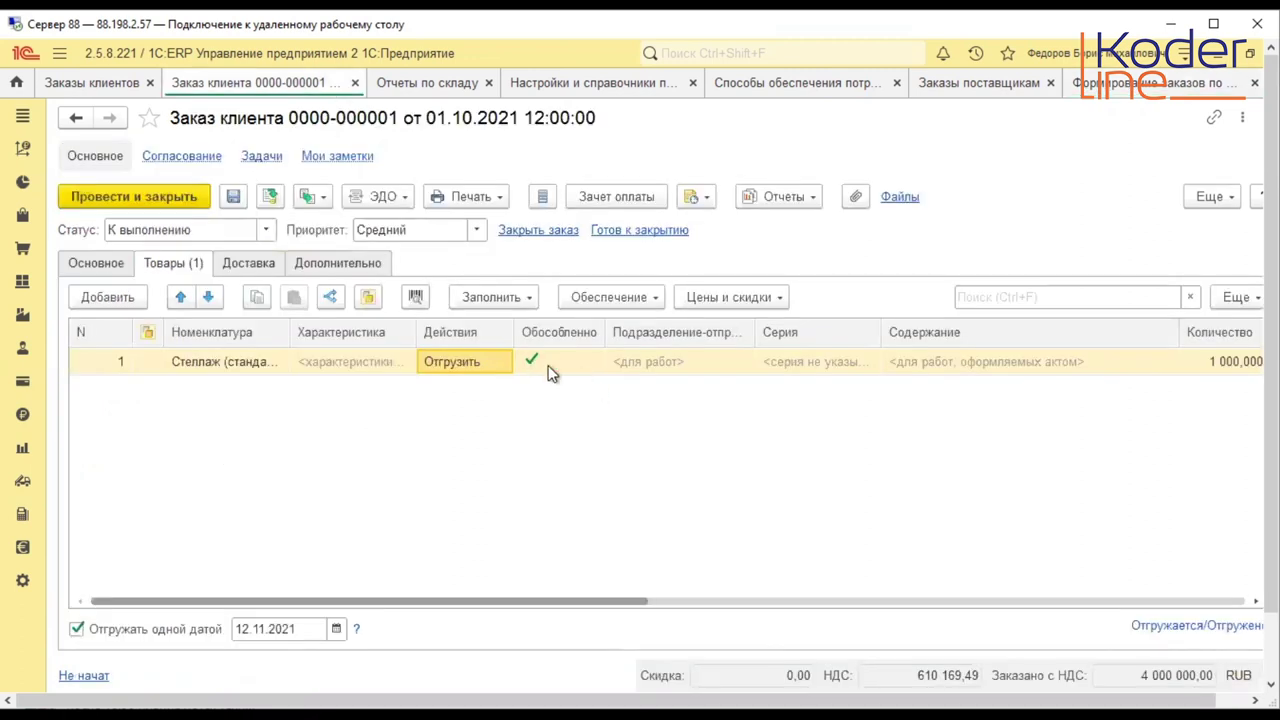
{"action": "left_click", "coordinate": [550, 368]}
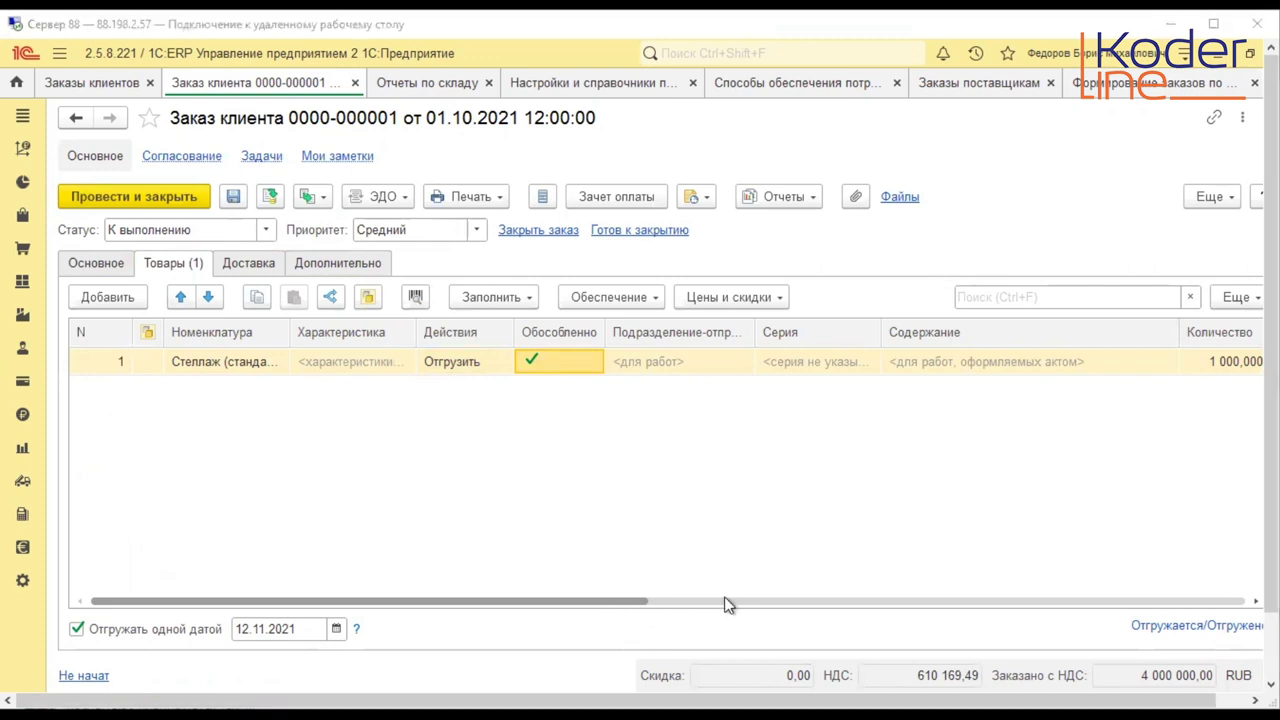
{"action": "left_click_drag", "start_coordinate": [640, 603], "coordinate": [929, 575]}
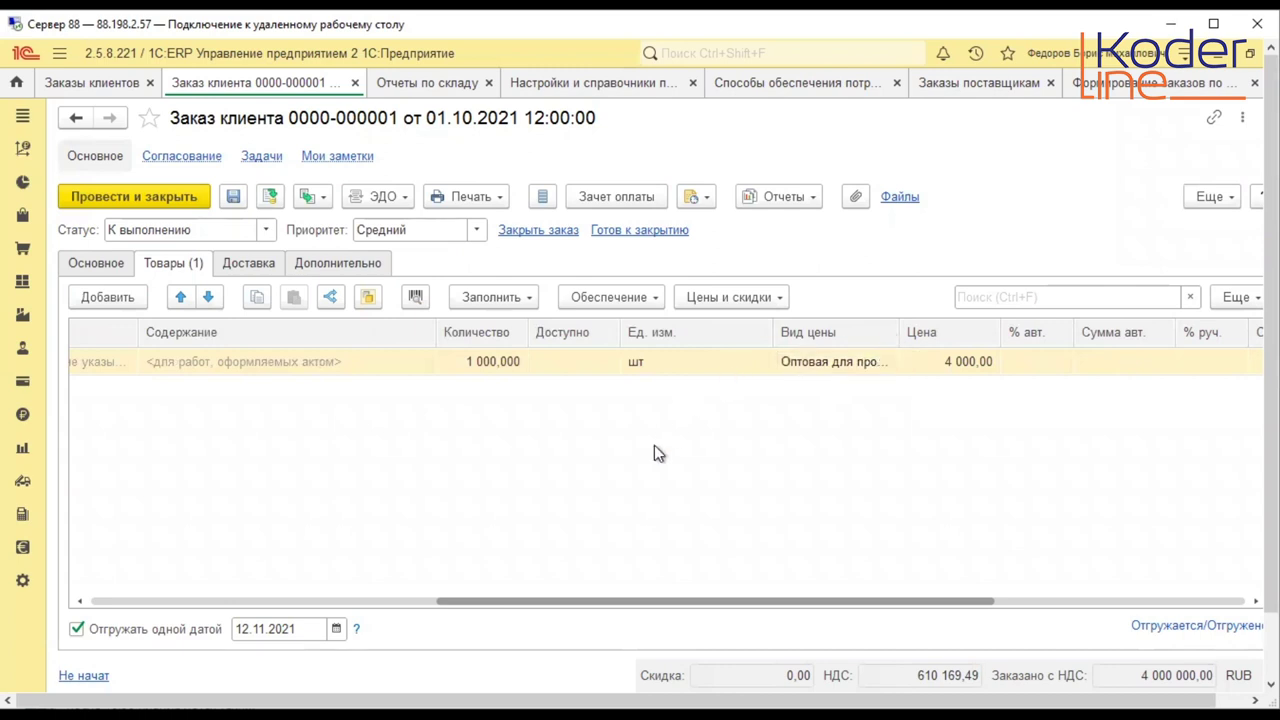
{"action": "left_click_drag", "start_coordinate": [811, 600], "coordinate": [1074, 560]}
{"action": "left_click_drag", "start_coordinate": [988, 580], "coordinate": [346, 526]}
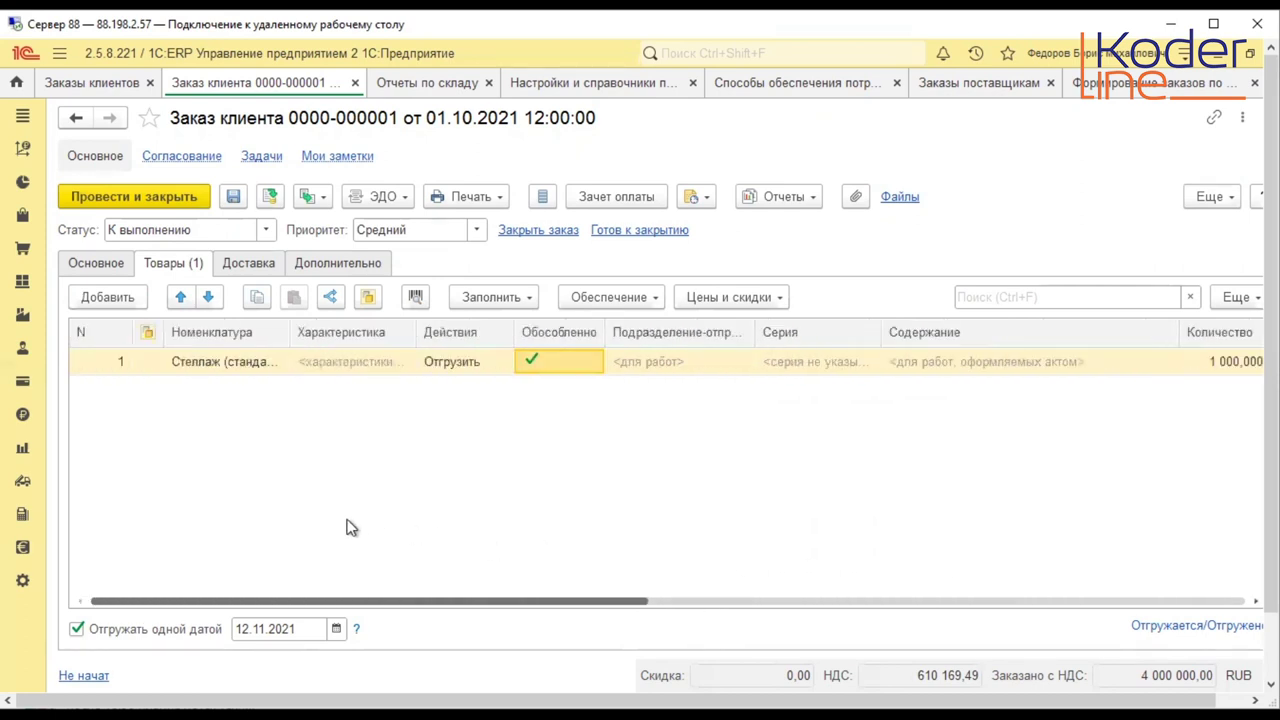
{"action": "left_click", "coordinate": [78, 262]}
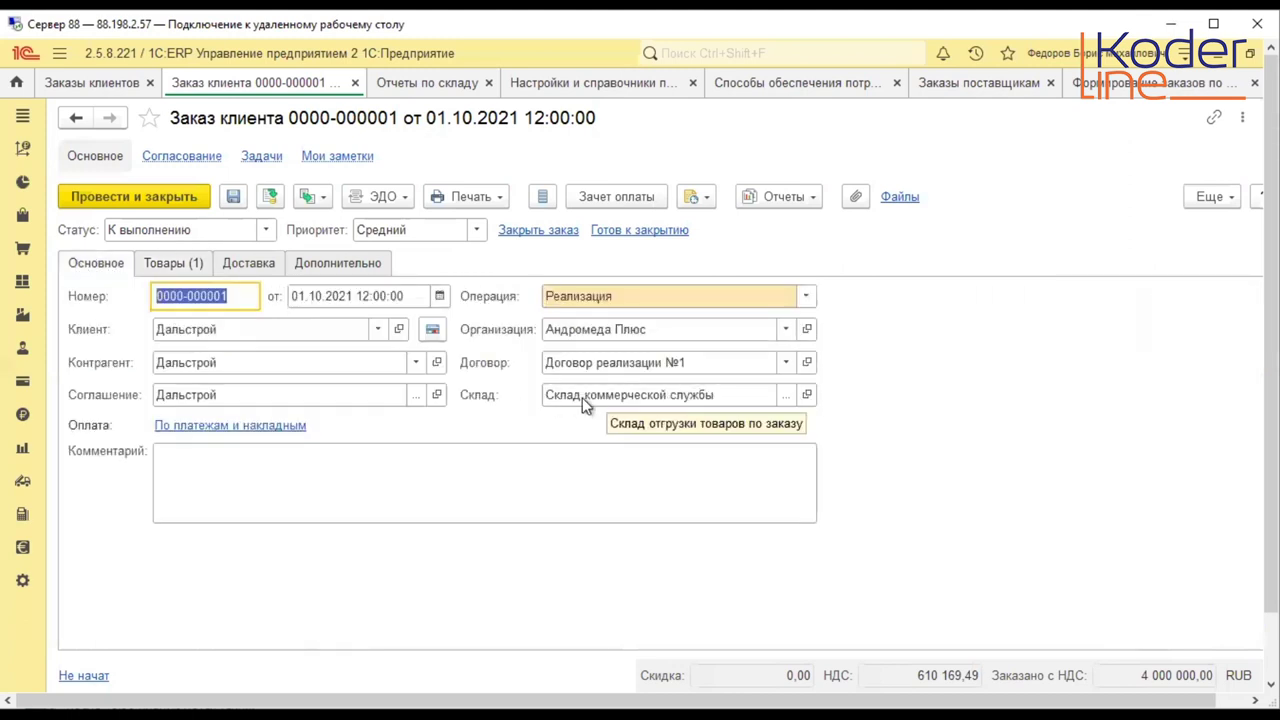
- Review the Стеллаж line's action and the order's supply options again, including removing and making a reserve for a purpose
{"action": "left_click", "coordinate": [160, 266]}
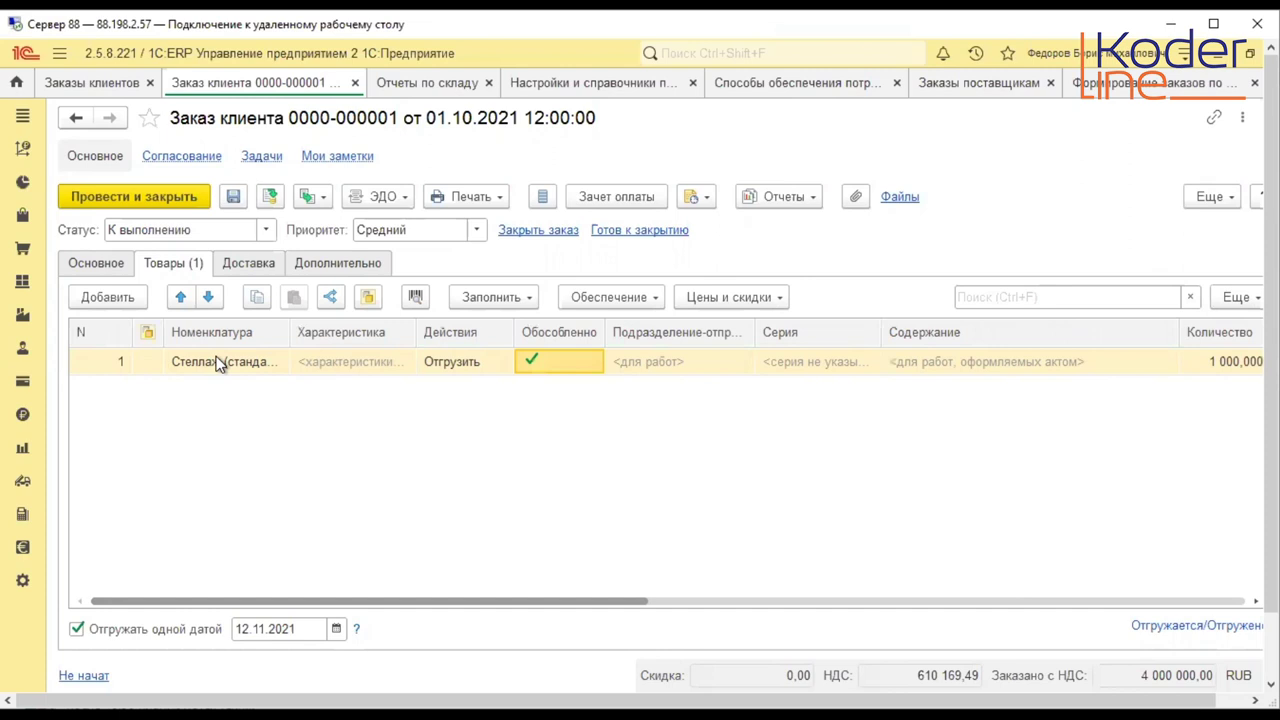
{"action": "left_click", "coordinate": [476, 363]}
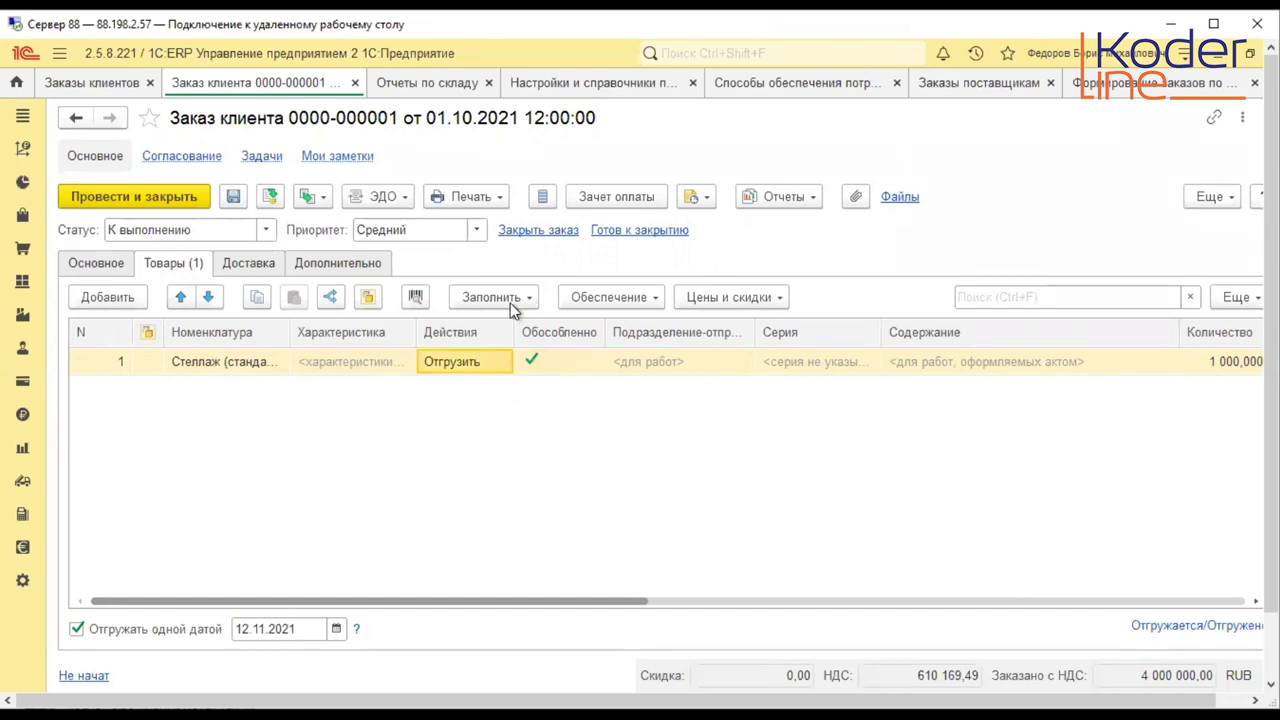
{"action": "left_click", "coordinate": [506, 300]}
{"action": "left_click", "coordinate": [610, 298]}
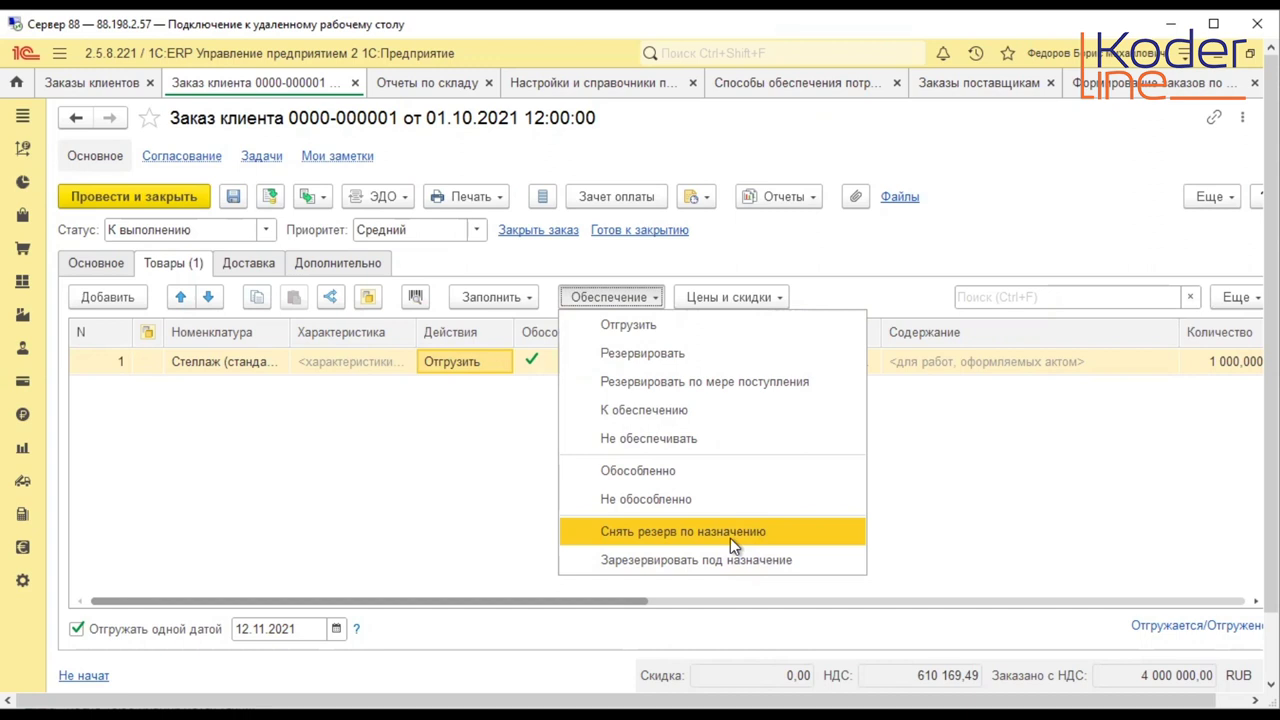
{"action": "left_click", "coordinate": [838, 231]}
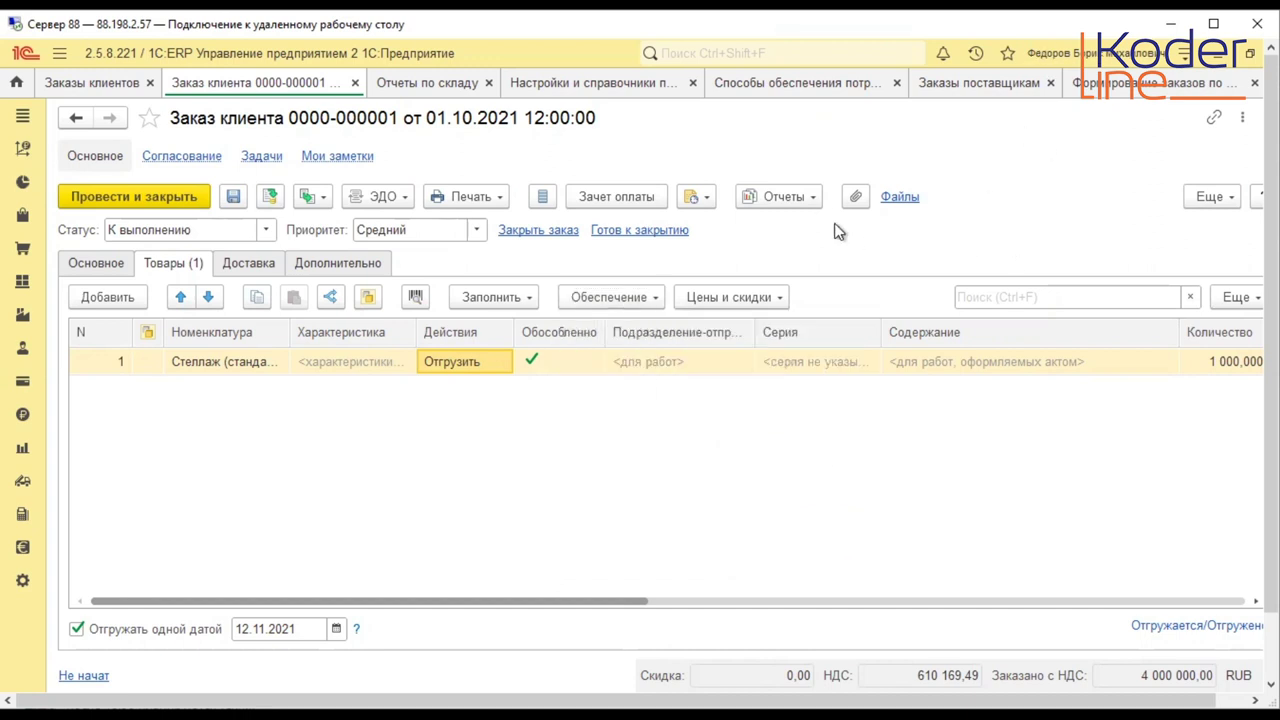
- View the documents related to the customer order and examine its Реализация товаров и услуг entry
{"action": "left_click", "coordinate": [810, 196]}
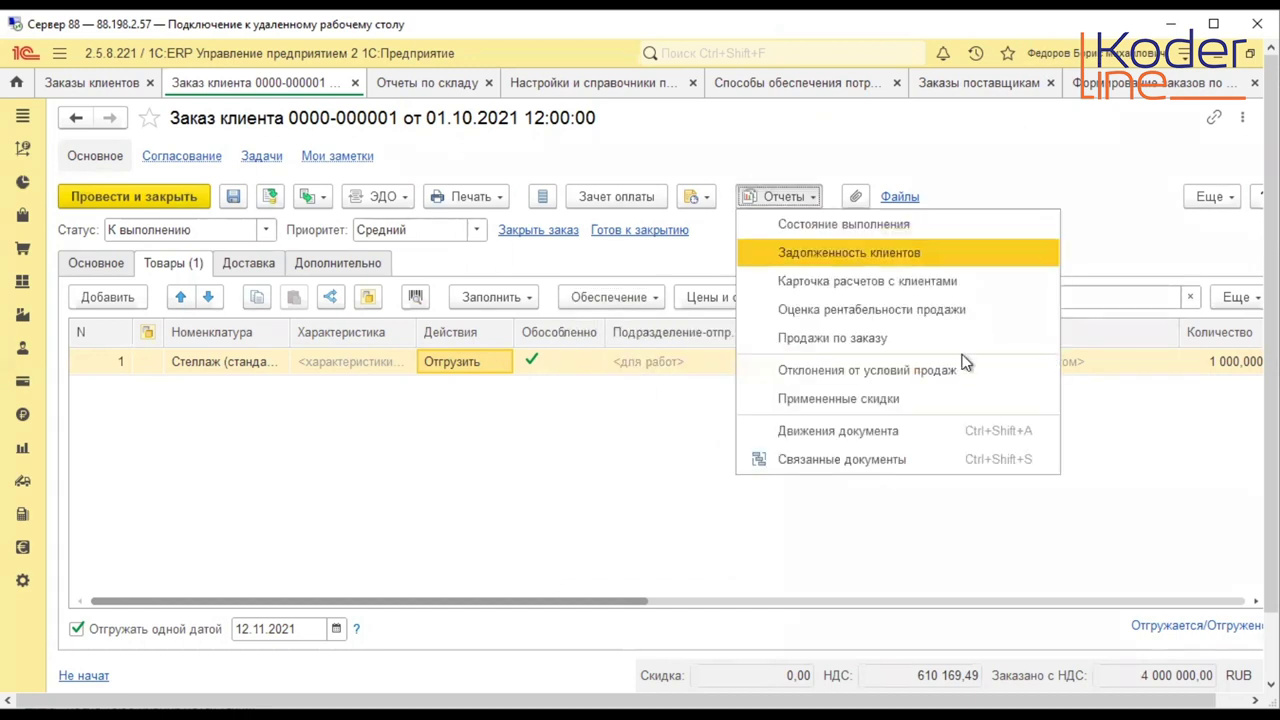
{"action": "left_click", "coordinate": [897, 462]}
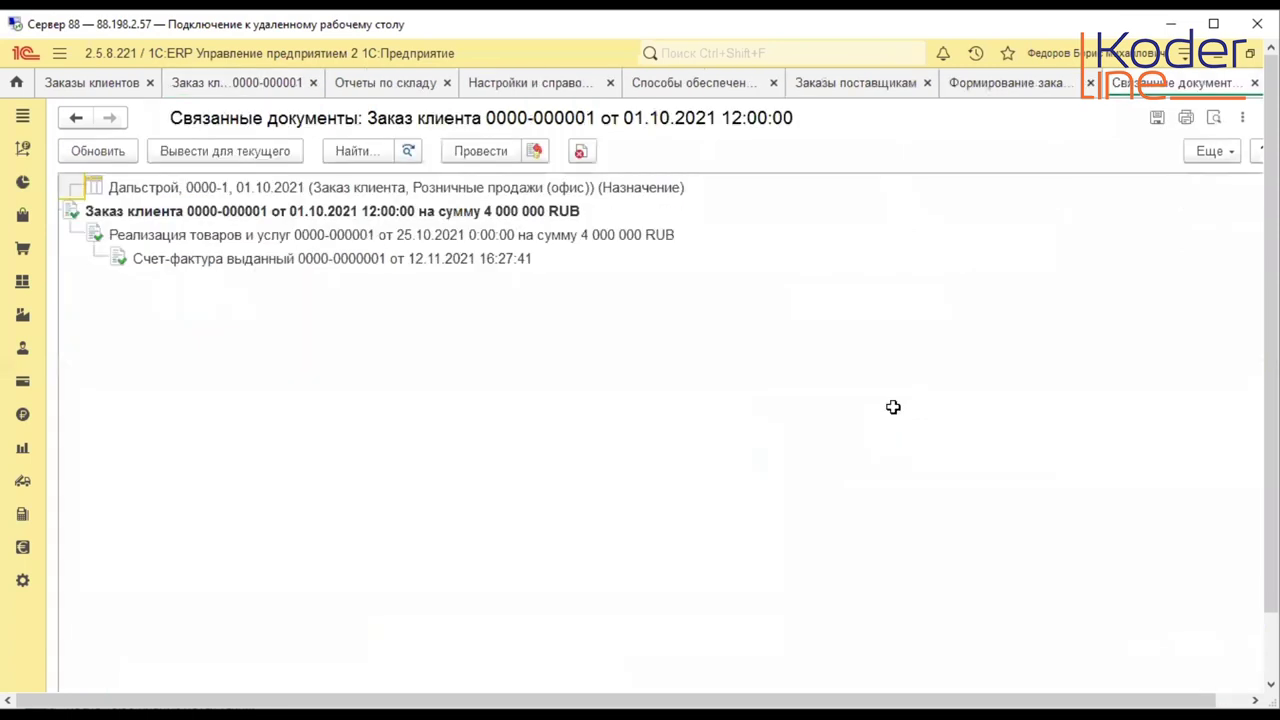
{"action": "left_click", "coordinate": [515, 234]}
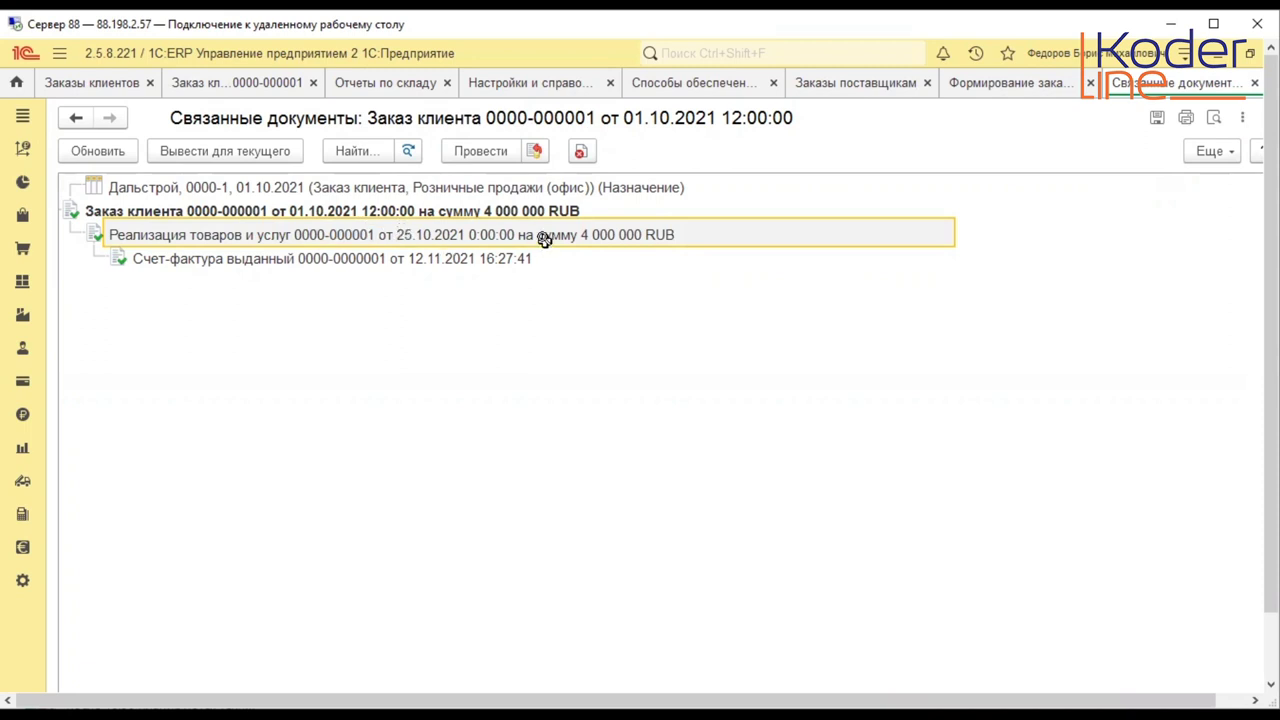
- Open the warehouse report Ведомость по товарам на складах and filter it by the warehouse Склад коммерческой службы
{"action": "left_click", "coordinate": [22, 282]}
{"action": "left_click", "coordinate": [140, 169]}
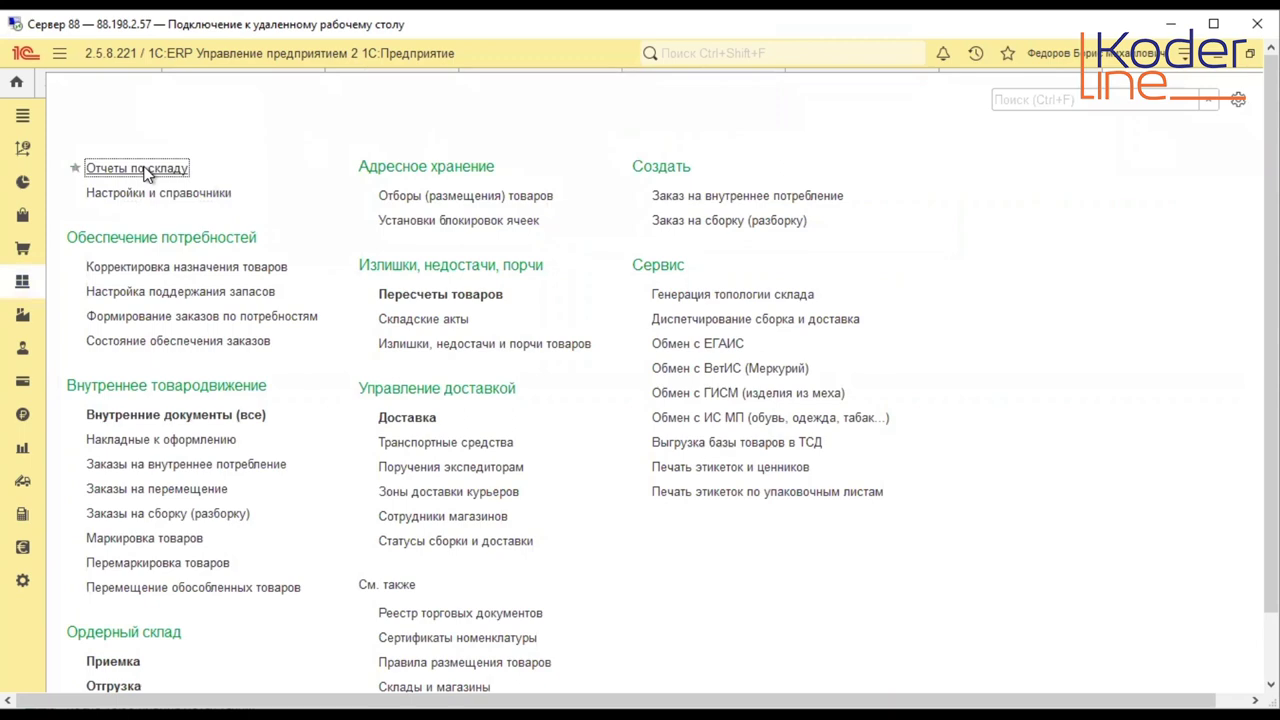
{"action": "left_click", "coordinate": [209, 203]}
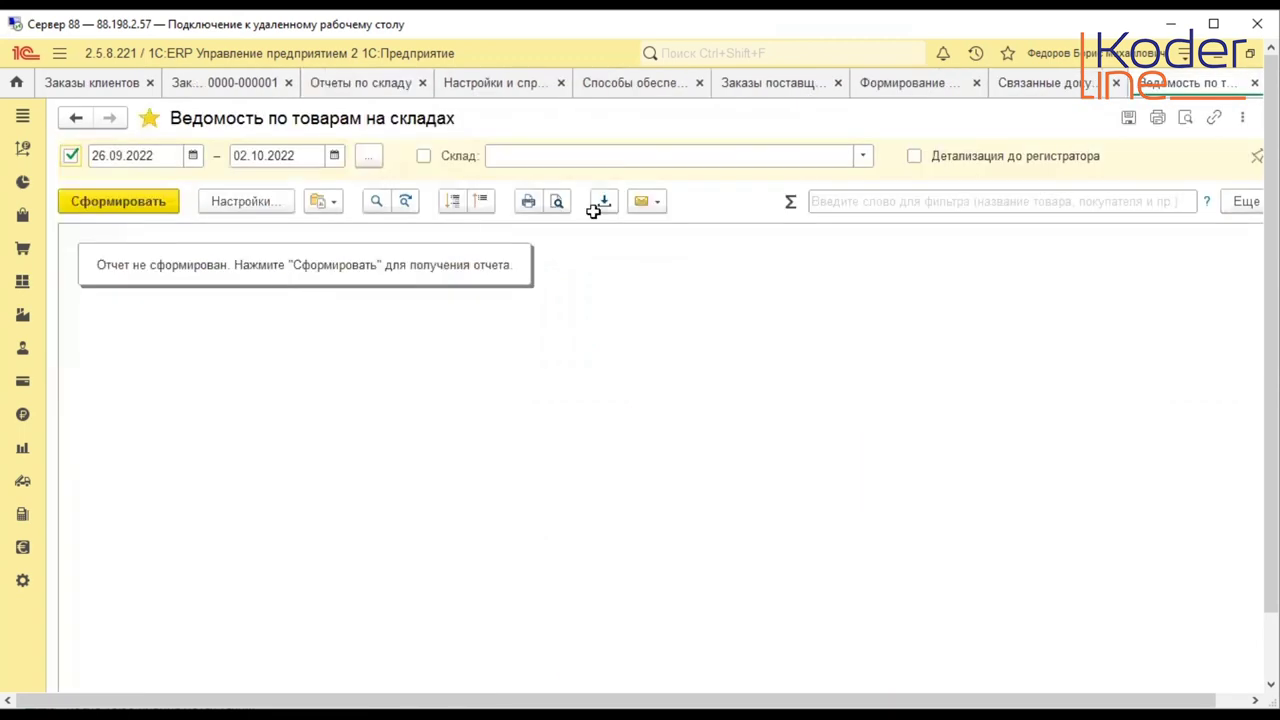
{"action": "left_click", "coordinate": [515, 156]}
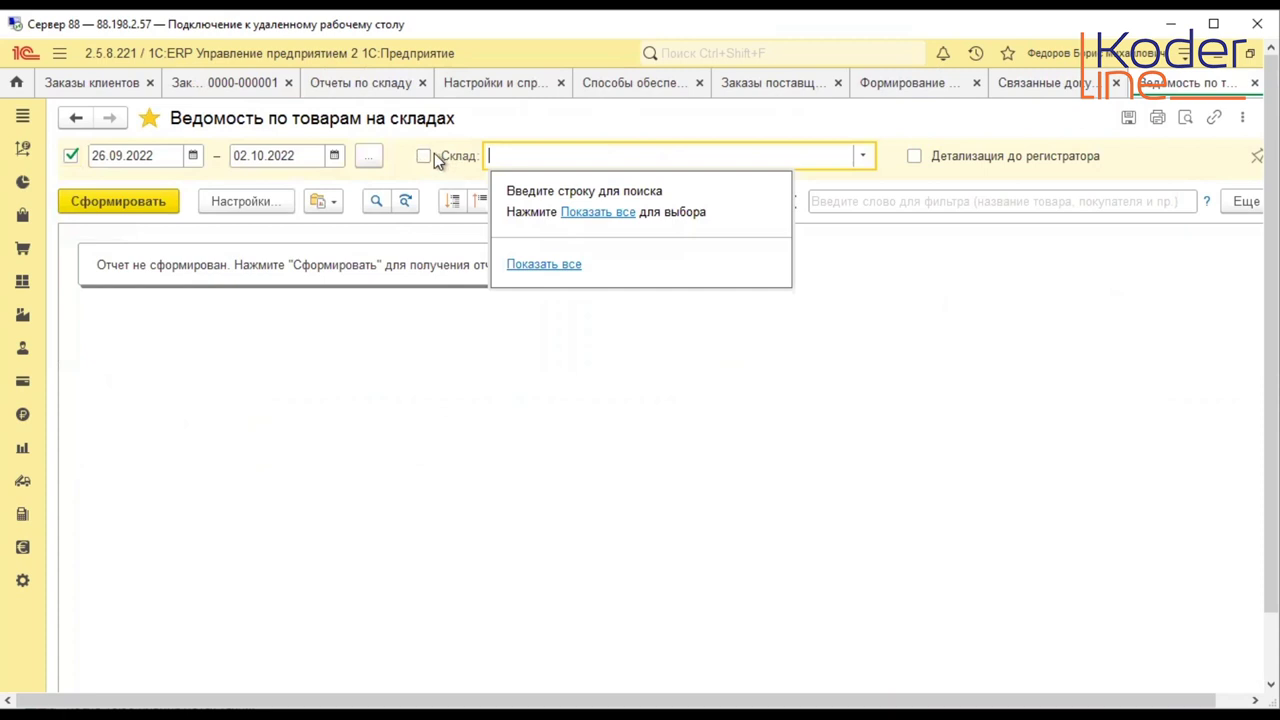
{"action": "left_click", "coordinate": [424, 157]}
{"action": "left_click", "coordinate": [537, 157]}
{"action": "type", "text": "скл"}
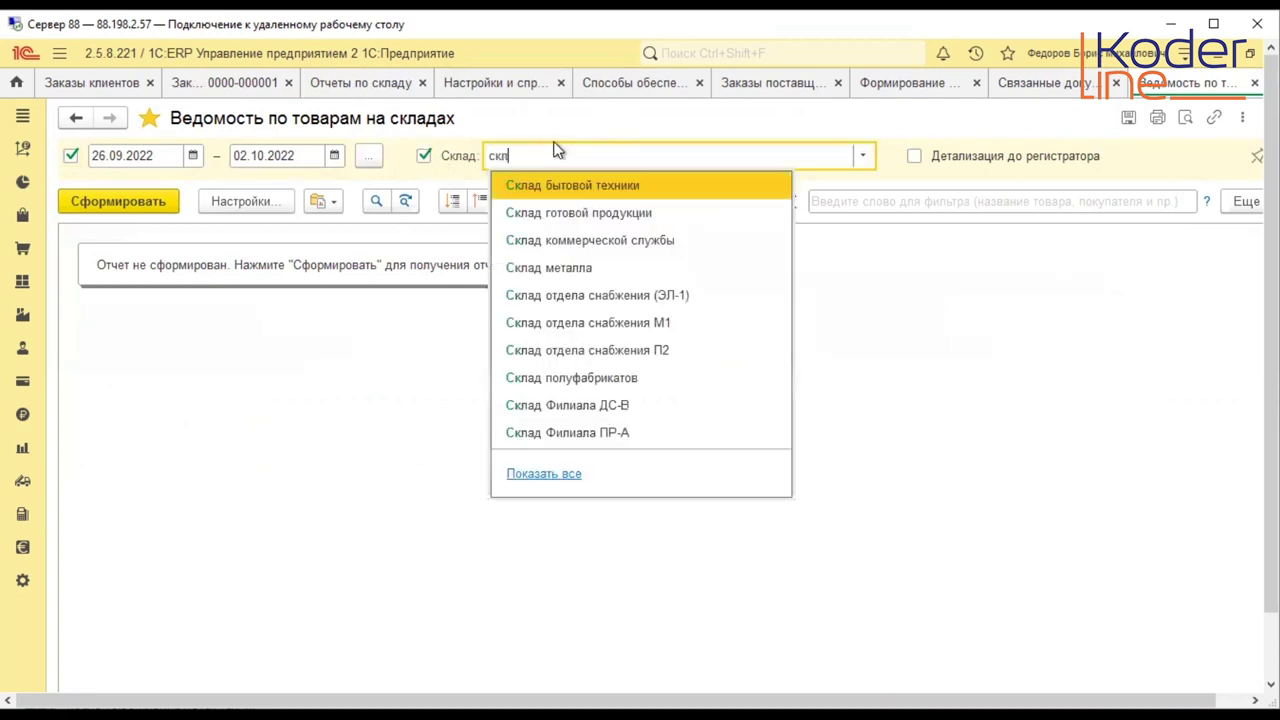
{"action": "type", "text": "ад коммер"}
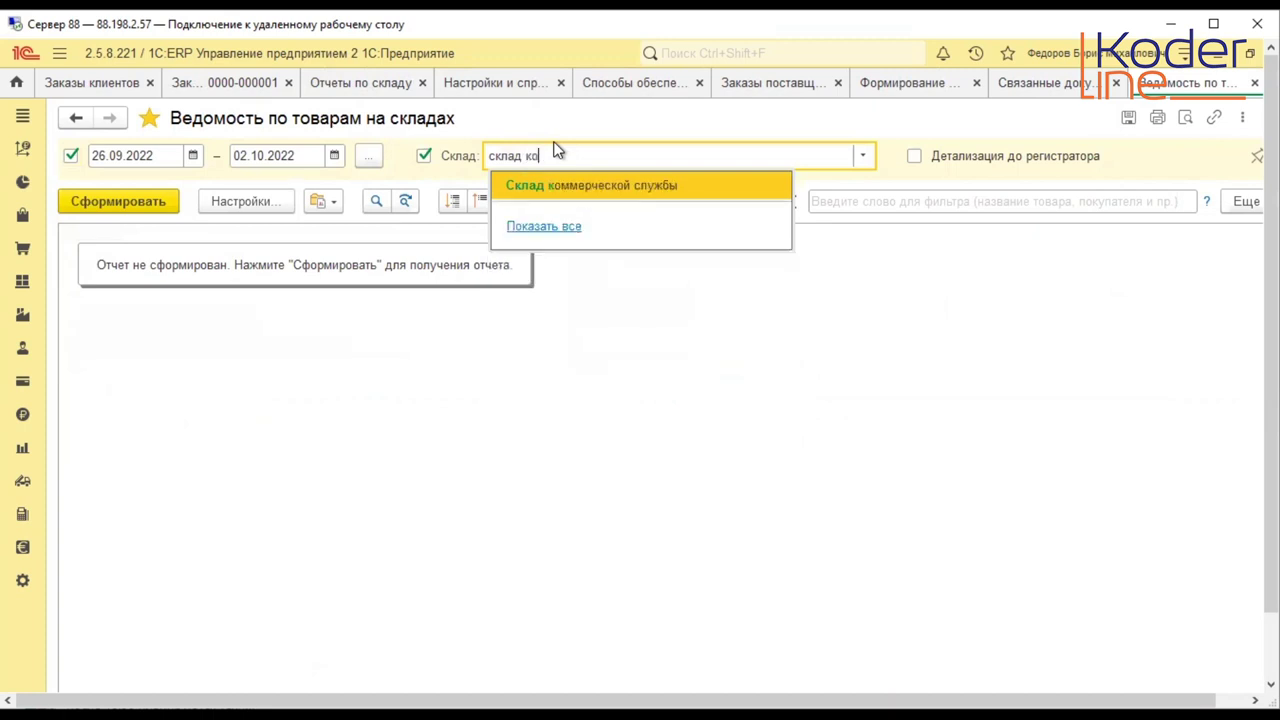
{"action": "left_click", "coordinate": [586, 184]}
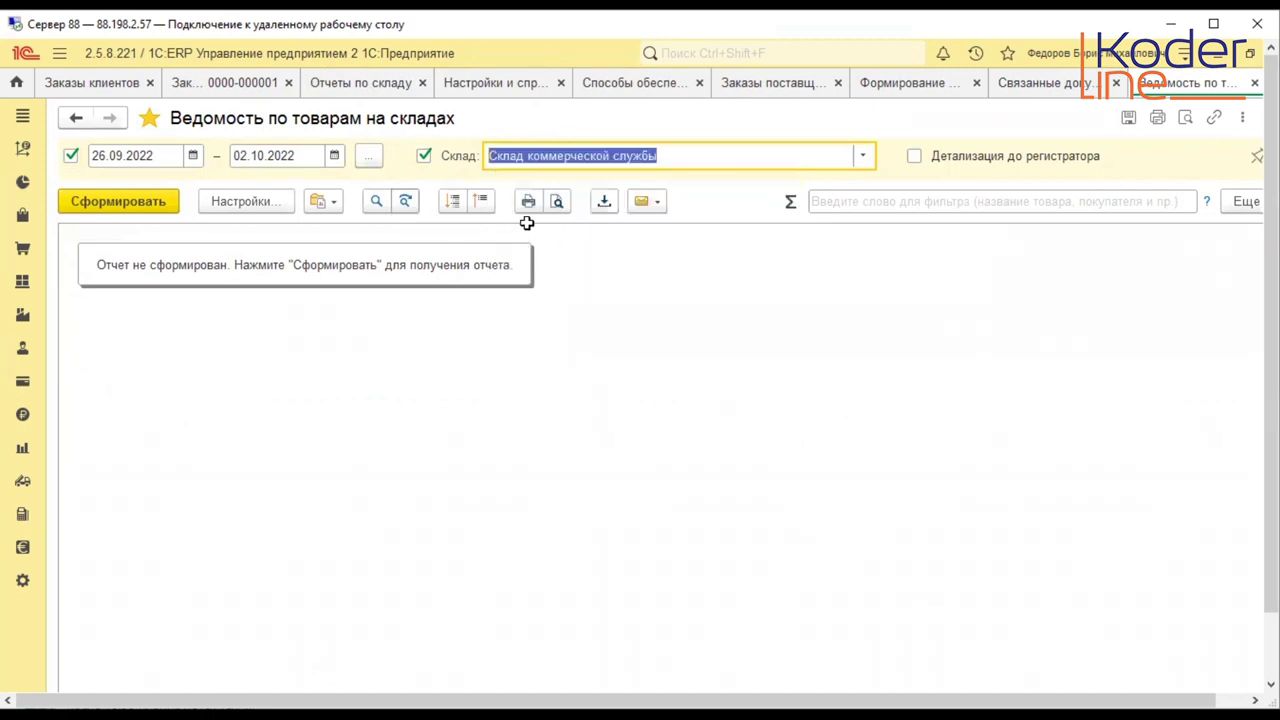
- In the report settings, add the item Стеллаж (стандартный) to the Номенклатура filter and turn off the period restriction
{"action": "left_click", "coordinate": [238, 207]}
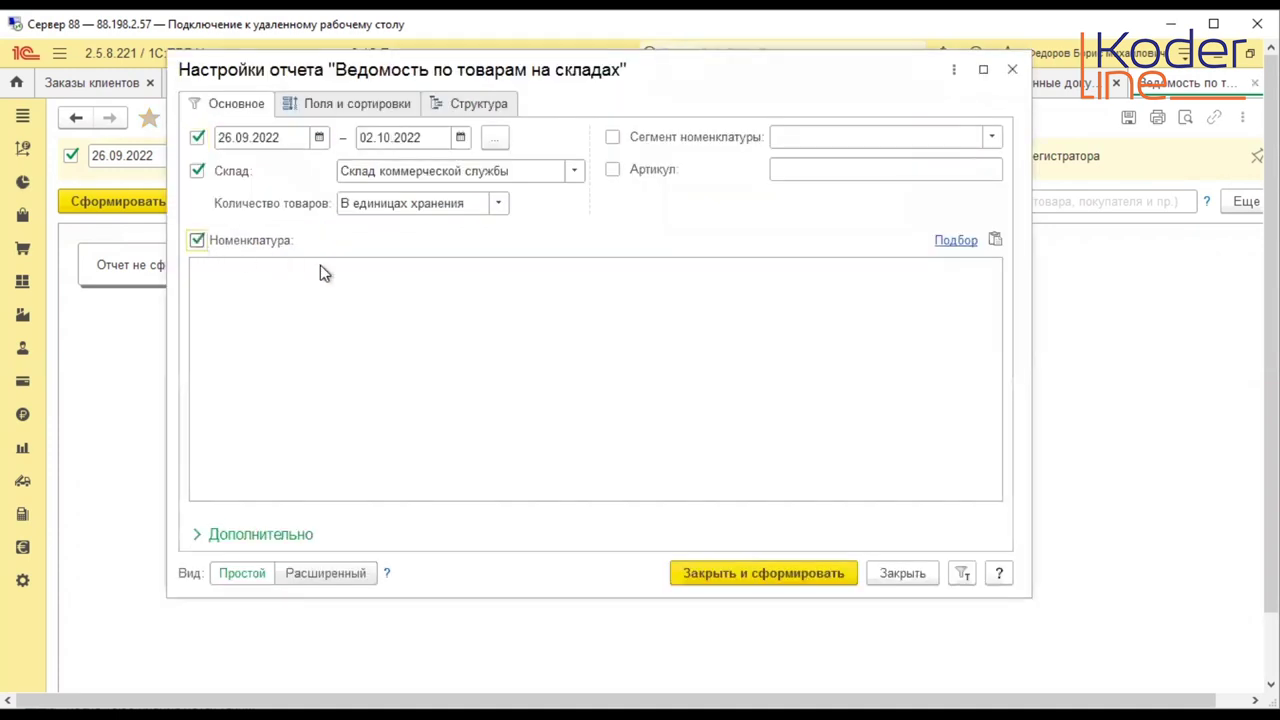
{"action": "left_click", "coordinate": [962, 241]}
{"action": "left_click", "coordinate": [753, 154]}
{"action": "type", "text": "стел"}
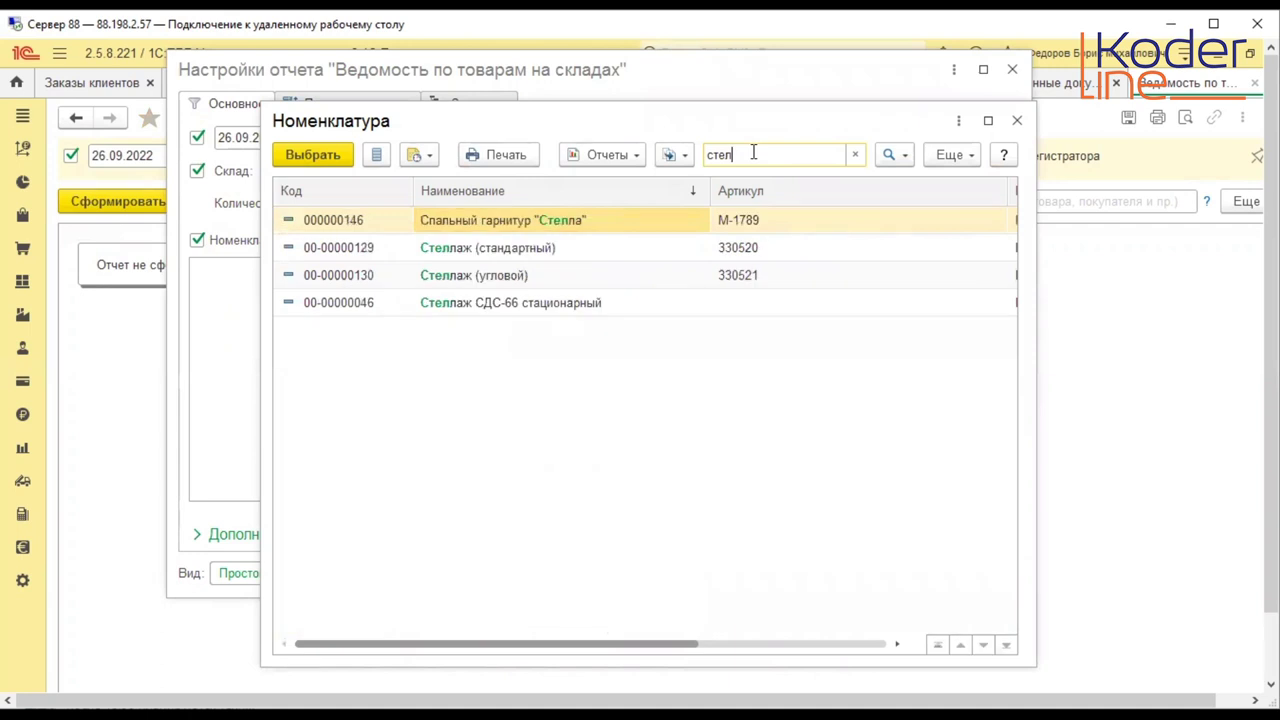
{"action": "double_click", "coordinate": [549, 250]}
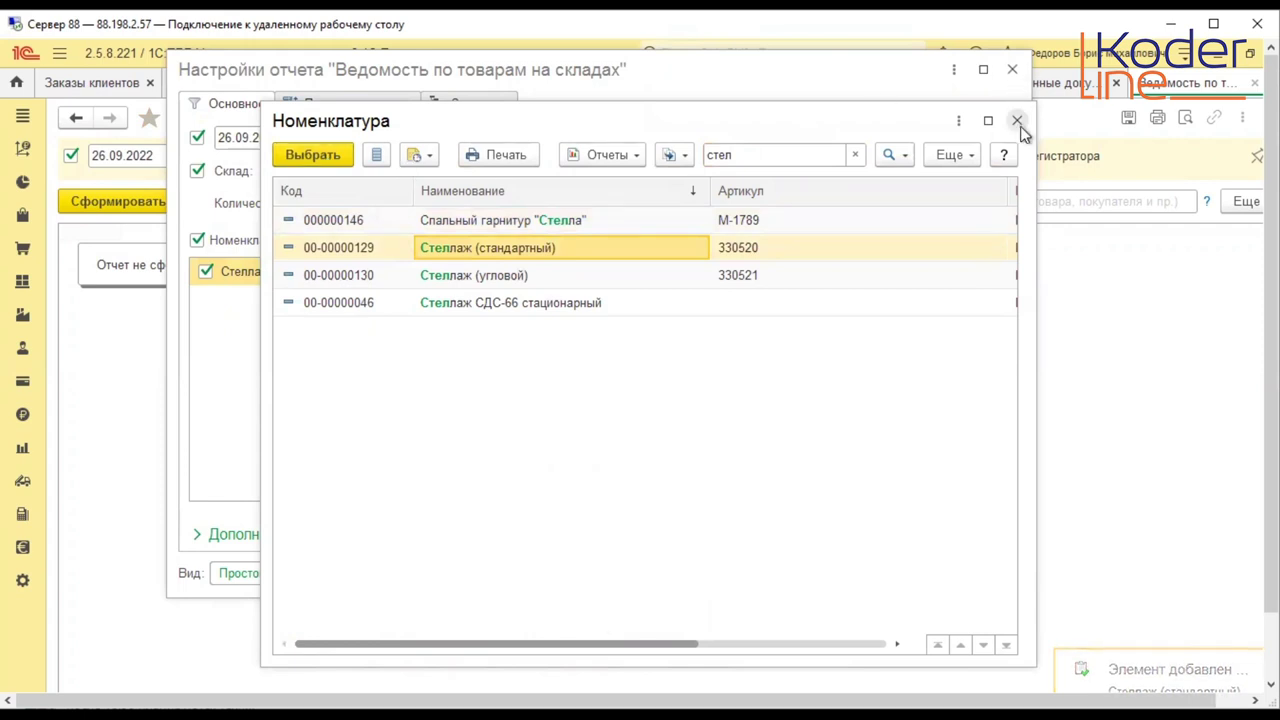
{"action": "left_click", "coordinate": [1017, 121]}
{"action": "left_click", "coordinate": [198, 138]}
- Enable Детализация до регистратора in the report structure and generate the report
{"action": "left_click", "coordinate": [464, 103]}
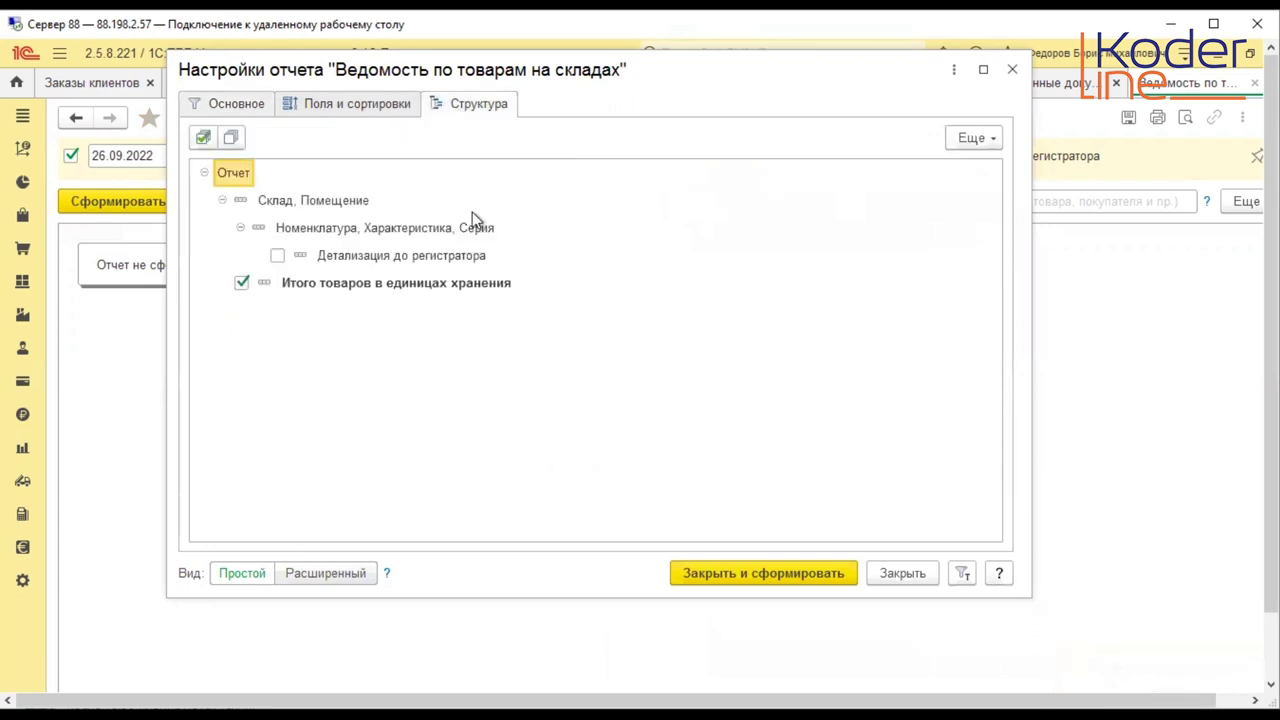
{"action": "left_click", "coordinate": [277, 256]}
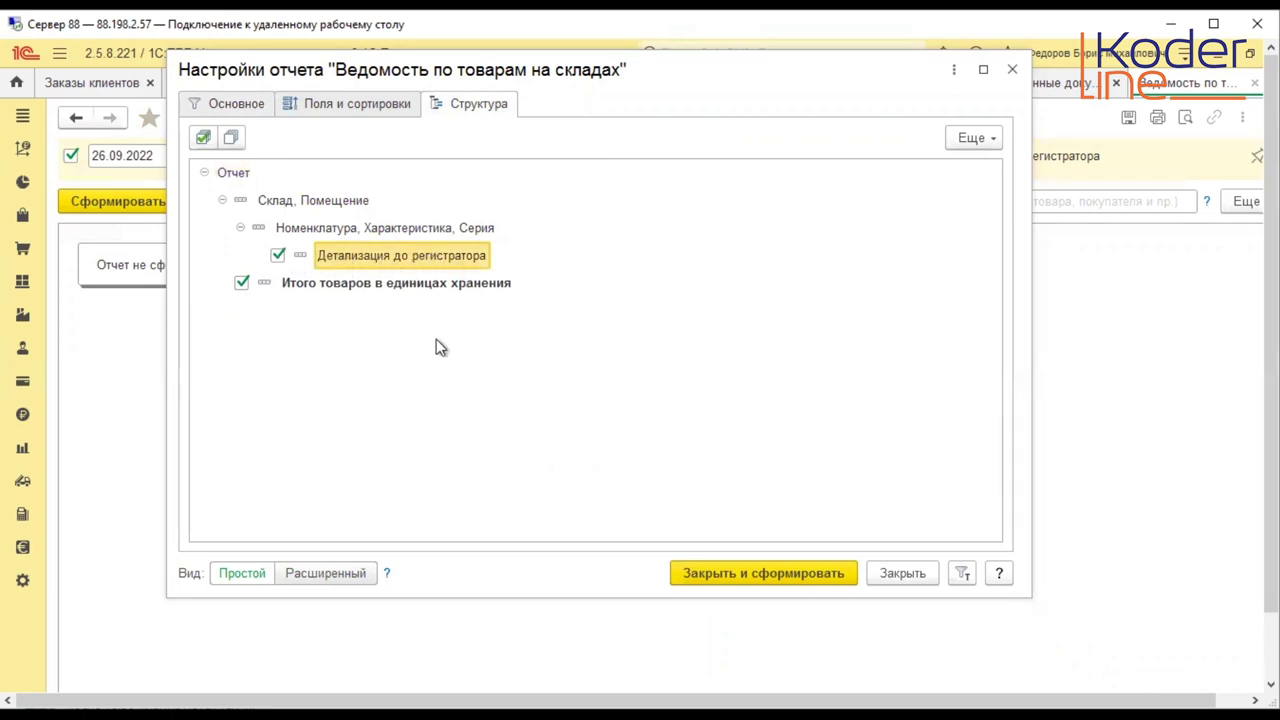
{"action": "left_click", "coordinate": [783, 574]}
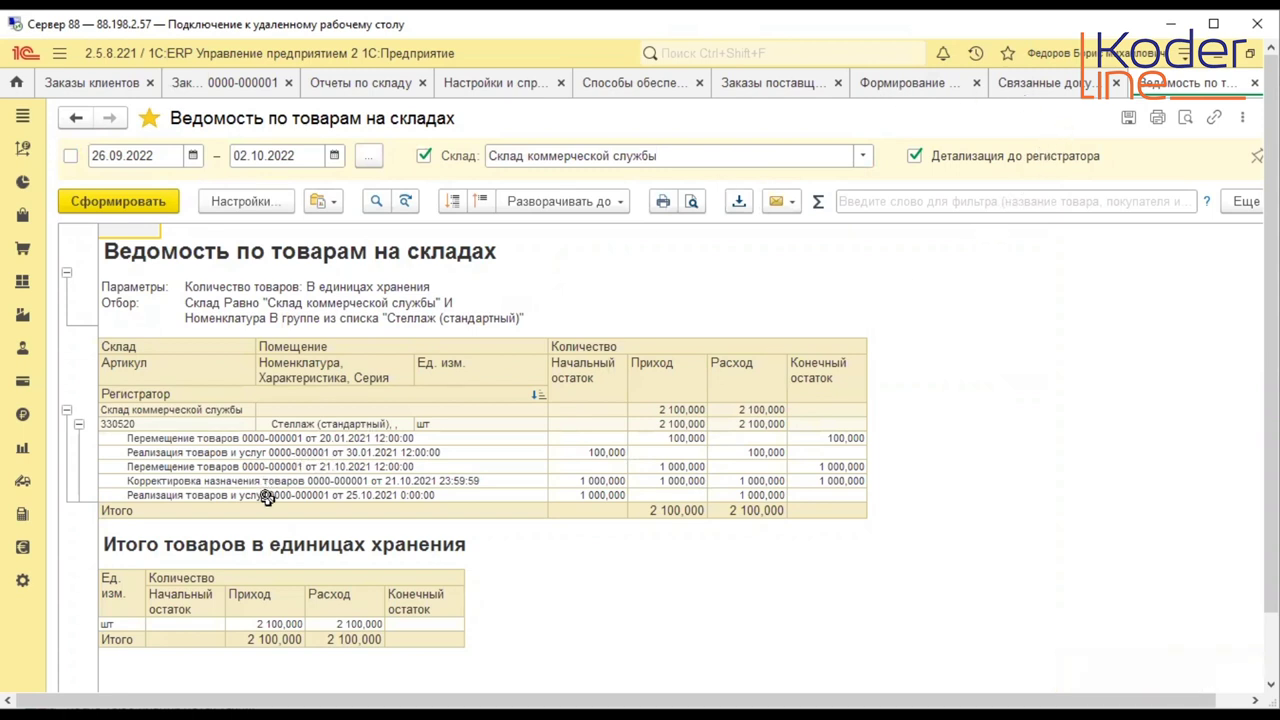
- Open the 25.10.2021 sales document from the report, compare its main details with the customer order, check its goods, and close it
{"action": "left_click", "coordinate": [412, 494]}
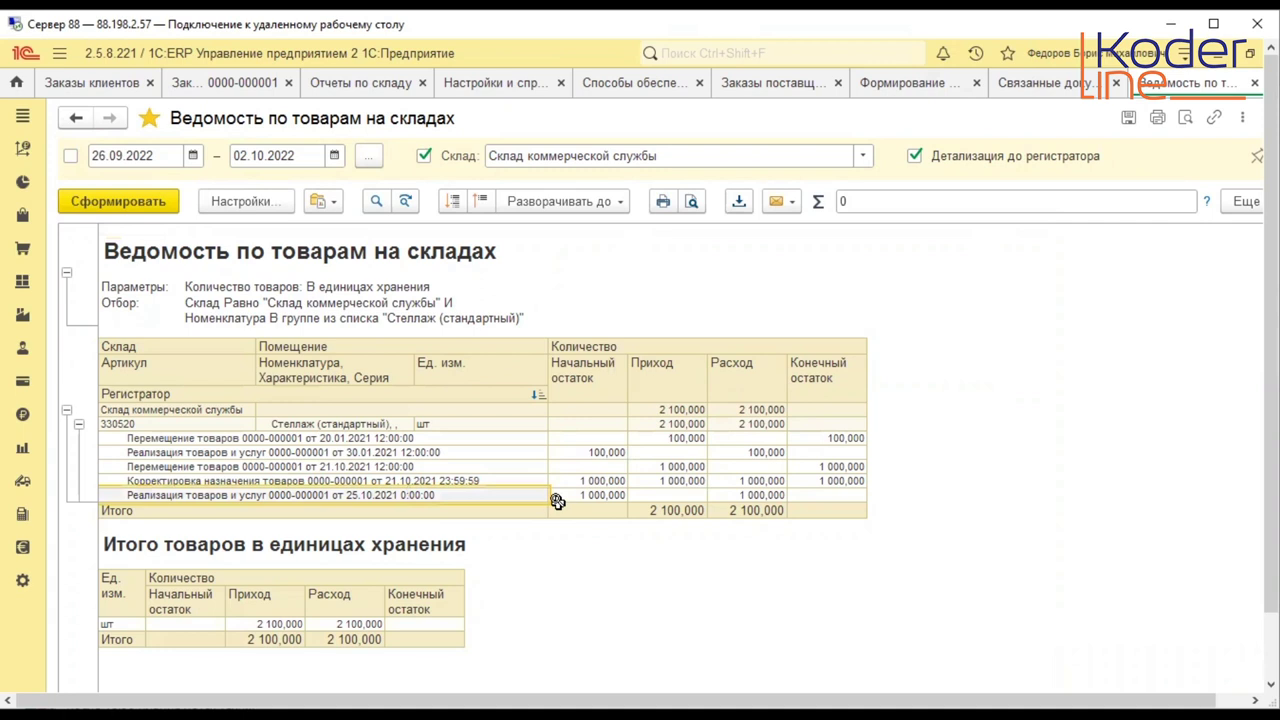
{"action": "double_click", "coordinate": [392, 494]}
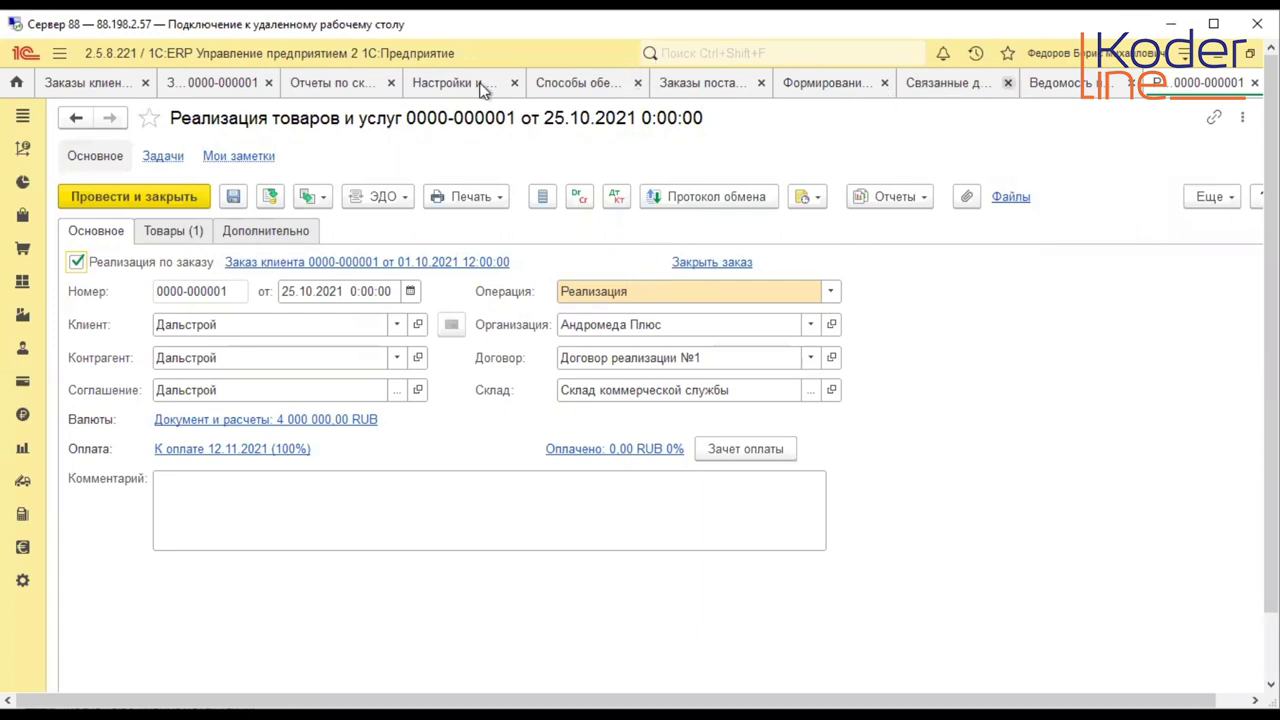
{"action": "left_click", "coordinate": [223, 80]}
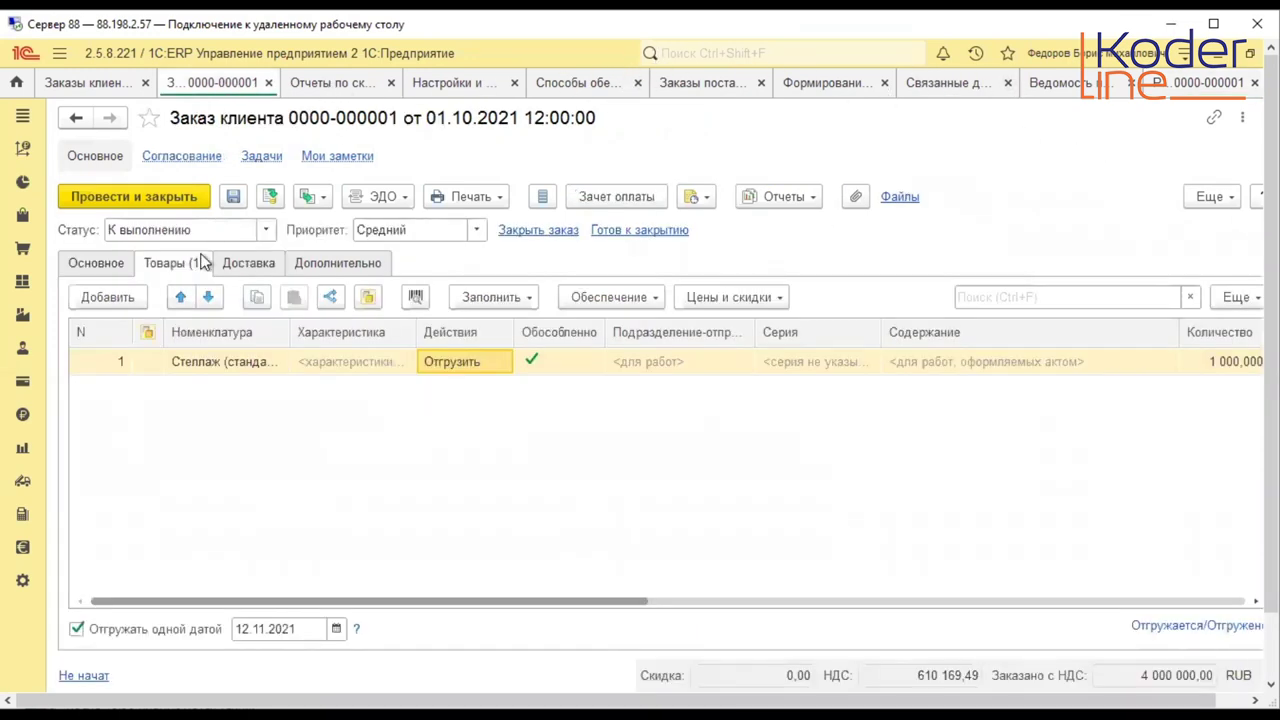
{"action": "left_click", "coordinate": [92, 263]}
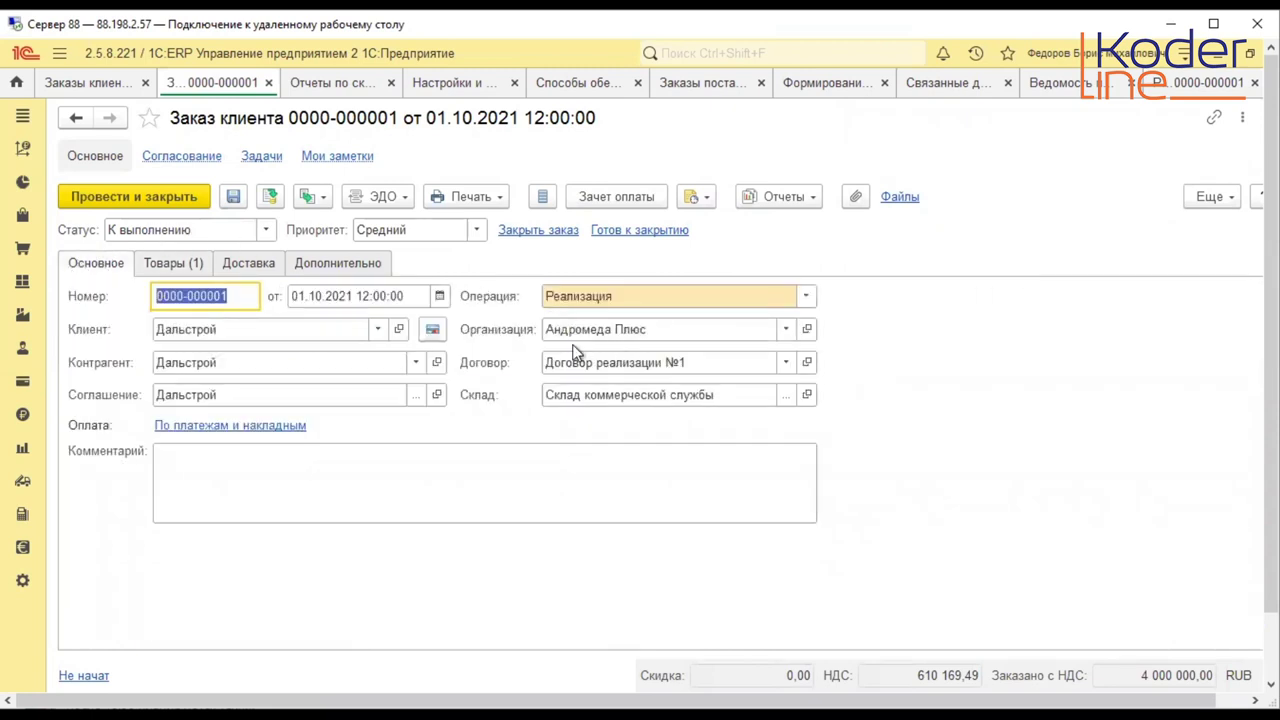
{"action": "left_click", "coordinate": [1210, 82]}
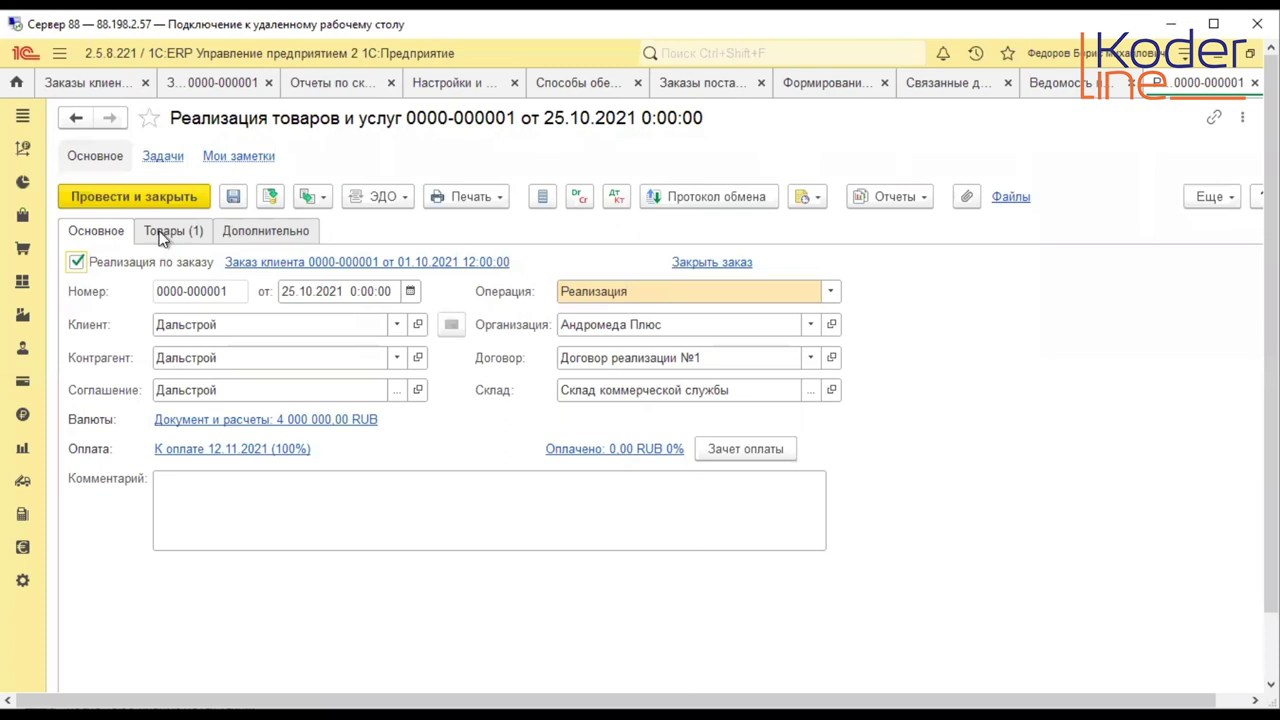
{"action": "left_click", "coordinate": [165, 231]}
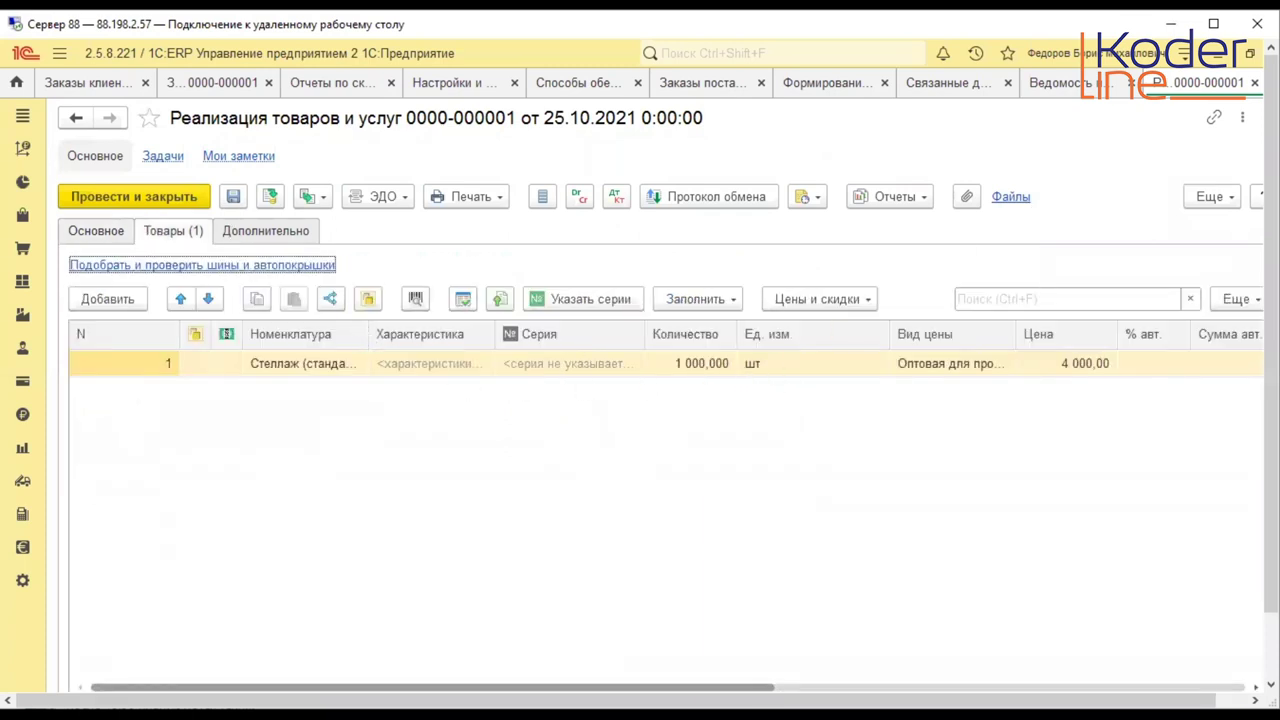
{"action": "left_click", "coordinate": [1254, 82]}
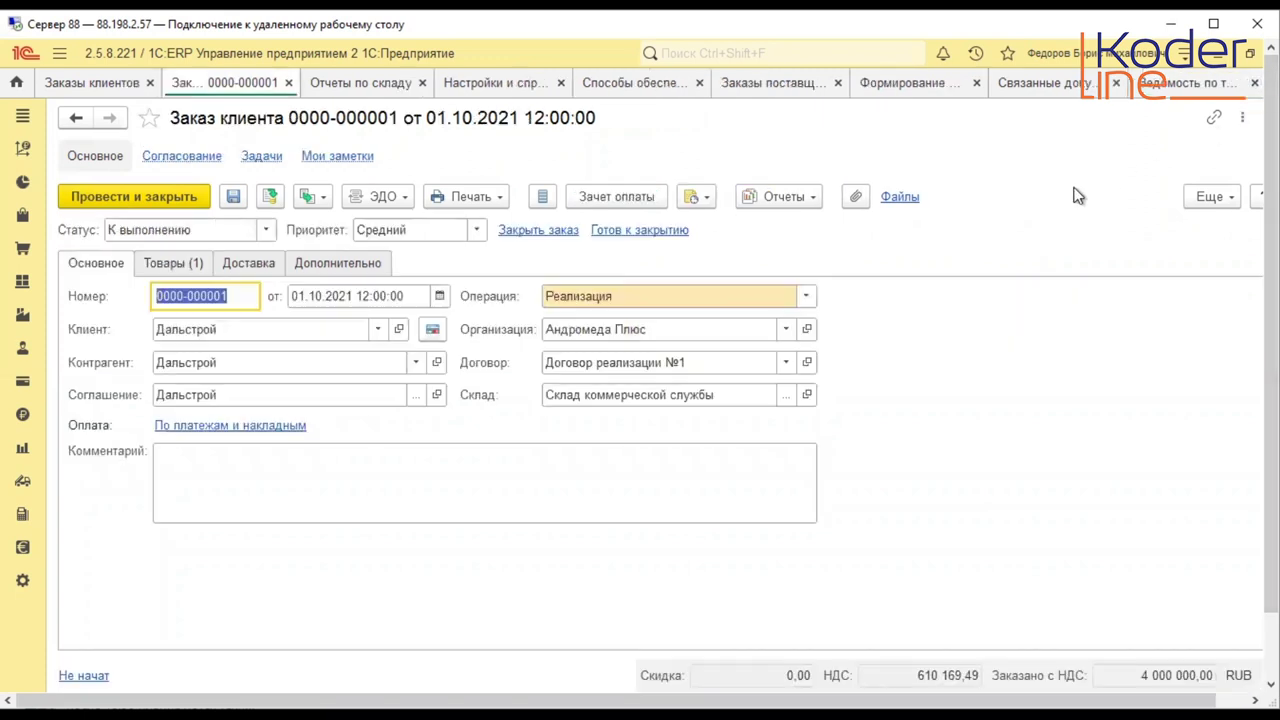
- Close the stock report, the related documents, the order generation by needs form and the supplier orders list
{"action": "left_click", "coordinate": [1254, 82]}
{"action": "left_click", "coordinate": [1156, 90]}
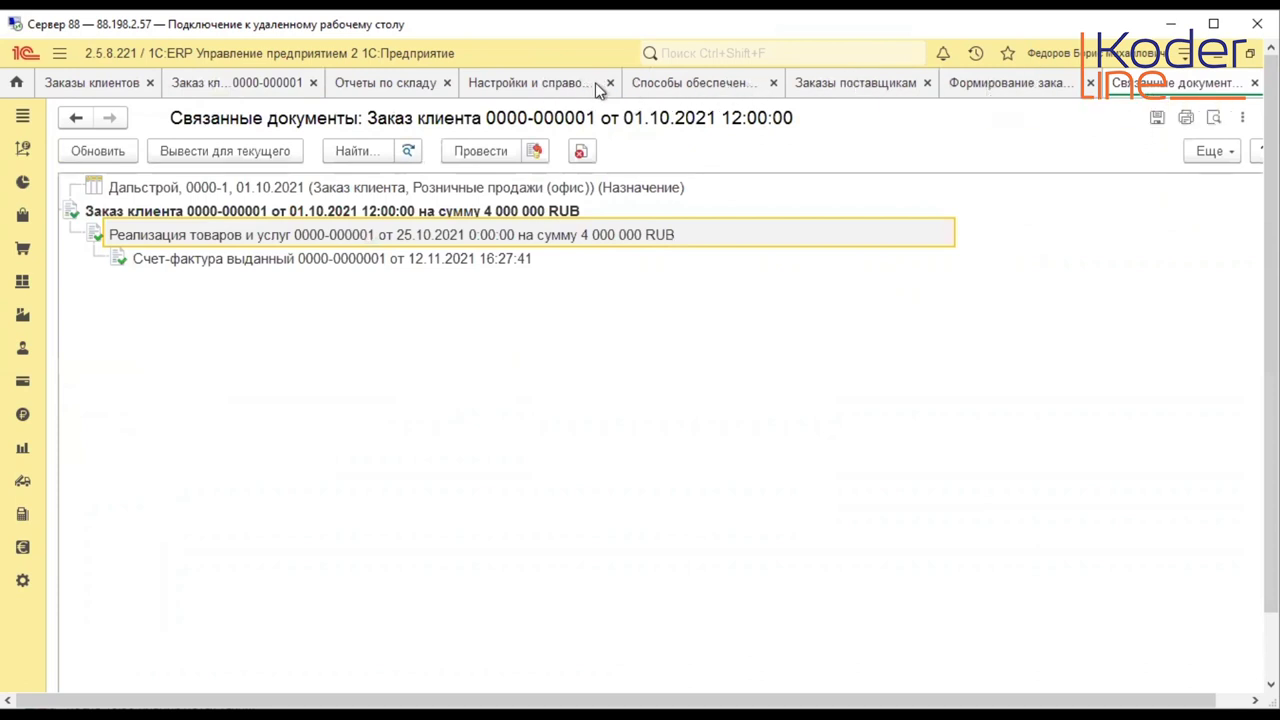
{"action": "left_click", "coordinate": [970, 86]}
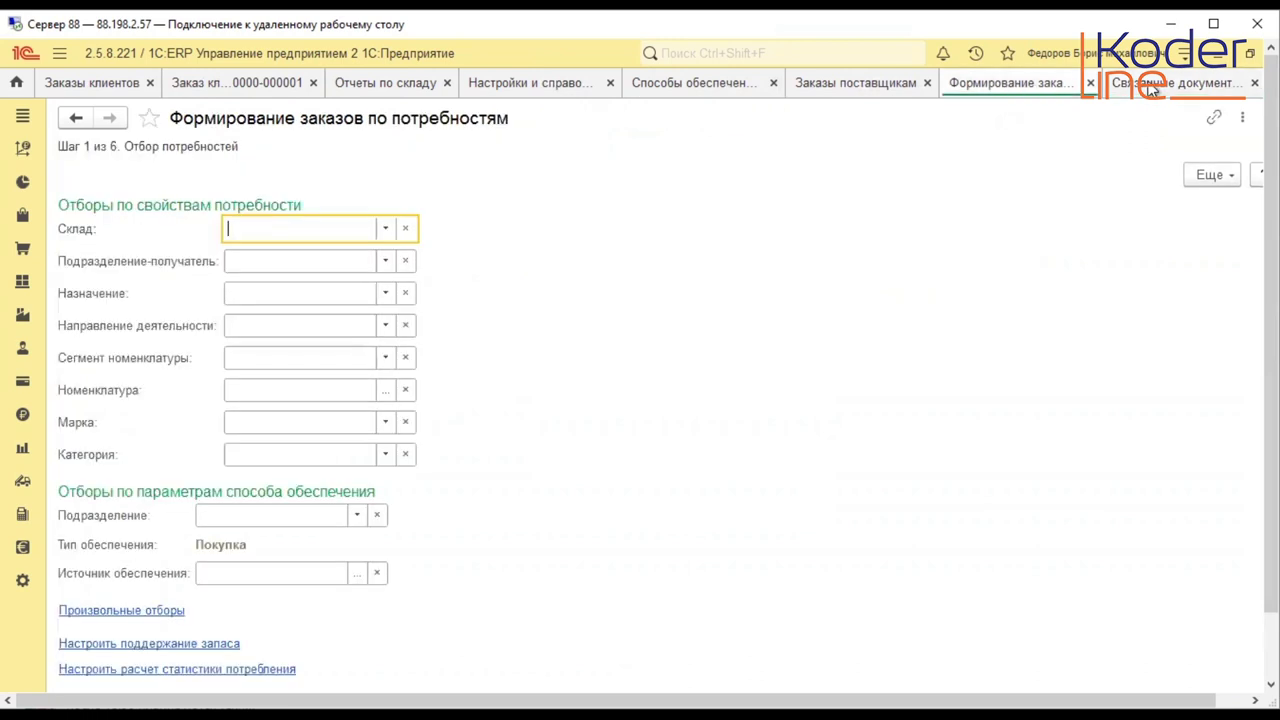
{"action": "left_click", "coordinate": [1198, 86]}
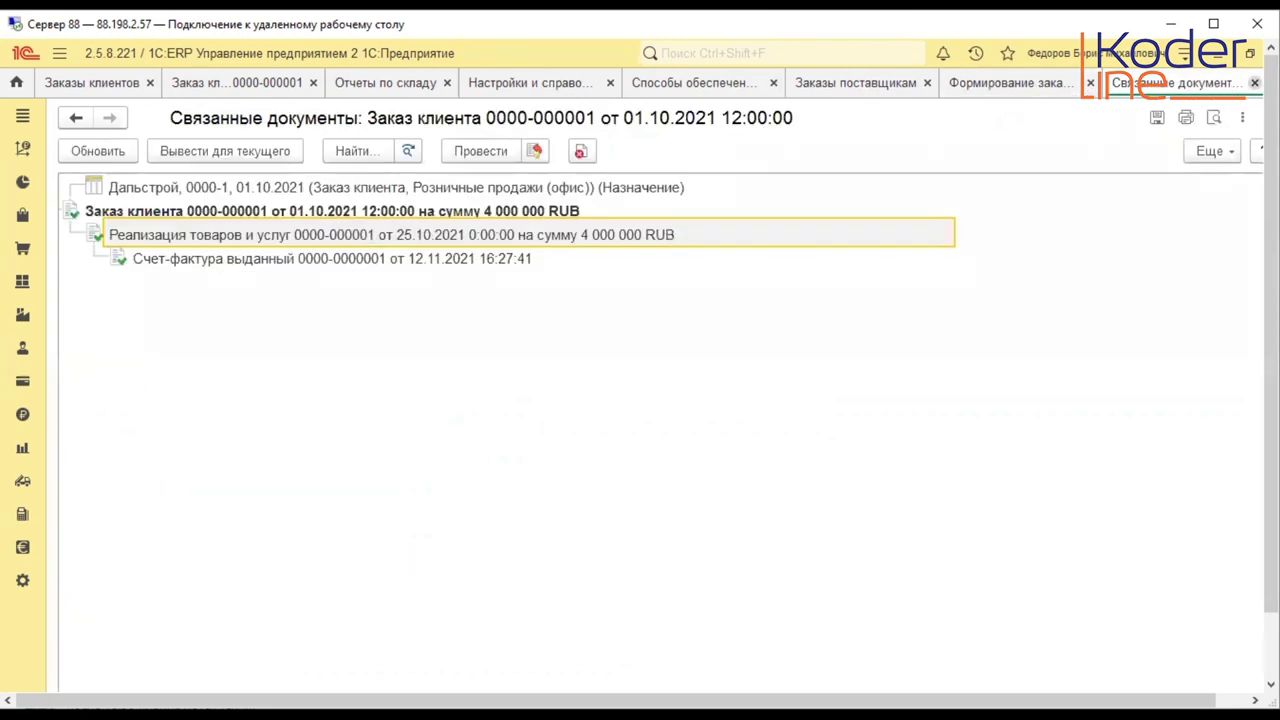
{"action": "left_click", "coordinate": [1254, 83]}
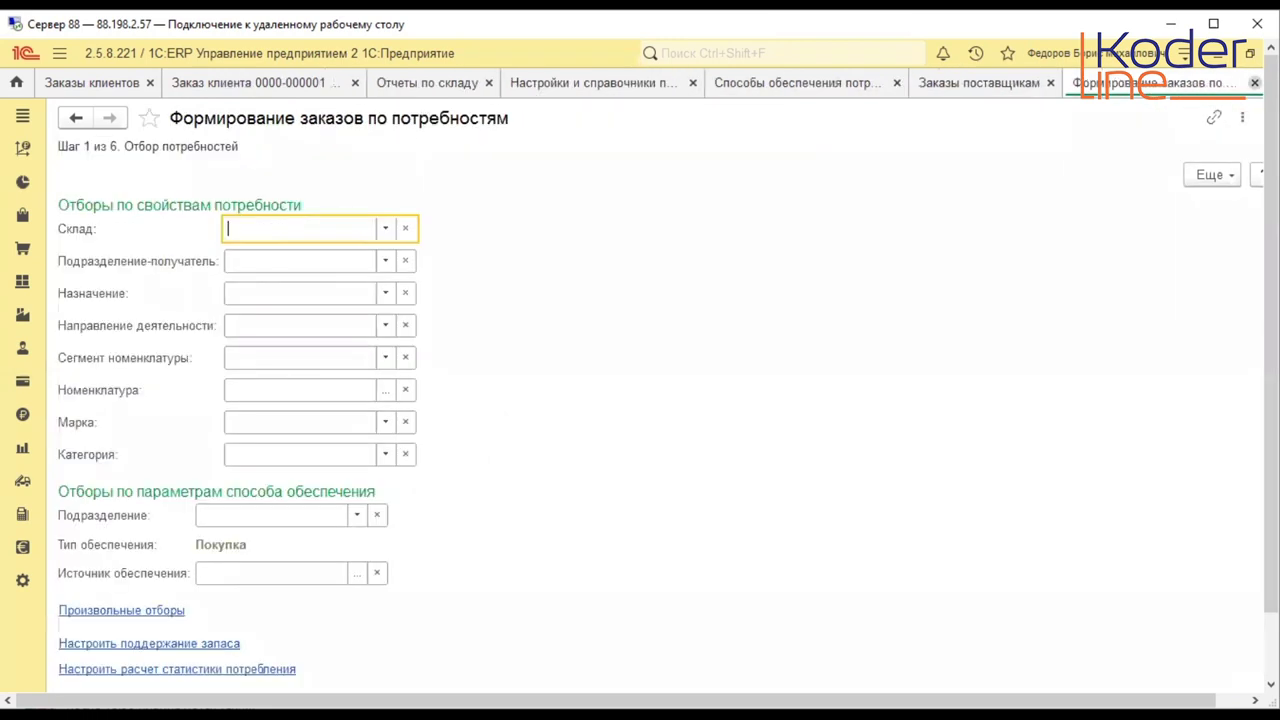
{"action": "left_click", "coordinate": [1254, 83]}
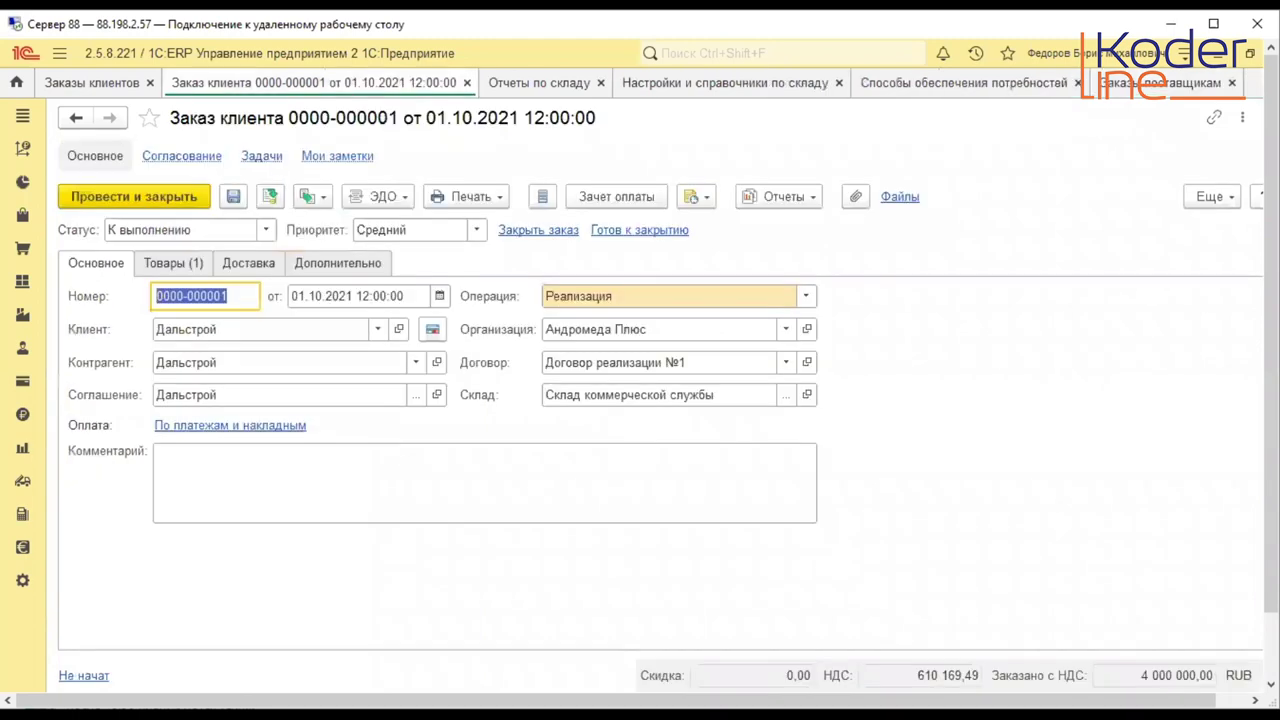
{"action": "left_click", "coordinate": [1232, 83]}
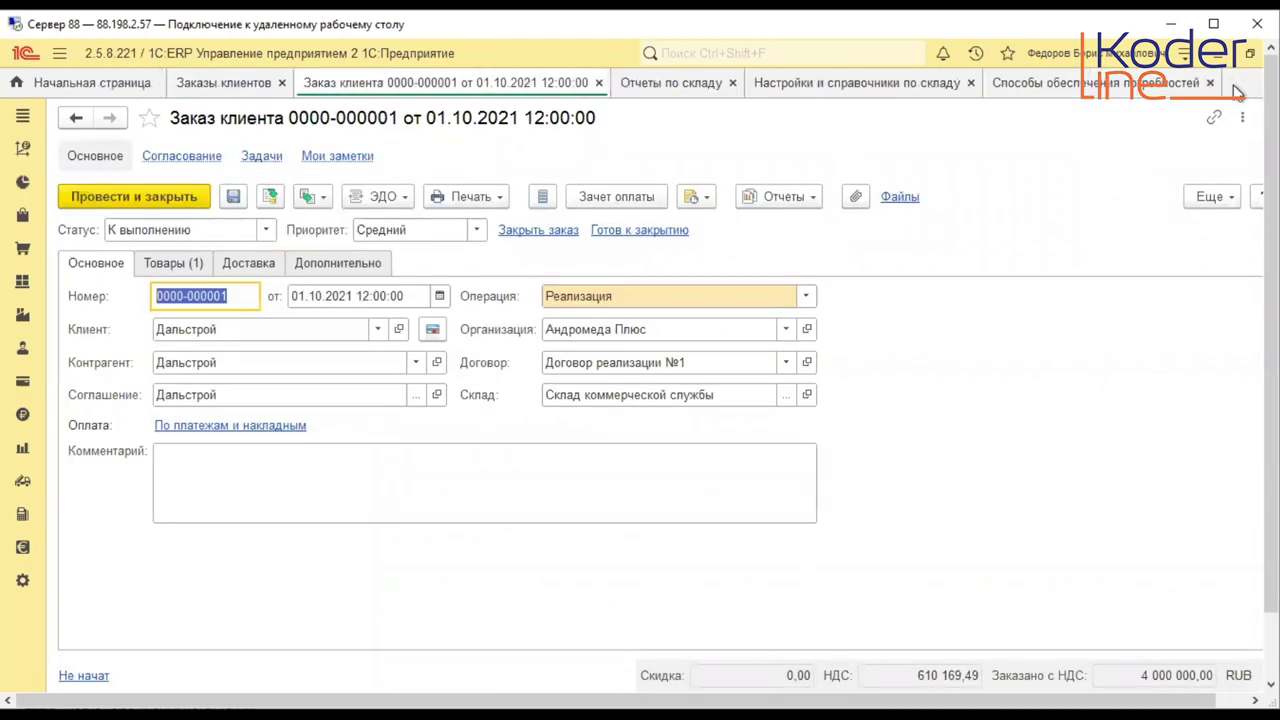
- Reopen Ведомость по товарам на складах, check its filters and structure, and generate the report again
{"action": "left_click", "coordinate": [710, 85]}
{"action": "left_click", "coordinate": [214, 205]}
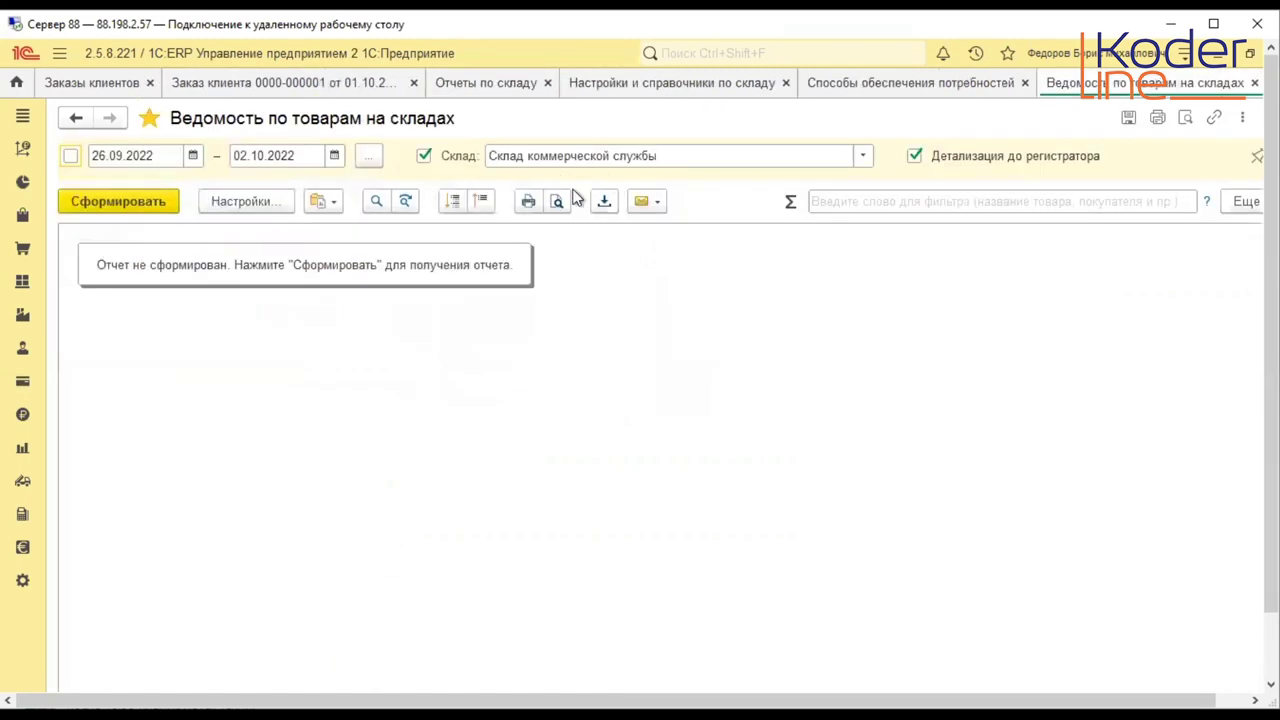
{"action": "left_click", "coordinate": [251, 201]}
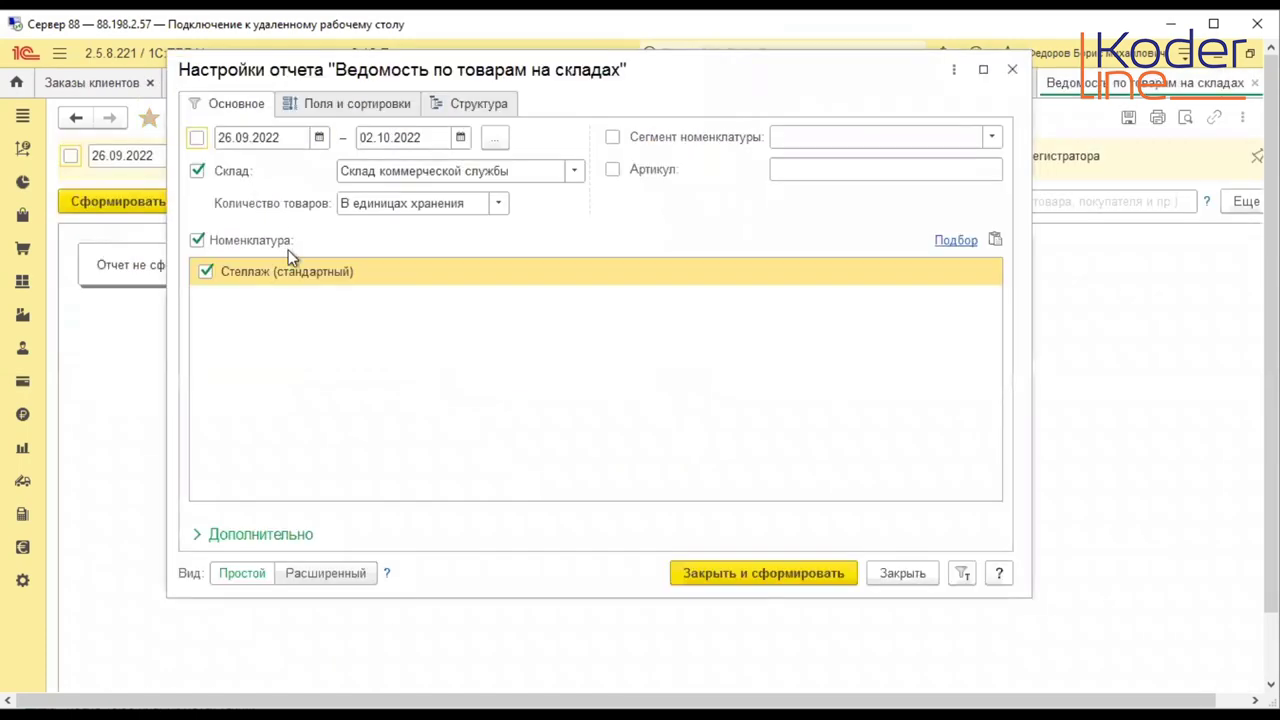
{"action": "left_click", "coordinate": [470, 106]}
{"action": "left_click", "coordinate": [783, 572]}
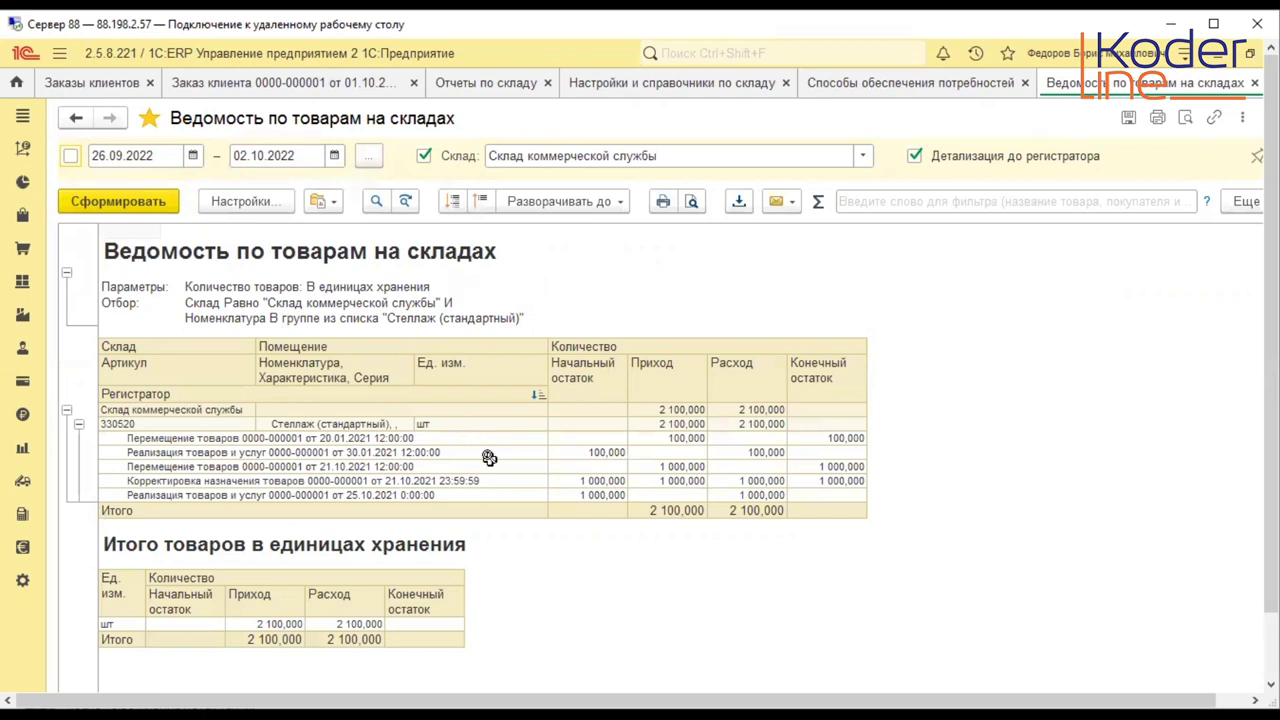
- Open the report's Корректировка назначения товаров document of 21.10.2021, review its goods line, close it, and return to the customer order
{"action": "left_click", "coordinate": [345, 481]}
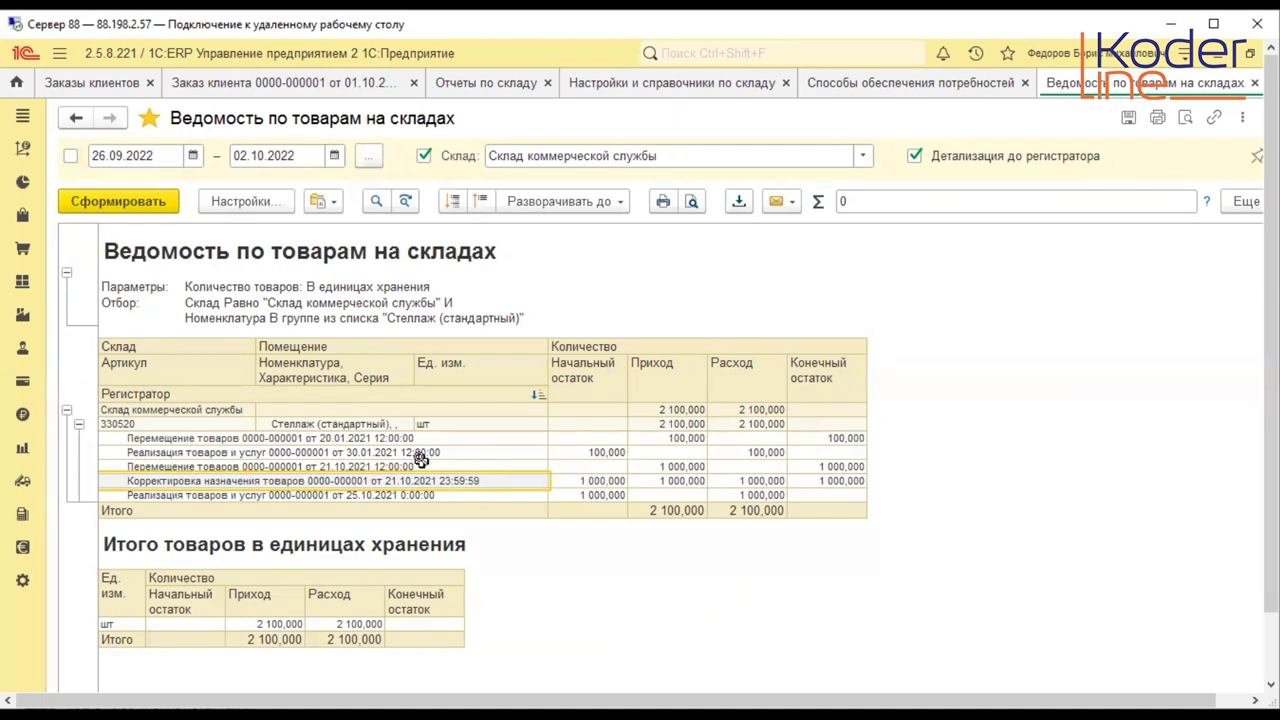
{"action": "left_click", "coordinate": [236, 481]}
{"action": "left_click", "coordinate": [236, 481]}
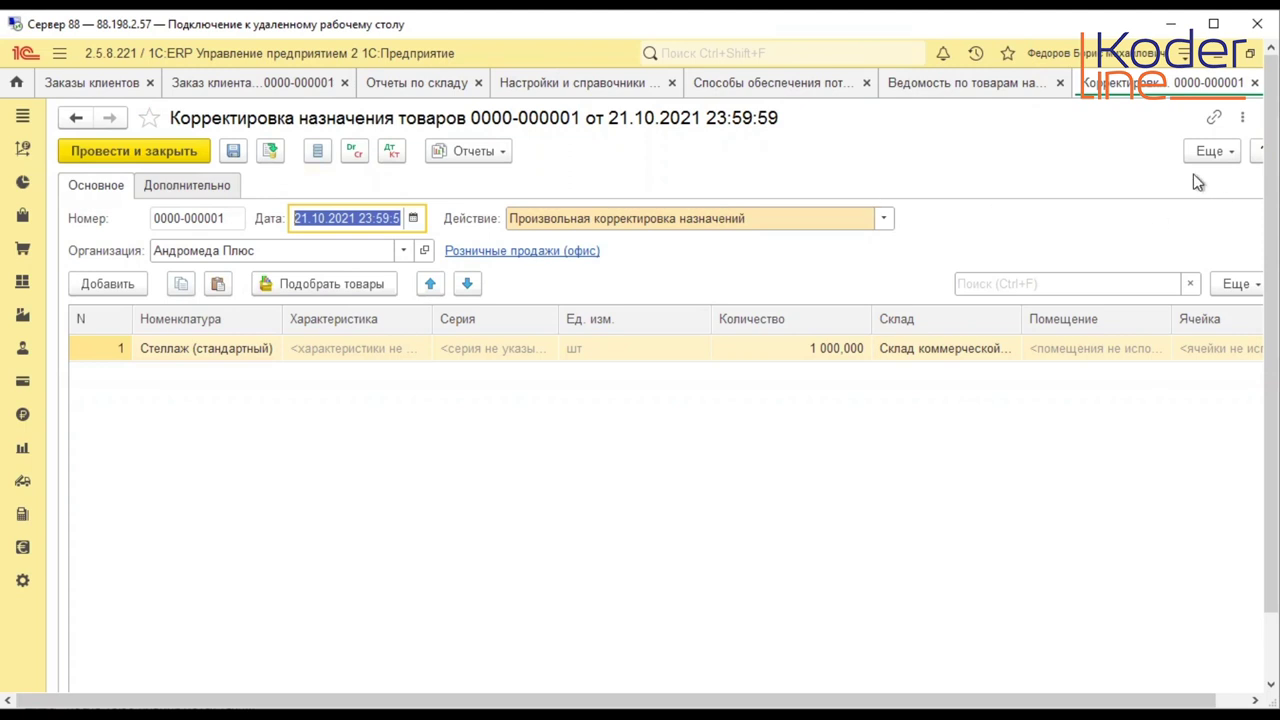
{"action": "left_click", "coordinate": [1254, 82]}
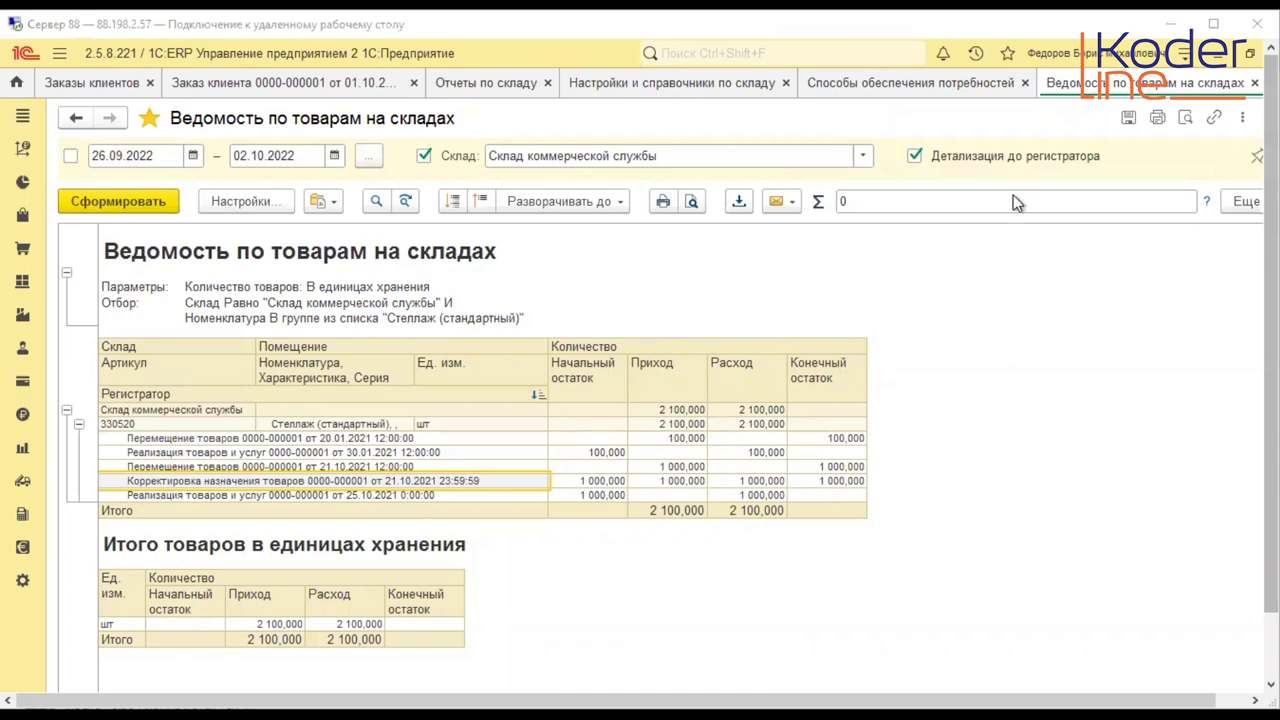
{"action": "left_click", "coordinate": [474, 90]}
{"action": "left_click", "coordinate": [489, 90]}
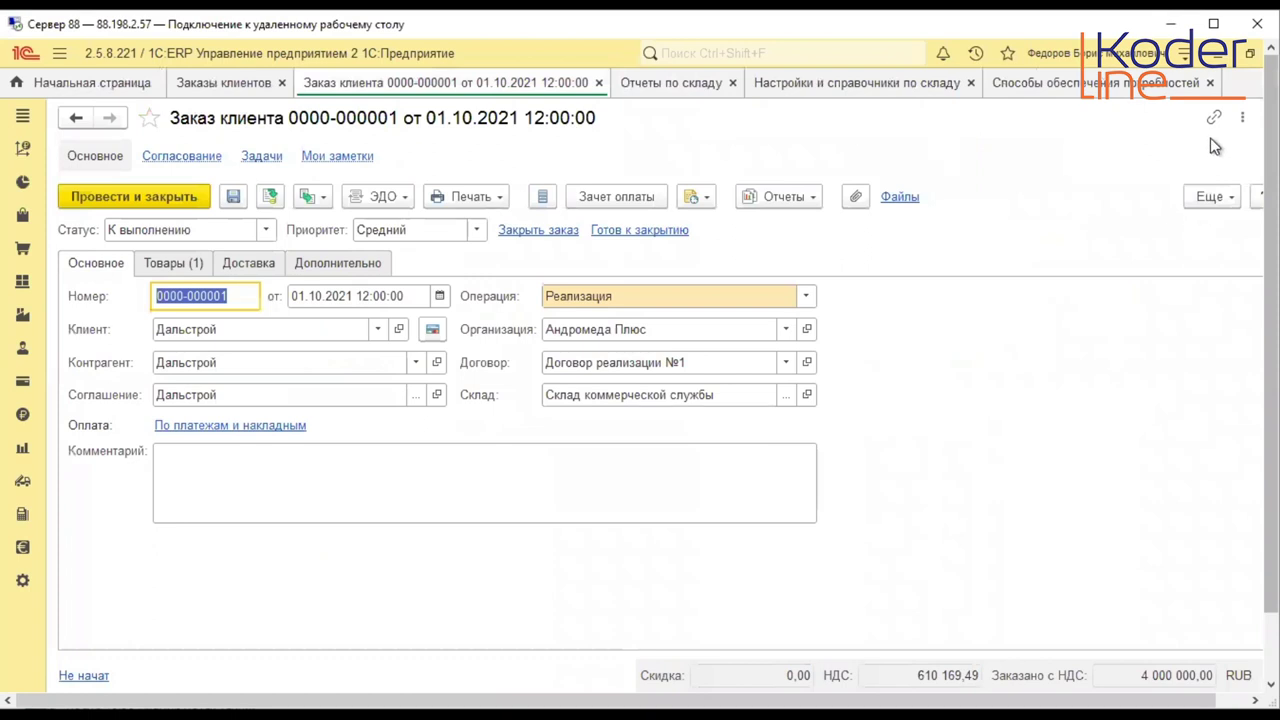
{"action": "scroll", "coordinate": [640, 374], "scroll_direction": "right", "scroll_amount": 1}
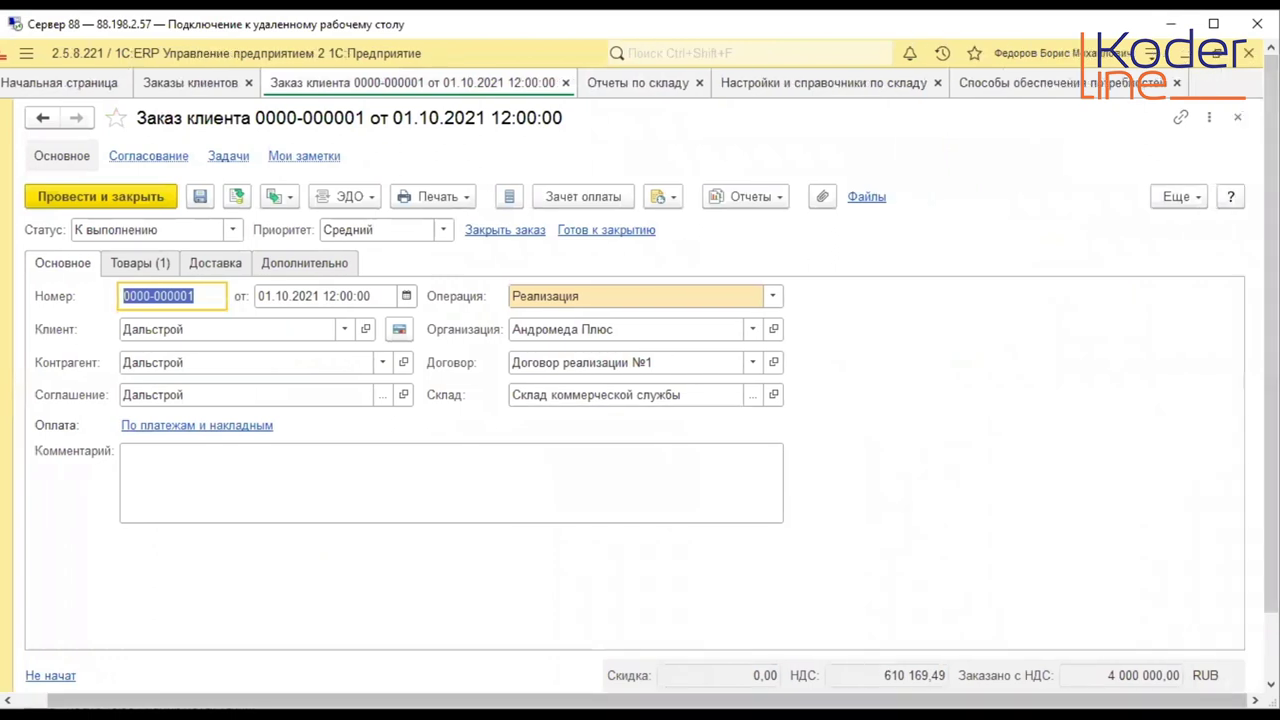
{"action": "left_click", "coordinate": [1178, 196]}
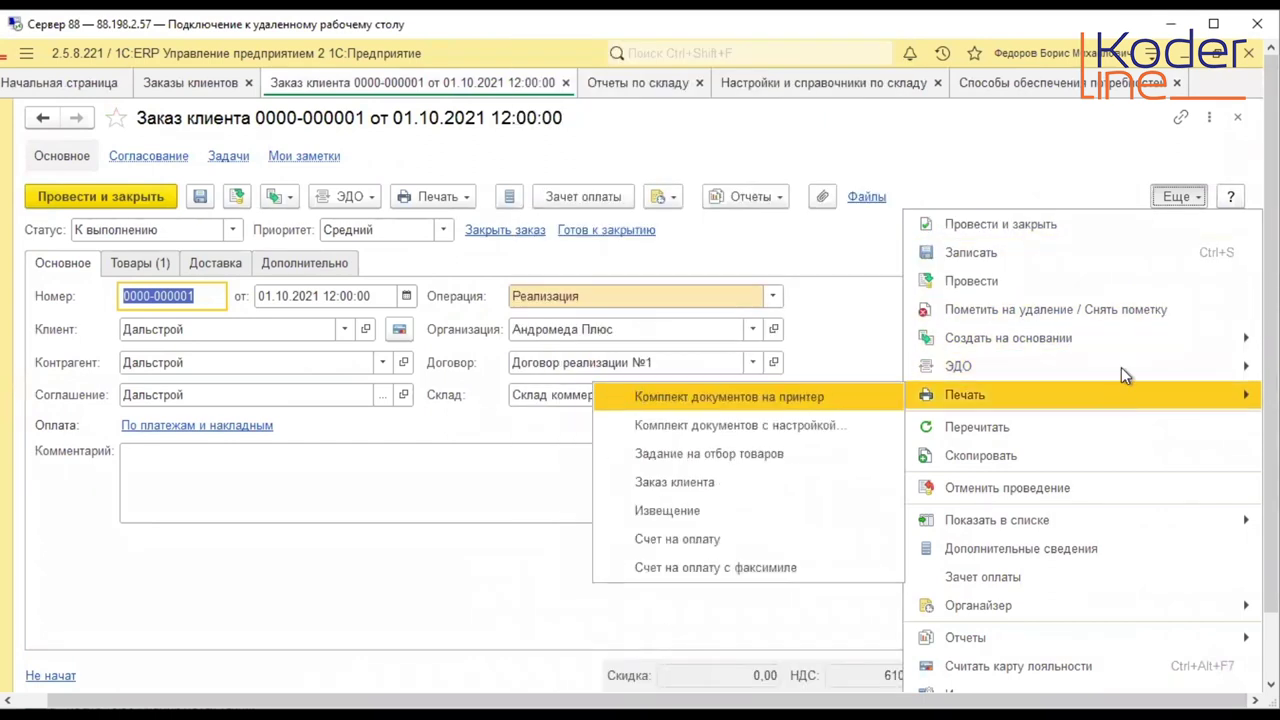
{"action": "mouse_move", "coordinate": [1123, 342]}
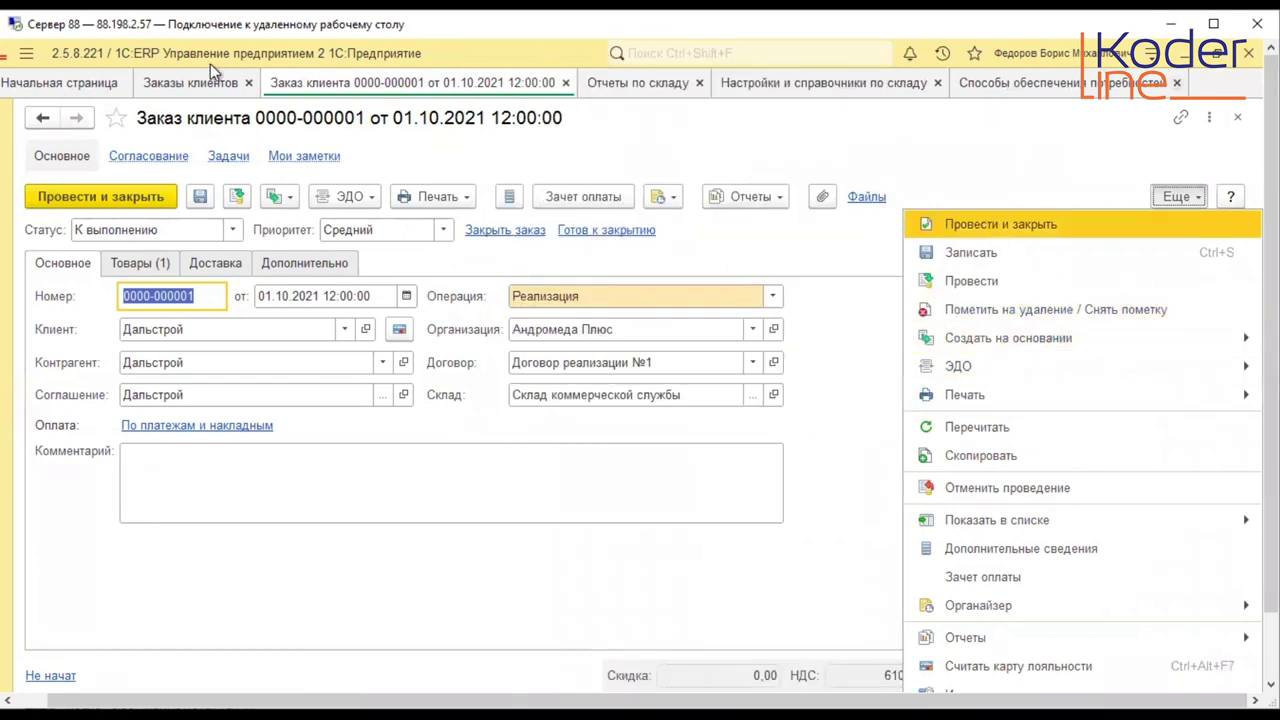
{"action": "left_click", "coordinate": [565, 83]}
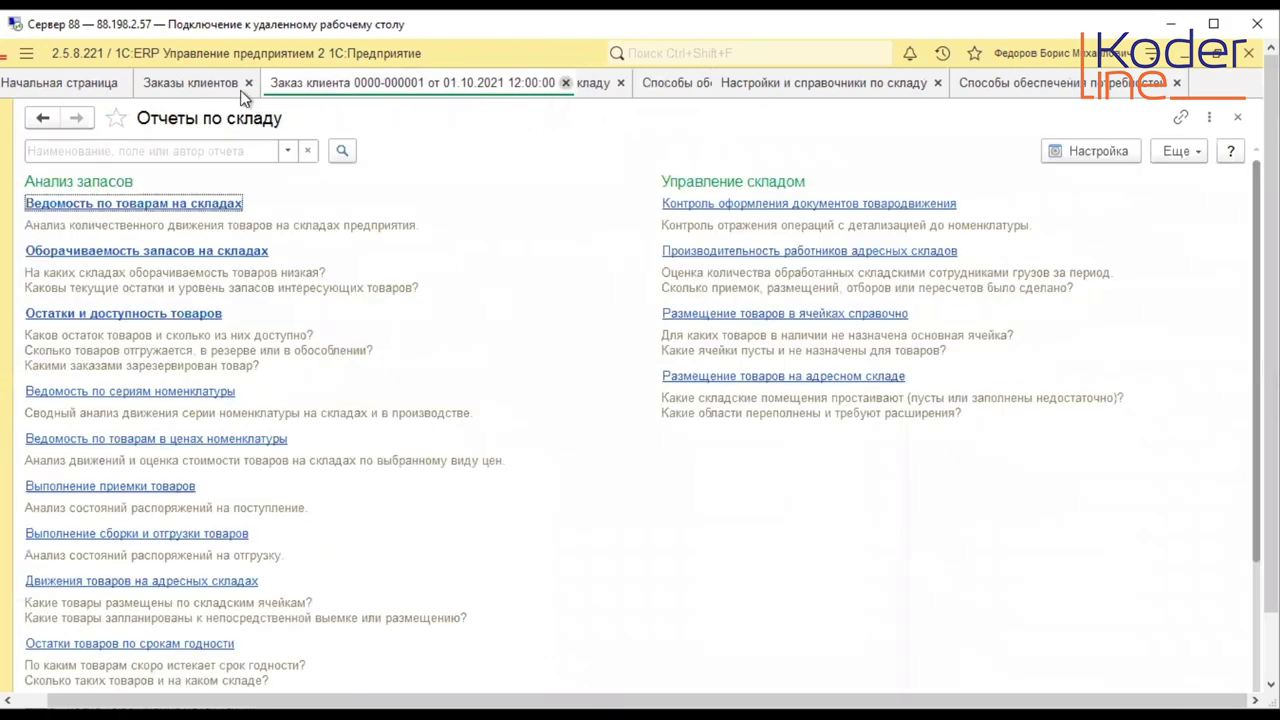
{"action": "right_click", "coordinate": [284, 600]}
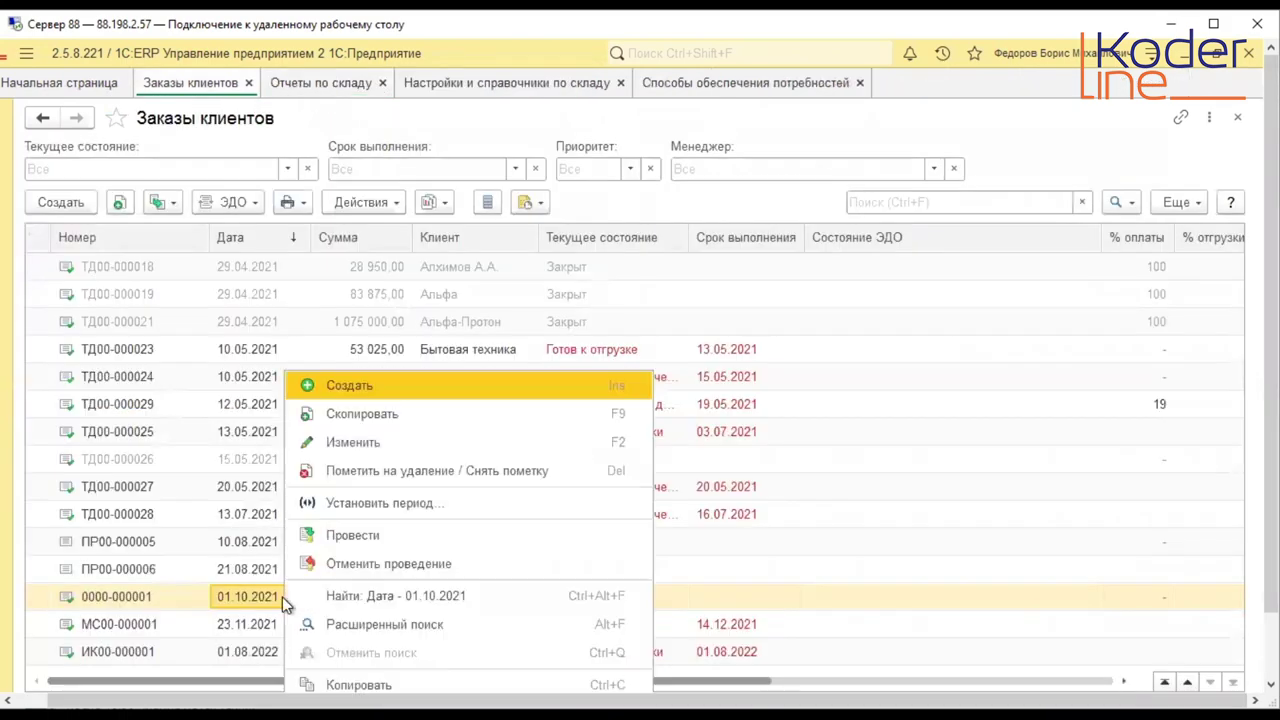
{"action": "left_click", "coordinate": [400, 412]}
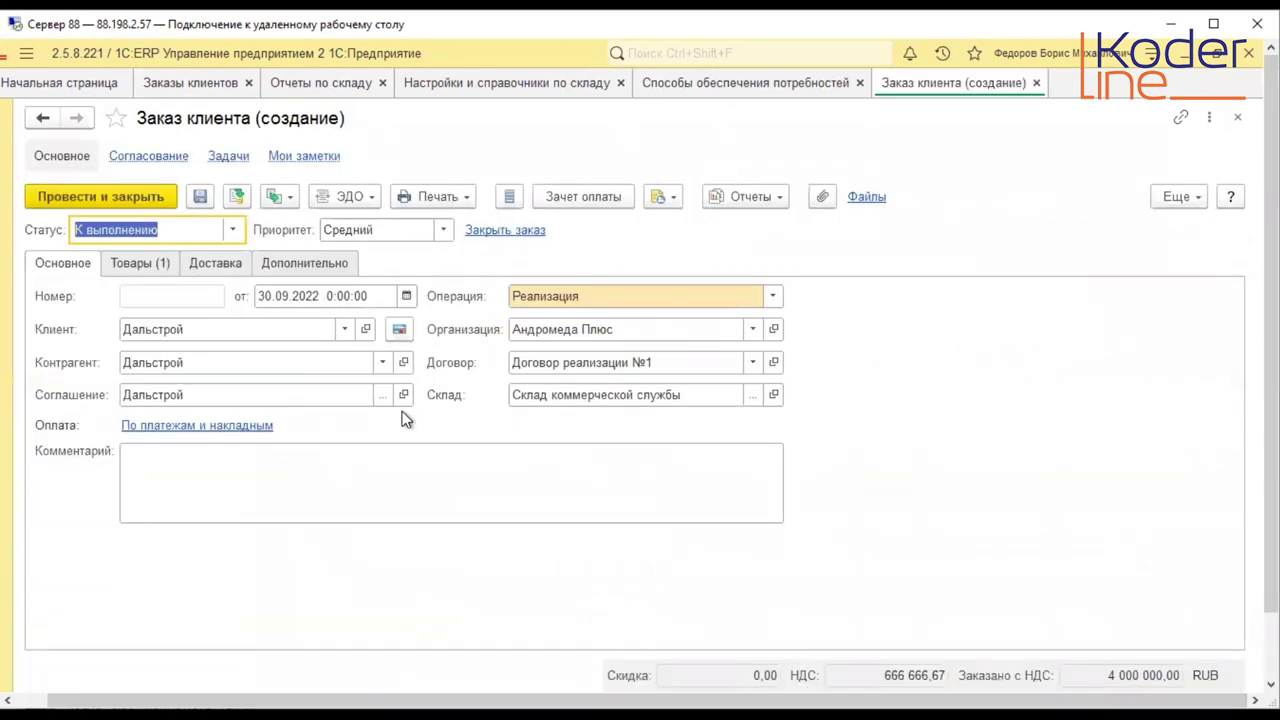
- Mark the Стеллаж goods line of the new customer order as Обособленно and post the order
{"action": "left_click", "coordinate": [140, 263]}
{"action": "left_click", "coordinate": [497, 362]}
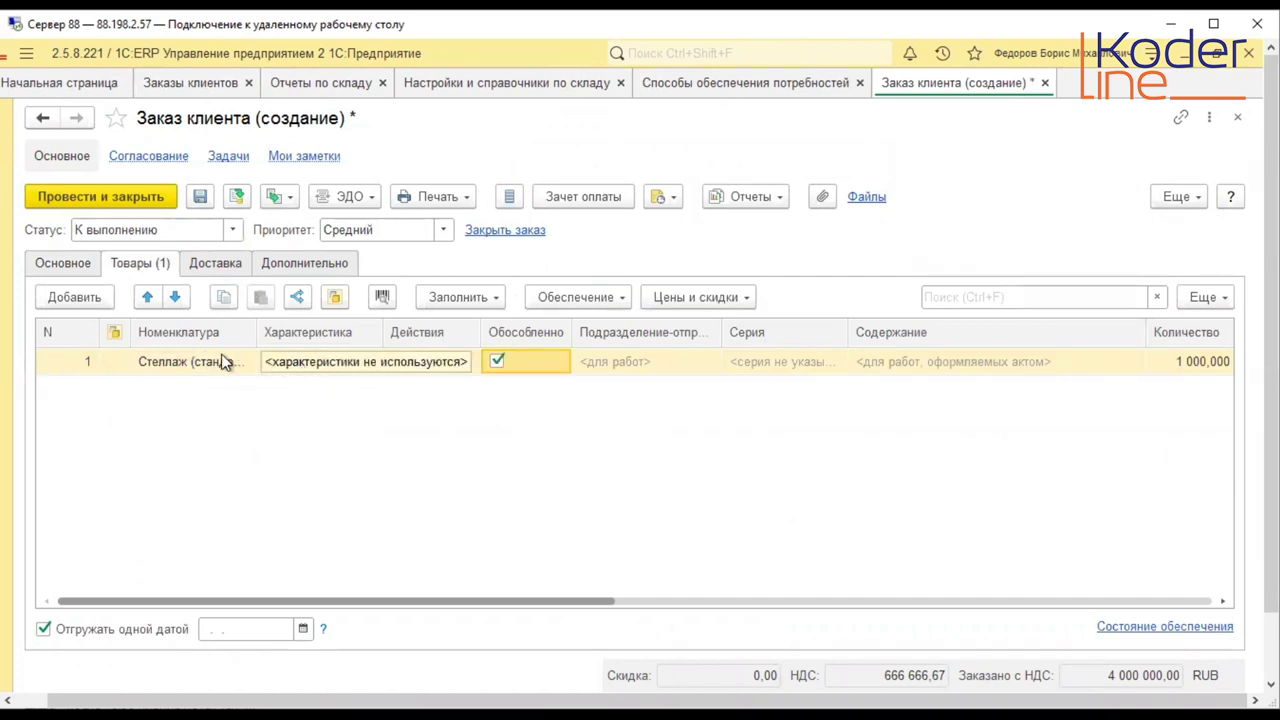
{"action": "left_click", "coordinate": [237, 198]}
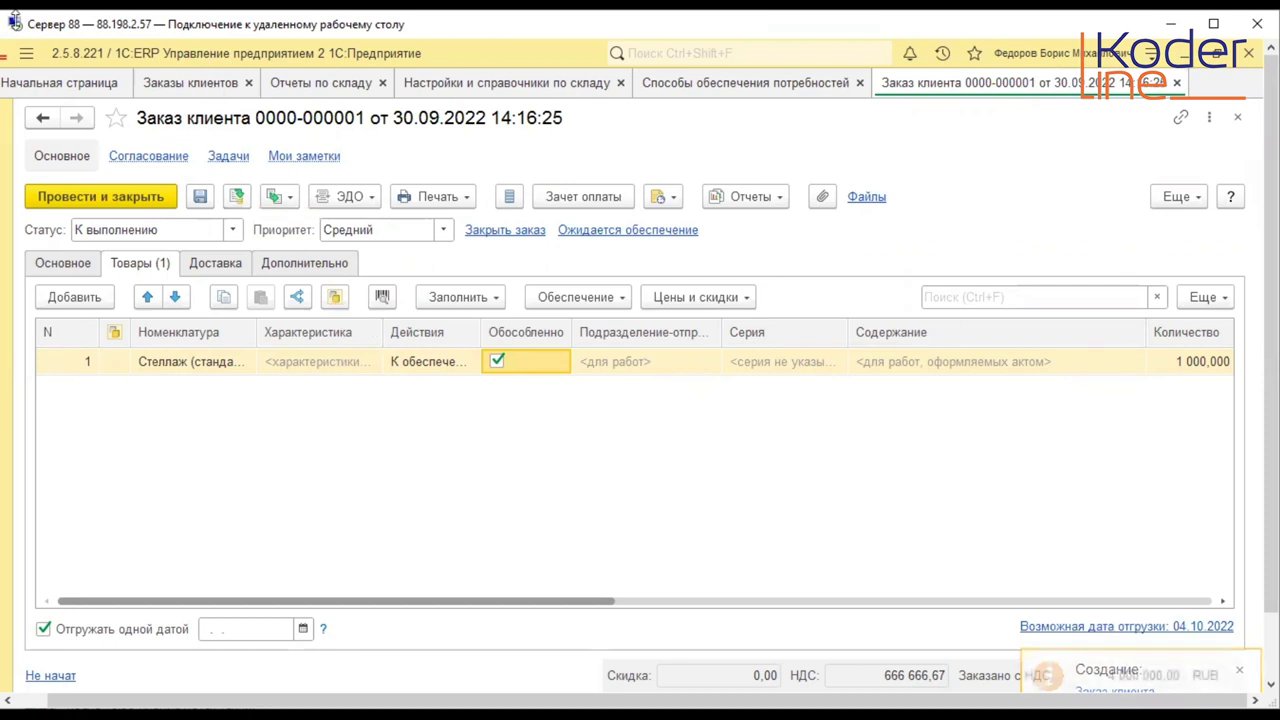
- Create a Заказ поставщику based on the customer order, with supplier _Основной поставщик and operation Закупка у поставщика
{"action": "left_click", "coordinate": [296, 199]}
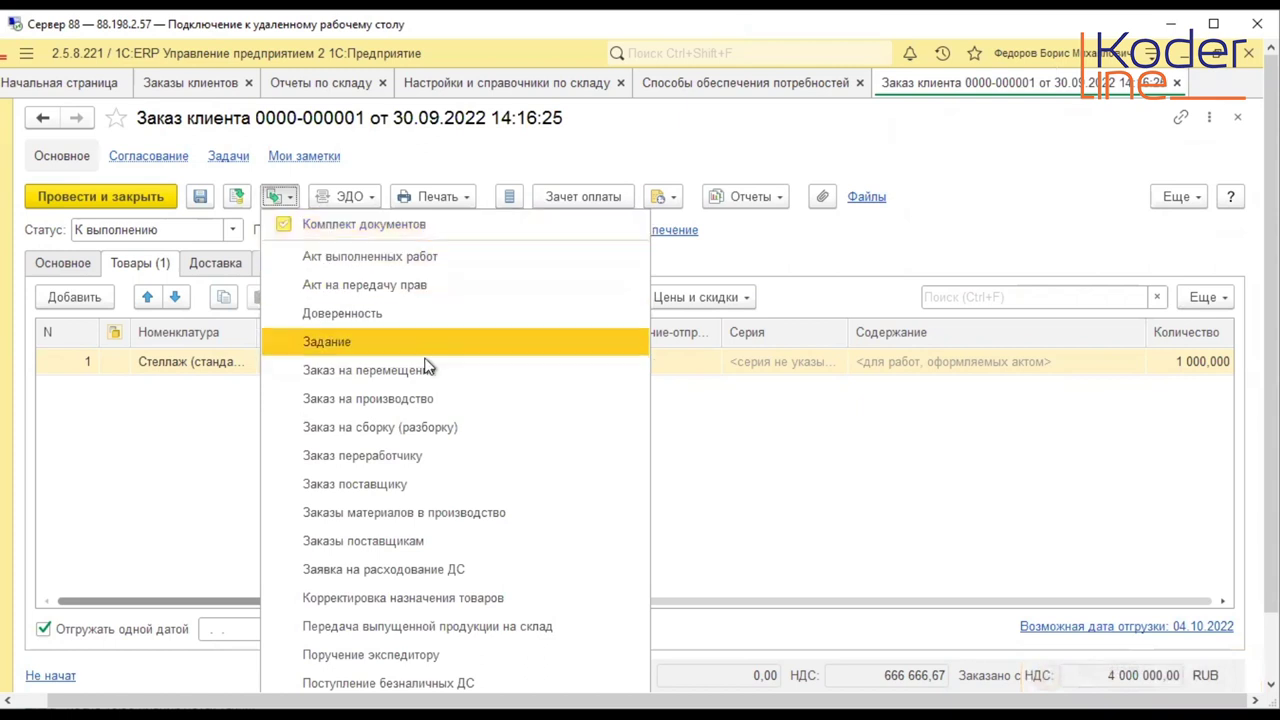
{"action": "left_click", "coordinate": [411, 486]}
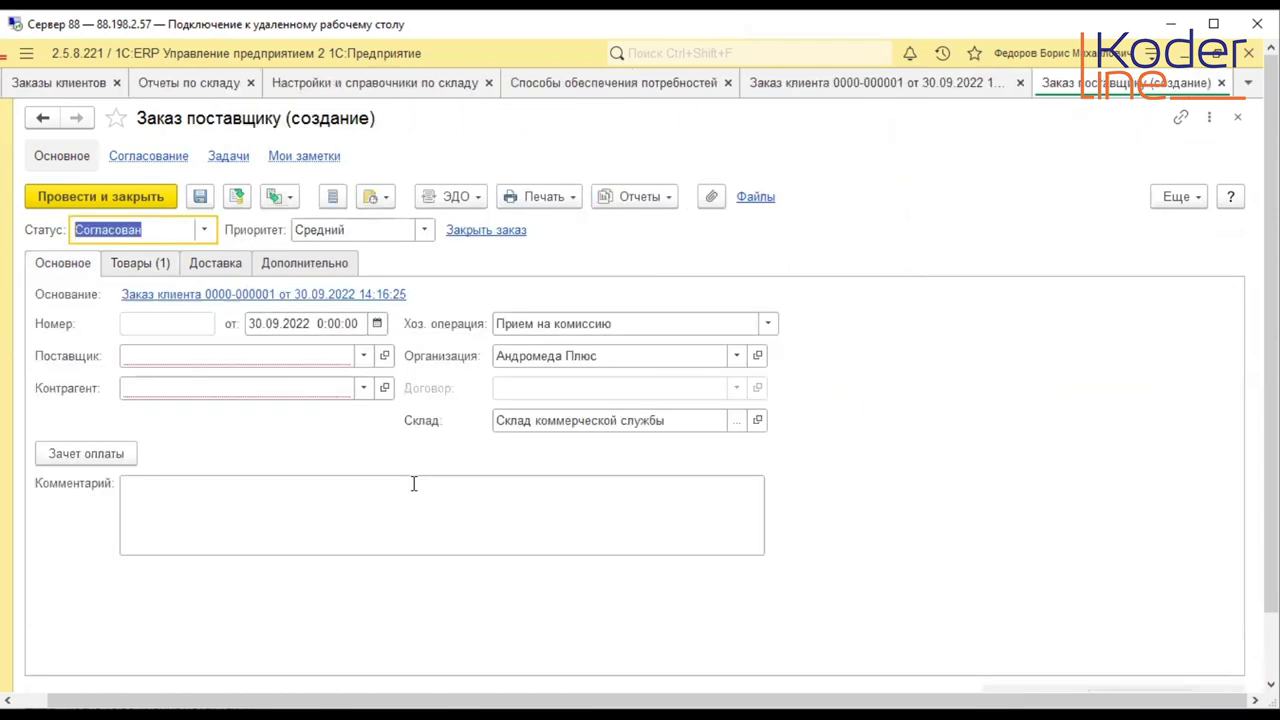
{"action": "left_click", "coordinate": [311, 356]}
{"action": "left_click", "coordinate": [229, 418]}
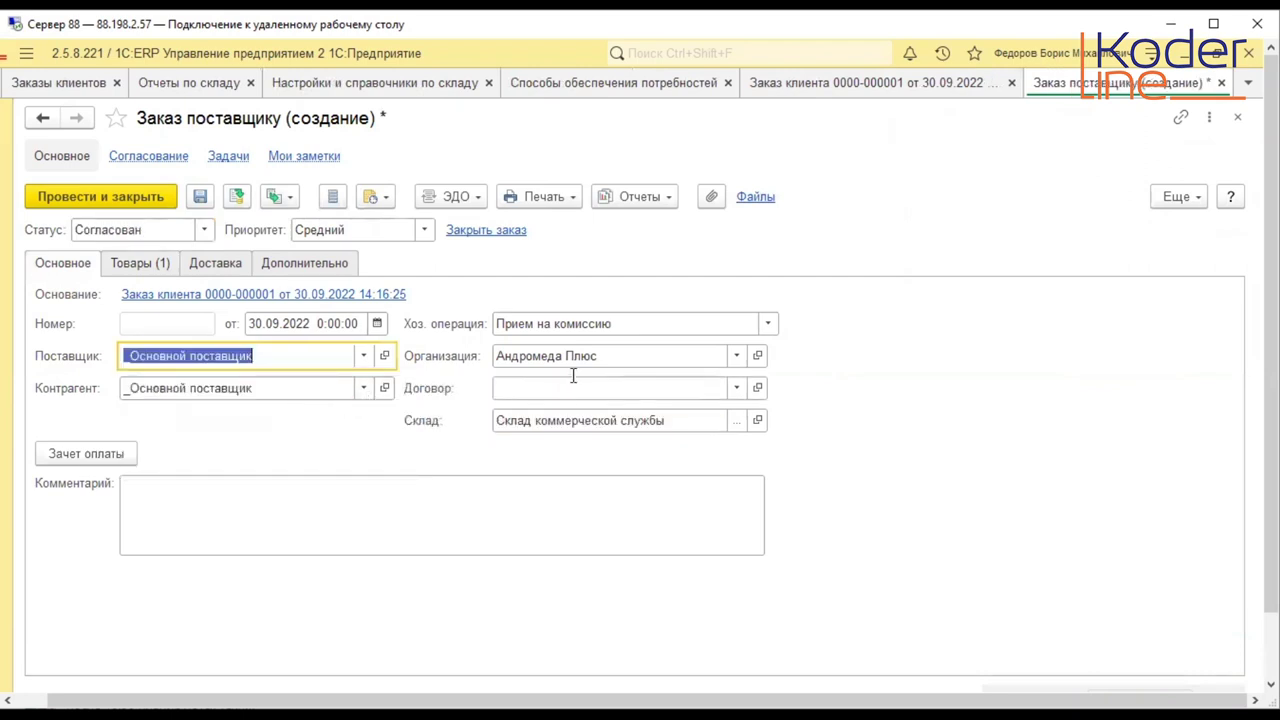
{"action": "left_click", "coordinate": [768, 324]}
{"action": "left_click", "coordinate": [650, 360]}
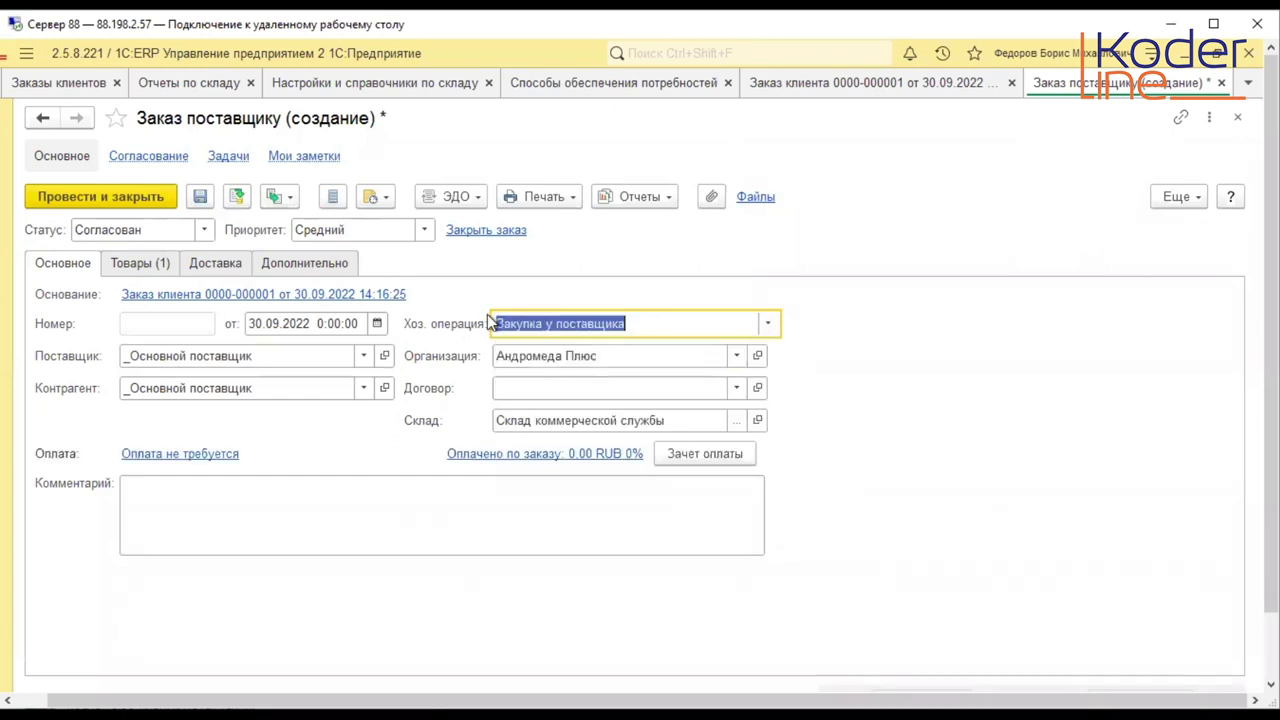
- Check the source customer order, return to the supplier order's goods, and widen the Назначение column to read its full value
{"action": "left_click", "coordinate": [880, 84]}
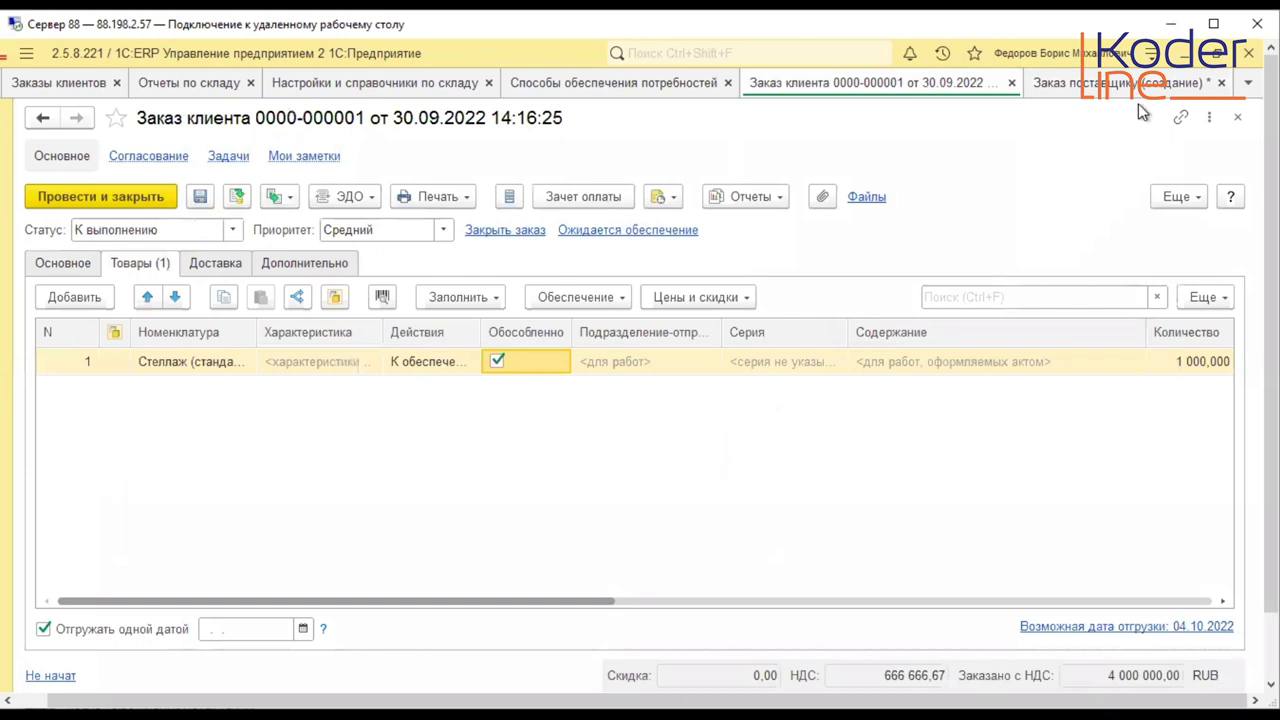
{"action": "left_click", "coordinate": [1120, 84]}
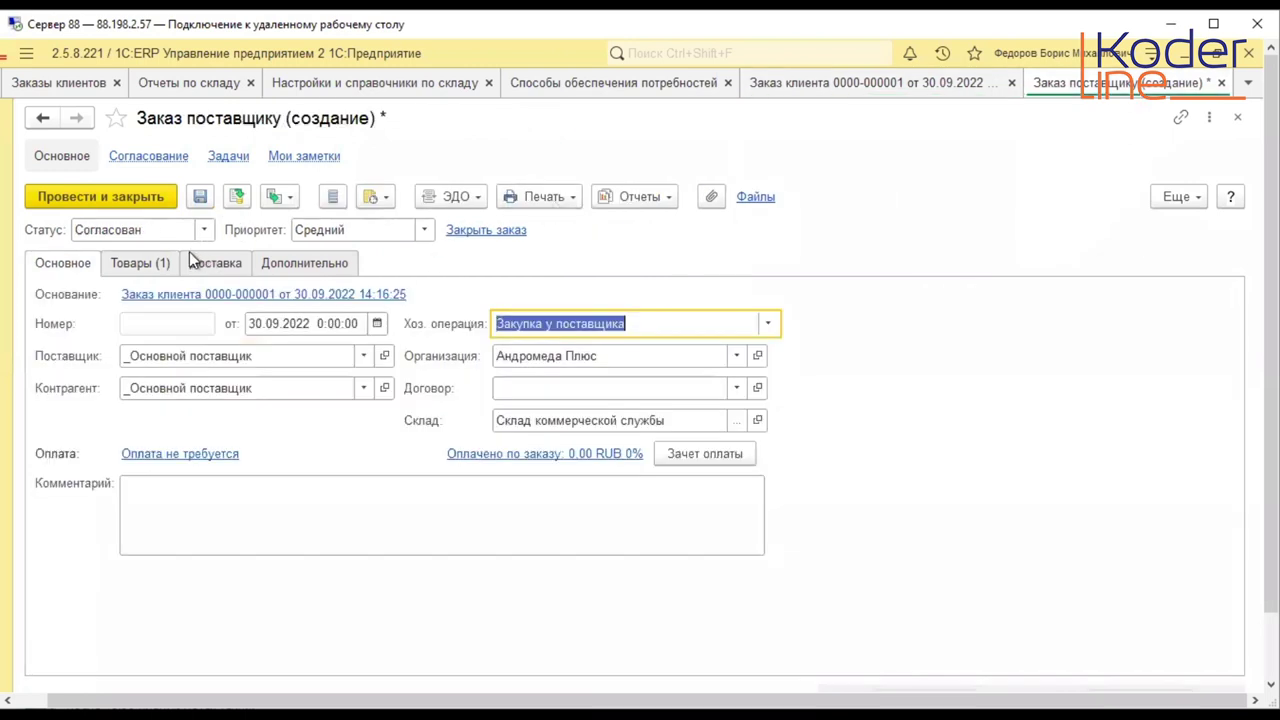
{"action": "left_click", "coordinate": [149, 261]}
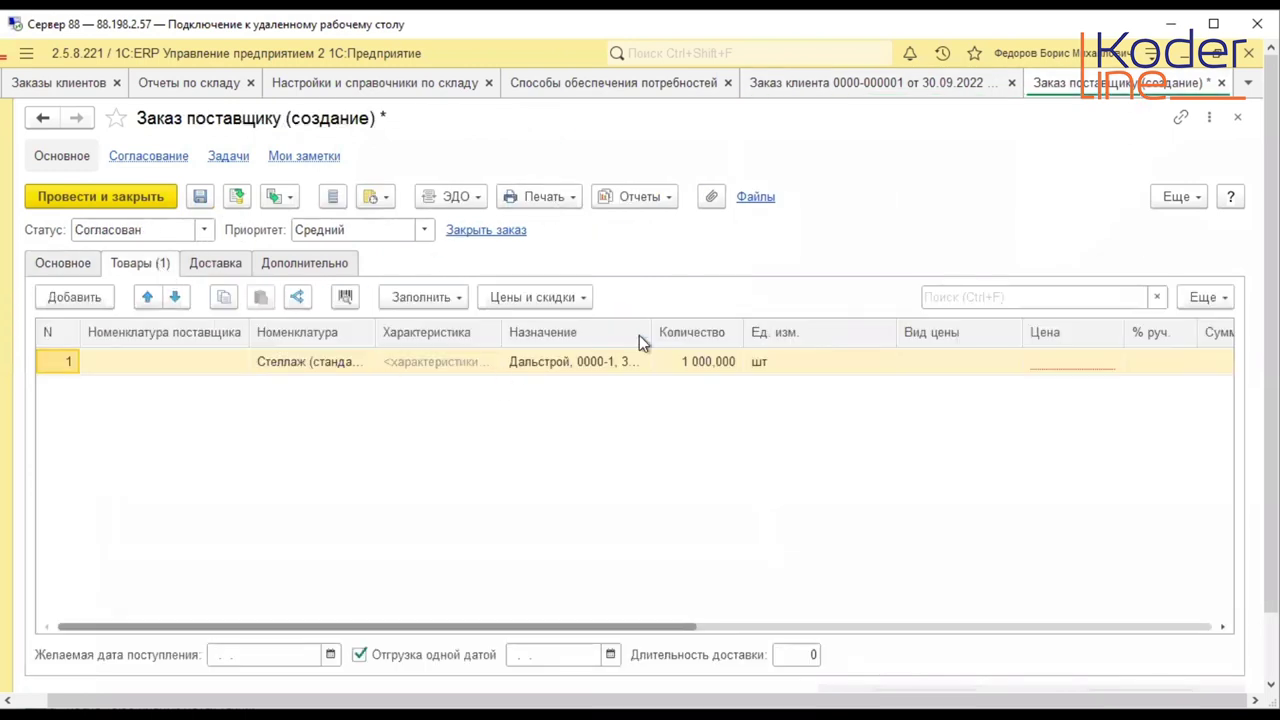
{"action": "left_click_drag", "start_coordinate": [651, 332], "coordinate": [988, 330]}
{"action": "left_click", "coordinate": [618, 365]}
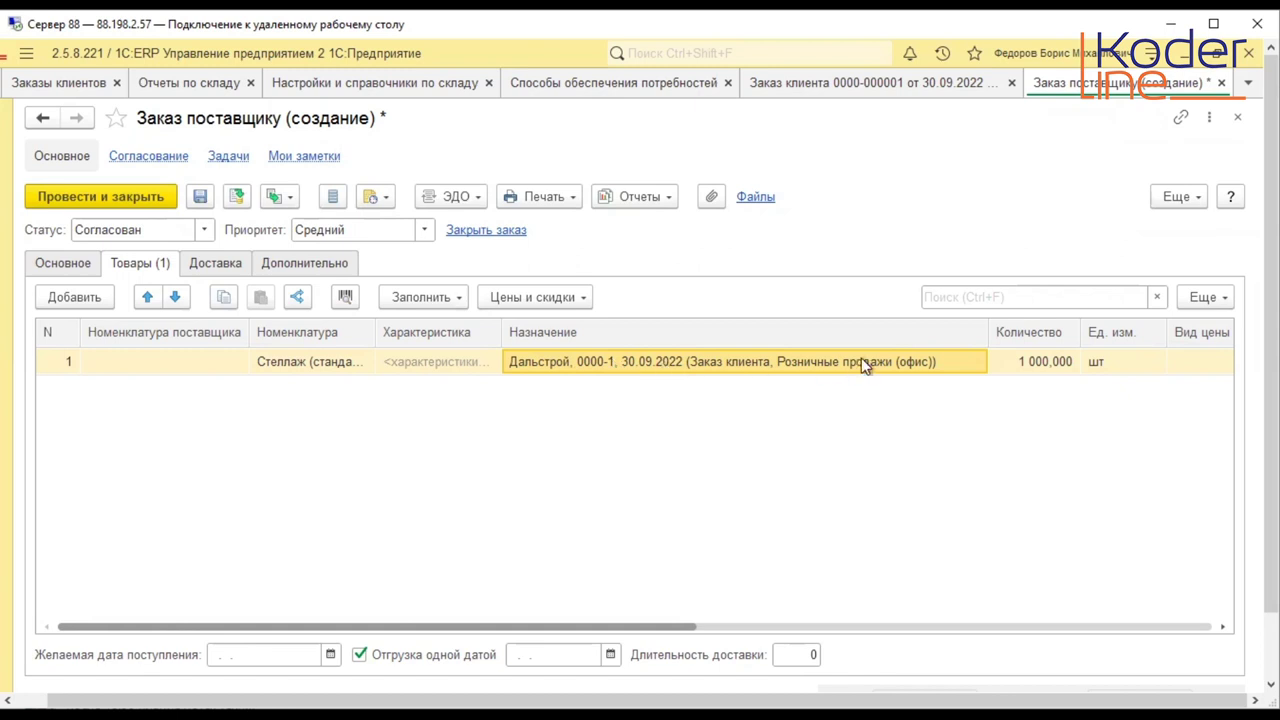
- Open the Назначение card from the supplier order's goods line, review its order and activity details, and close it
{"action": "double_click", "coordinate": [941, 356]}
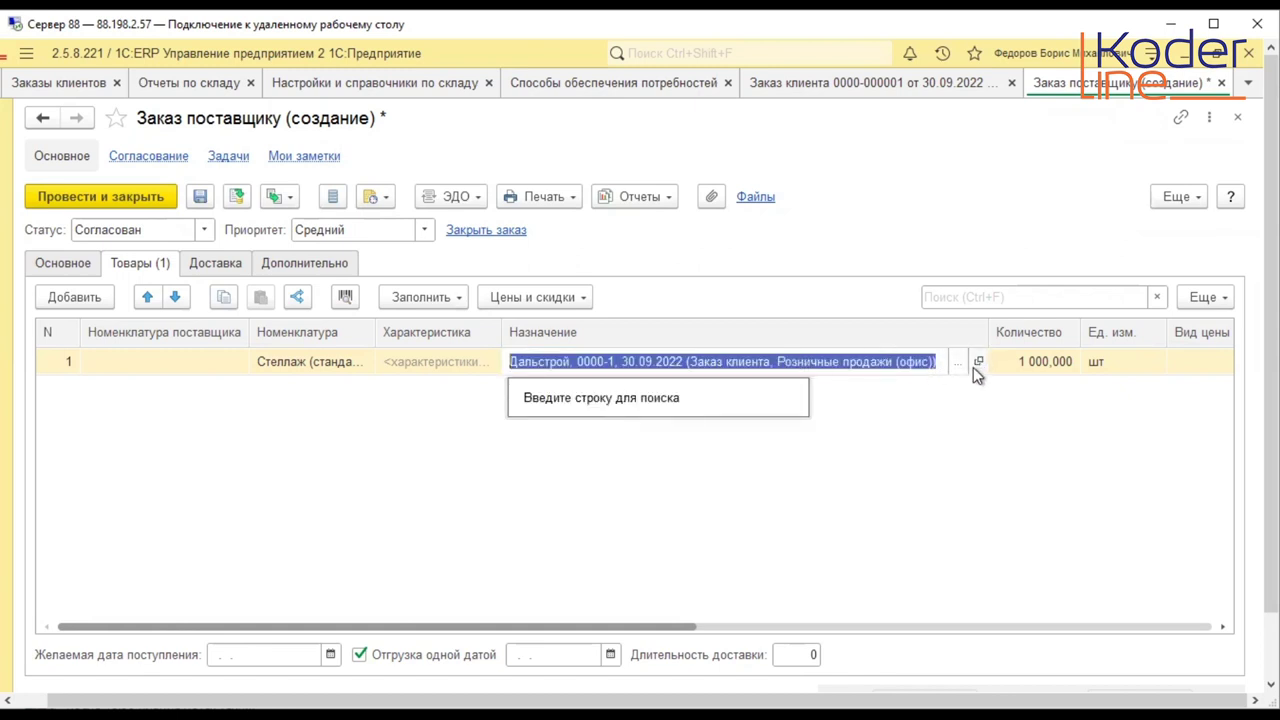
{"action": "left_click", "coordinate": [978, 367]}
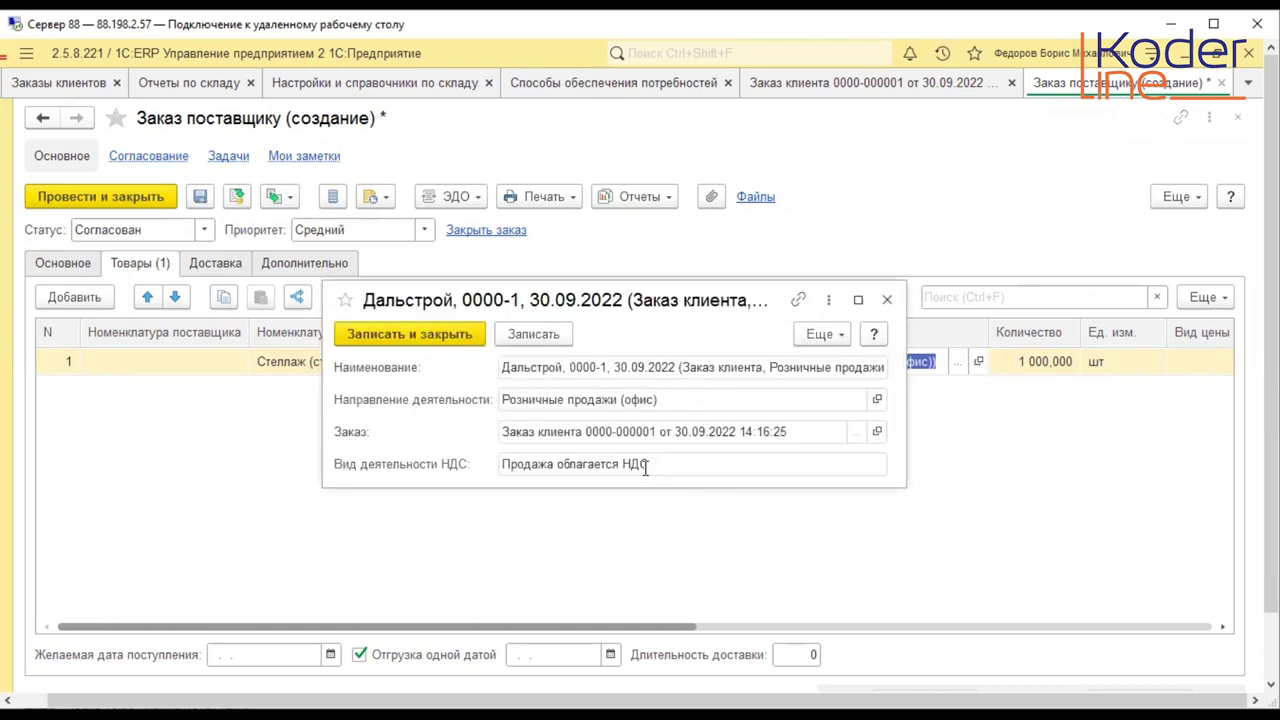
{"action": "mouse_move", "coordinate": [645, 467]}
{"action": "left_click", "coordinate": [886, 300]}
- Set the supplier order's status to Подтвержден, enter a price of 1000 for the Стеллаж line, and post the order
{"action": "left_click", "coordinate": [205, 230]}
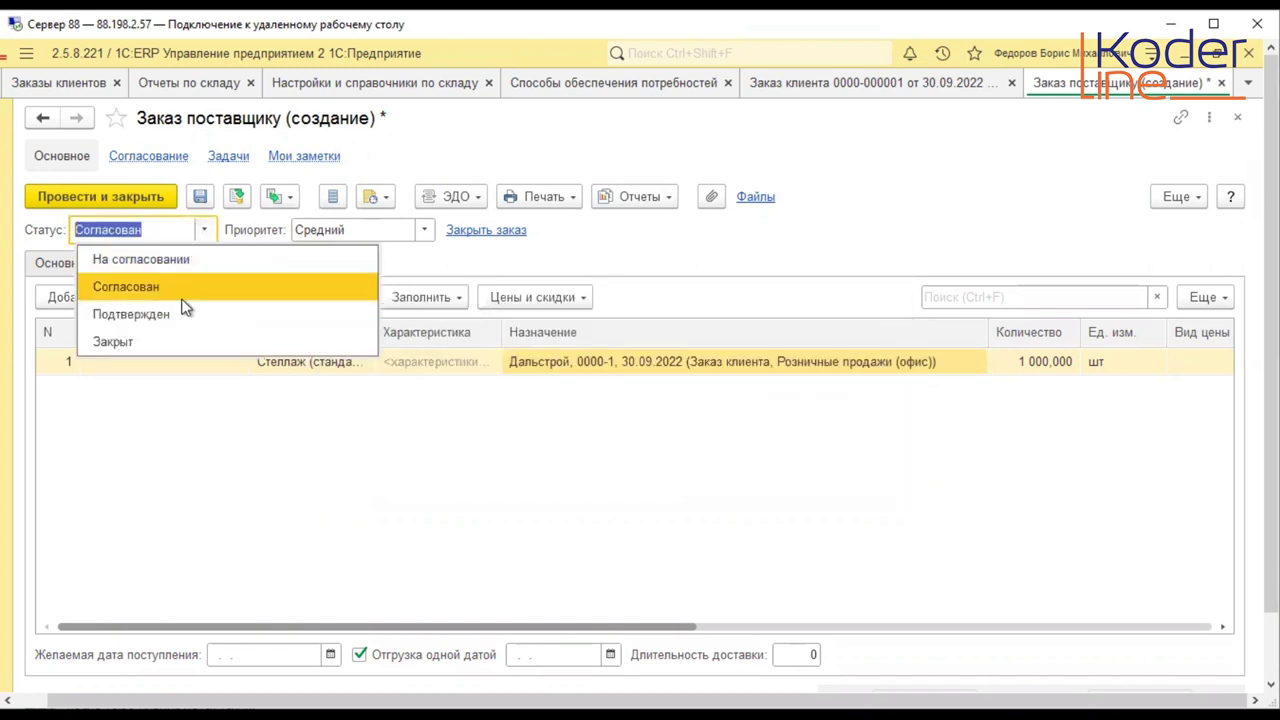
{"action": "left_click", "coordinate": [180, 313]}
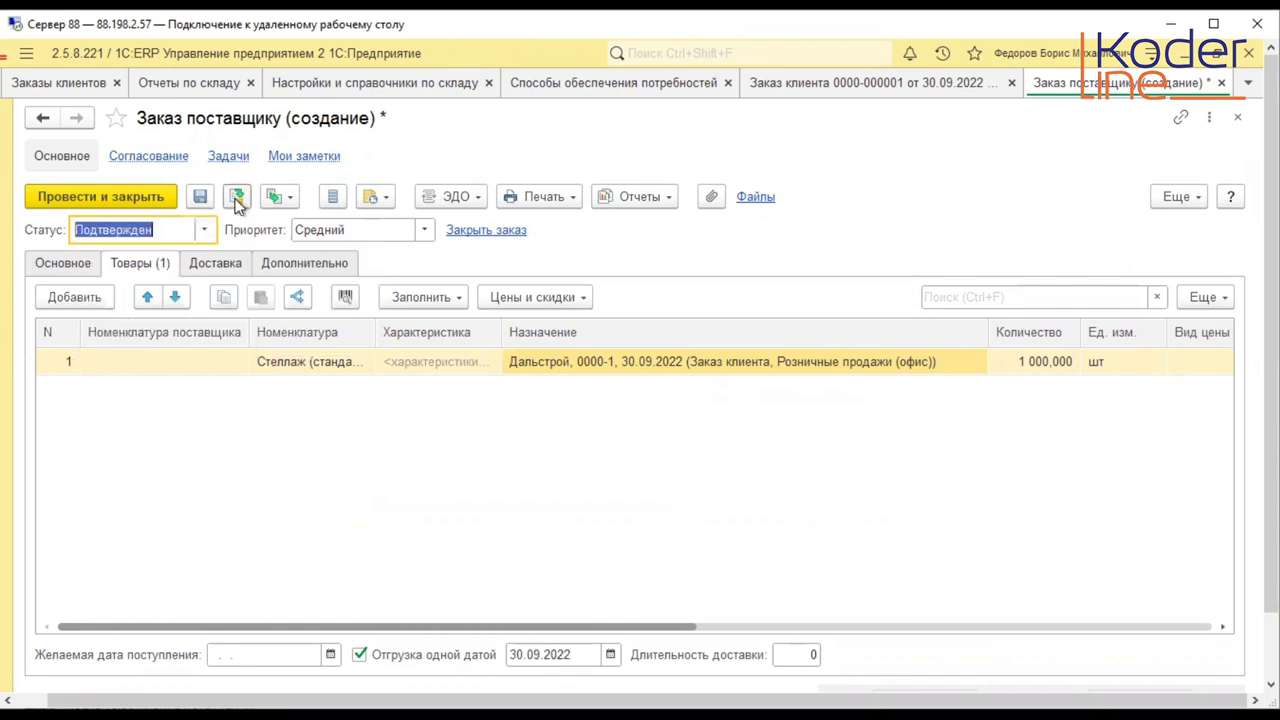
{"action": "left_click", "coordinate": [237, 197]}
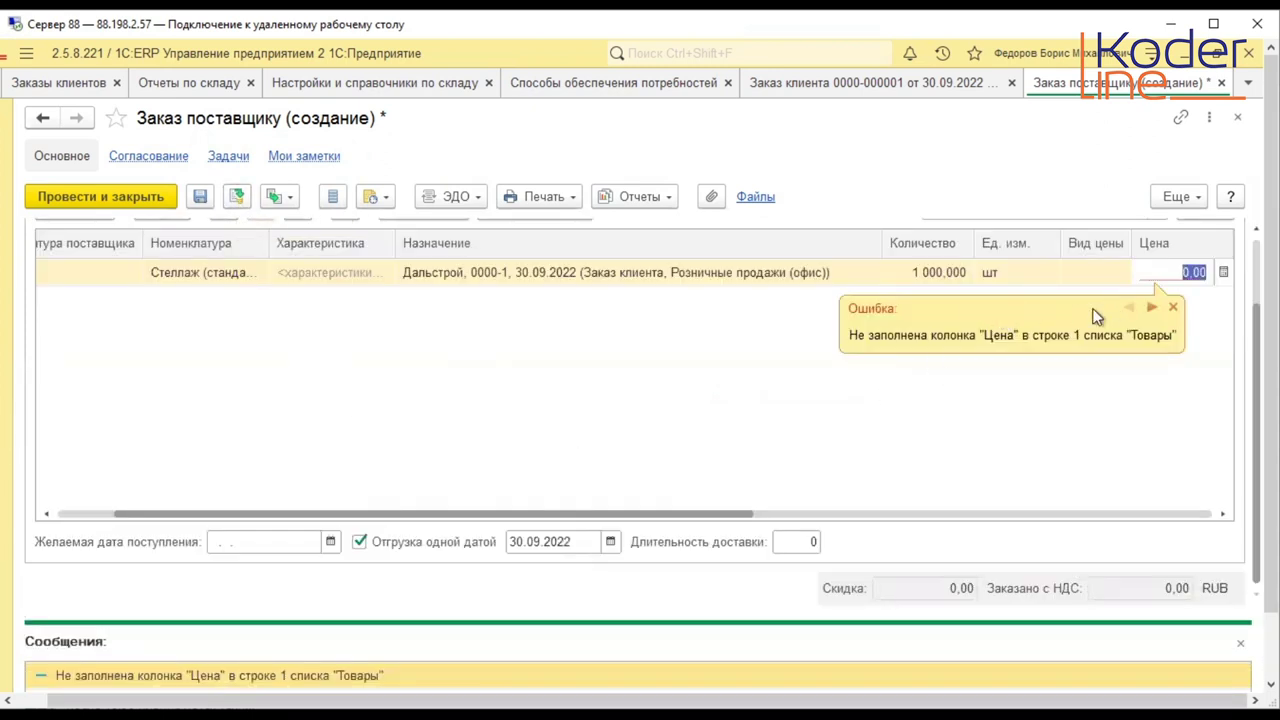
{"action": "type", "text": "1000"}
{"action": "key", "text": "Return"}
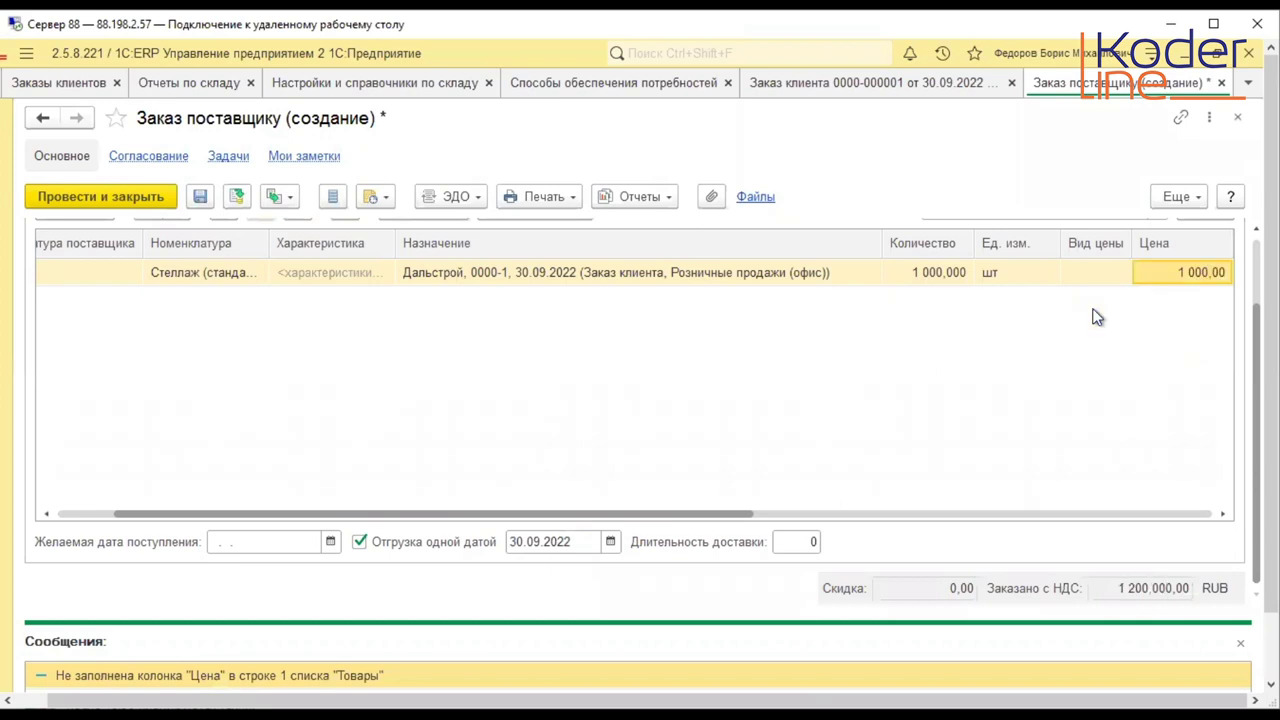
{"action": "left_click", "coordinate": [237, 197]}
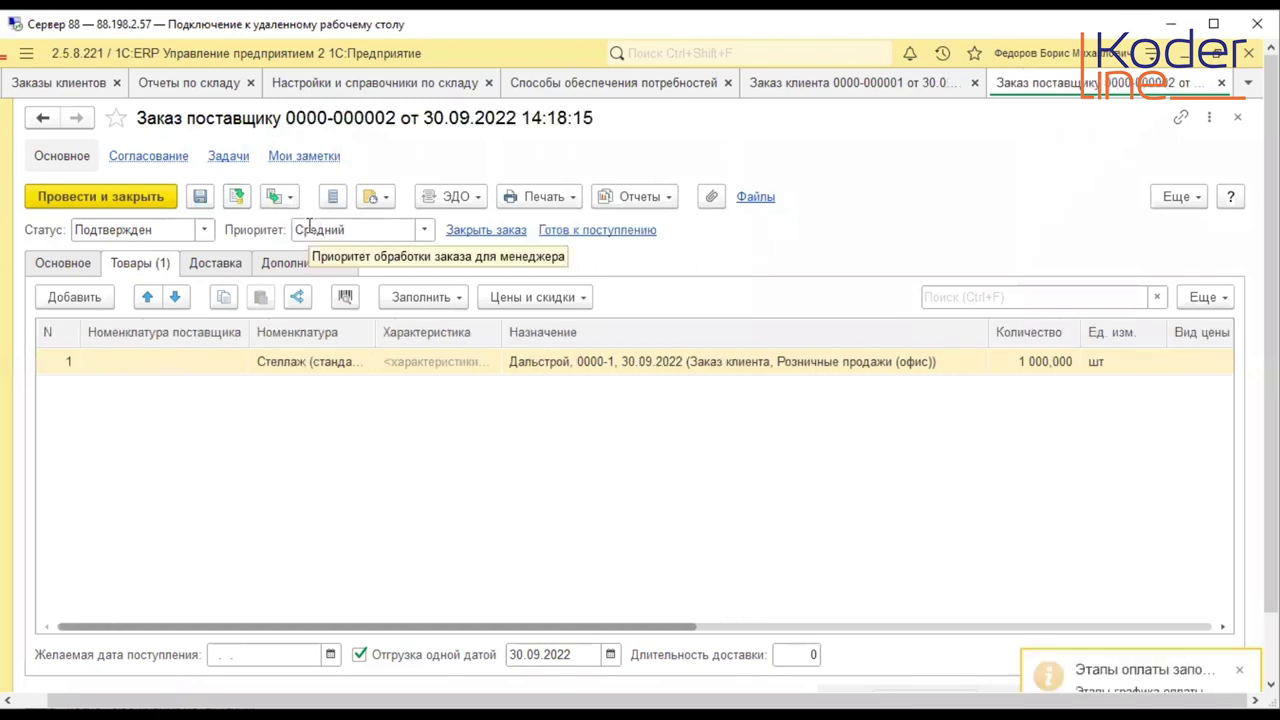
- Create a Приобретение товаров и услуг document based on the supplier order, check the Назначение of its goods line, and post it
{"action": "left_click", "coordinate": [282, 197]}
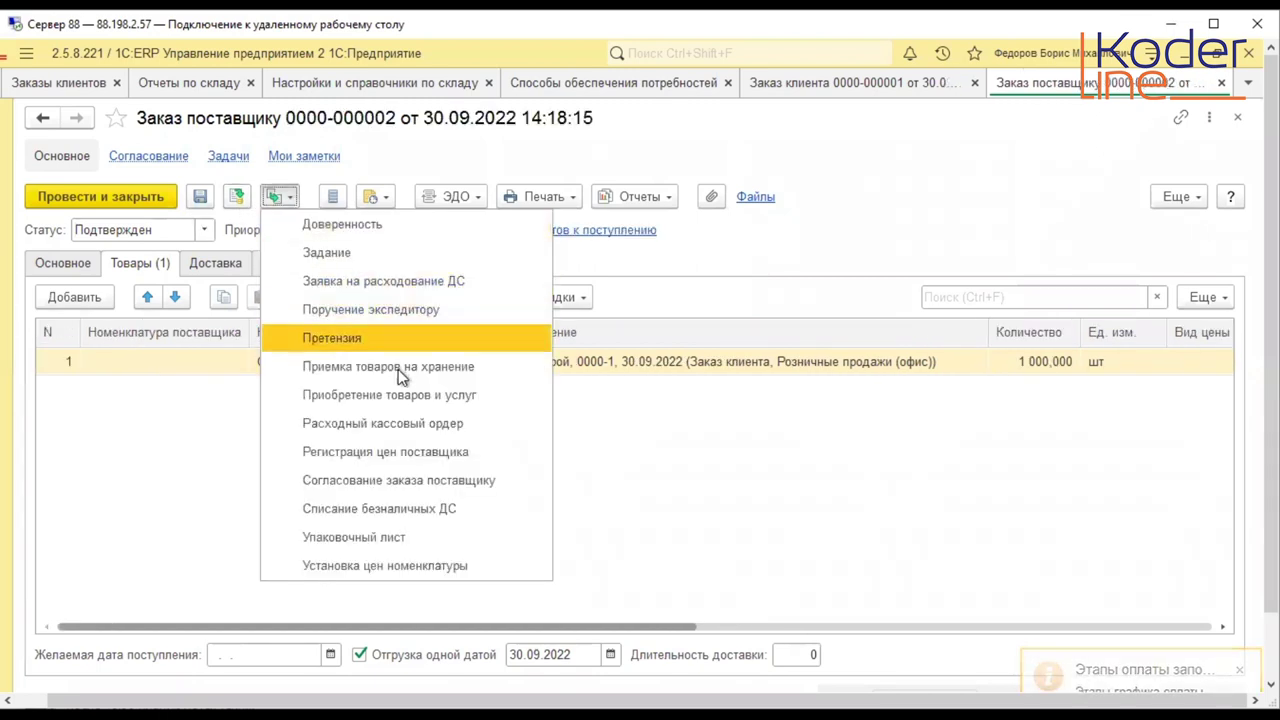
{"action": "left_click", "coordinate": [411, 394]}
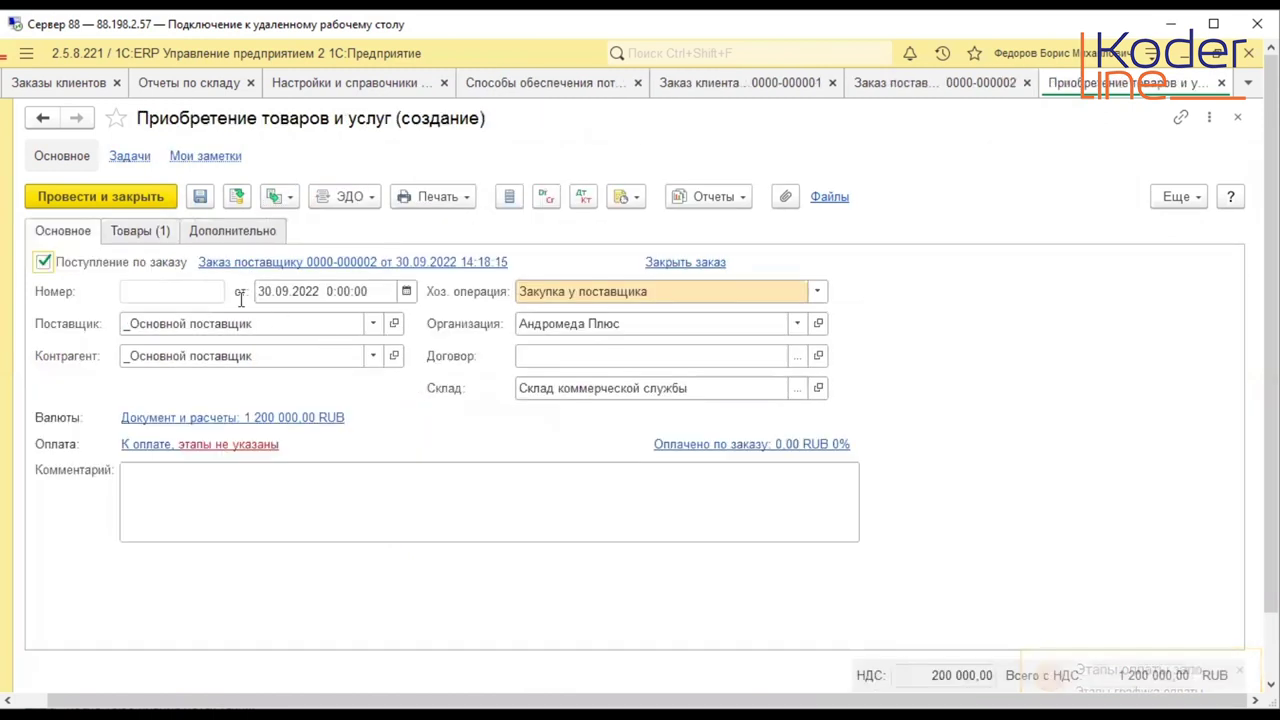
{"action": "left_click", "coordinate": [140, 231]}
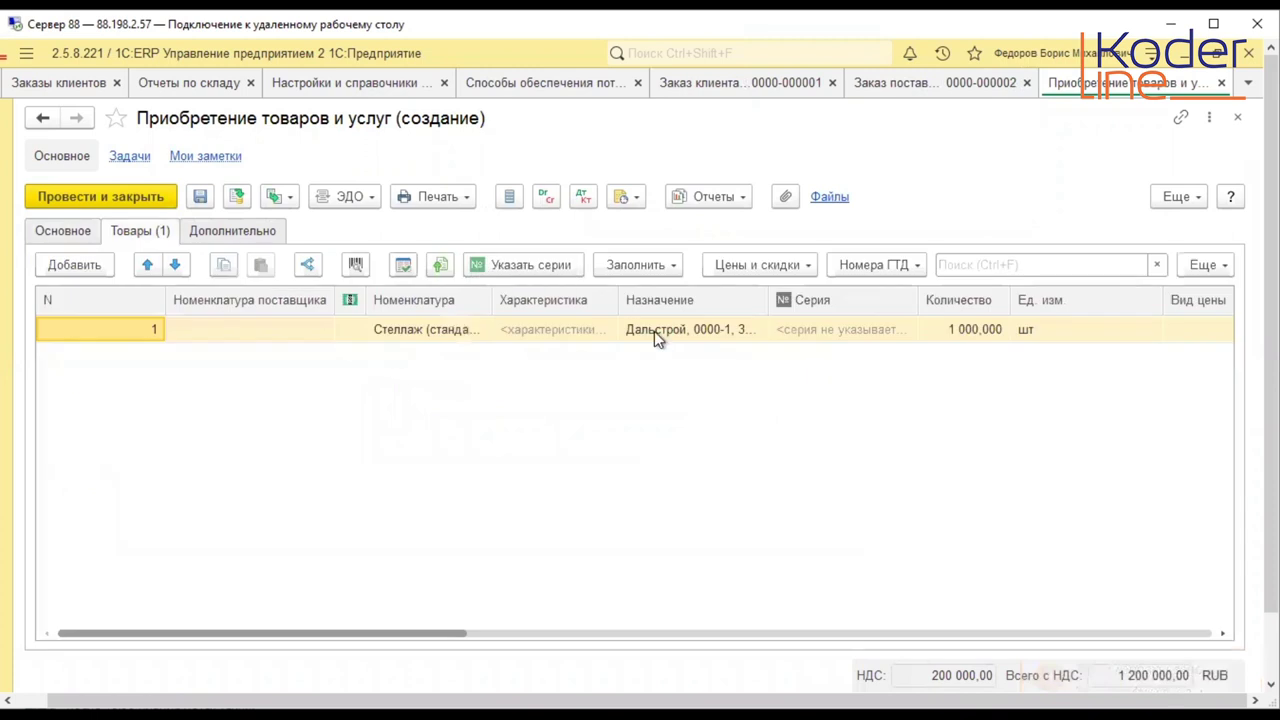
{"action": "left_click_drag", "start_coordinate": [770, 288], "coordinate": [842, 355]}
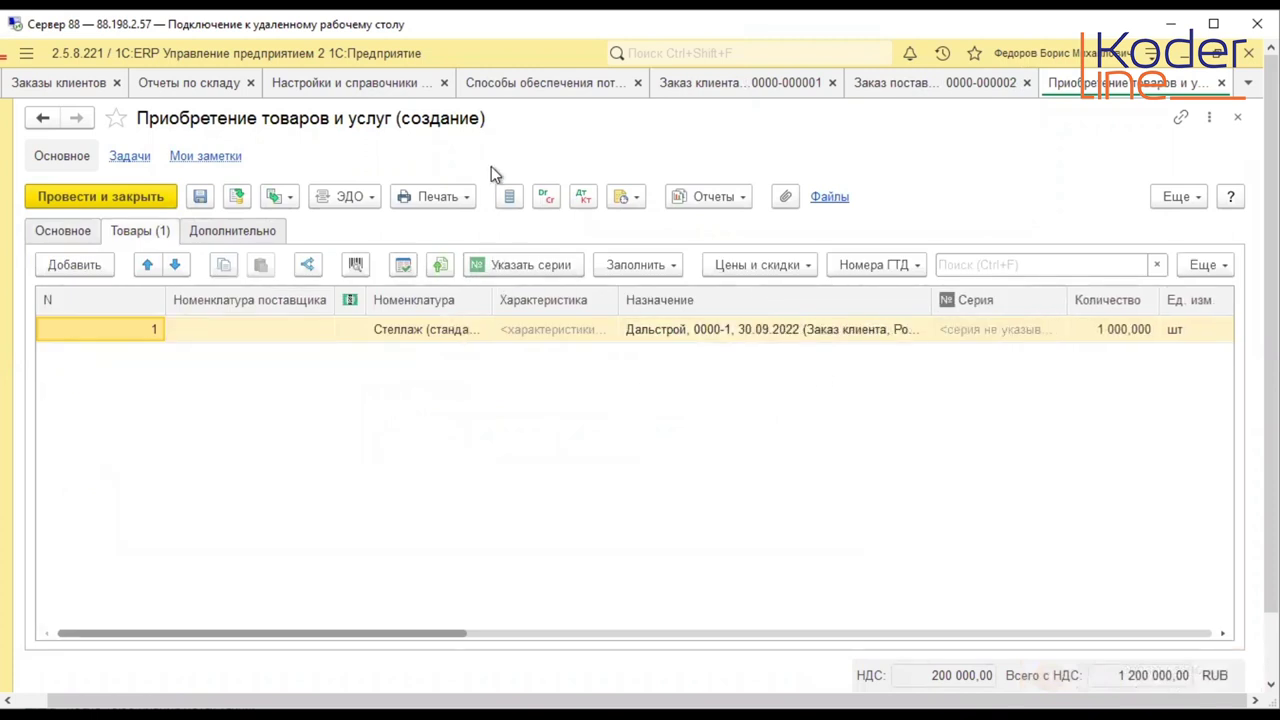
{"action": "left_click", "coordinate": [703, 337]}
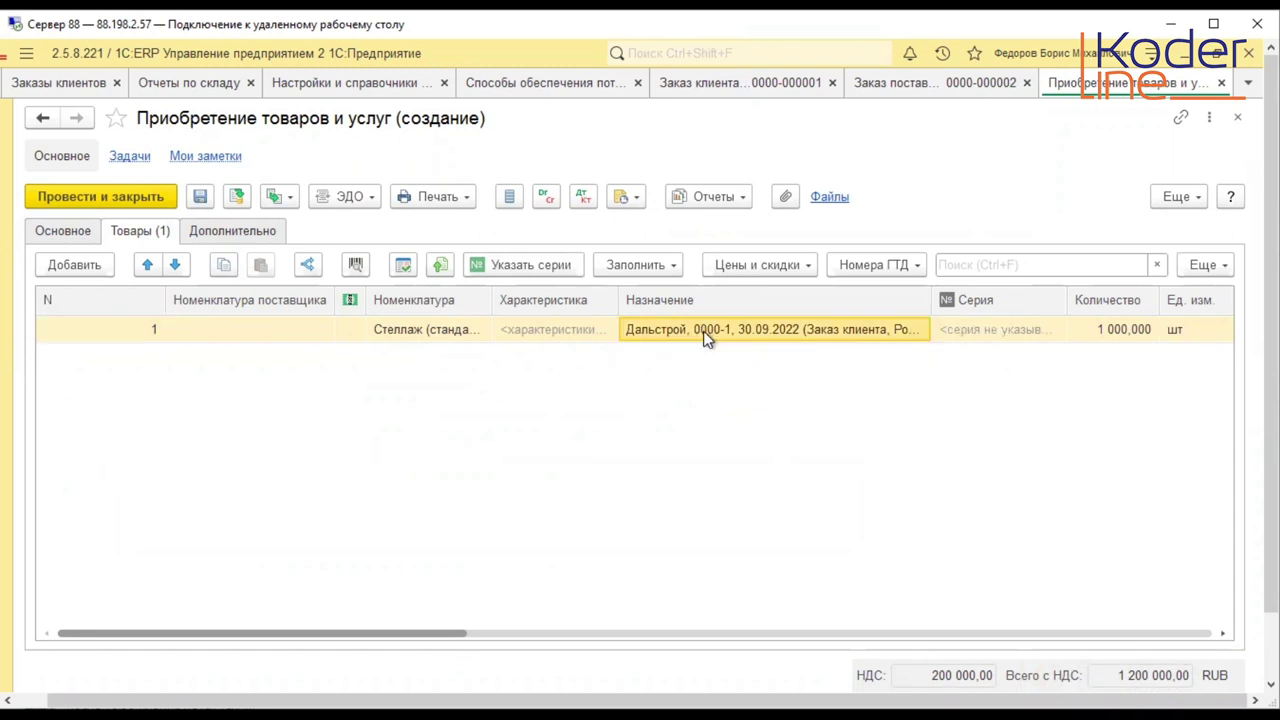
{"action": "left_click", "coordinate": [240, 197]}
{"action": "left_click", "coordinate": [240, 197]}
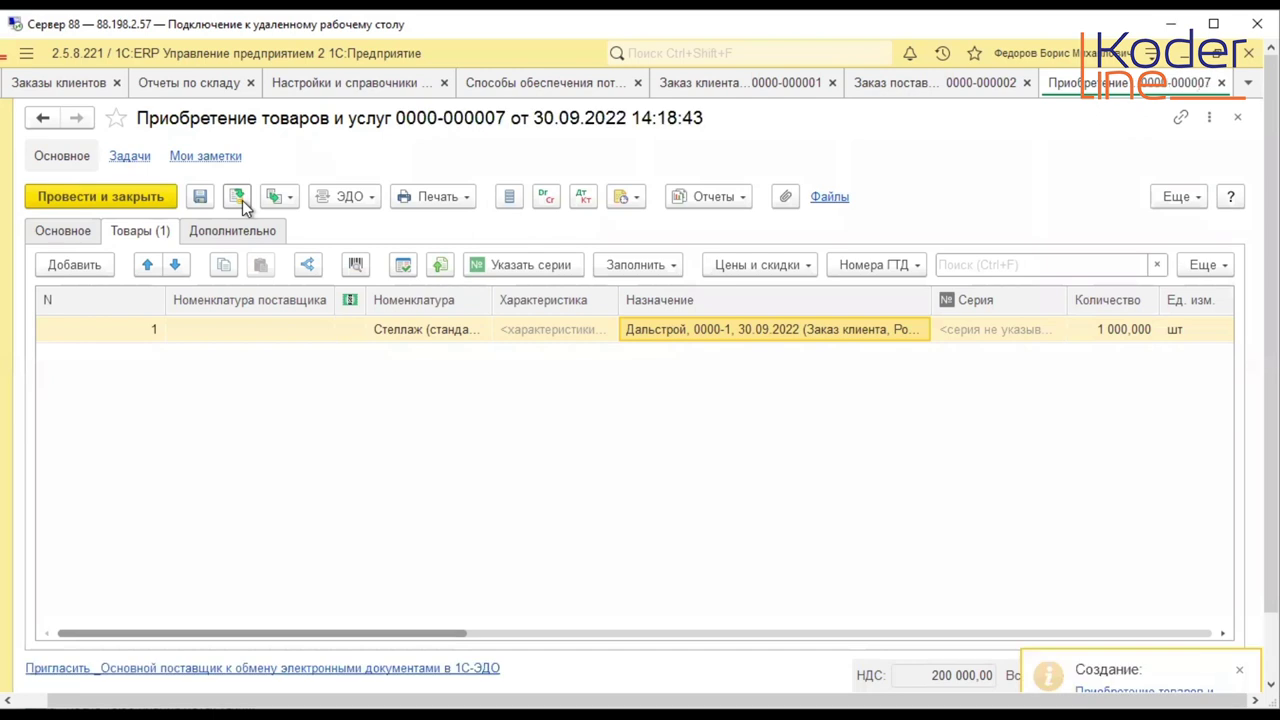
- Open the Движения документа report for the purchase document and examine its register entries, including the Товары на складах register
{"action": "left_click", "coordinate": [728, 194]}
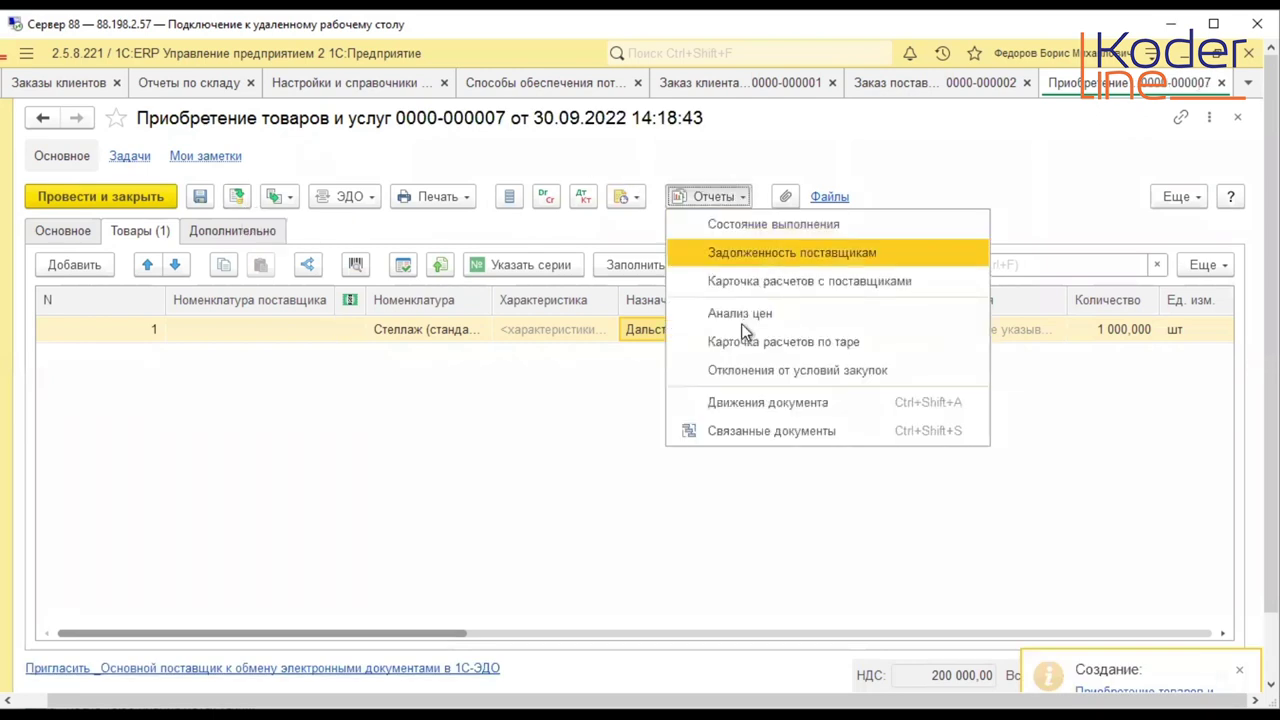
{"action": "left_click", "coordinate": [760, 405]}
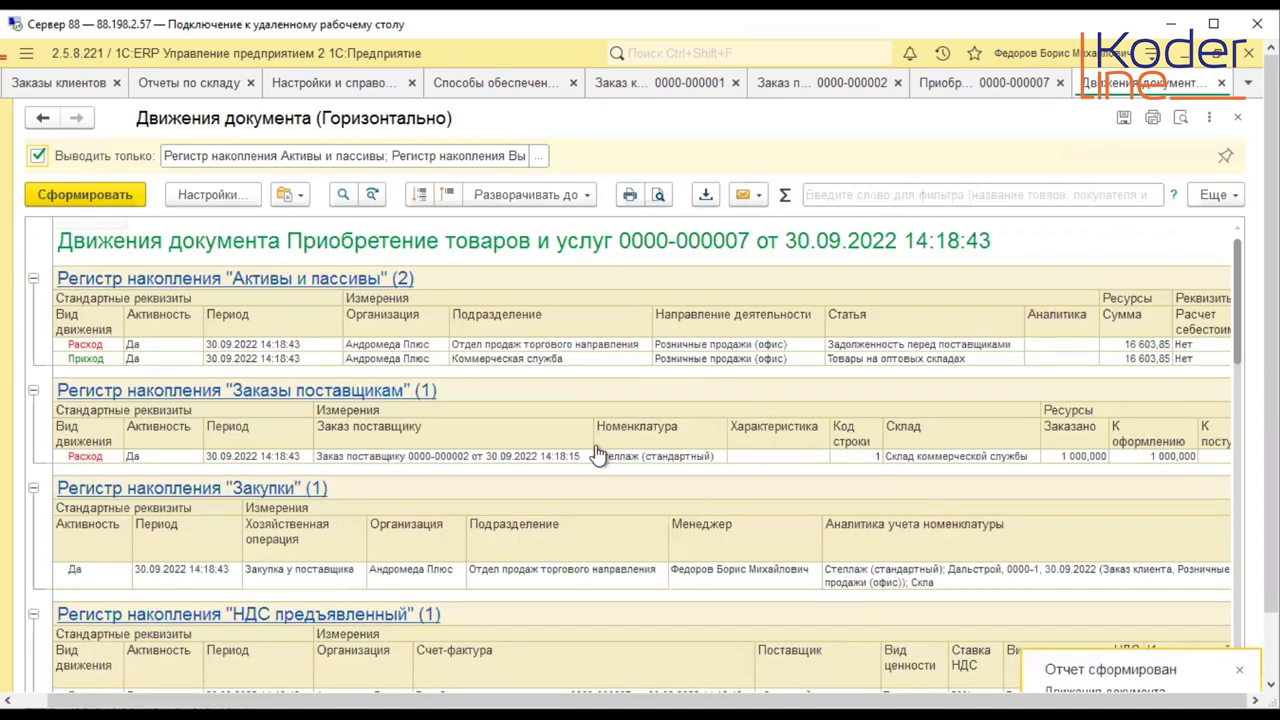
{"action": "scroll", "coordinate": [558, 465], "scroll_direction": "down", "scroll_amount": 2}
{"action": "scroll", "coordinate": [558, 465], "scroll_direction": "down", "scroll_amount": 12}
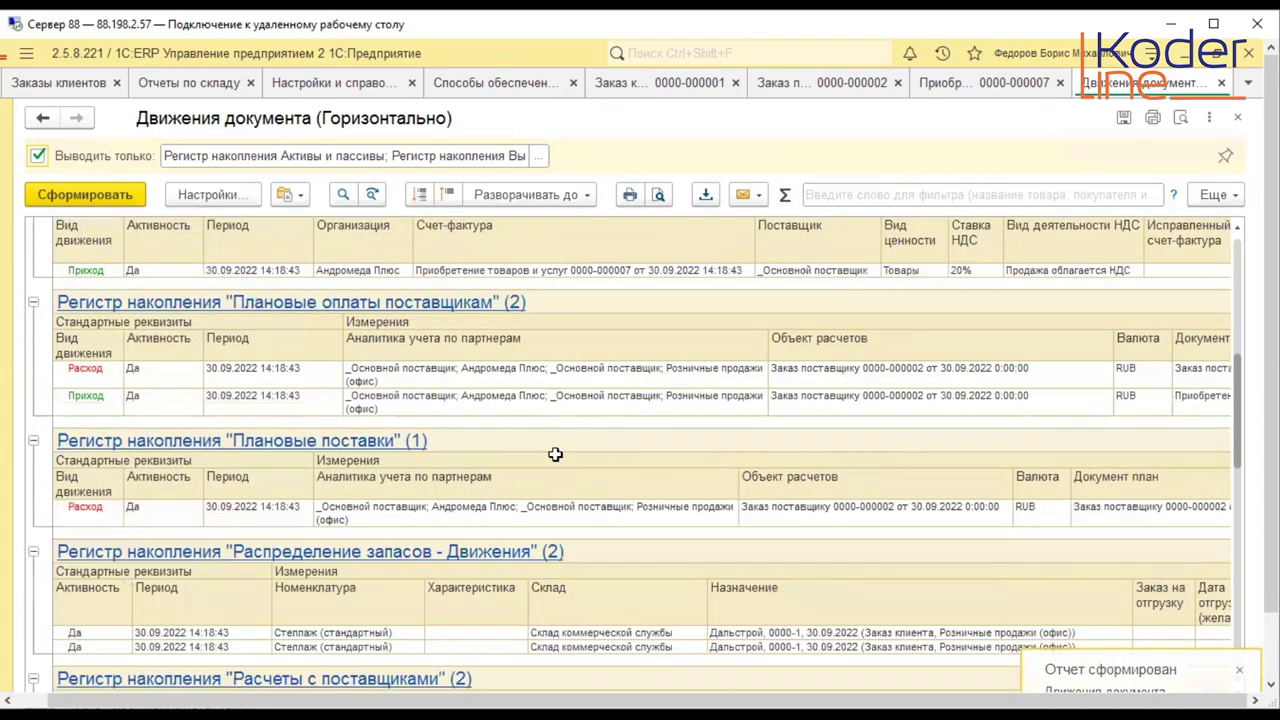
{"action": "scroll", "coordinate": [555, 454], "scroll_direction": "down", "scroll_amount": 6}
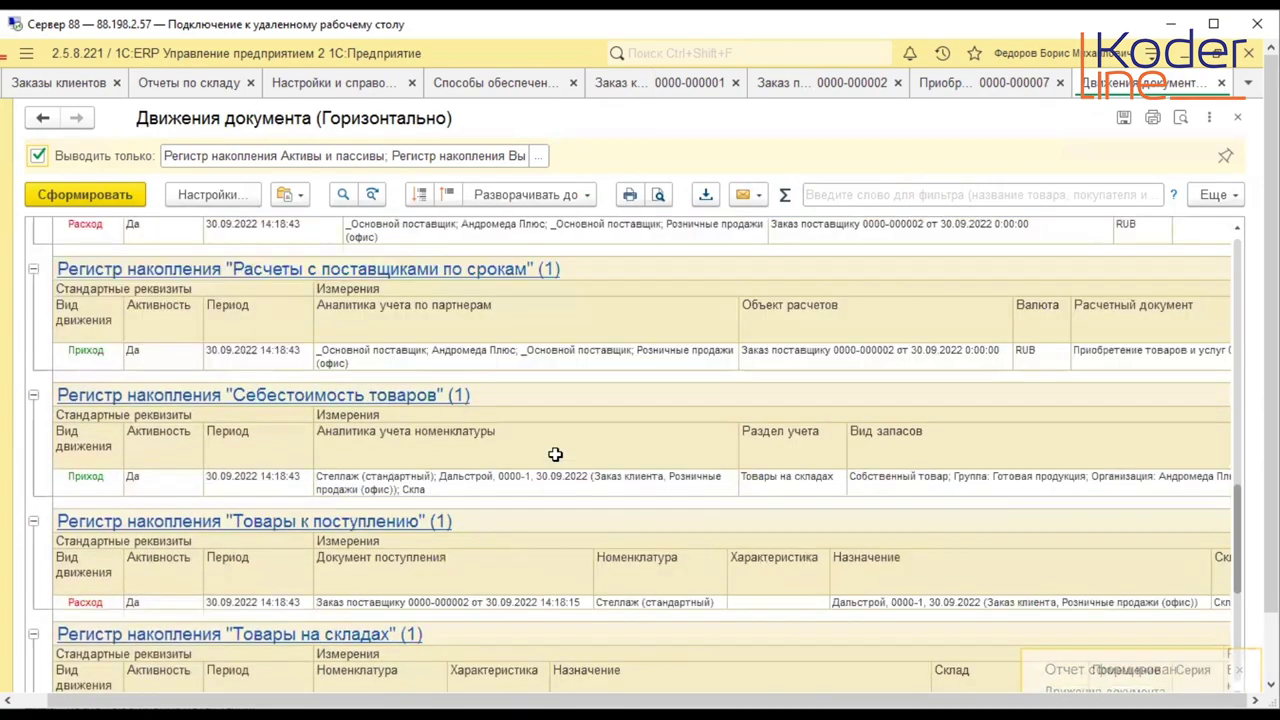
{"action": "scroll", "coordinate": [555, 454], "scroll_direction": "down", "scroll_amount": 2}
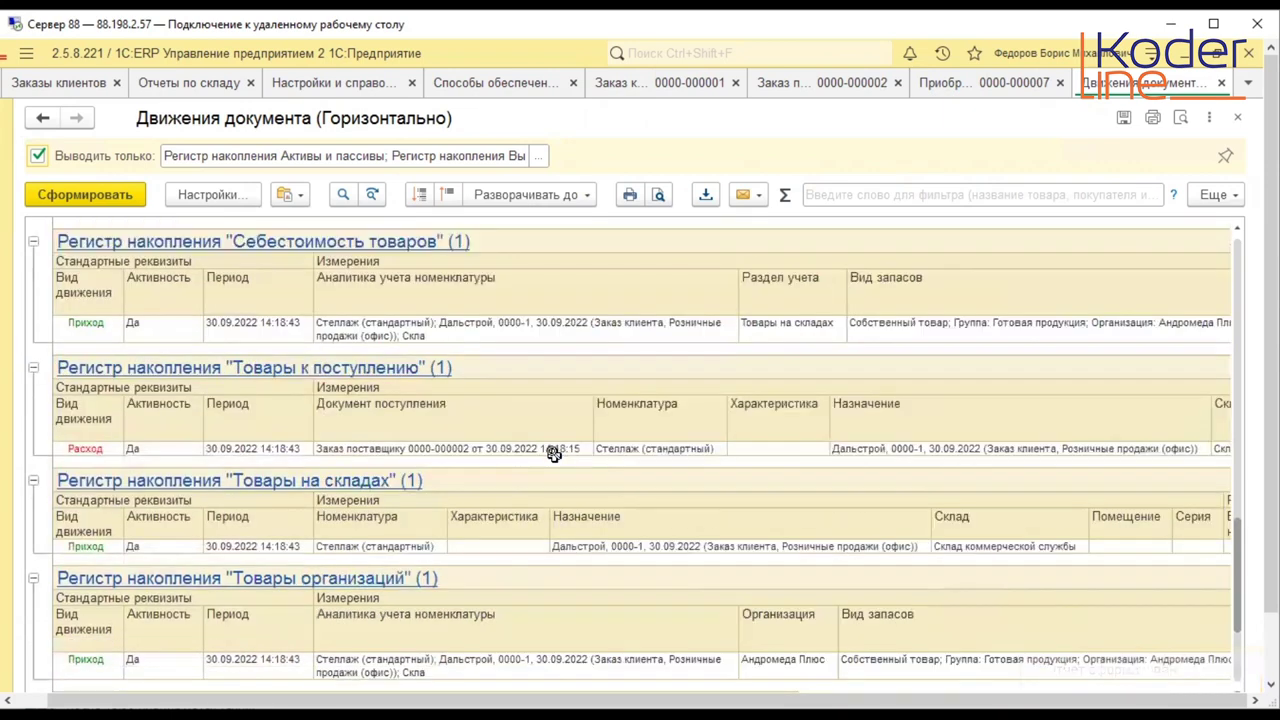
{"action": "scroll", "coordinate": [555, 454], "scroll_direction": "down", "scroll_amount": 1}
{"action": "left_click", "coordinate": [408, 482]}
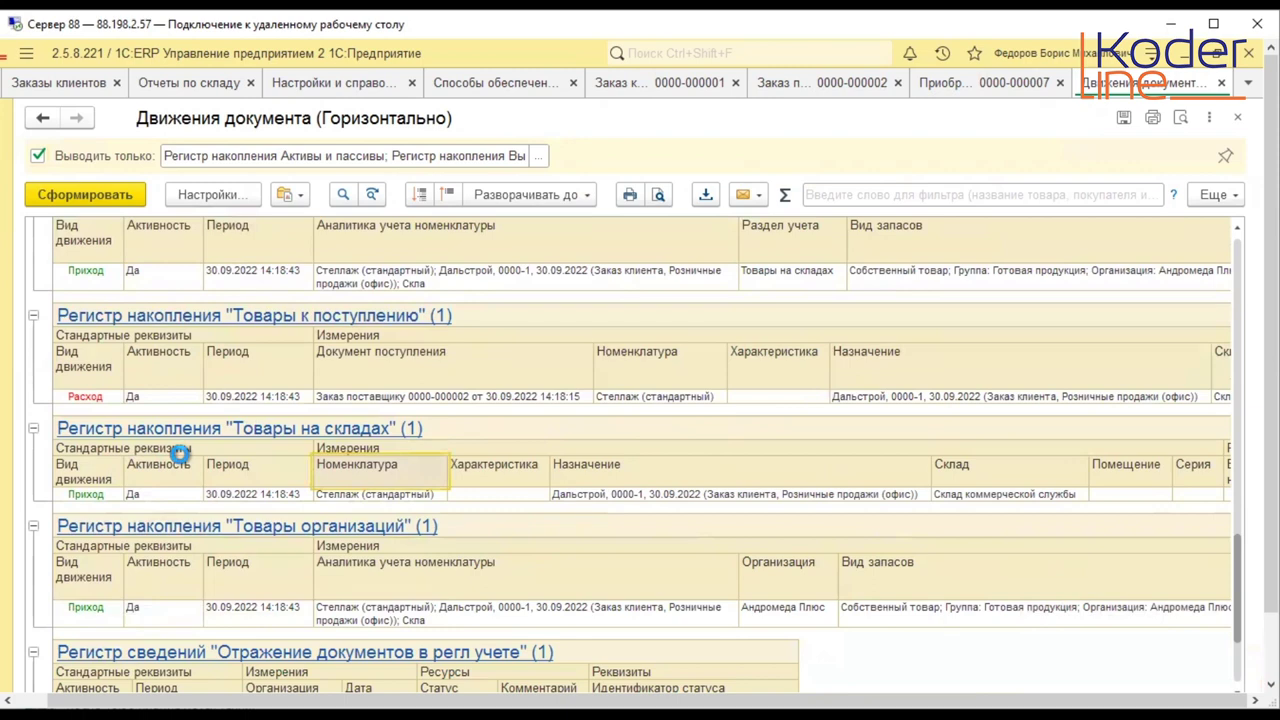
- Examine the Товары организаций and Товары на складах entries in the movements report, and close the report and the purchase document
{"action": "left_click", "coordinate": [300, 428]}
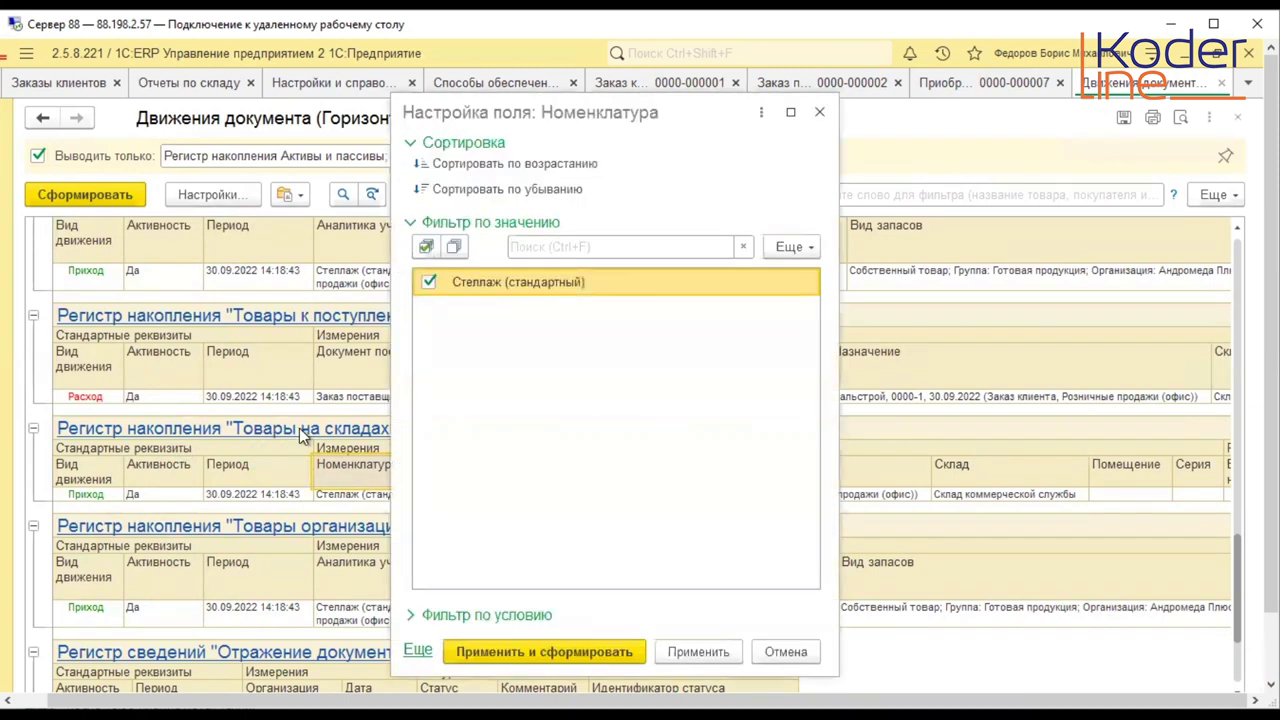
{"action": "left_click", "coordinate": [820, 112]}
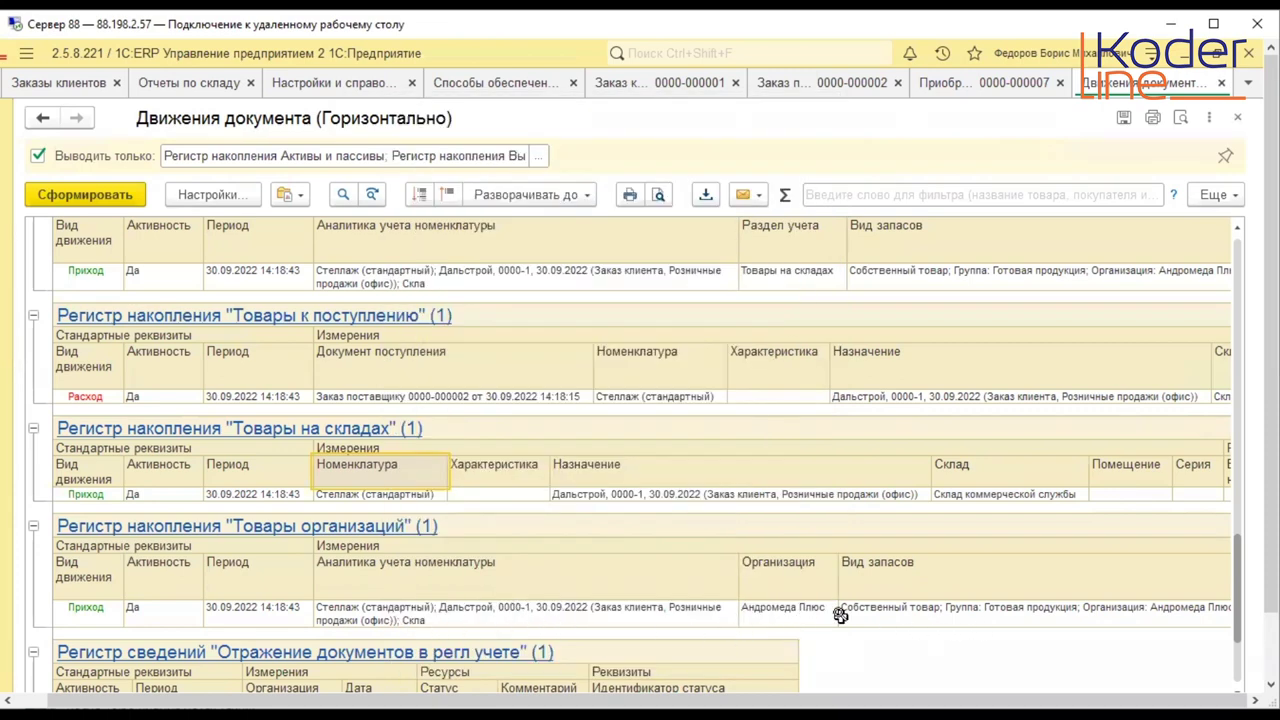
{"action": "left_click", "coordinate": [1066, 602]}
{"action": "scroll", "coordinate": [1089, 602], "scroll_direction": "right", "scroll_amount": 10}
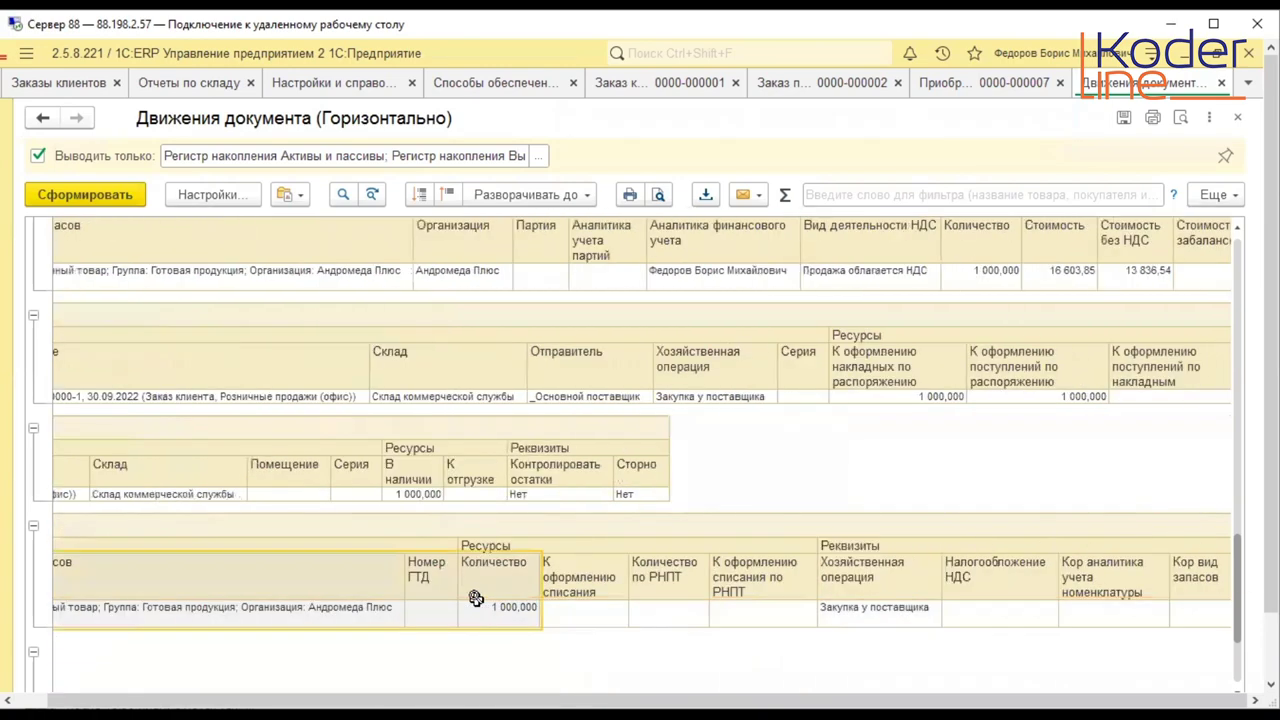
{"action": "scroll", "coordinate": [903, 611], "scroll_direction": "right", "scroll_amount": 8}
{"action": "scroll", "coordinate": [279, 580], "scroll_direction": "left", "scroll_amount": 20}
{"action": "left_click", "coordinate": [643, 612]}
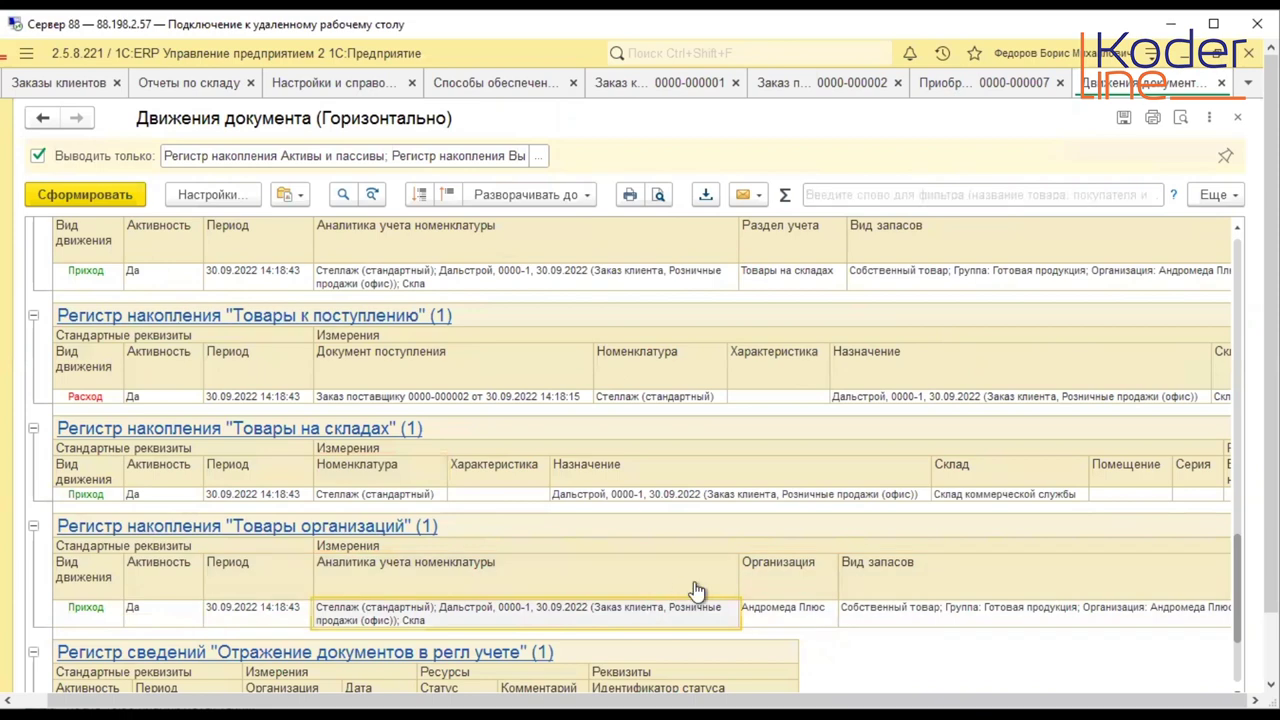
{"action": "left_click", "coordinate": [617, 494]}
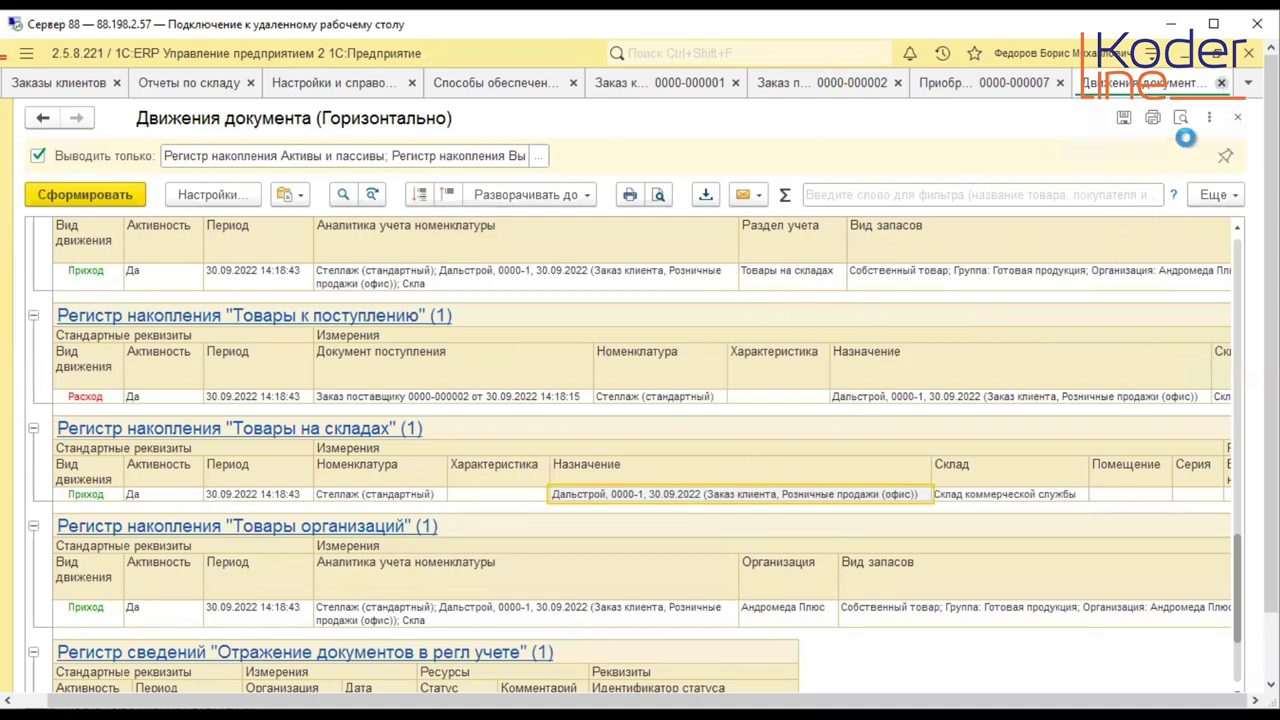
{"action": "left_click", "coordinate": [1221, 83]}
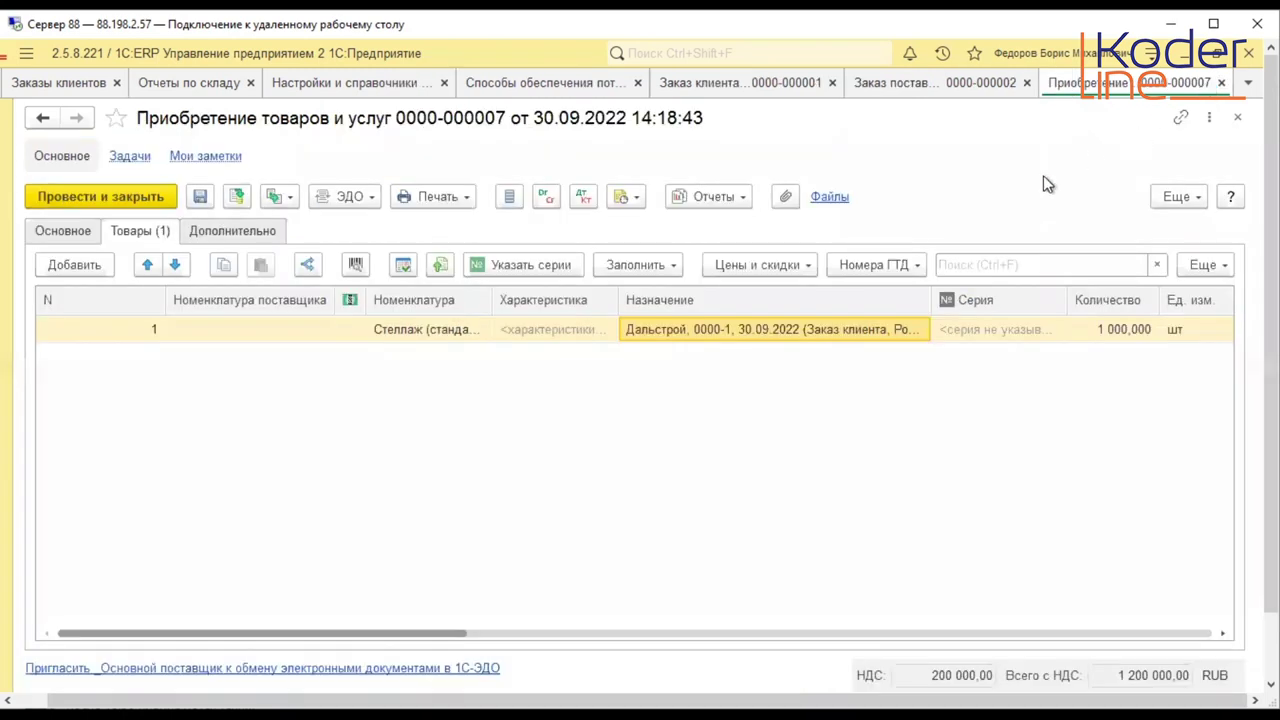
{"action": "left_click", "coordinate": [1221, 83]}
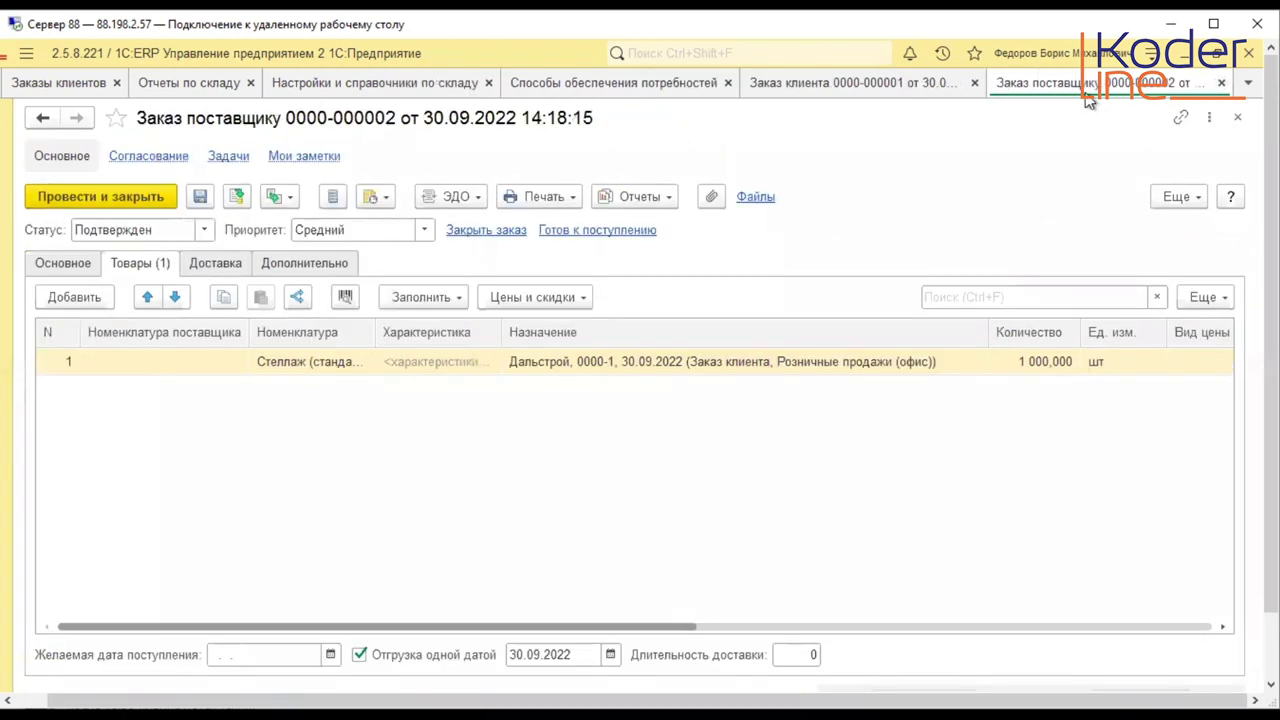
- Fill the supply for the Стеллаж line of the Дальстрой customer order with the action Отгрузить, and post the order
{"action": "left_click", "coordinate": [850, 83]}
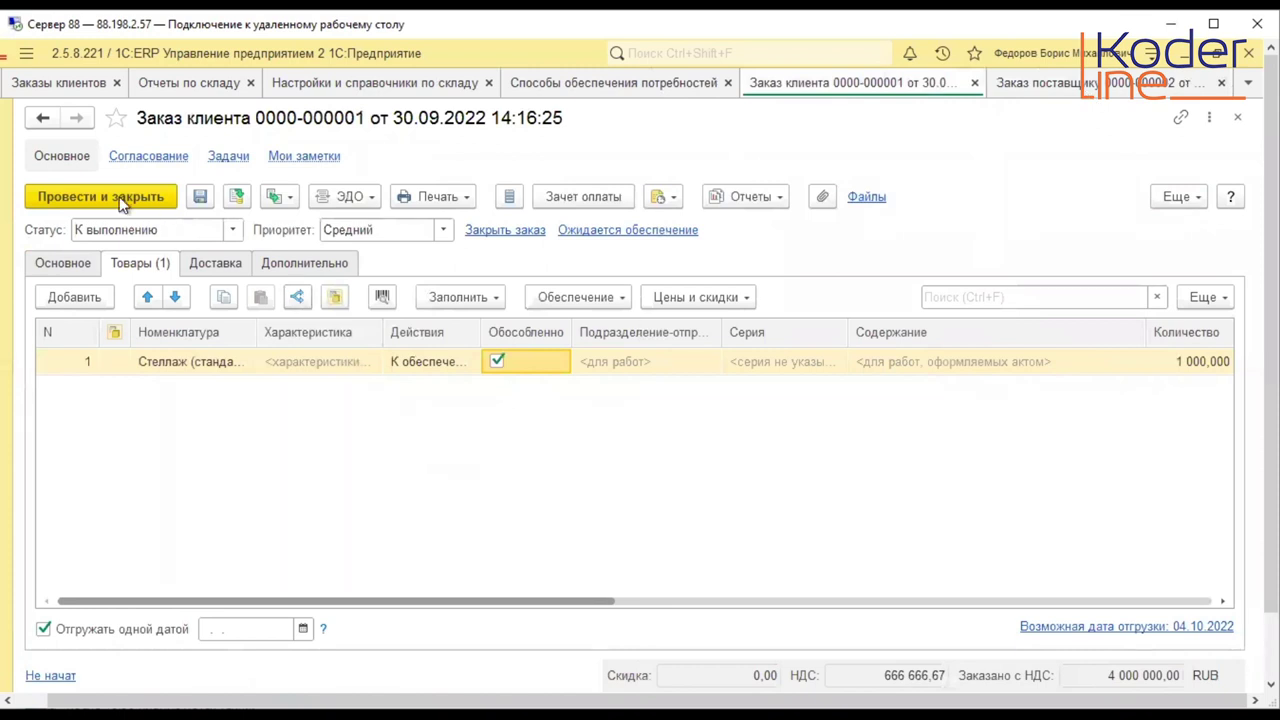
{"action": "left_click", "coordinate": [449, 363]}
{"action": "left_click", "coordinate": [239, 197]}
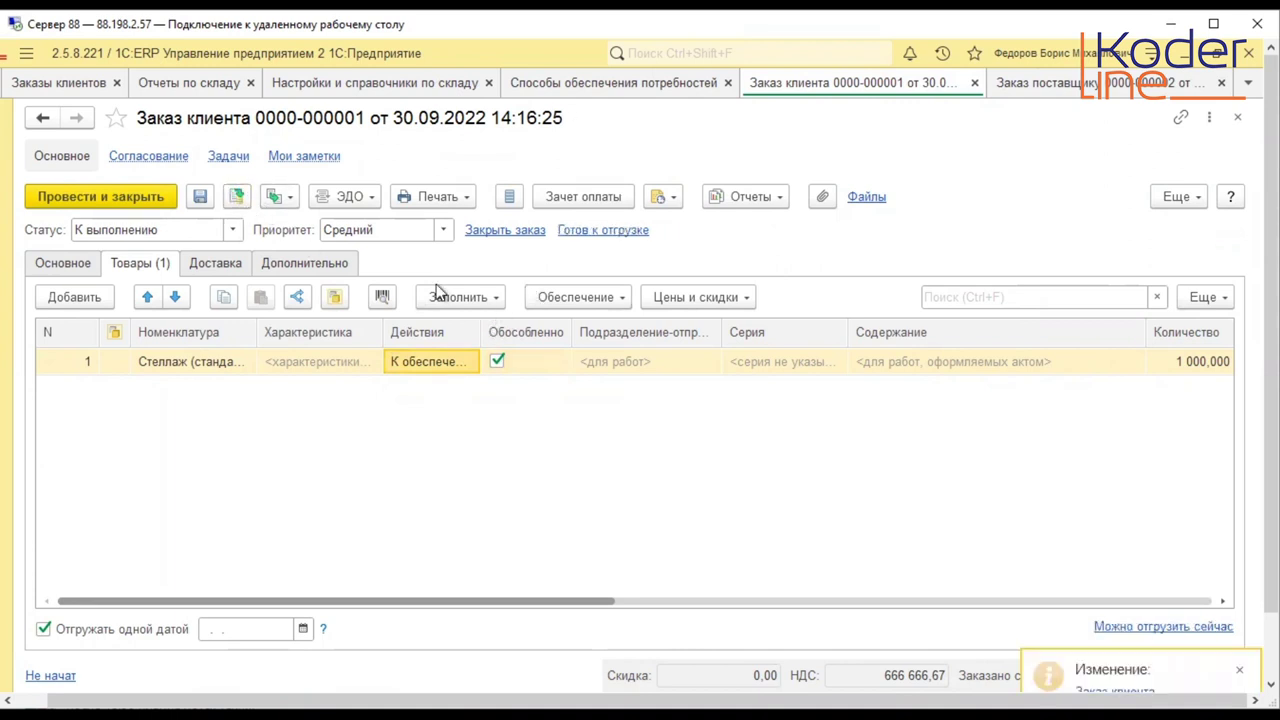
{"action": "left_click", "coordinate": [494, 299]}
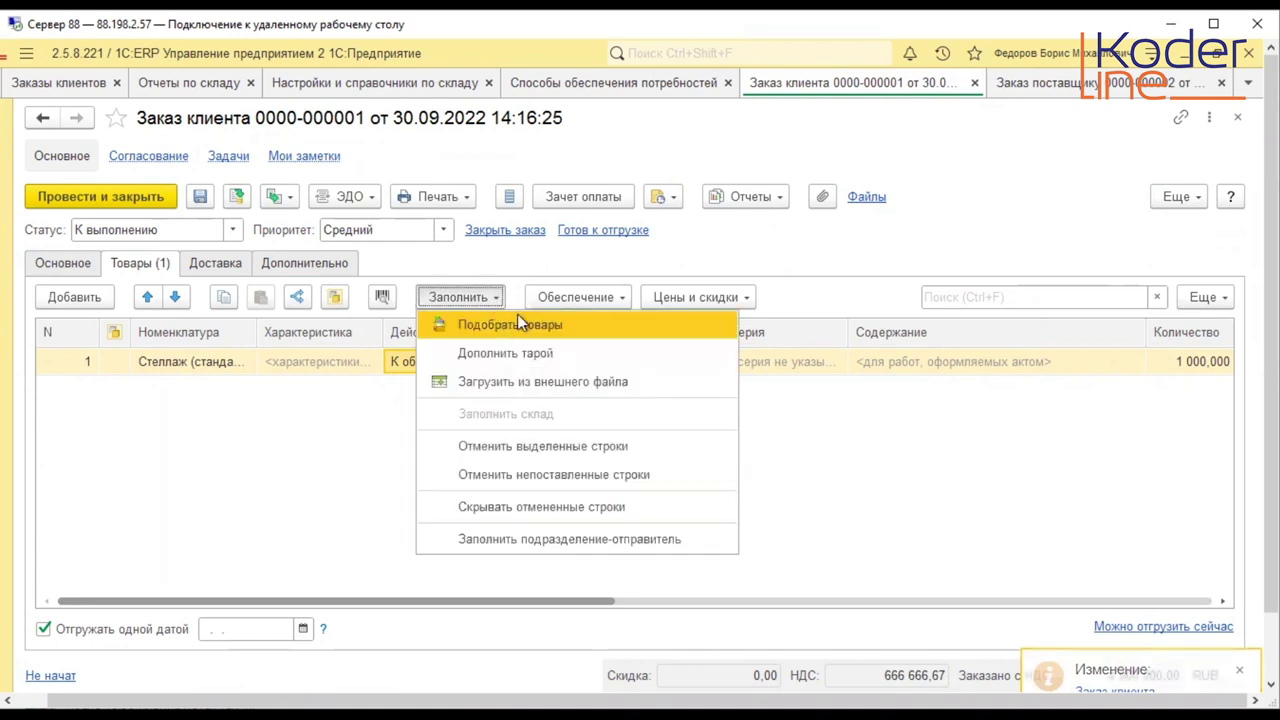
{"action": "left_click", "coordinate": [601, 299]}
{"action": "left_click", "coordinate": [595, 324]}
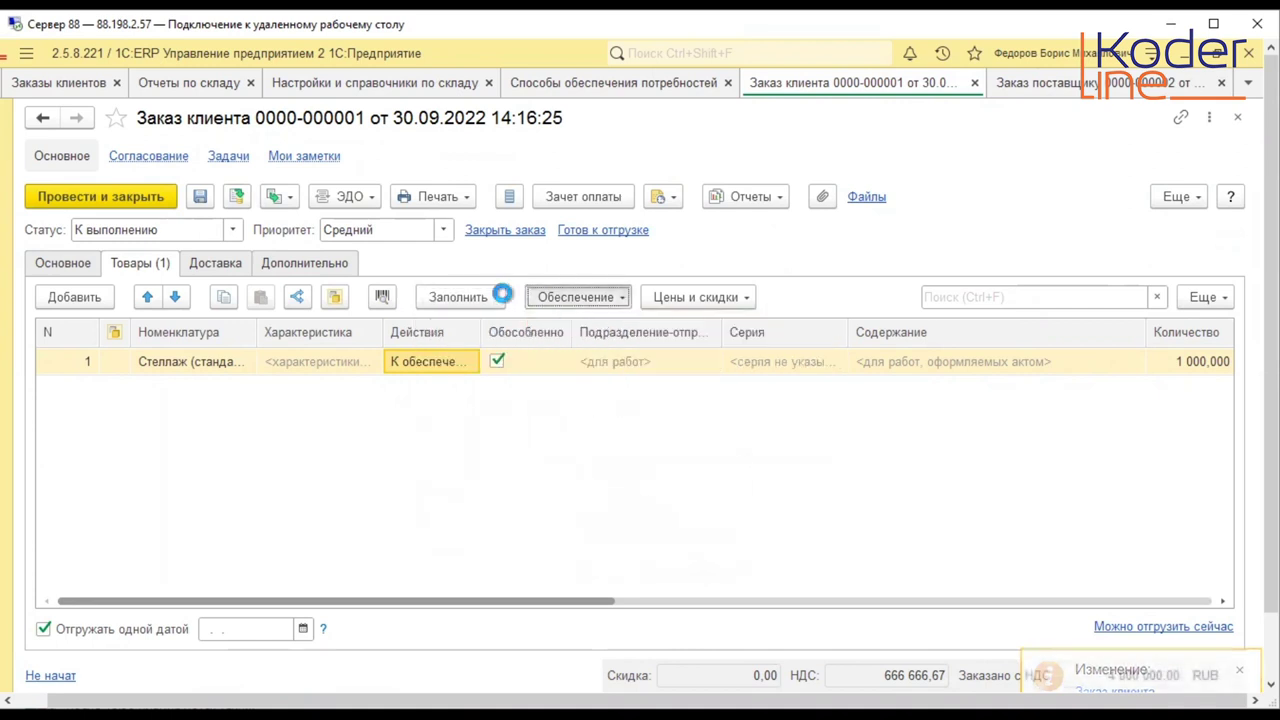
{"action": "left_click", "coordinate": [237, 196]}
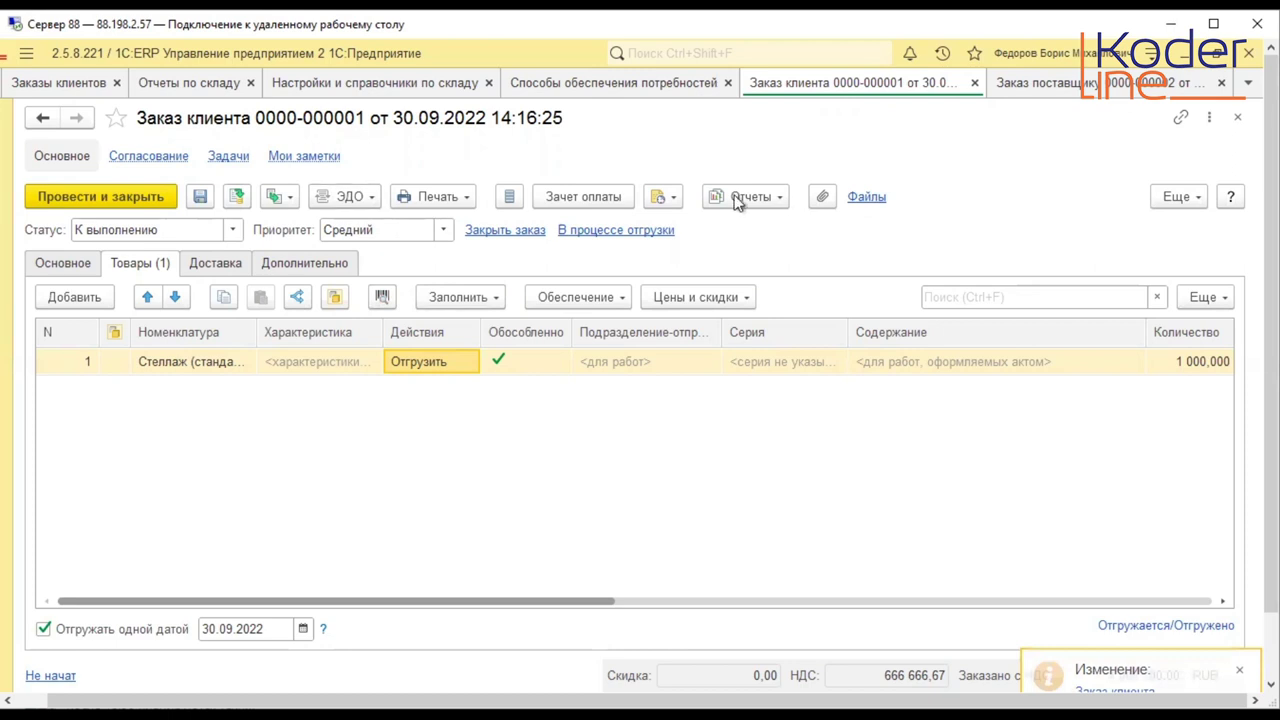
- Try to post a Реализация товаров и услуг document based on the customer order, and close it without saving
{"action": "left_click", "coordinate": [290, 198]}
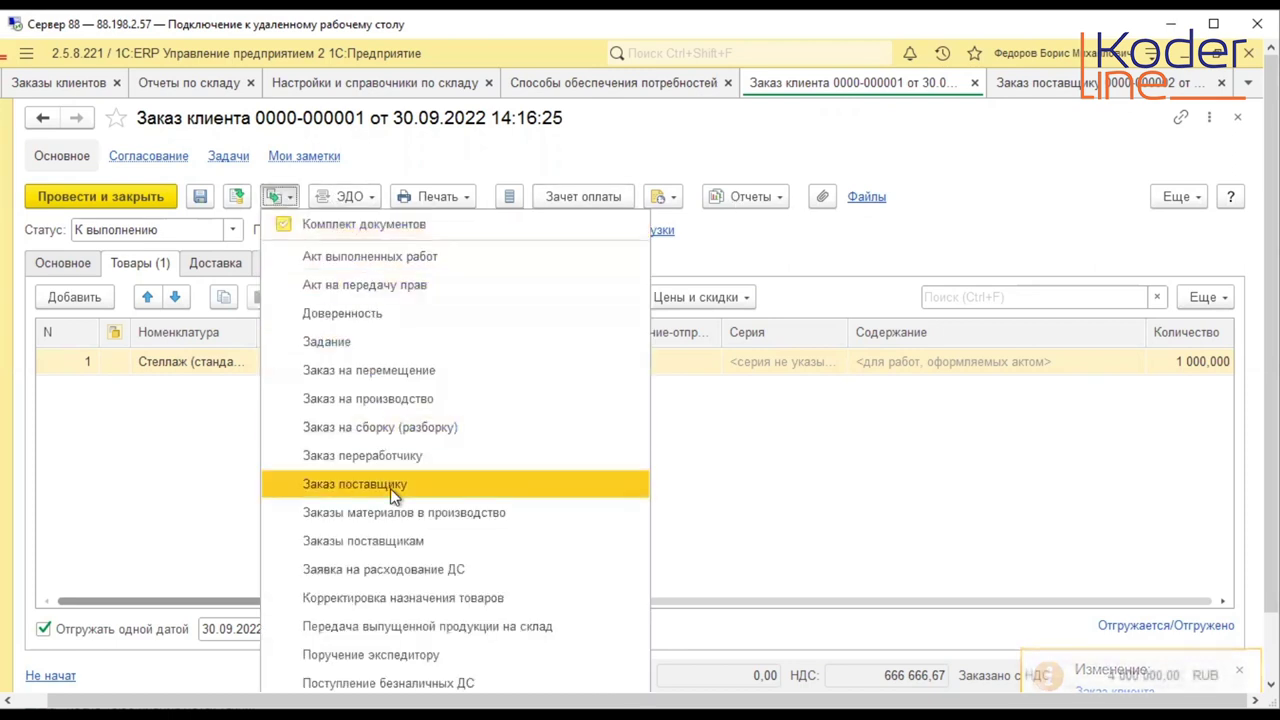
{"action": "scroll", "coordinate": [400, 510], "scroll_direction": "down", "scroll_amount": 2}
{"action": "scroll", "coordinate": [405, 537], "scroll_direction": "down", "scroll_amount": 3}
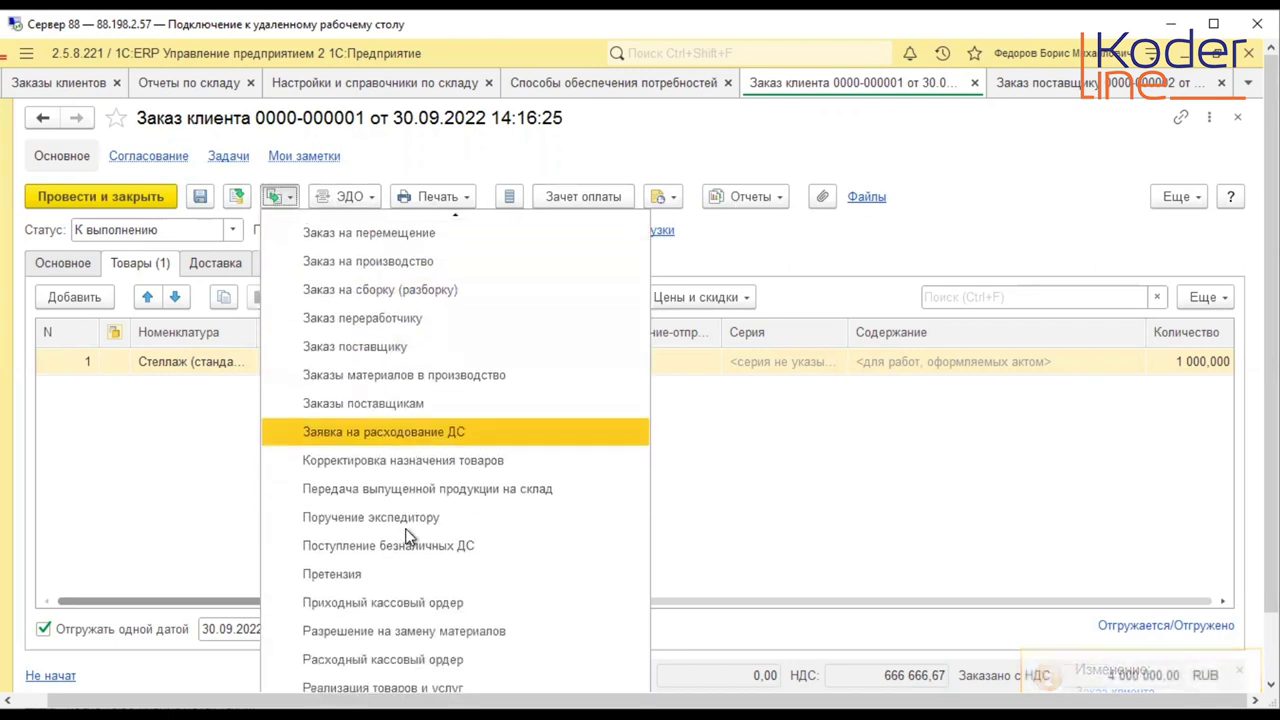
{"action": "scroll", "coordinate": [447, 625], "scroll_direction": "down", "scroll_amount": 2}
{"action": "left_click", "coordinate": [445, 636]}
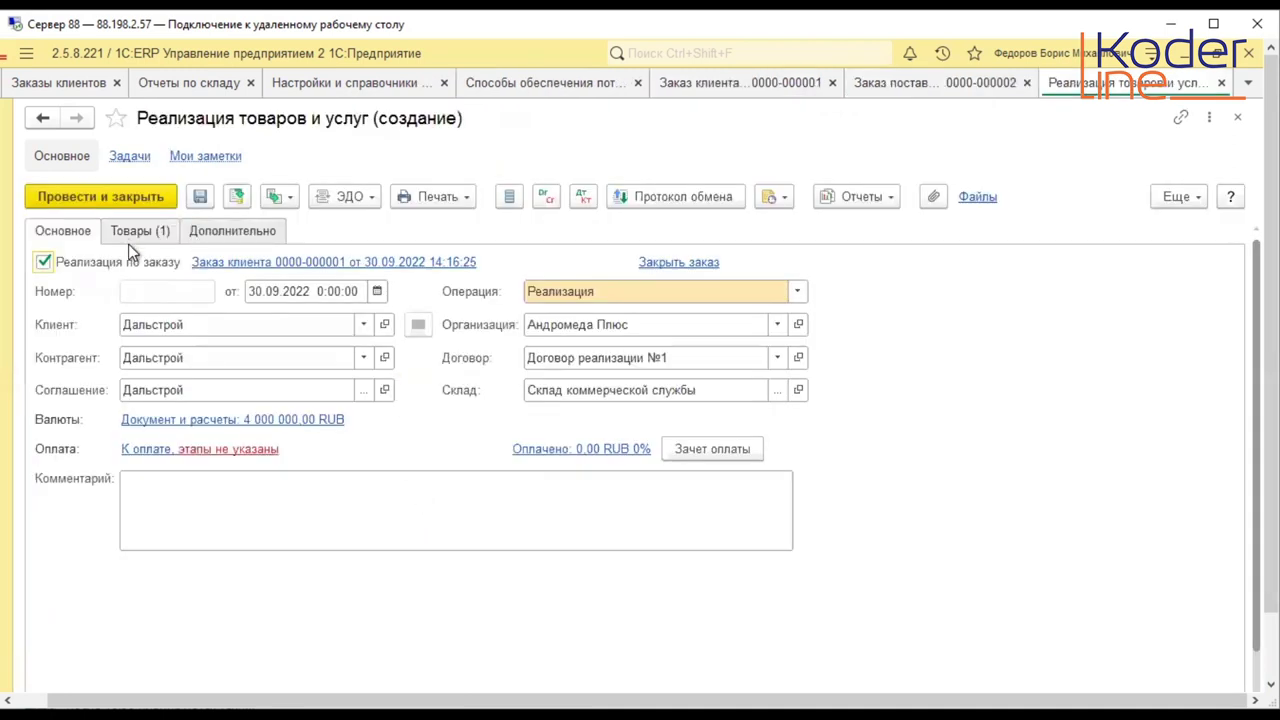
{"action": "left_click", "coordinate": [236, 196]}
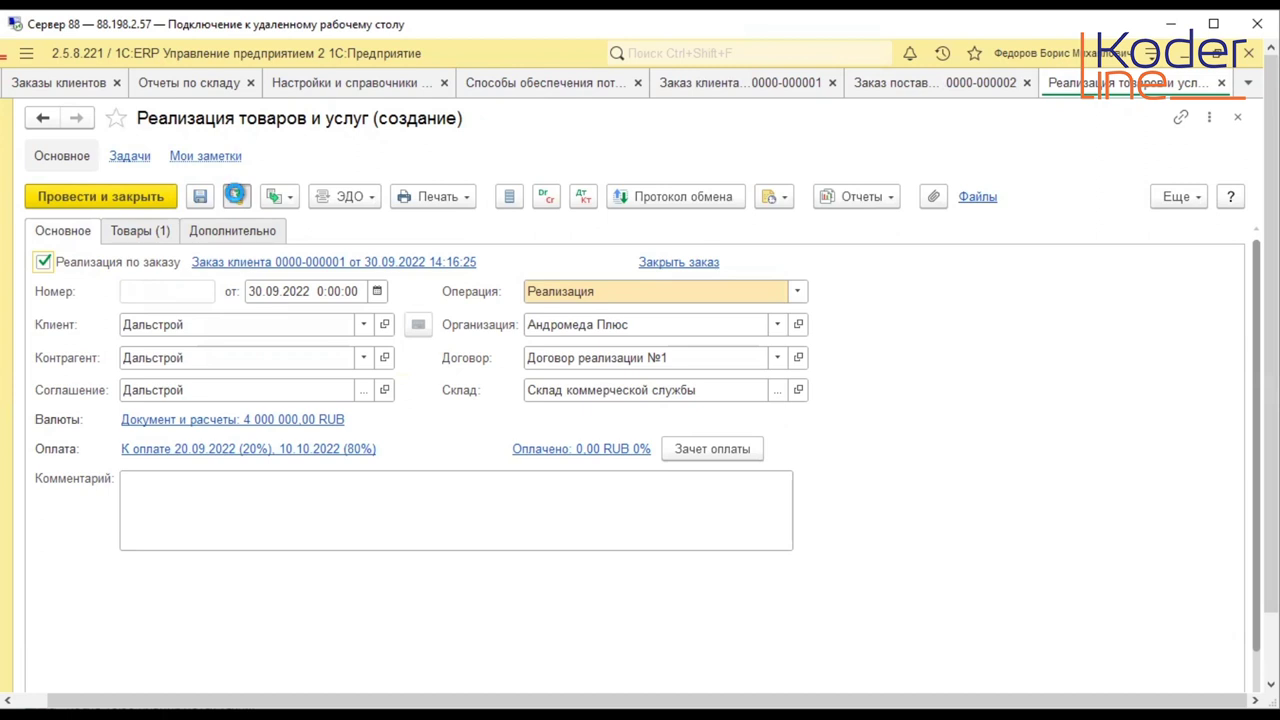
{"action": "left_click", "coordinate": [818, 434]}
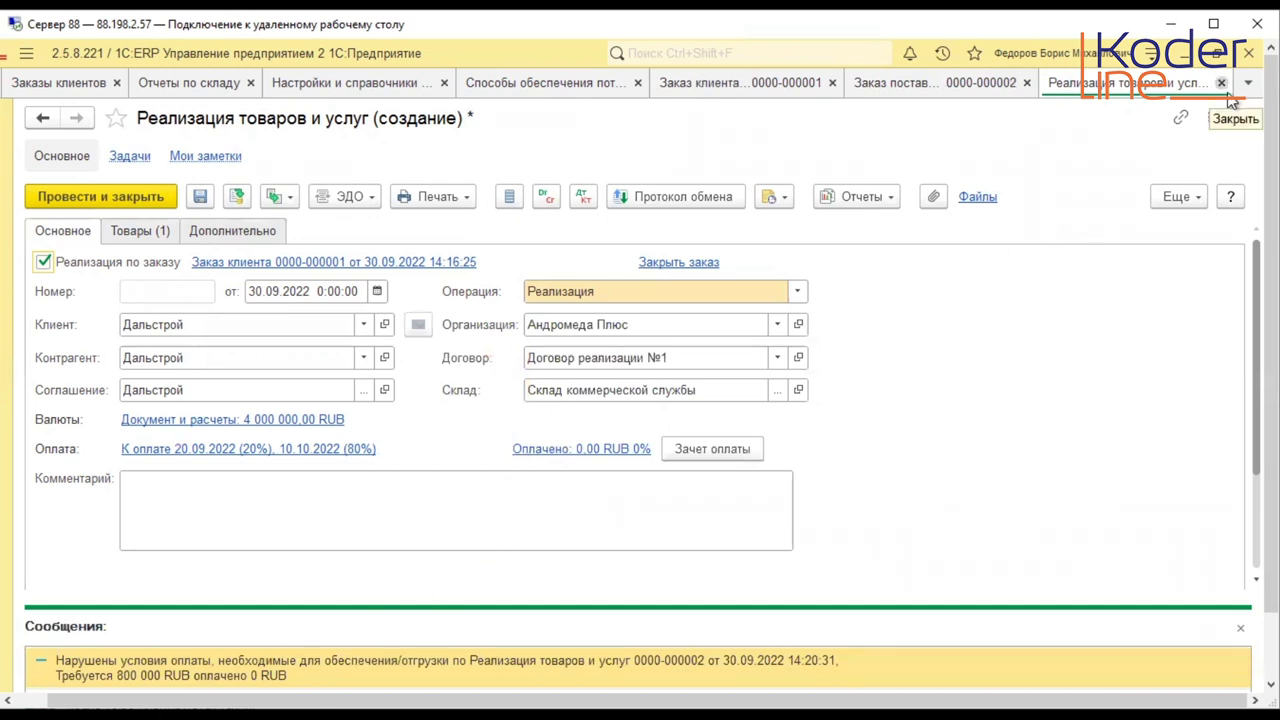
{"action": "left_click", "coordinate": [1223, 86]}
{"action": "left_click", "coordinate": [656, 435]}
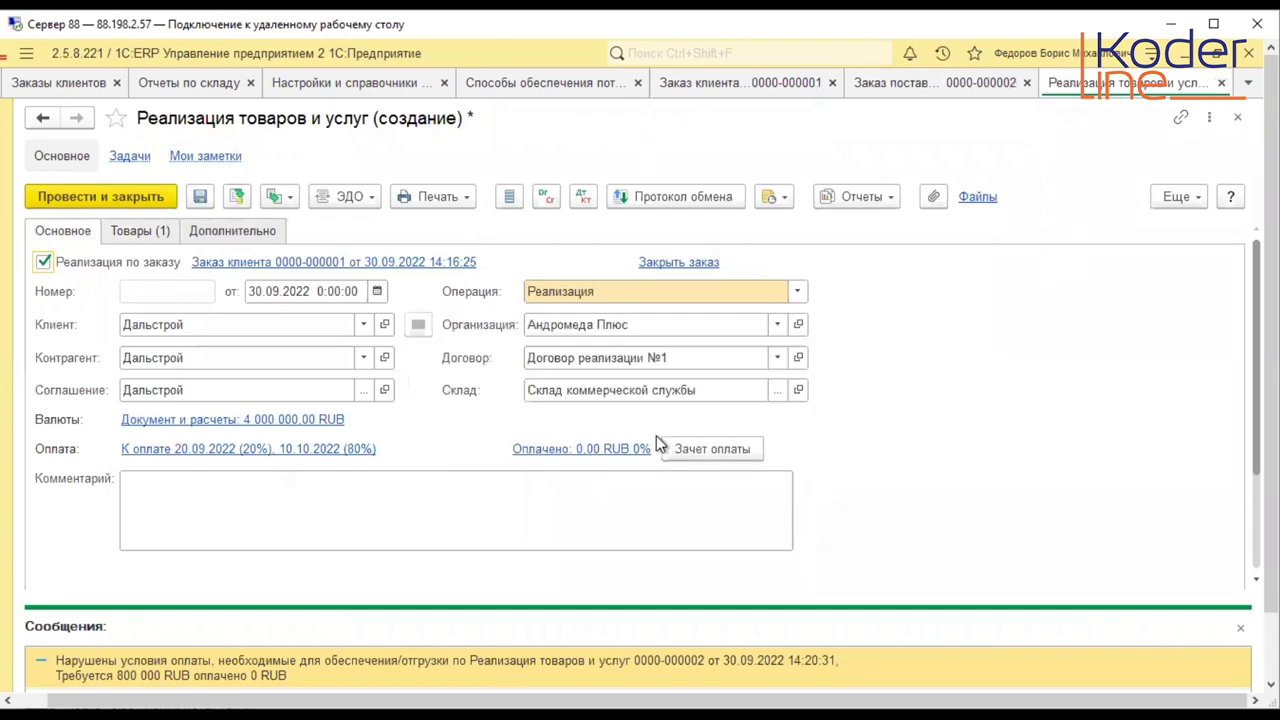
- Check the customer order's main details and try to create a Приходный кассовый ордер based on the order
{"action": "left_click", "coordinate": [79, 263]}
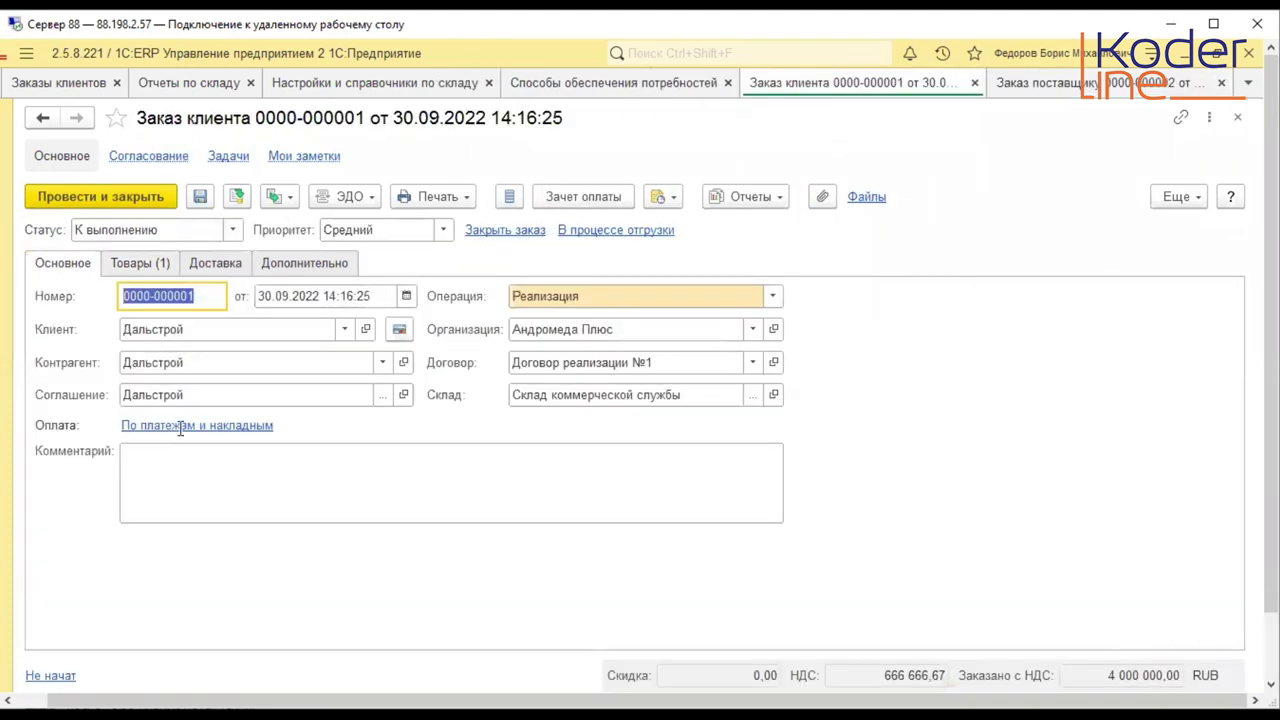
{"action": "left_click", "coordinate": [159, 270]}
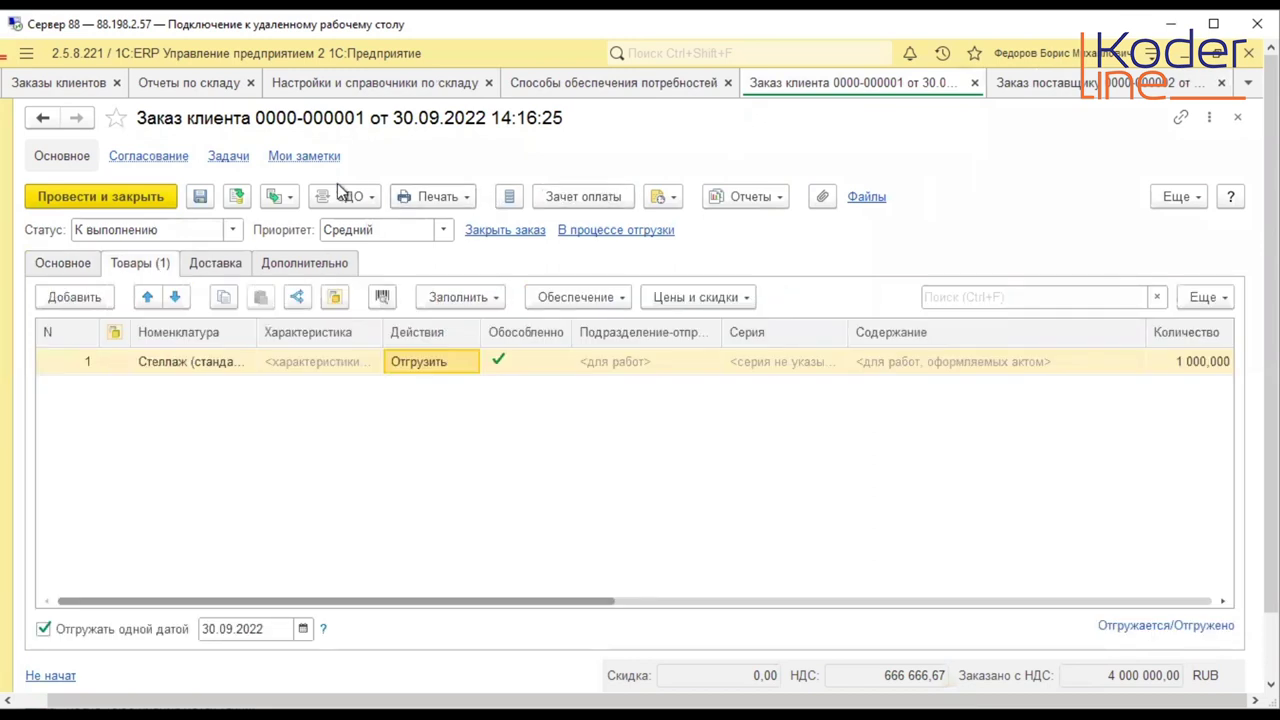
{"action": "left_click", "coordinate": [278, 196]}
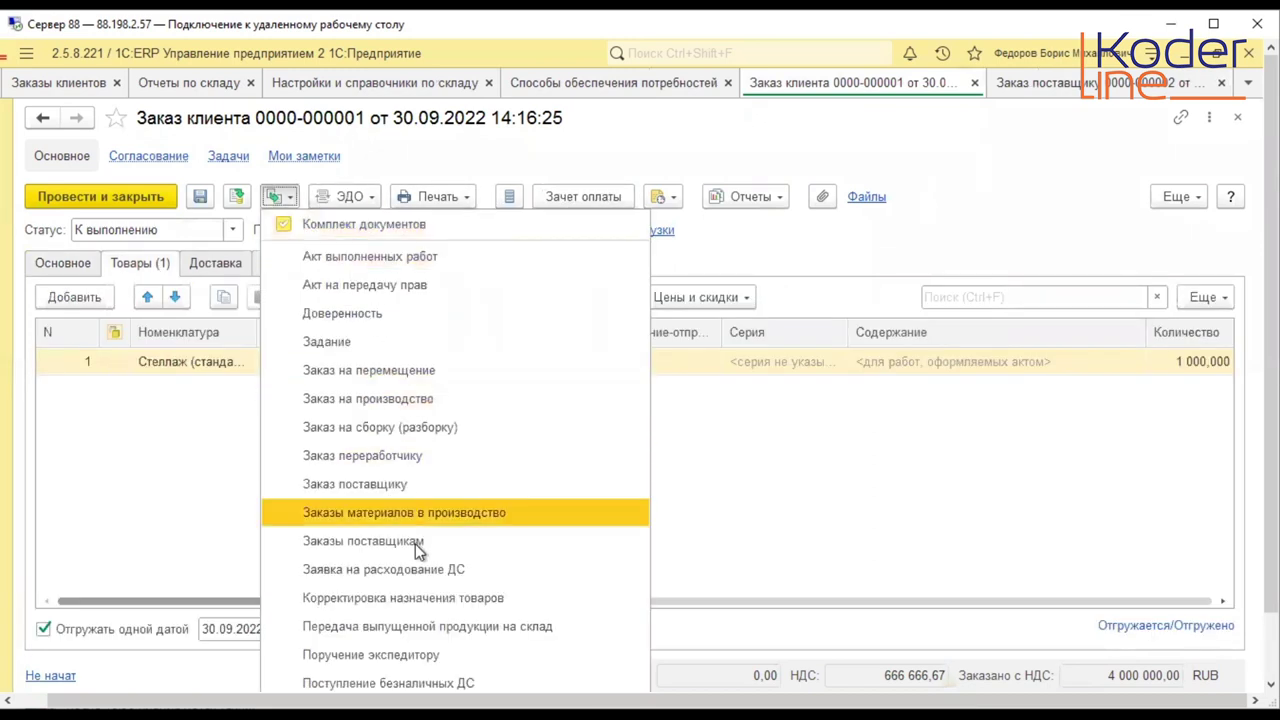
{"action": "scroll", "coordinate": [460, 530], "scroll_direction": "down", "scroll_amount": 1}
{"action": "scroll", "coordinate": [463, 604], "scroll_direction": "down", "scroll_amount": 4}
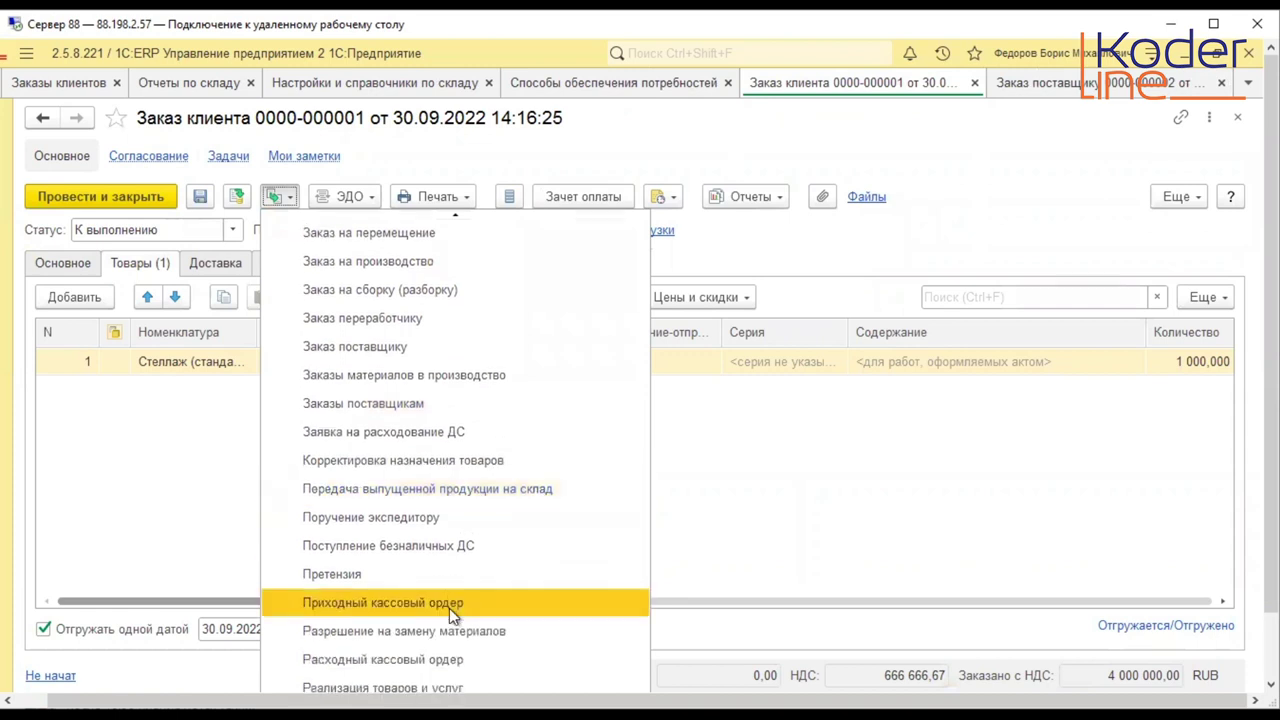
{"action": "left_click", "coordinate": [445, 604]}
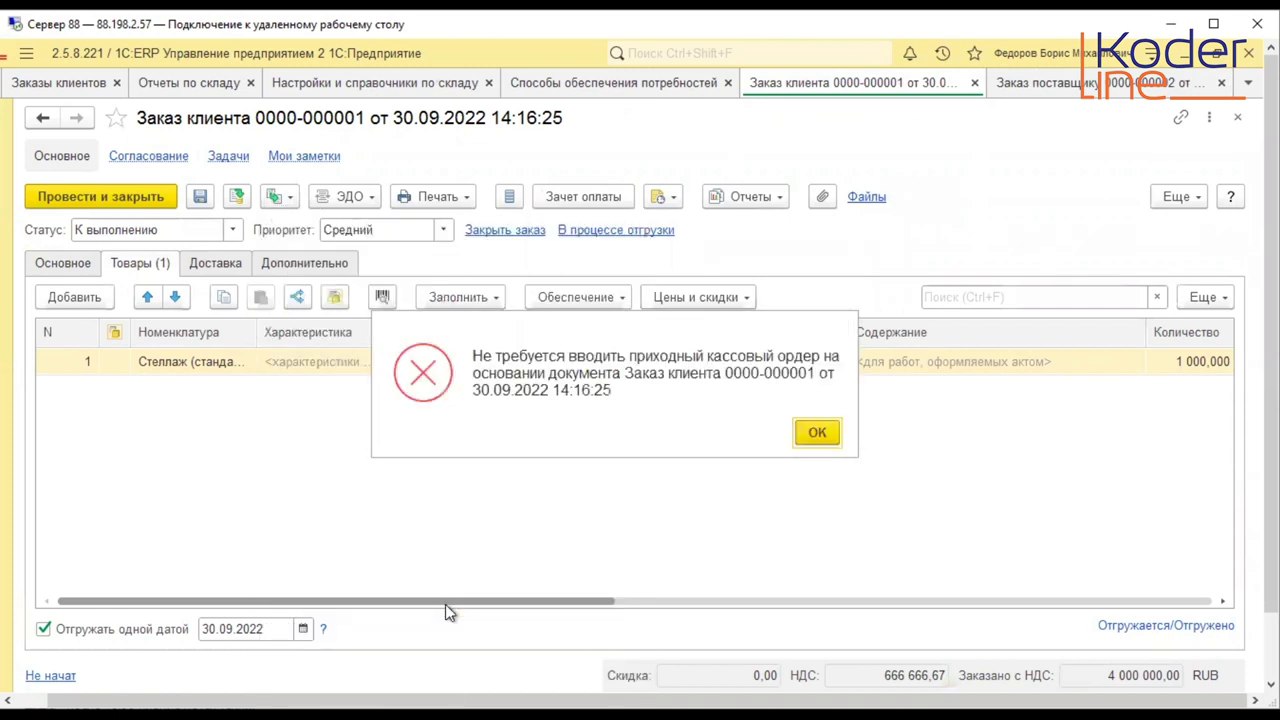
{"action": "left_click", "coordinate": [819, 433]}
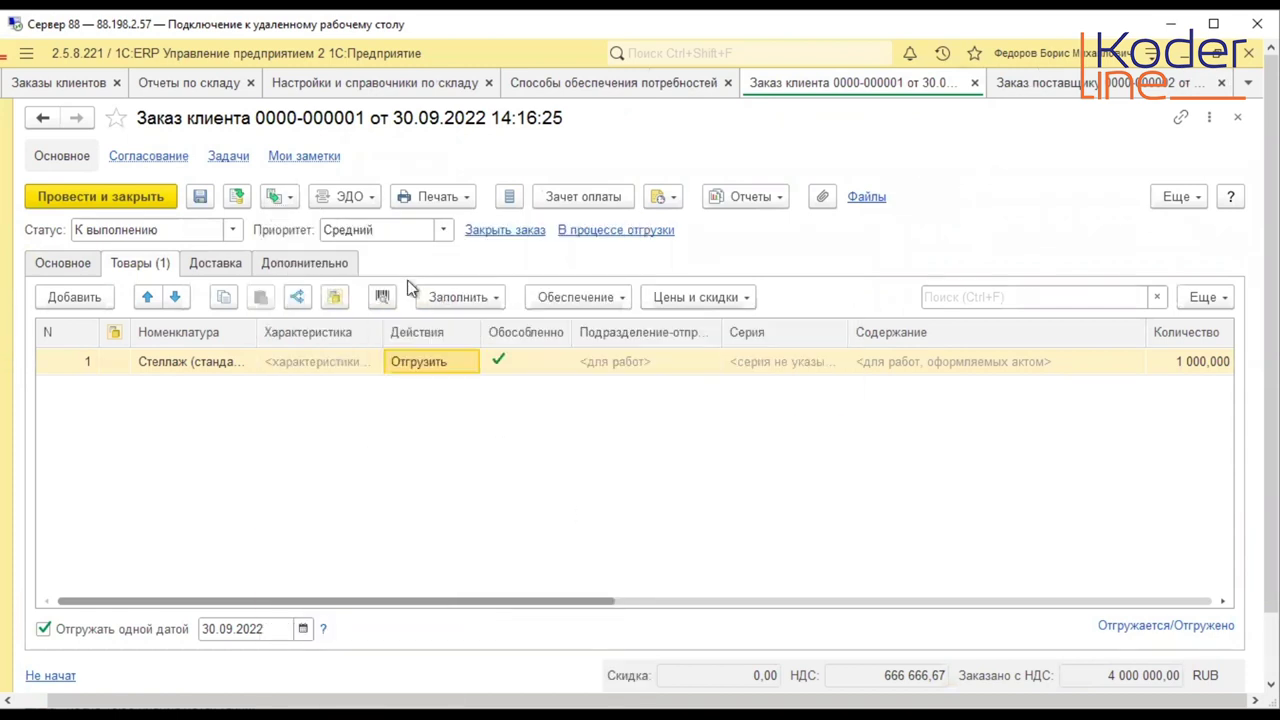
- Recheck the customer order's payment terms and try to create a Поступление безналичных ДС document based on the order
{"action": "left_click", "coordinate": [63, 262]}
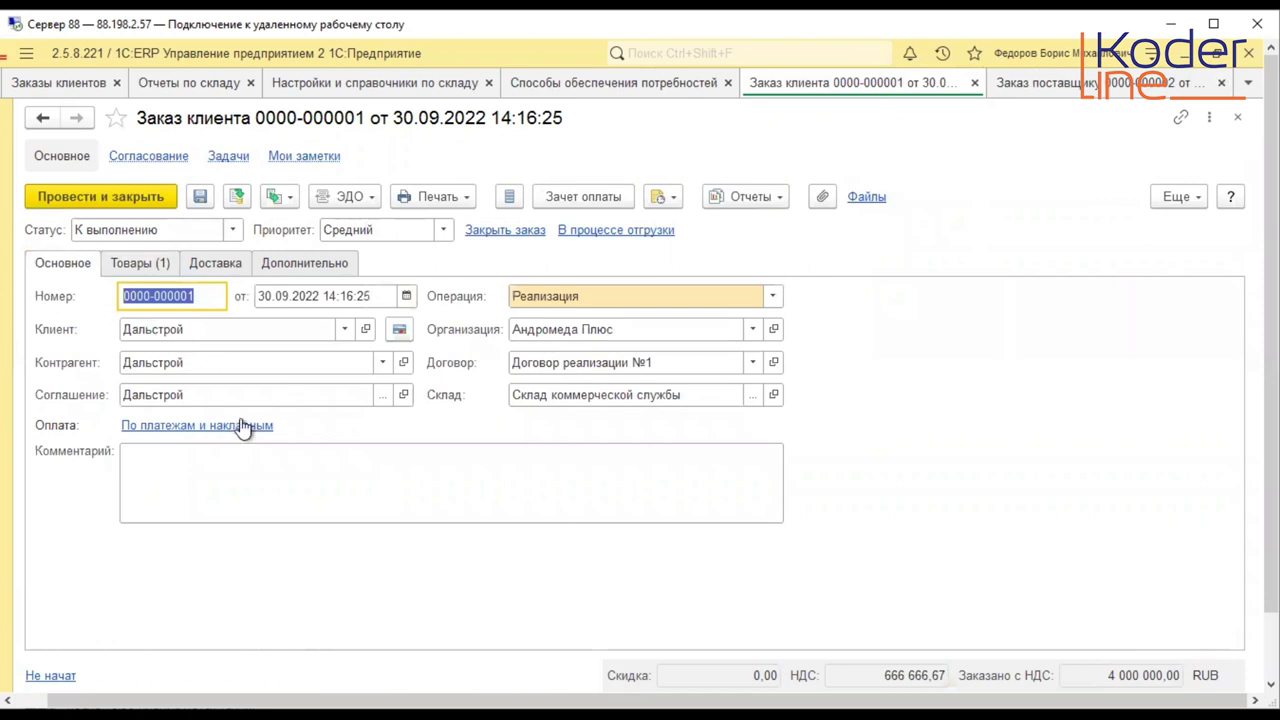
{"action": "left_click", "coordinate": [122, 266]}
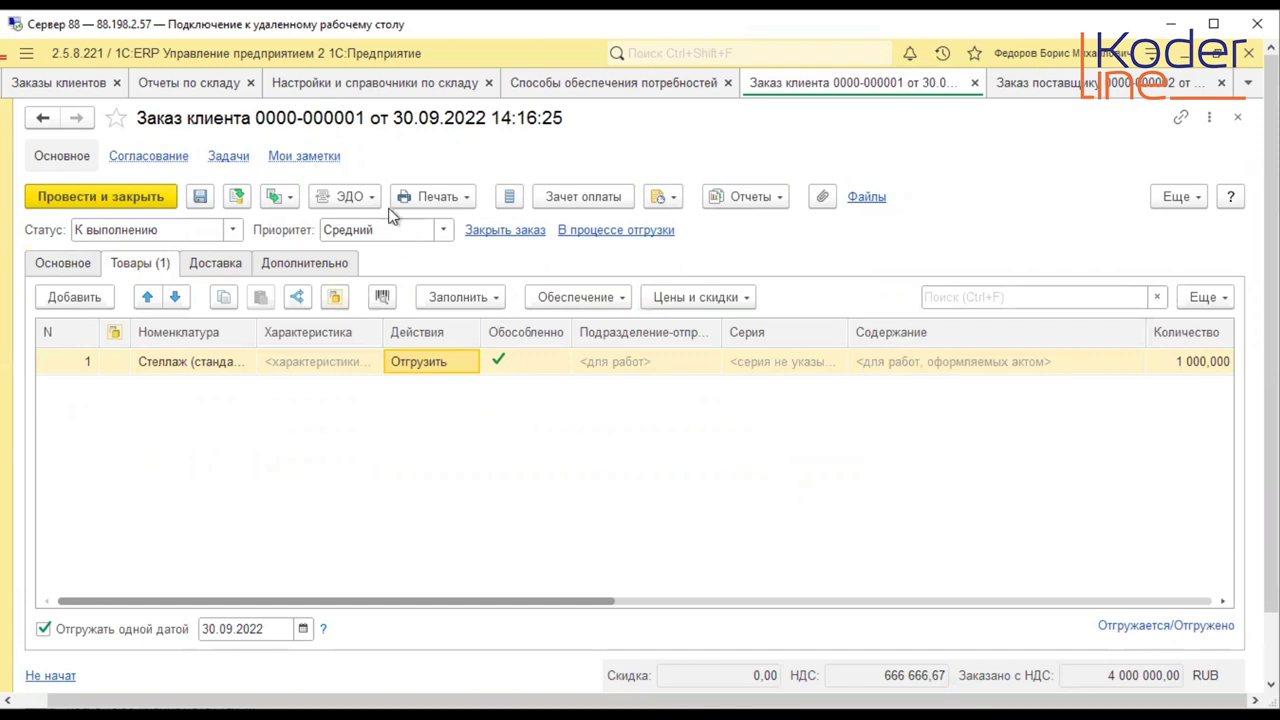
{"action": "left_click", "coordinate": [284, 199]}
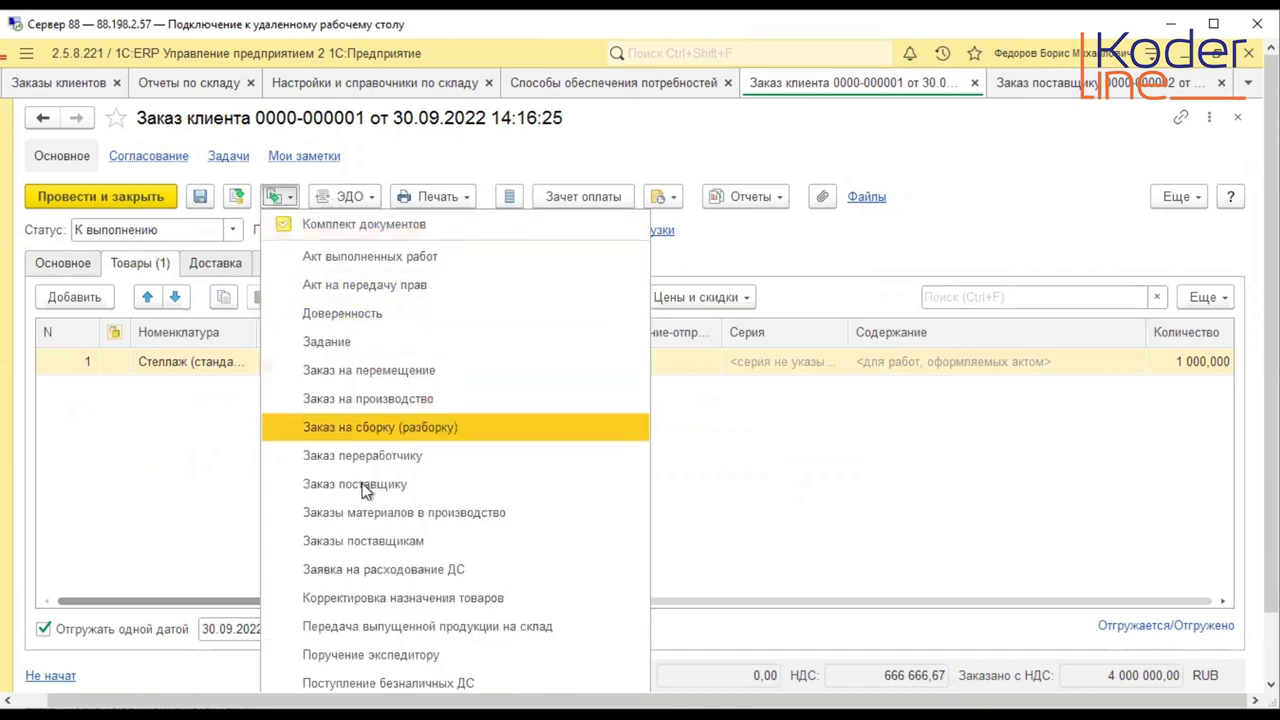
{"action": "scroll", "coordinate": [364, 490], "scroll_direction": "down", "scroll_amount": 3}
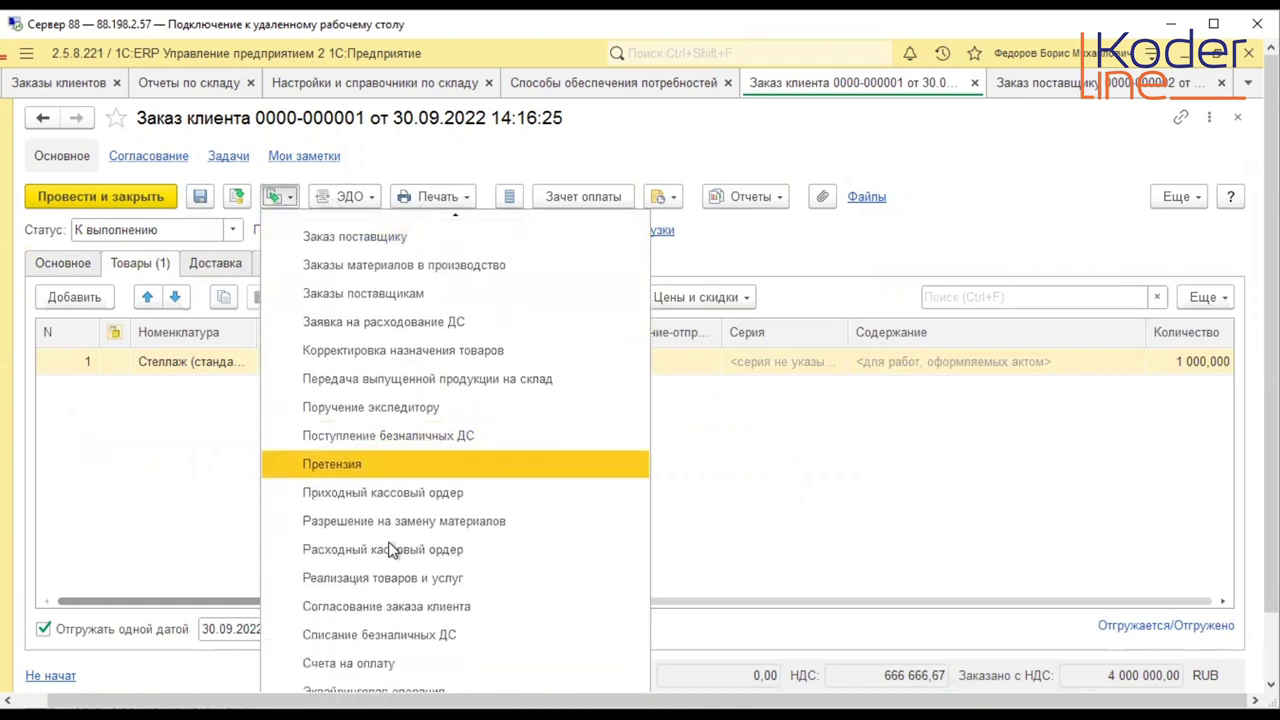
{"action": "scroll", "coordinate": [411, 579], "scroll_direction": "down", "scroll_amount": 1}
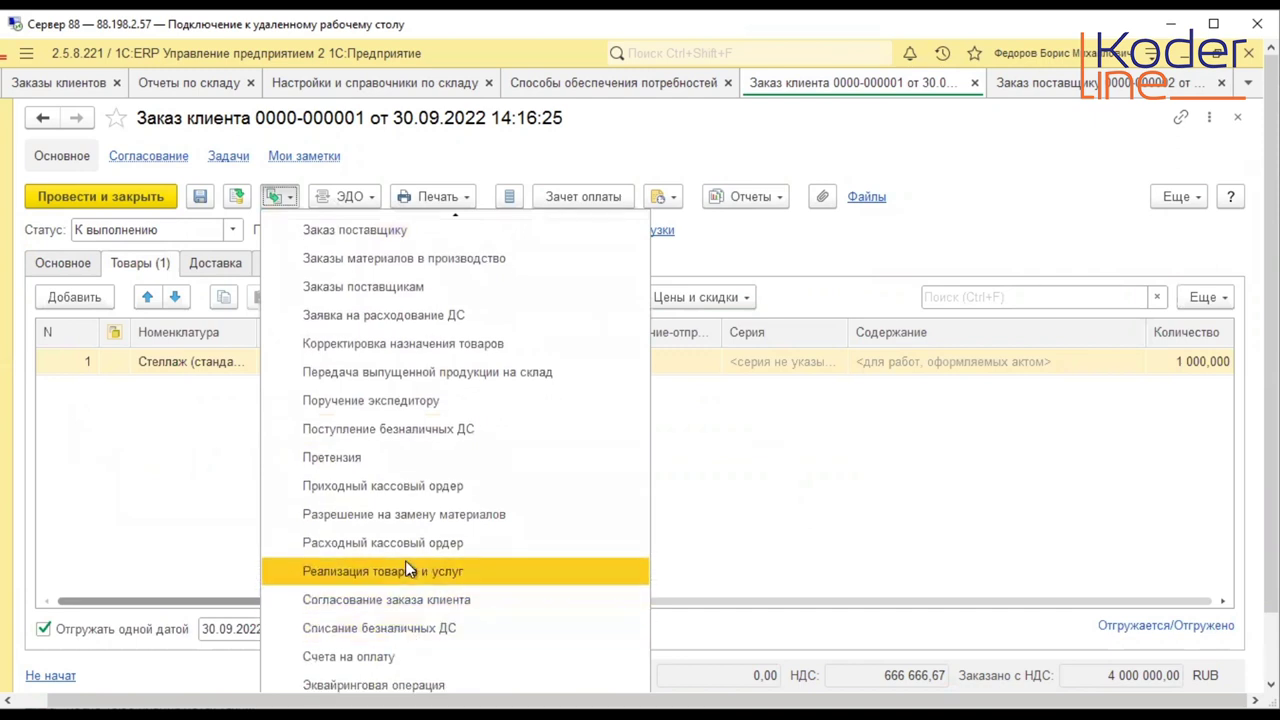
{"action": "key", "text": "Escape"}
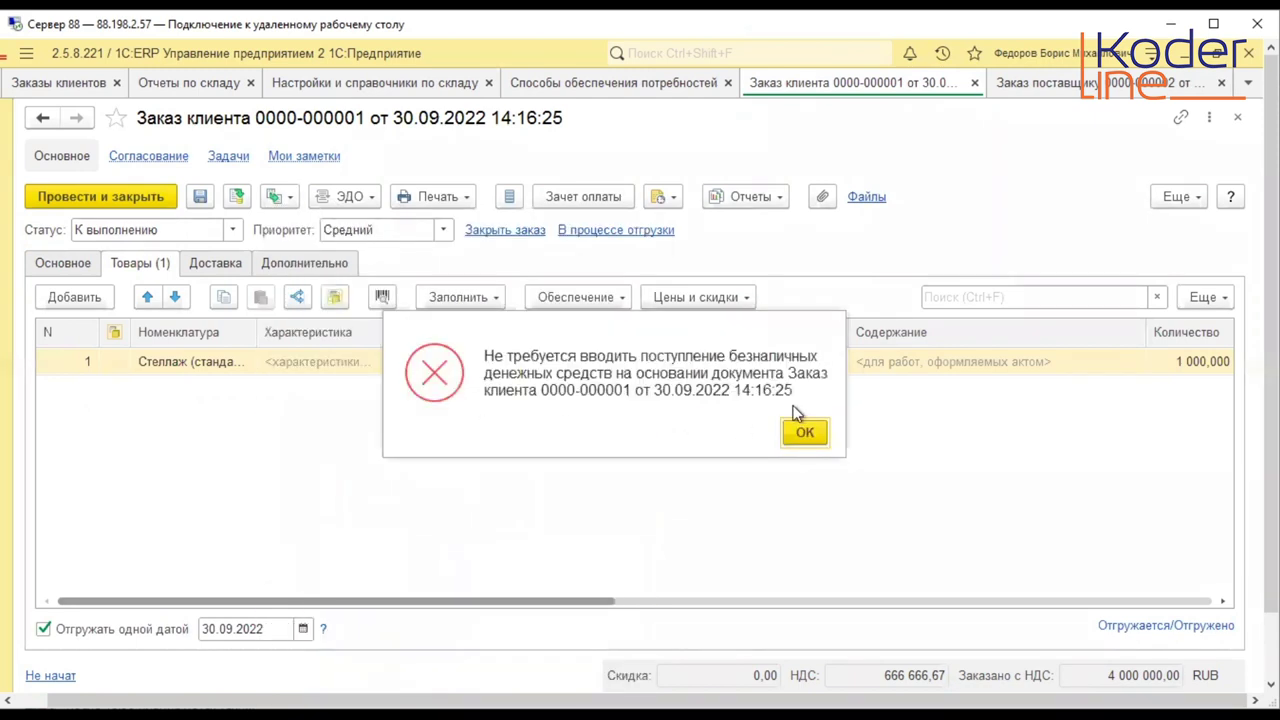
{"action": "left_click", "coordinate": [803, 428]}
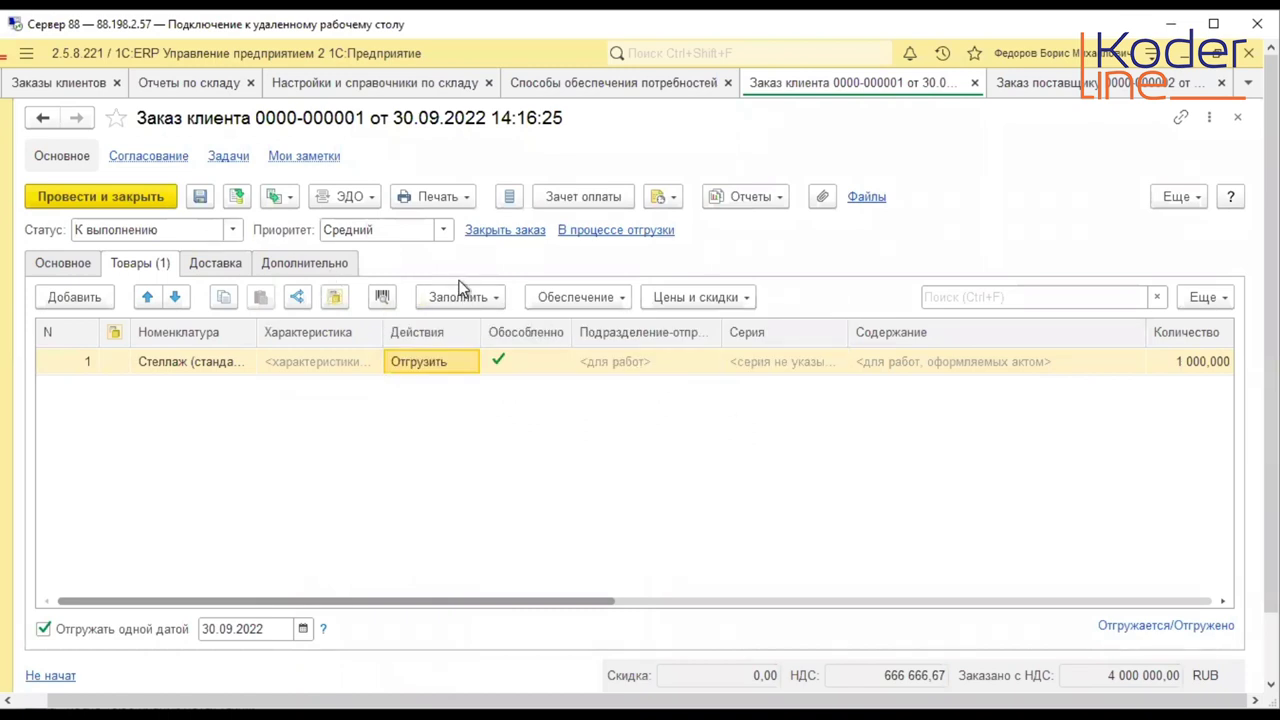
- Open the Правила оплаты of the customer order, review the settlement and payment schedule settings, and close them unchanged
{"action": "left_click", "coordinate": [299, 191]}
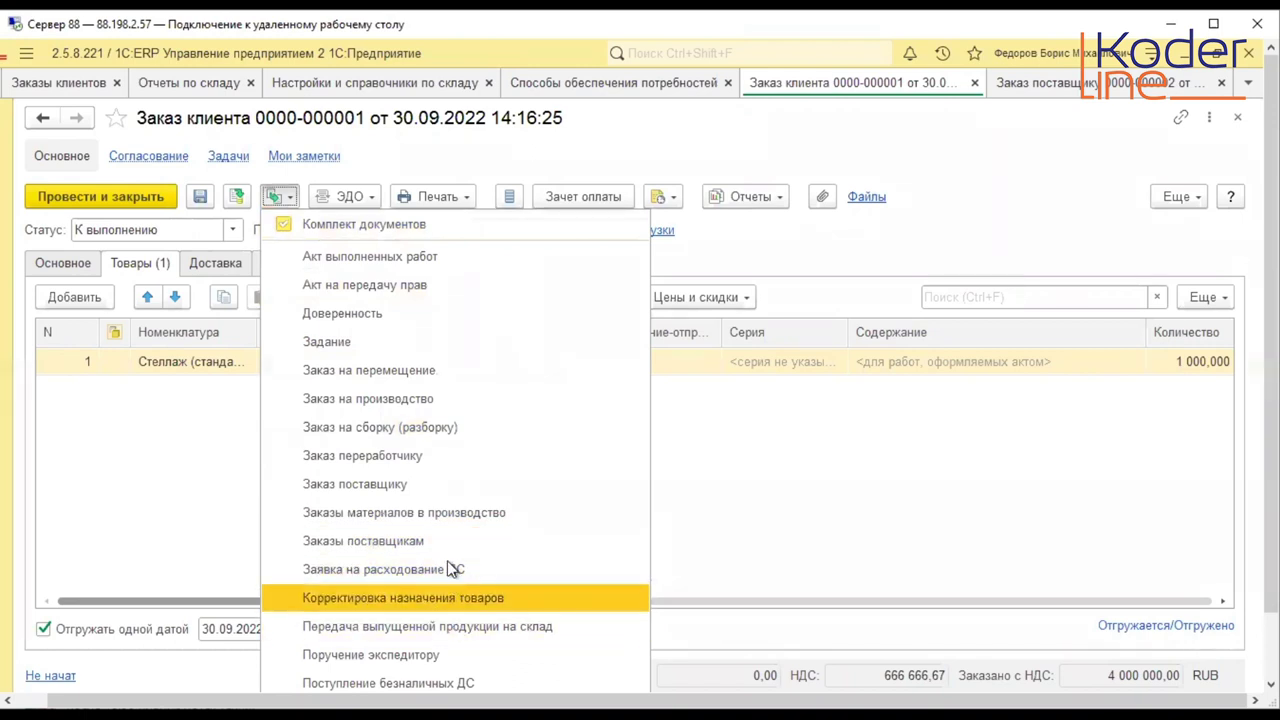
{"action": "left_click", "coordinate": [57, 266]}
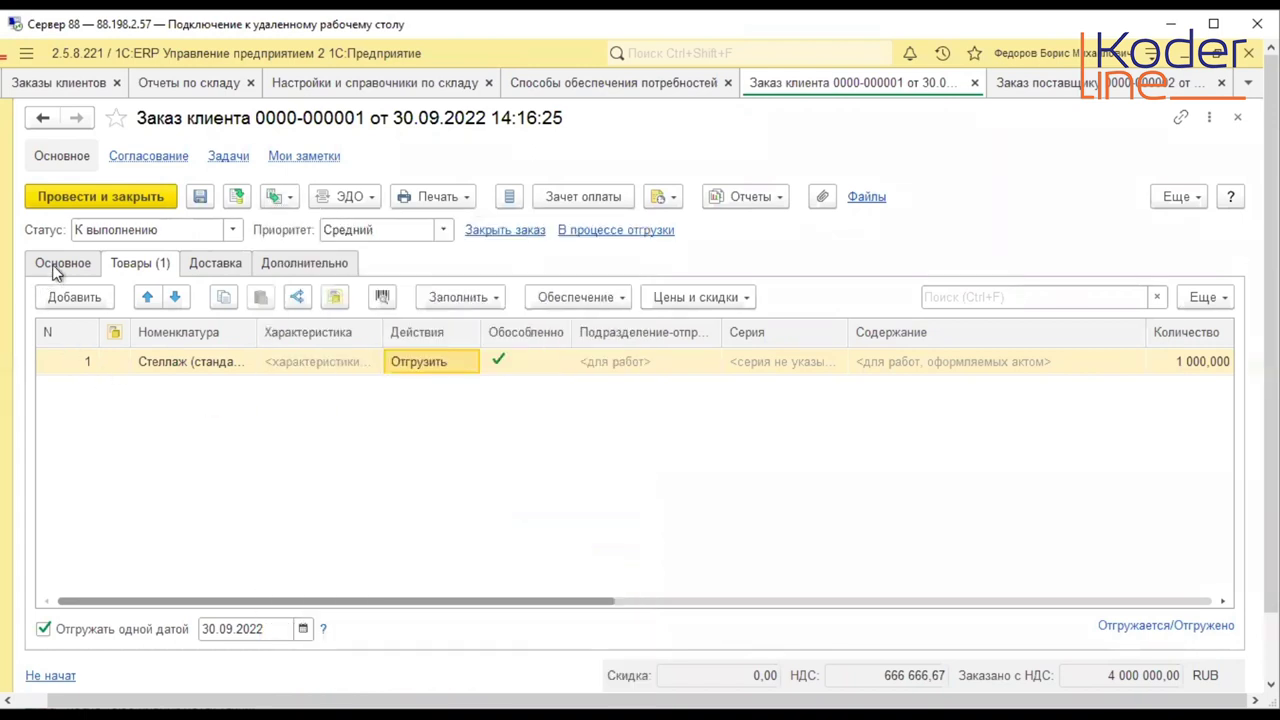
{"action": "left_click", "coordinate": [60, 264]}
{"action": "left_click", "coordinate": [210, 426]}
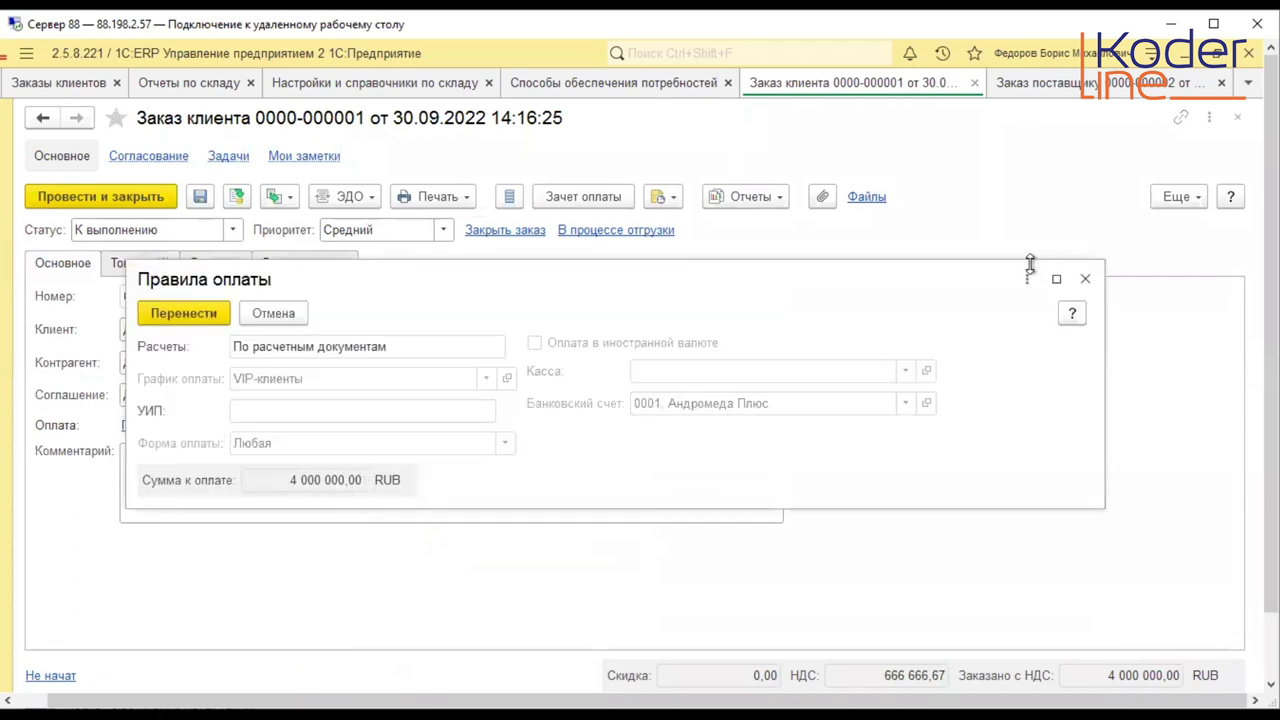
{"action": "left_click", "coordinate": [1085, 278]}
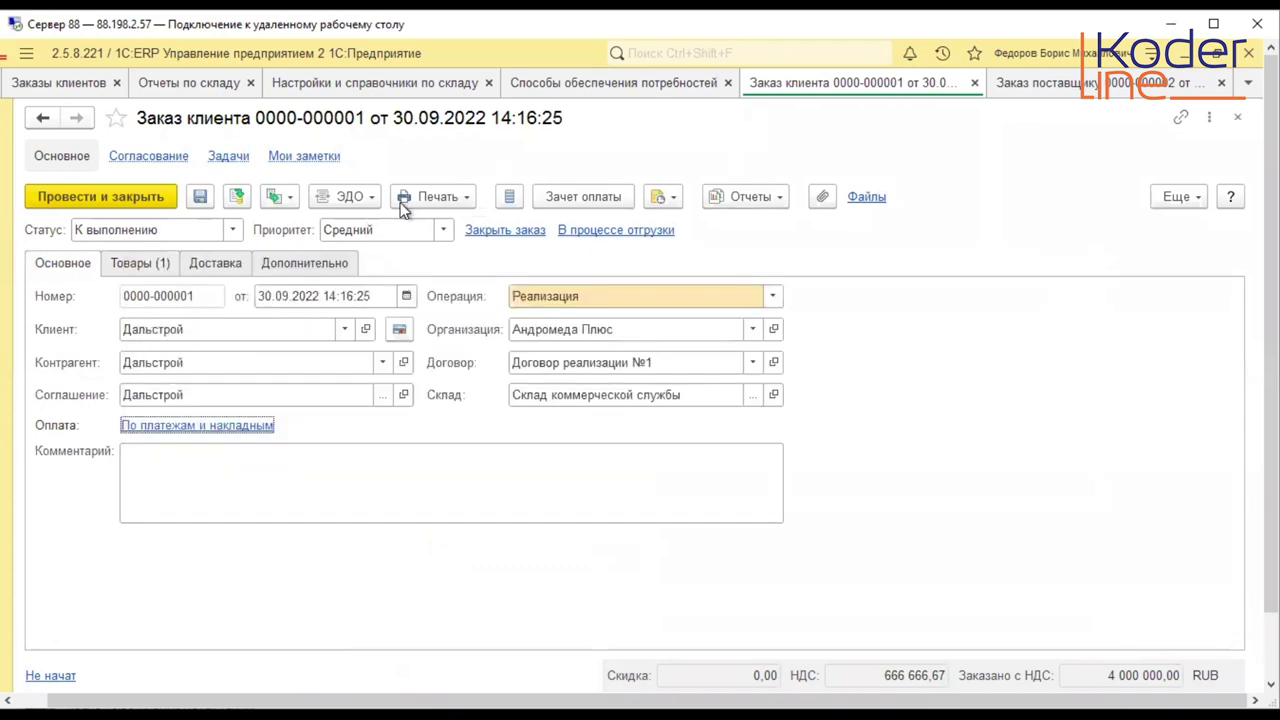
- Create a Реализация товаров и услуг document based on the customer order and check its available operations, keeping Реализация
{"action": "left_click", "coordinate": [285, 198]}
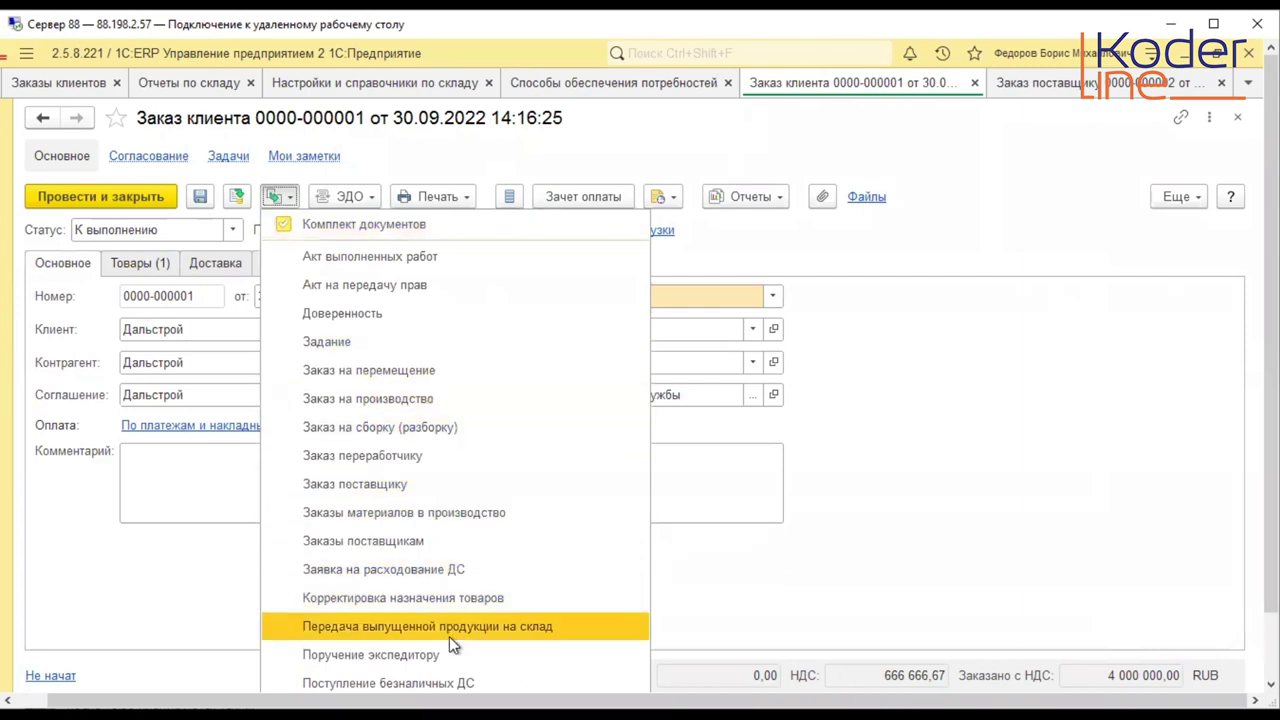
{"action": "scroll", "coordinate": [449, 636], "scroll_direction": "down", "scroll_amount": 1}
{"action": "scroll", "coordinate": [453, 644], "scroll_direction": "down", "scroll_amount": 3}
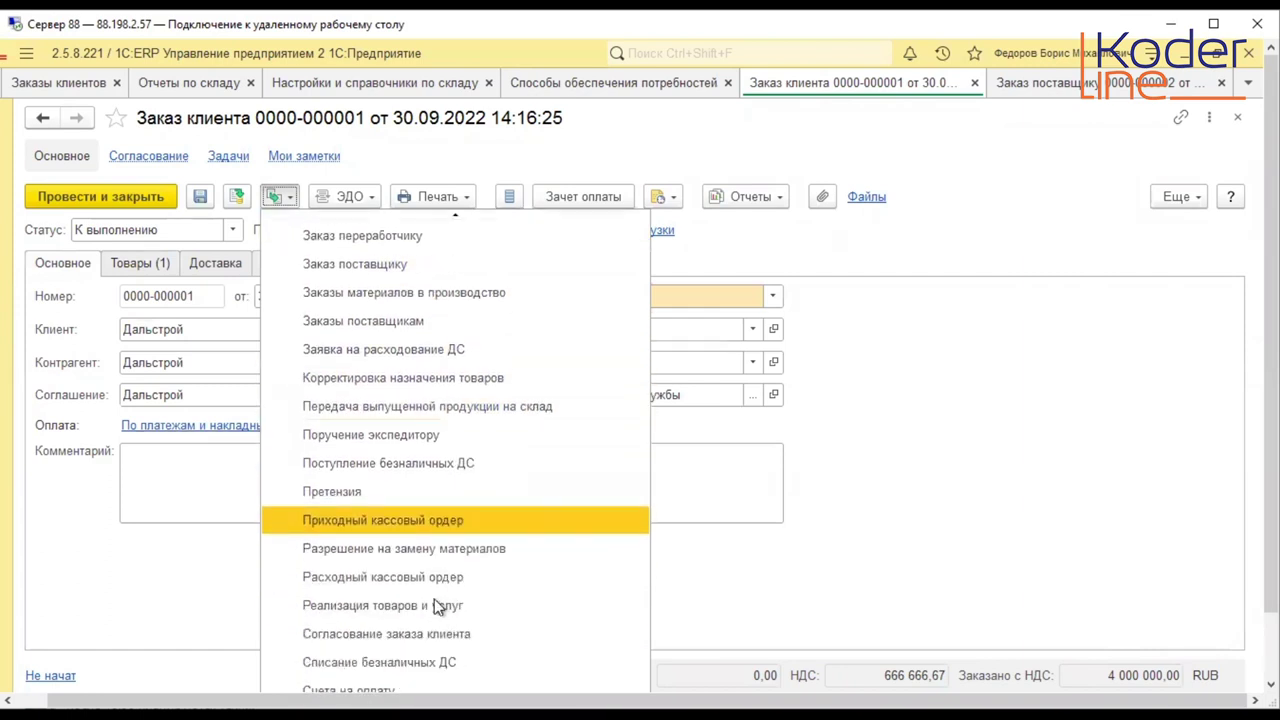
{"action": "left_click", "coordinate": [433, 600]}
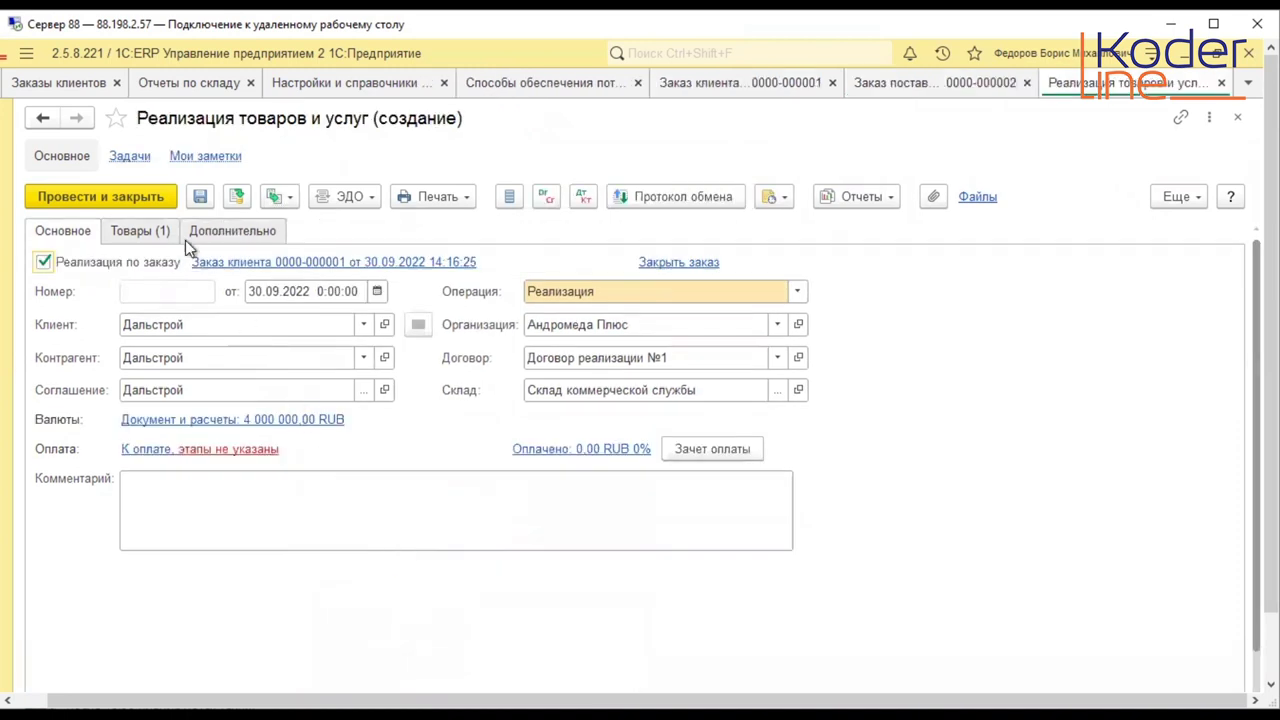
{"action": "left_click", "coordinate": [800, 293]}
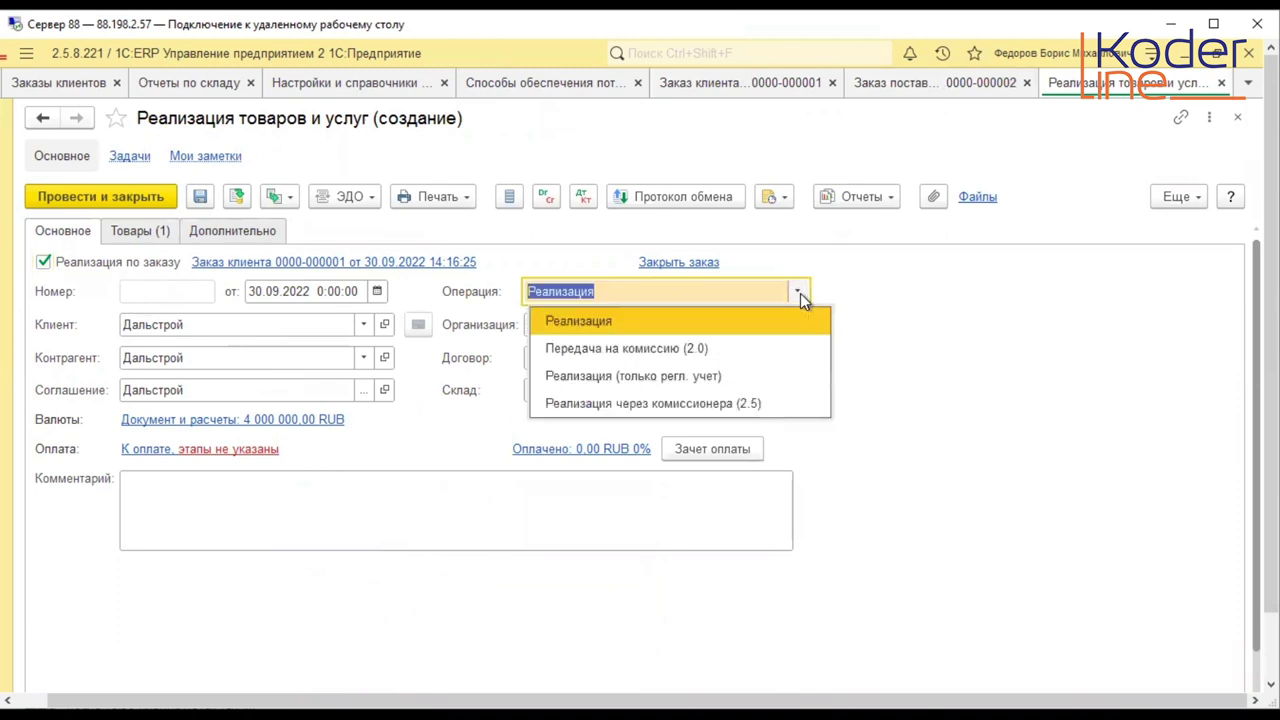
{"action": "left_click", "coordinate": [800, 293]}
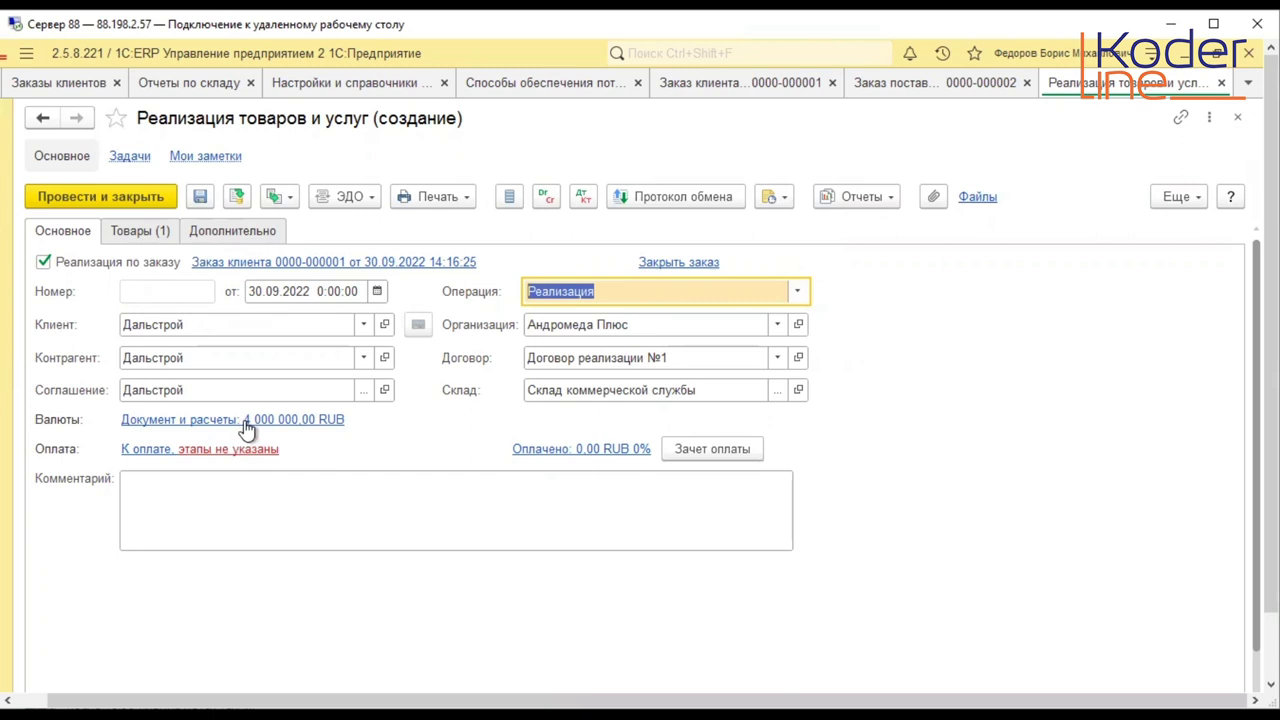
- Try to post the new Реализация товаров и услуг document with its payment stages filled from the schedule
{"action": "left_click", "coordinate": [241, 198]}
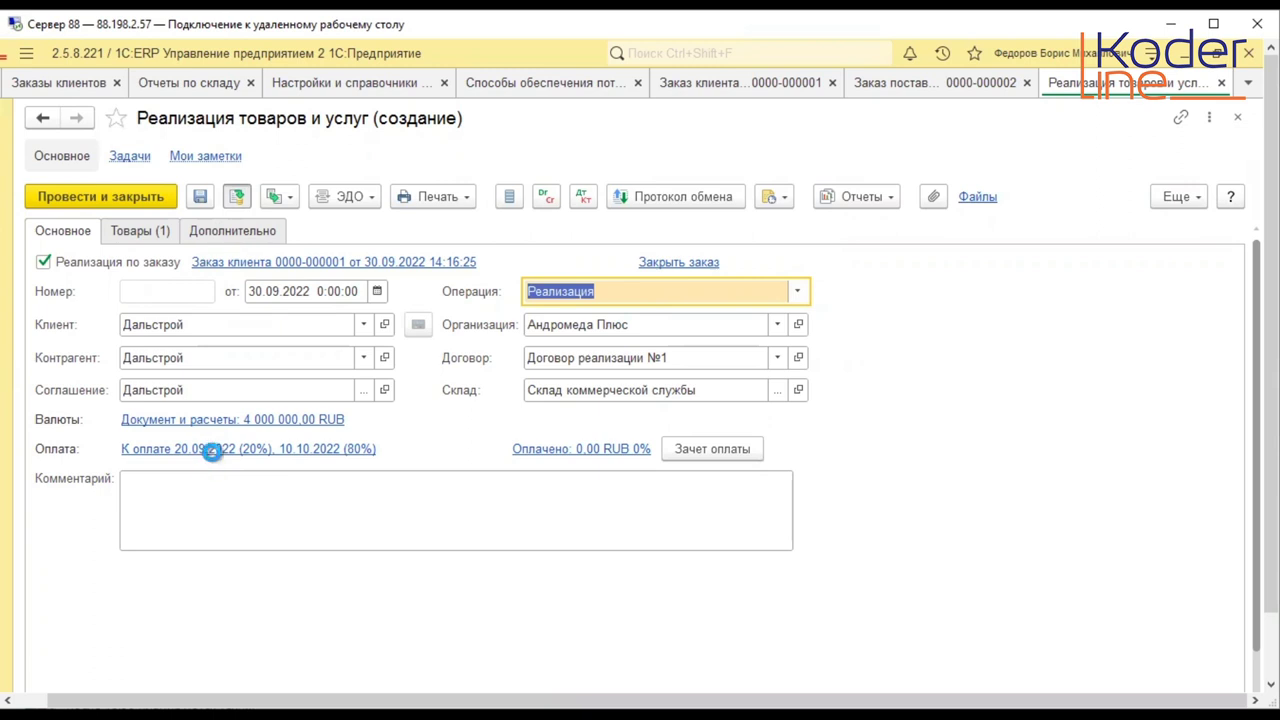
{"action": "left_click", "coordinate": [212, 452]}
{"action": "left_click", "coordinate": [812, 433]}
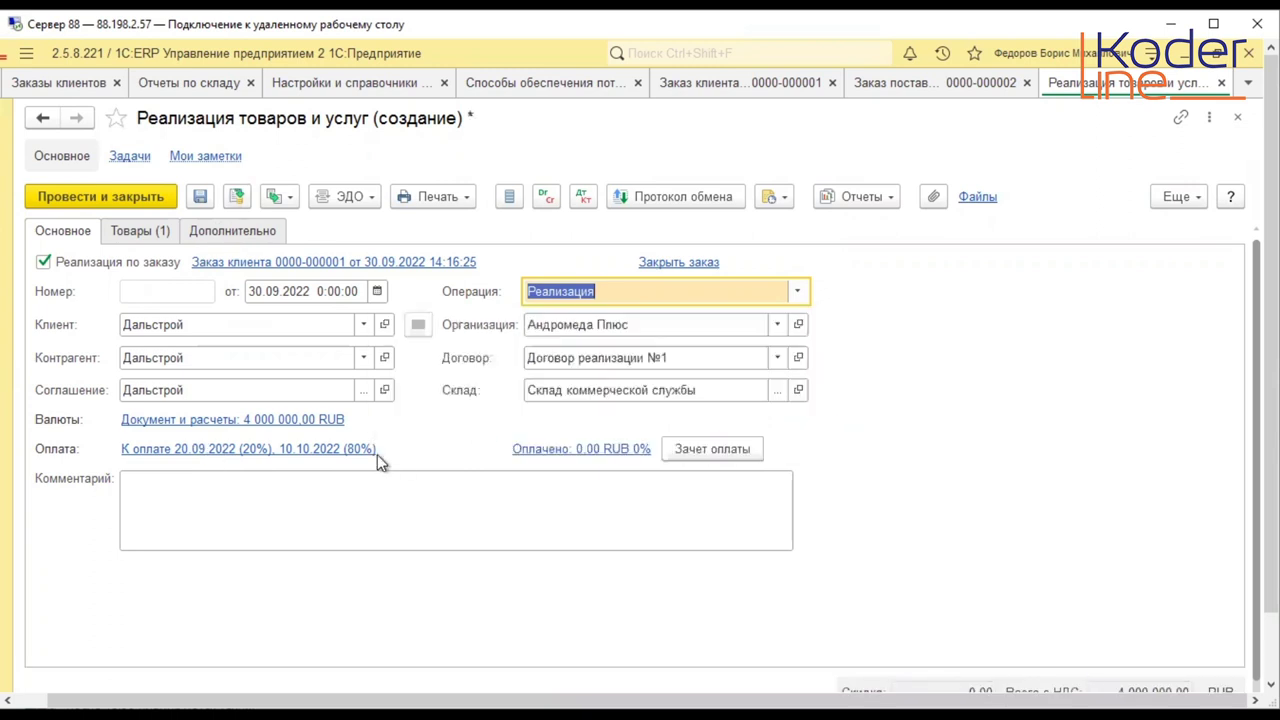
- In the document's Правила оплаты, set the payment percentage of the "от даты отгрузки" stage to 100
{"action": "left_click", "coordinate": [306, 449]}
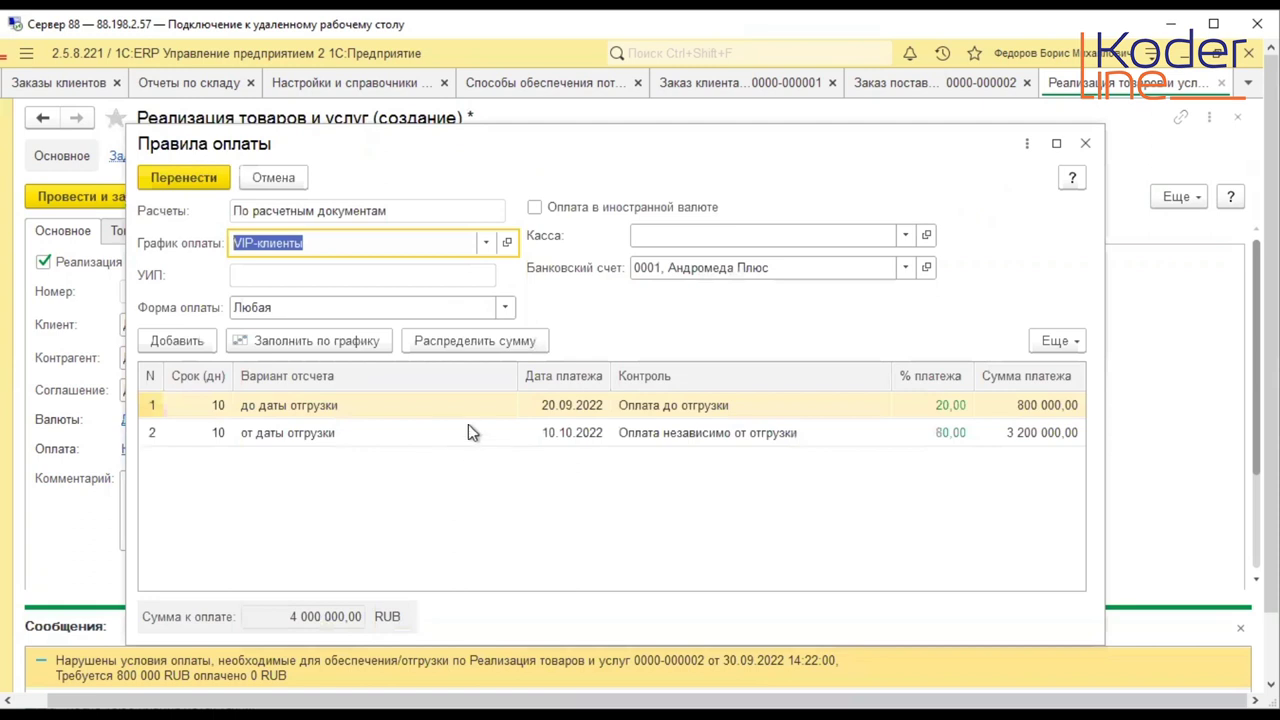
{"action": "left_click", "coordinate": [394, 430]}
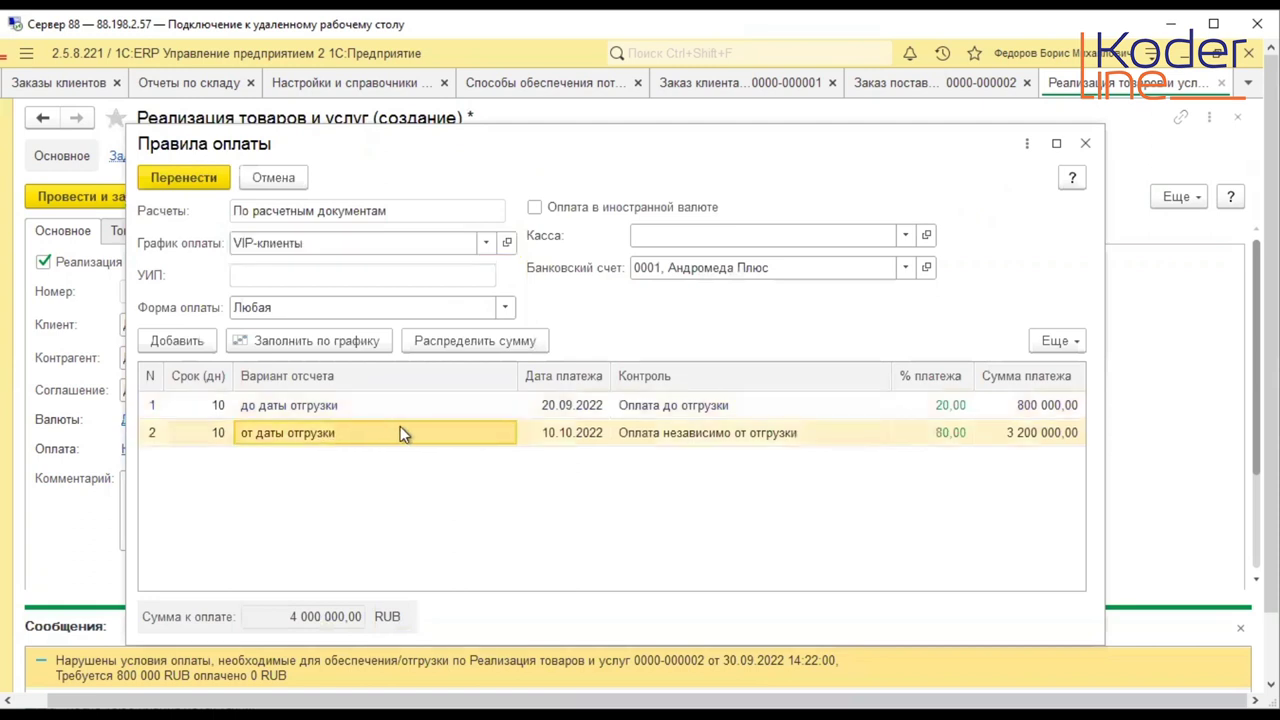
{"action": "left_click", "coordinate": [947, 444]}
{"action": "left_click", "coordinate": [947, 444]}
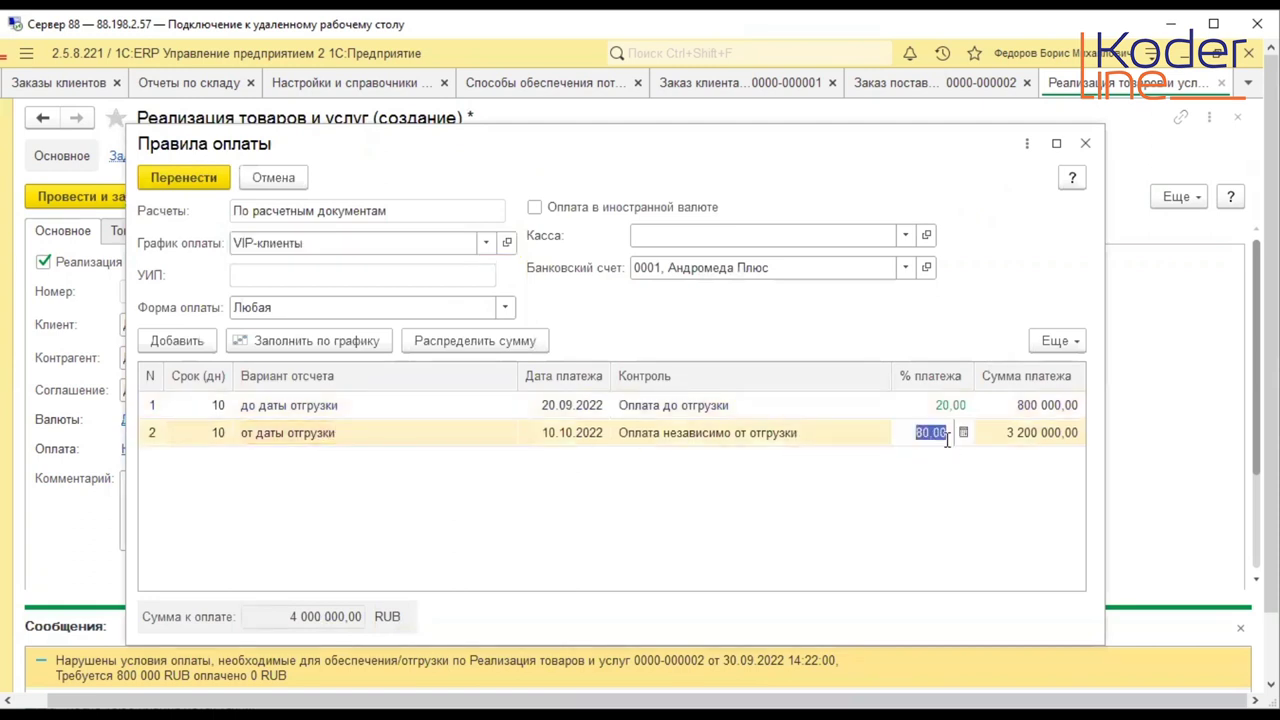
{"action": "type", "text": "100"}
{"action": "key", "text": "Return"}
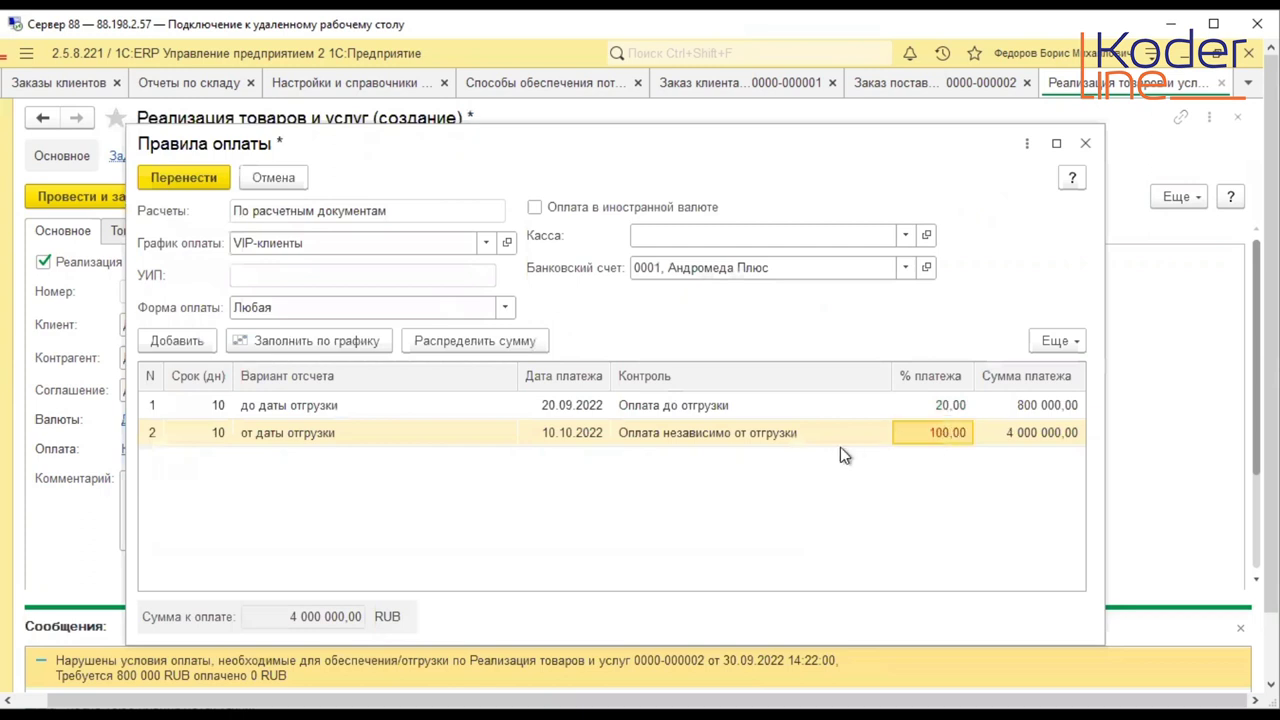
- Delete the "до даты отгрузки" prepayment stage and transfer the payment rules to the document
{"action": "left_click", "coordinate": [804, 414]}
{"action": "right_click", "coordinate": [804, 414]}
{"action": "left_click", "coordinate": [861, 521]}
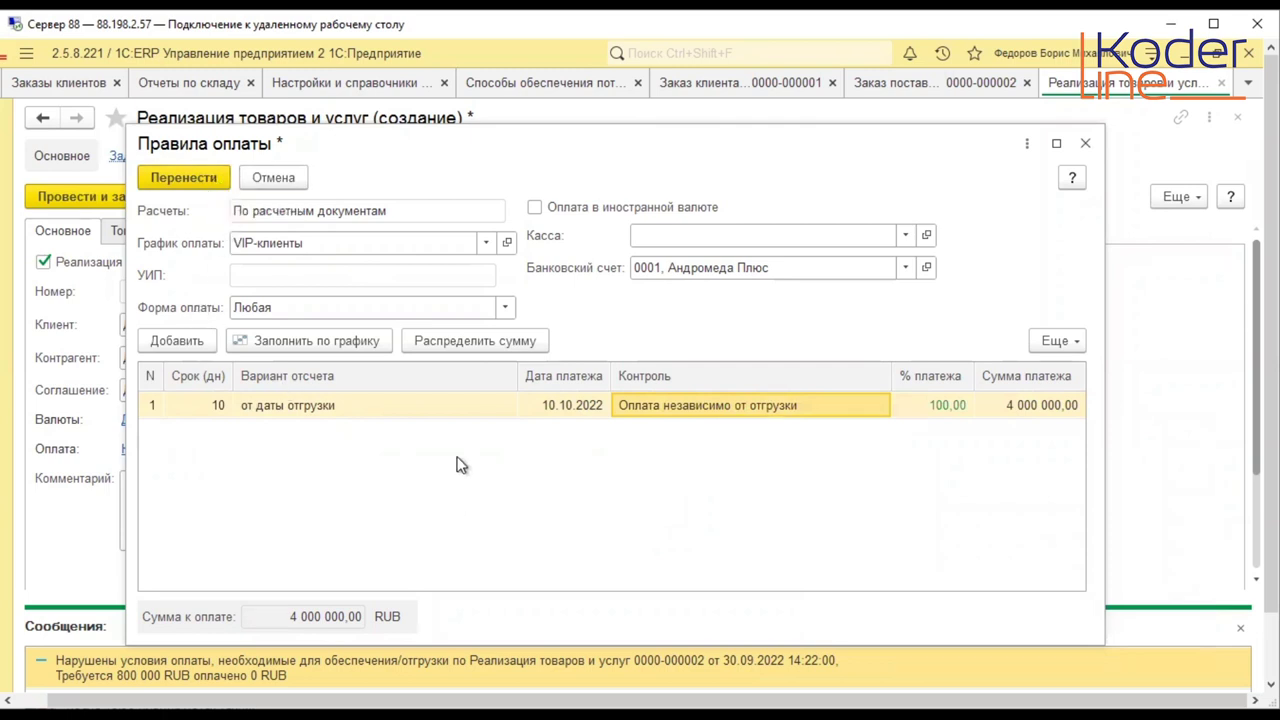
{"action": "left_click", "coordinate": [202, 170]}
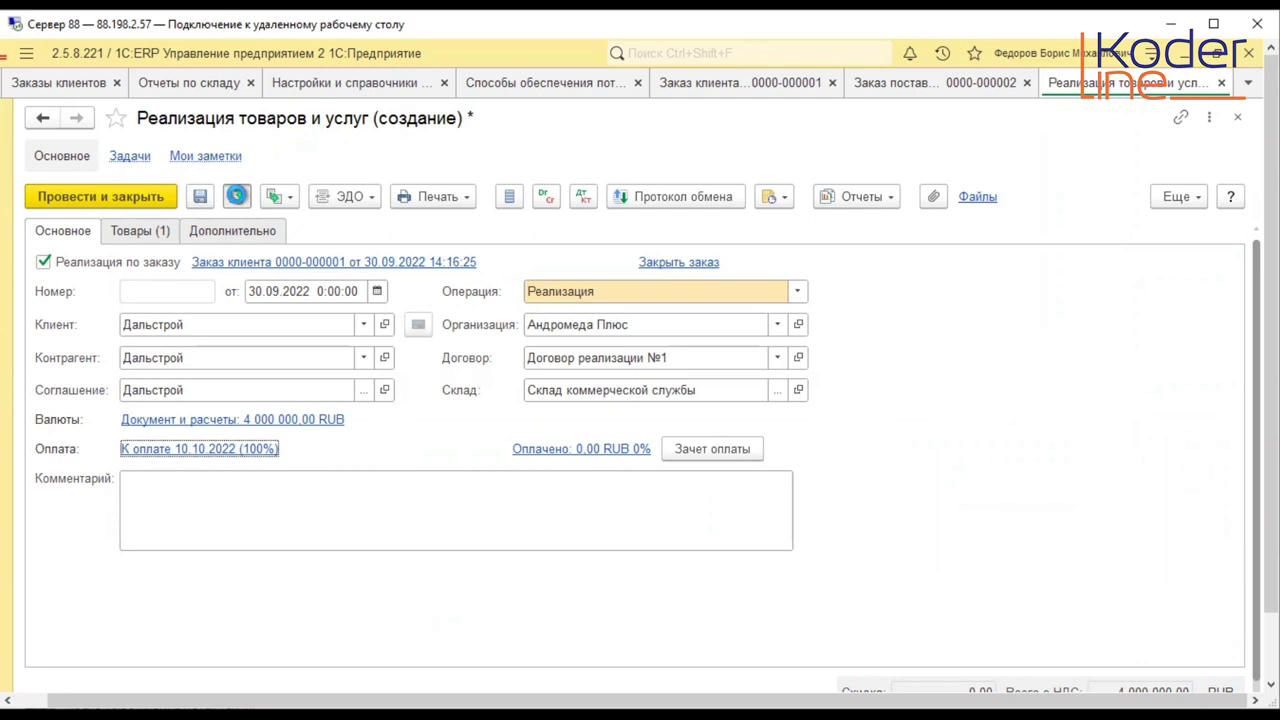
- Post the Реализация товаров и услуг document and check the quantity, price, amount and VAT of its goods line
{"action": "left_click", "coordinate": [236, 196]}
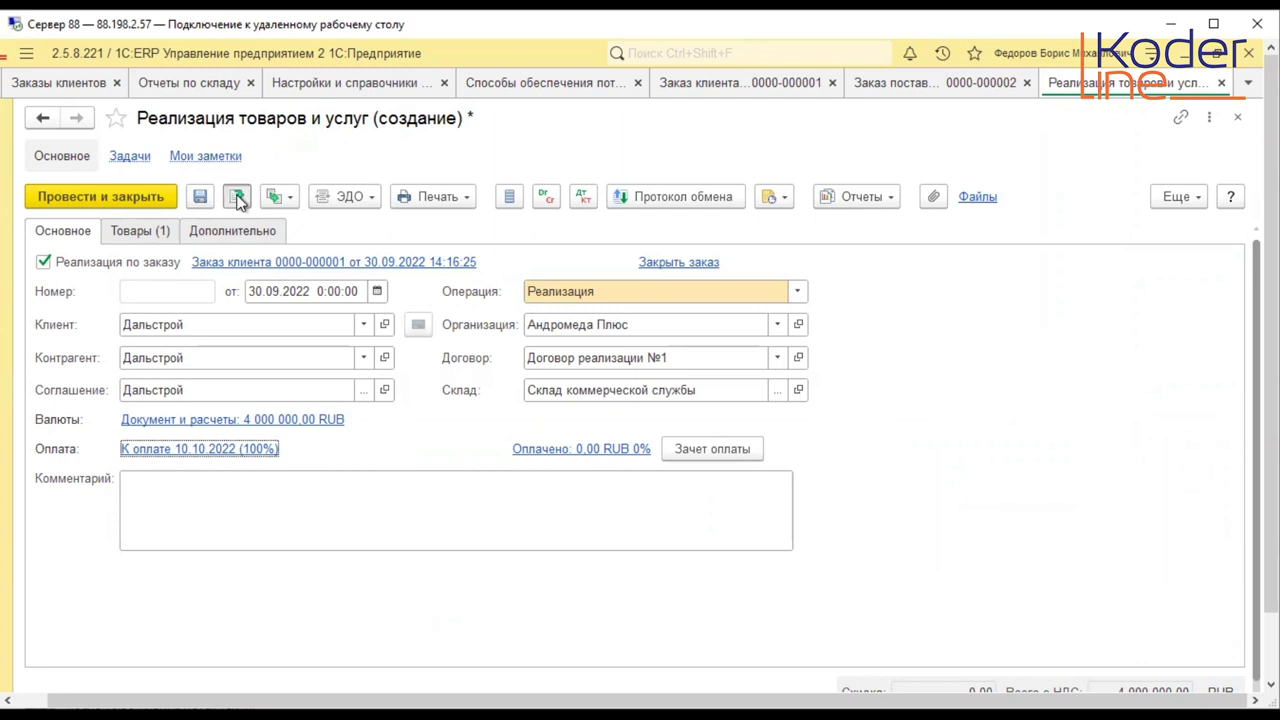
{"action": "left_click", "coordinate": [158, 233]}
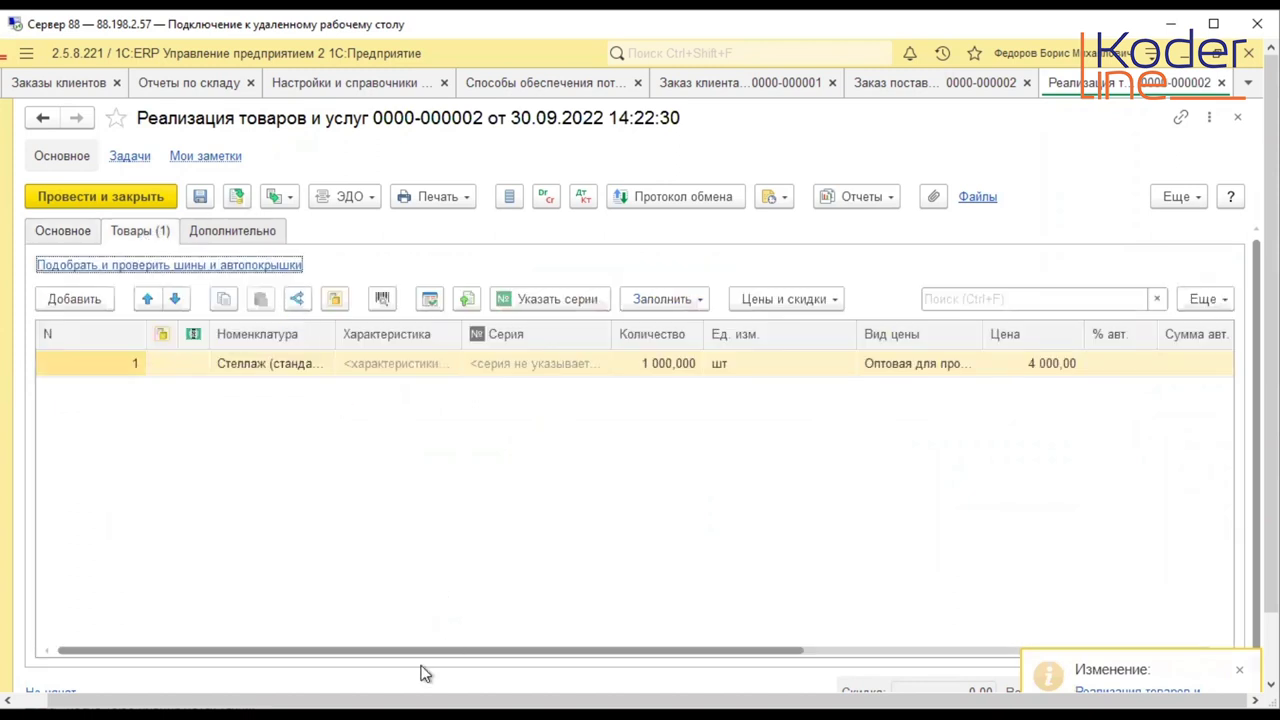
{"action": "left_click_drag", "start_coordinate": [420, 656], "coordinate": [1080, 660]}
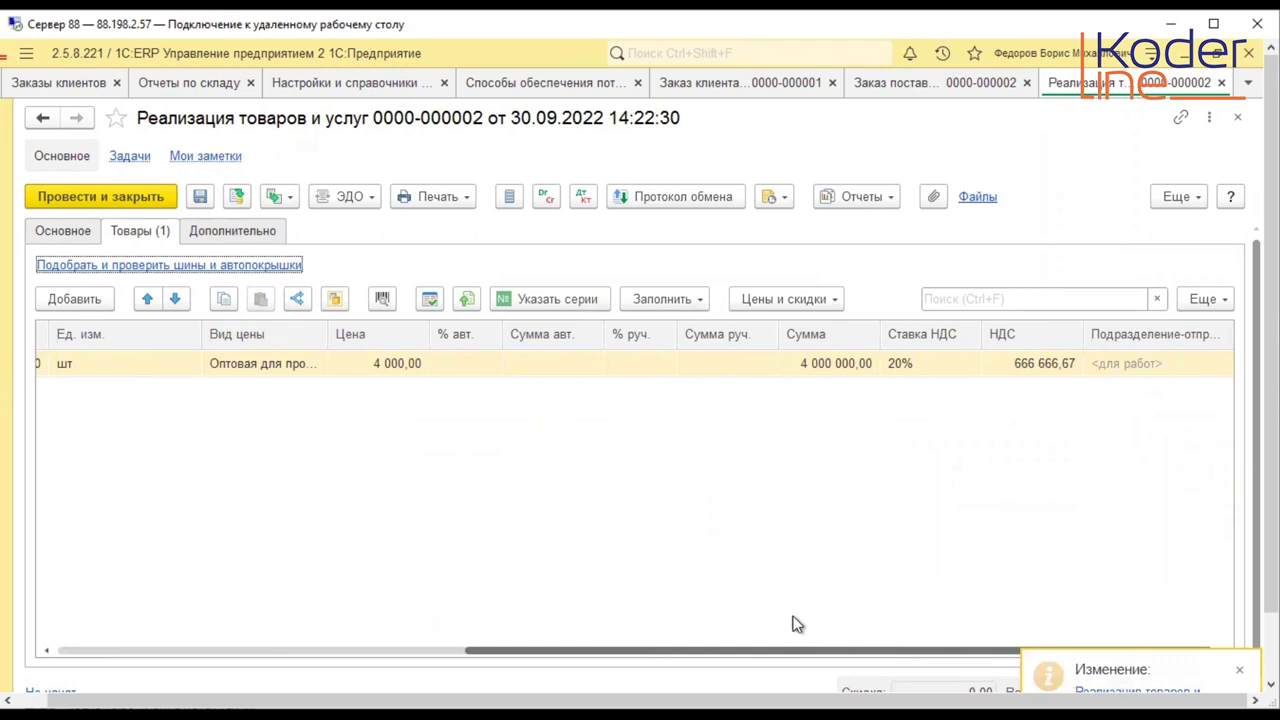
{"action": "scroll", "coordinate": [797, 624], "scroll_direction": "left", "scroll_amount": 10}
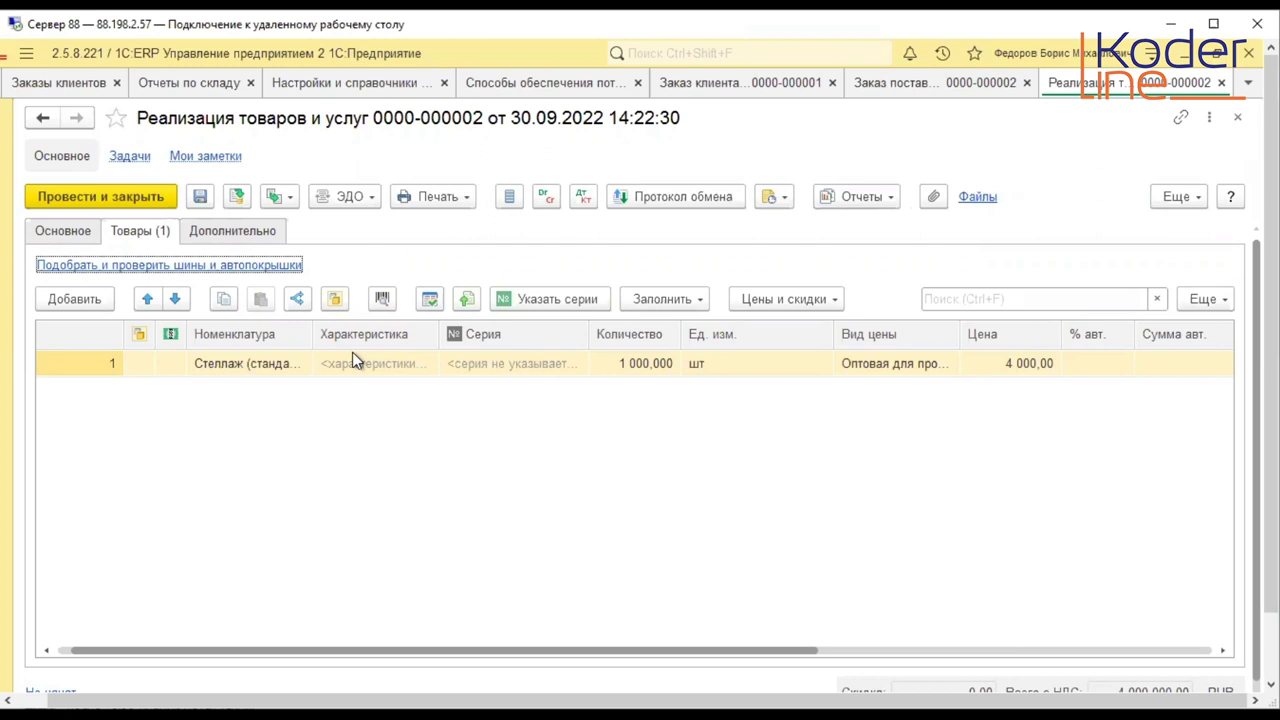
- Generate the Движения документа report for the sale and examine the Назначение recorded in the Товары на складах register
{"action": "left_click", "coordinate": [856, 199]}
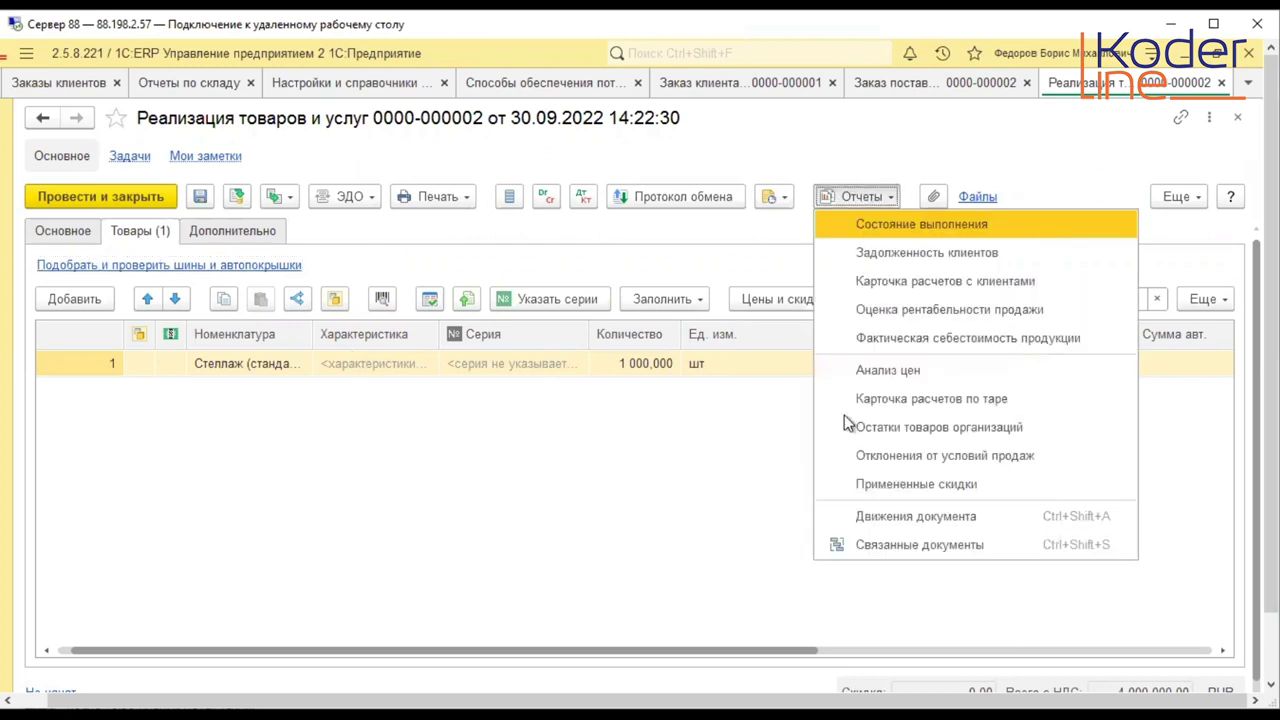
{"action": "left_click", "coordinate": [899, 515]}
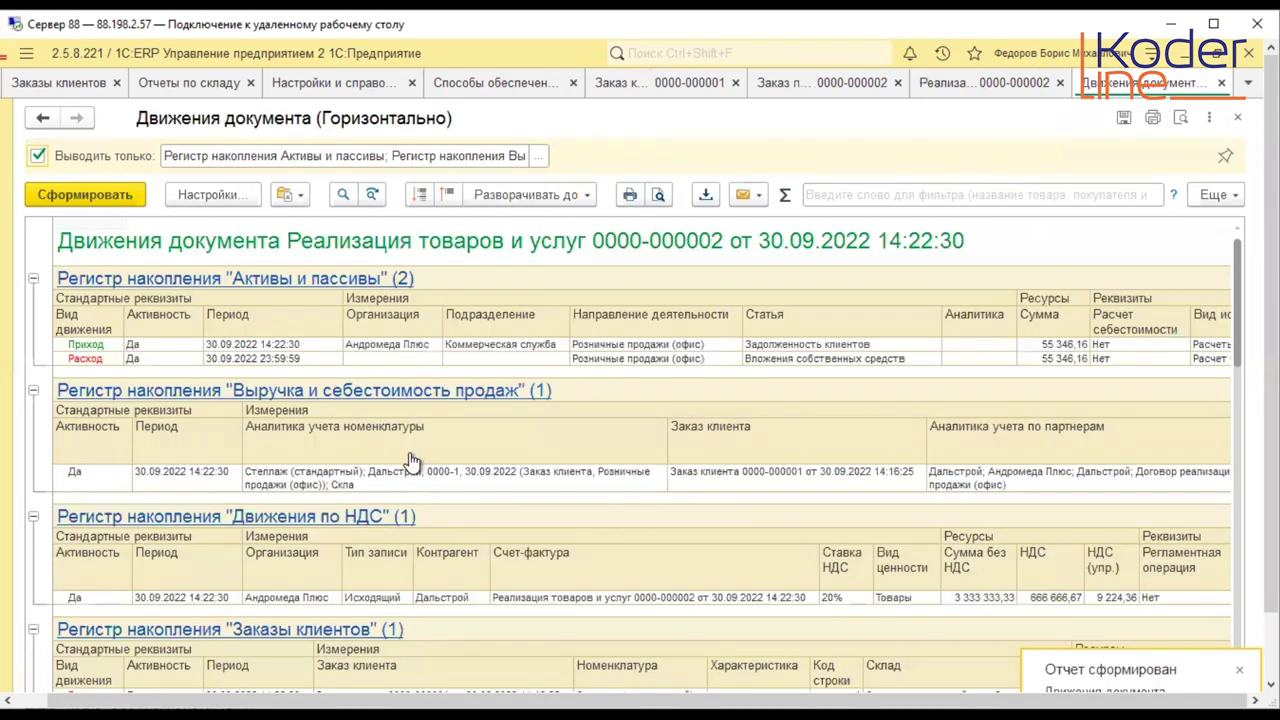
{"action": "scroll", "coordinate": [410, 458], "scroll_direction": "down", "scroll_amount": 10}
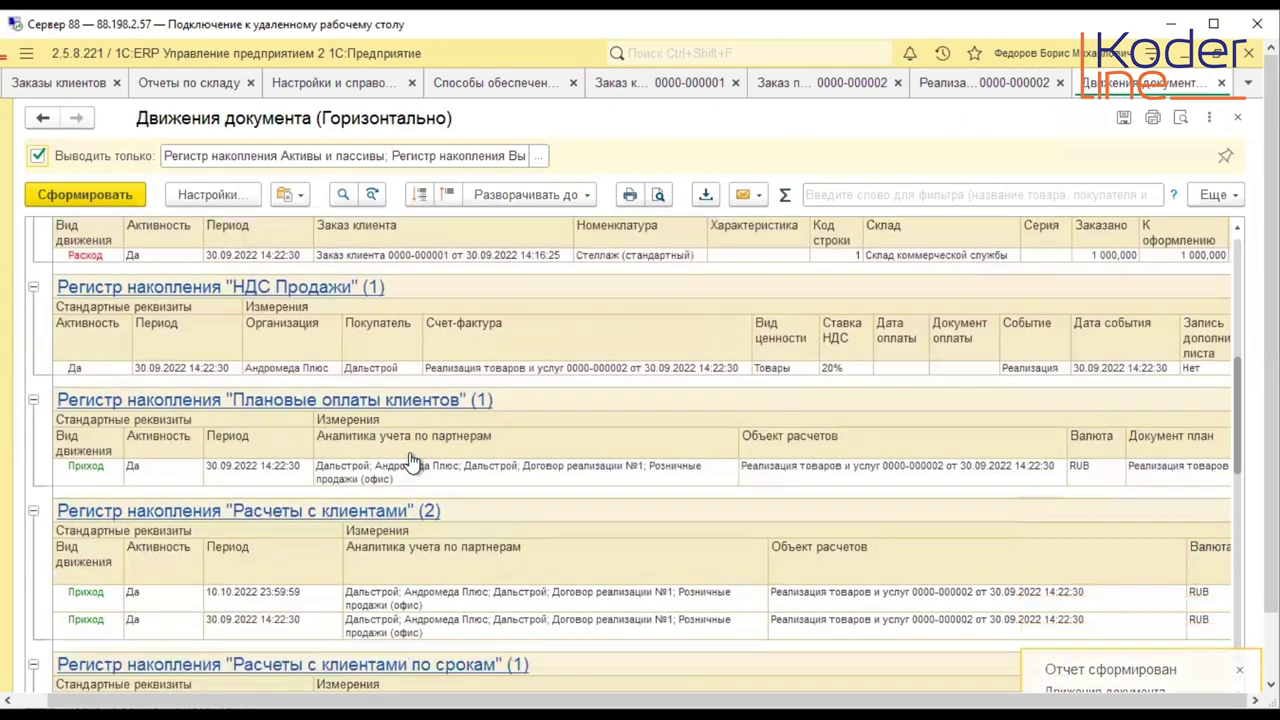
{"action": "scroll", "coordinate": [412, 458], "scroll_direction": "down", "scroll_amount": 9}
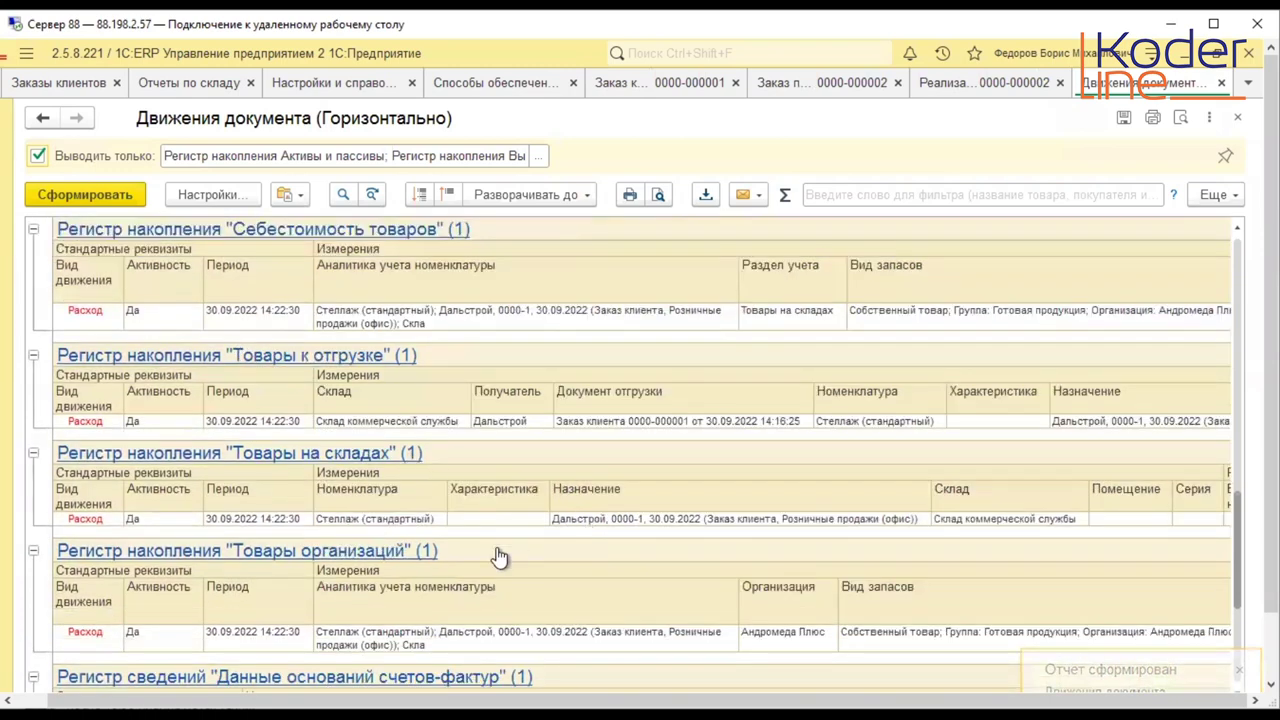
{"action": "left_click", "coordinate": [652, 518]}
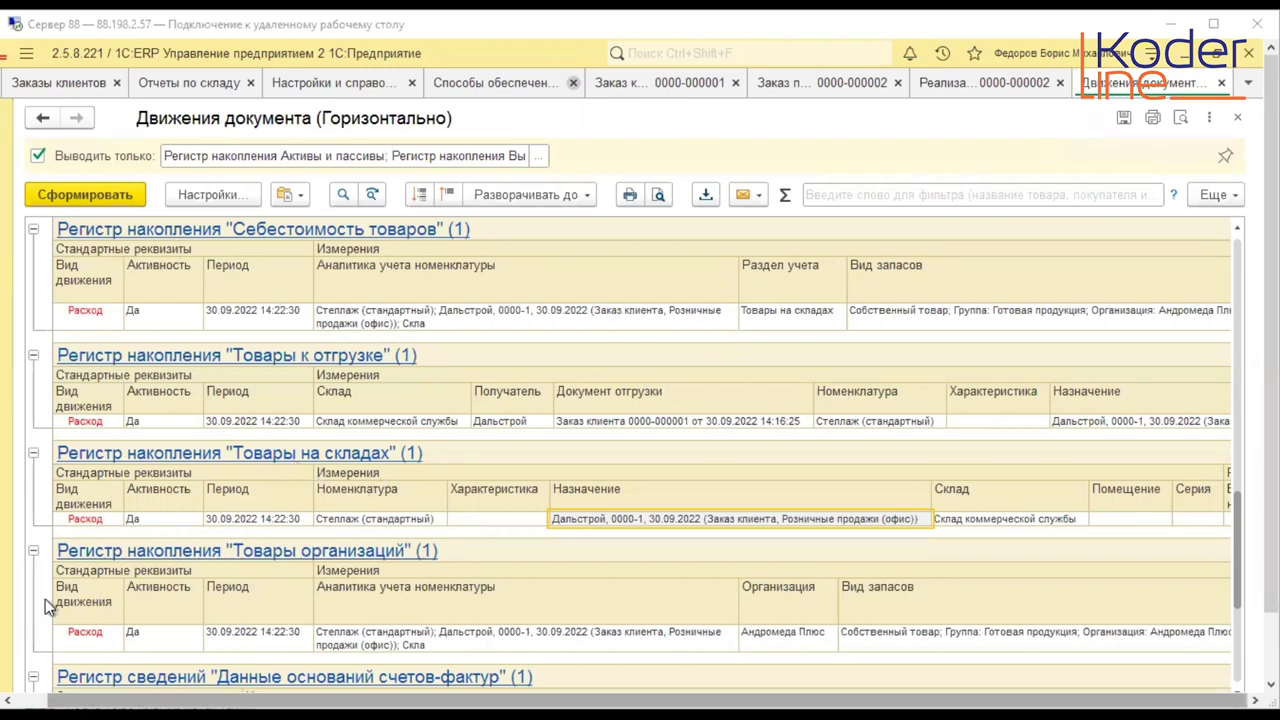
- Review the Учет товаров settings in Финансовый результат и контроллинг, including Обособленный учет себестоимости
{"action": "scroll", "coordinate": [40, 570], "scroll_direction": "left", "scroll_amount": 1}
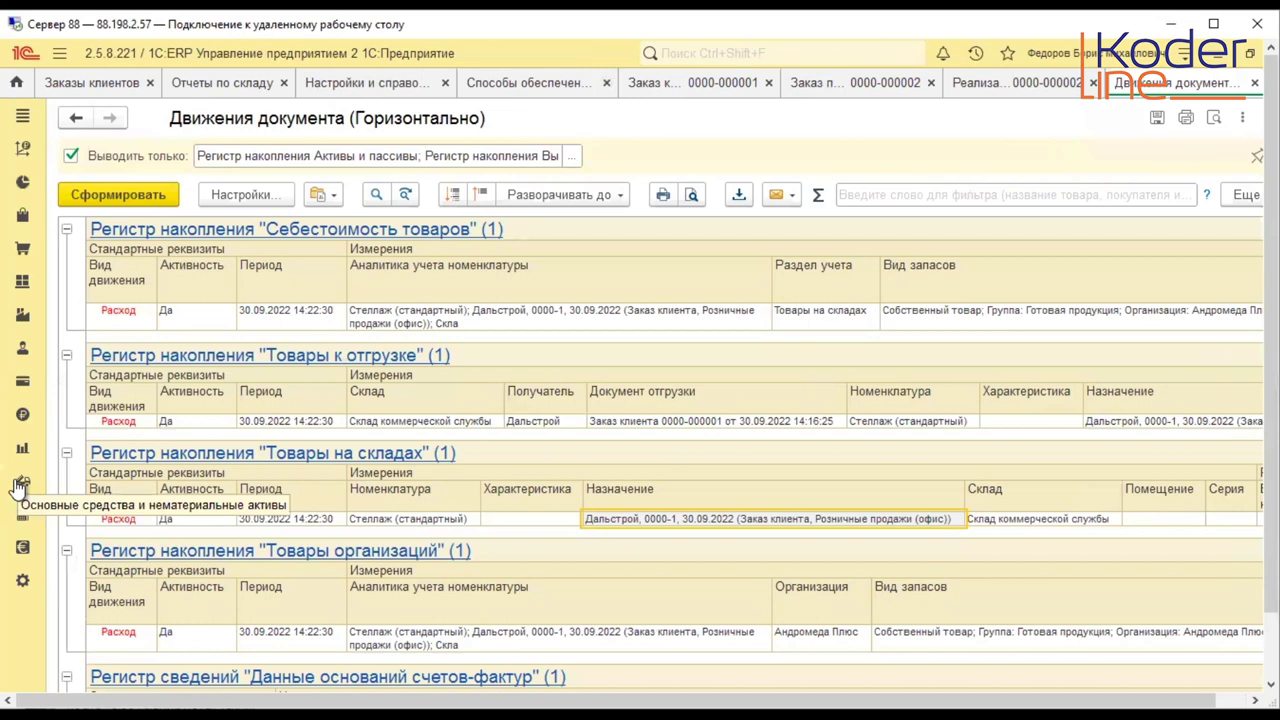
{"action": "left_click", "coordinate": [24, 585]}
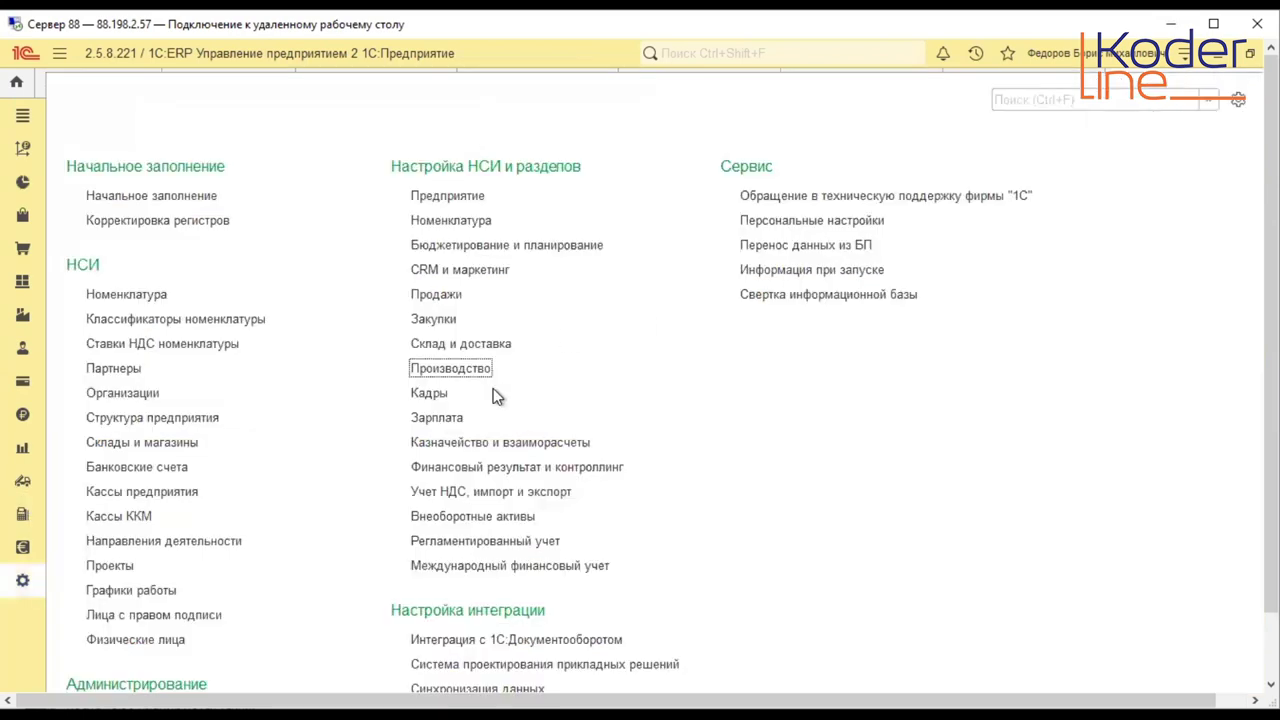
{"action": "left_click", "coordinate": [476, 467]}
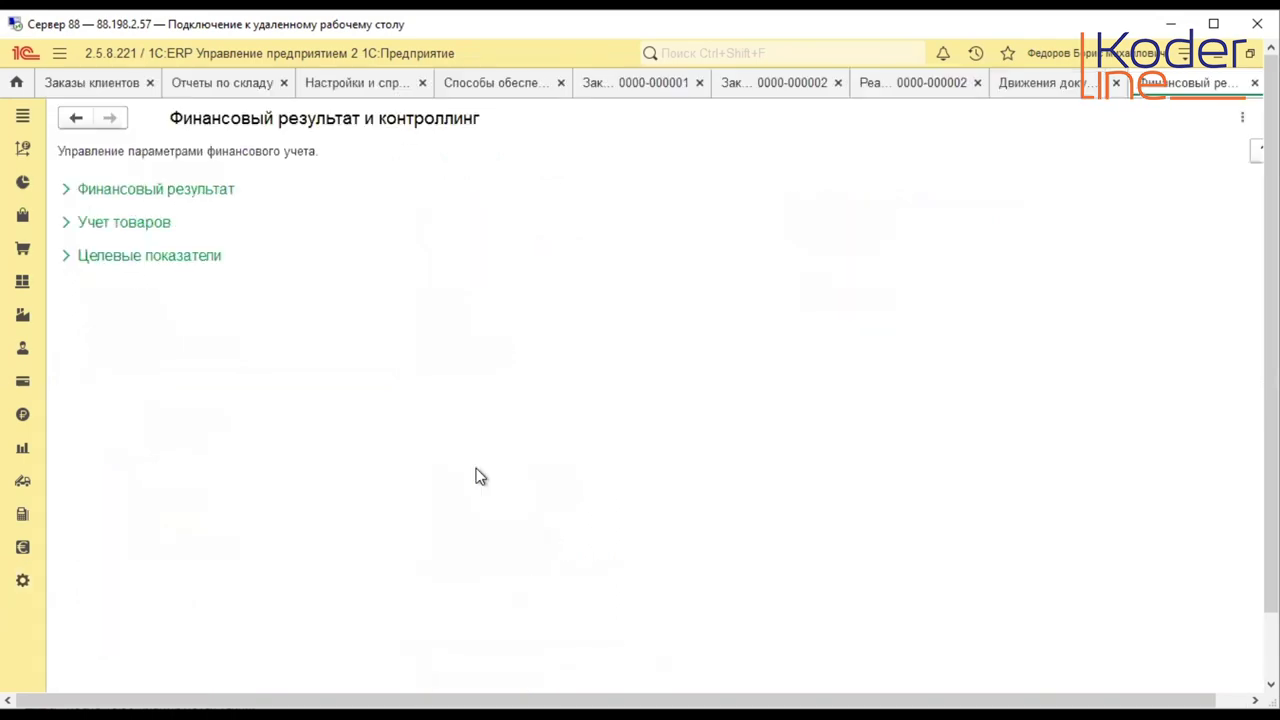
{"action": "left_click", "coordinate": [118, 226]}
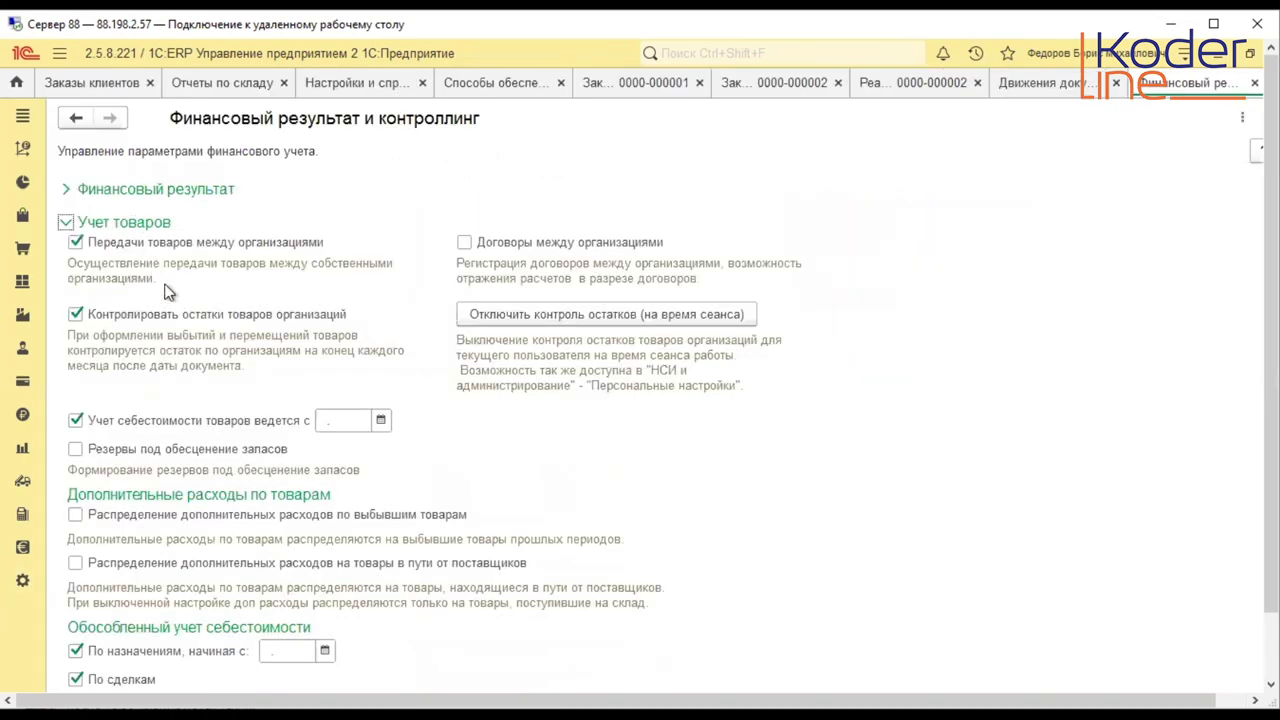
{"action": "scroll", "coordinate": [168, 290], "scroll_direction": "down", "scroll_amount": 2}
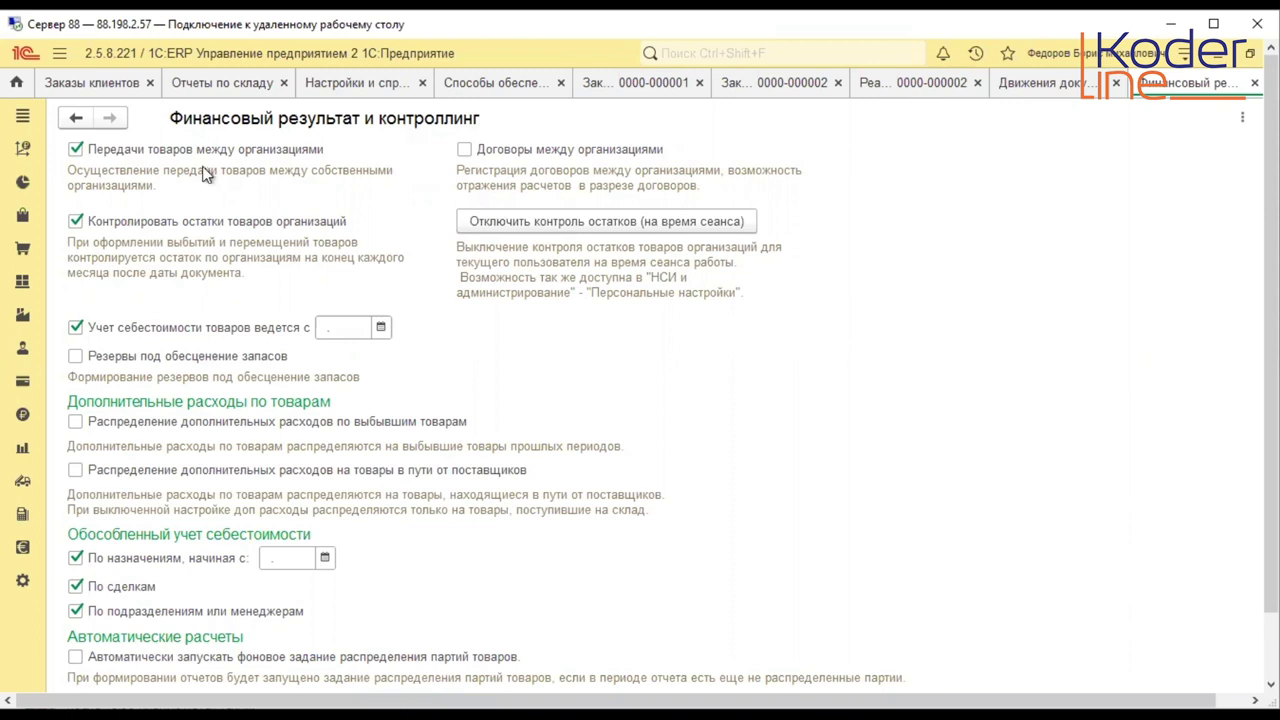
- Look through the Оптовые продажи settings of the Продажи section to find the Обособление товаров option for customer orders
{"action": "left_click", "coordinate": [22, 582]}
{"action": "left_click", "coordinate": [449, 296]}
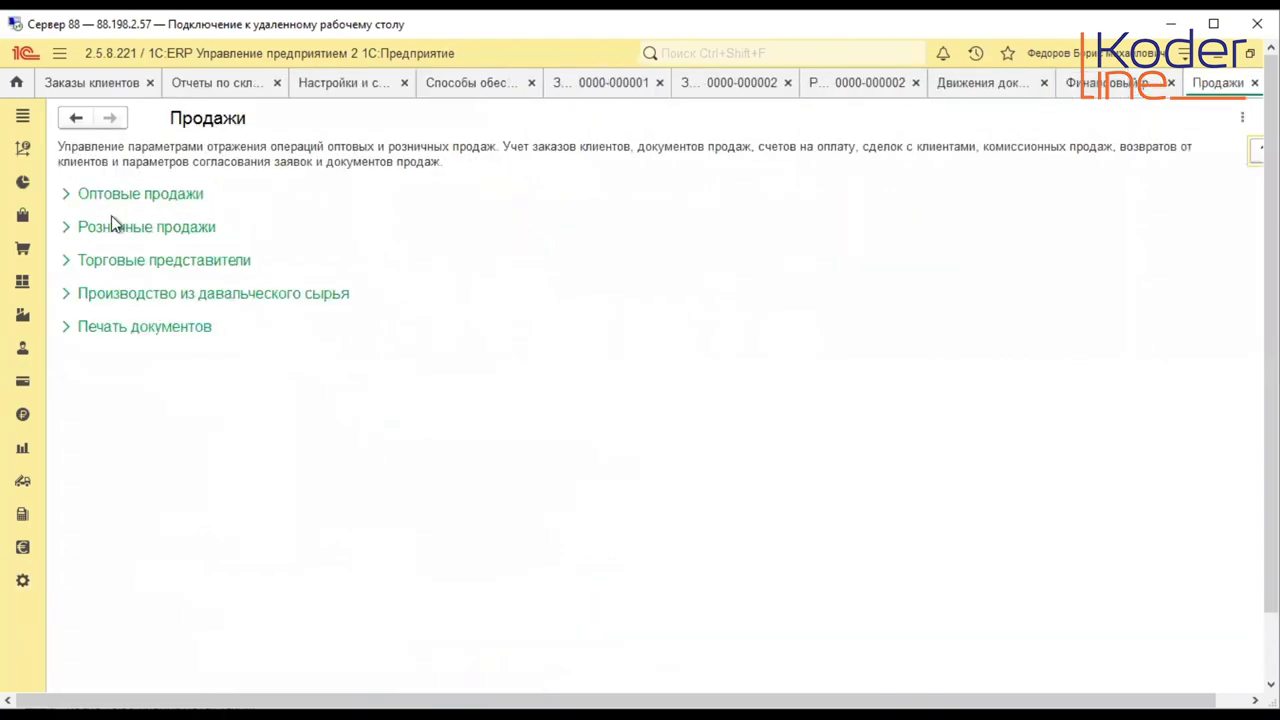
{"action": "left_click", "coordinate": [138, 196]}
{"action": "scroll", "coordinate": [303, 295], "scroll_direction": "down", "scroll_amount": 10}
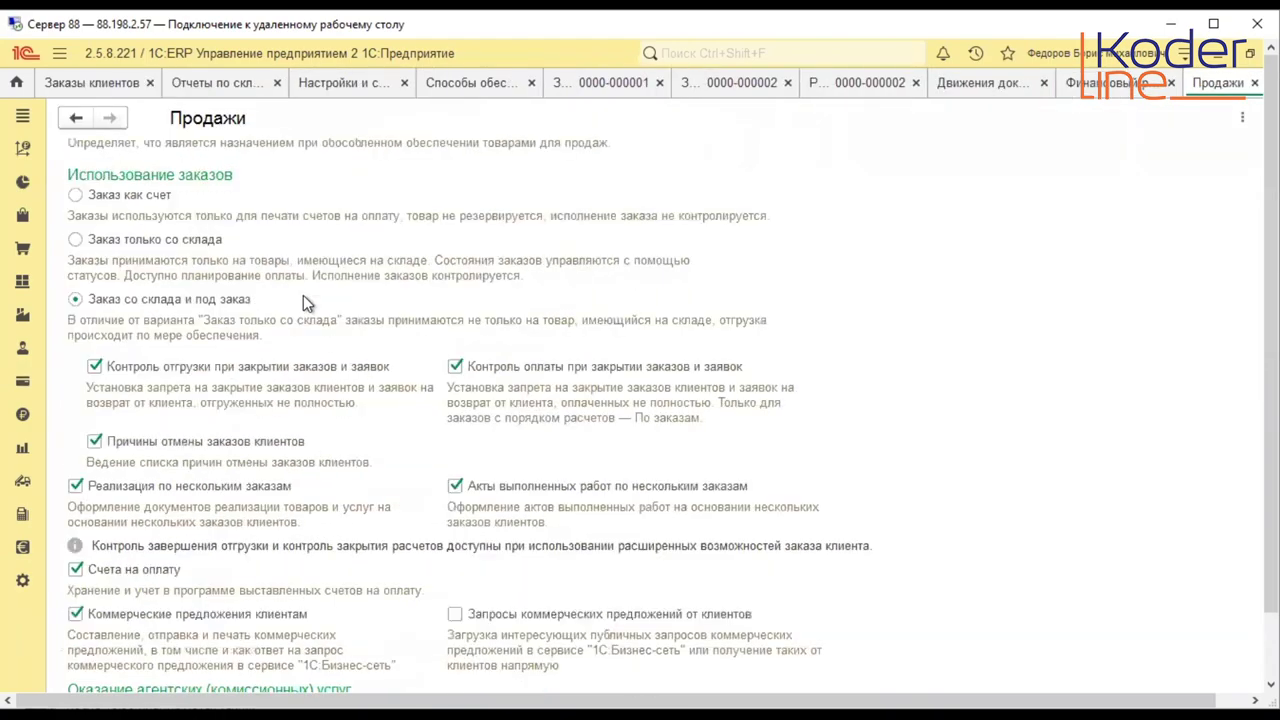
{"action": "scroll", "coordinate": [303, 295], "scroll_direction": "down", "scroll_amount": 15}
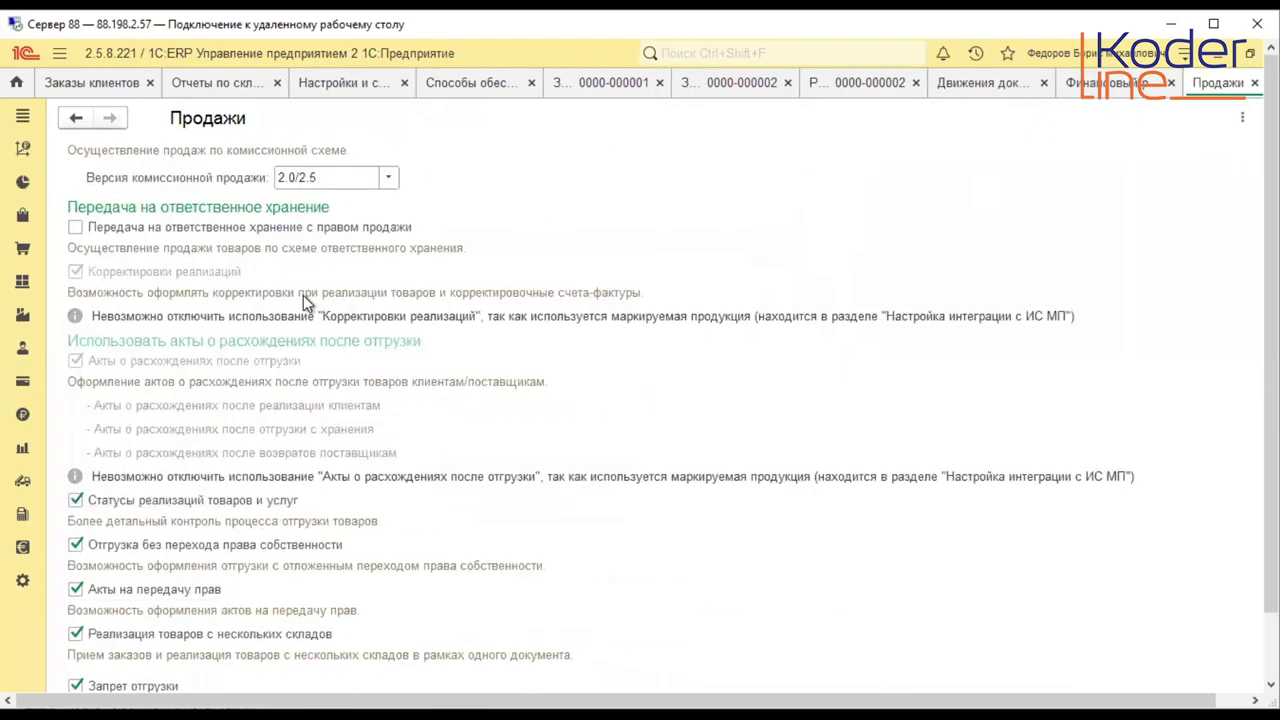
{"action": "scroll", "coordinate": [303, 295], "scroll_direction": "down", "scroll_amount": 15}
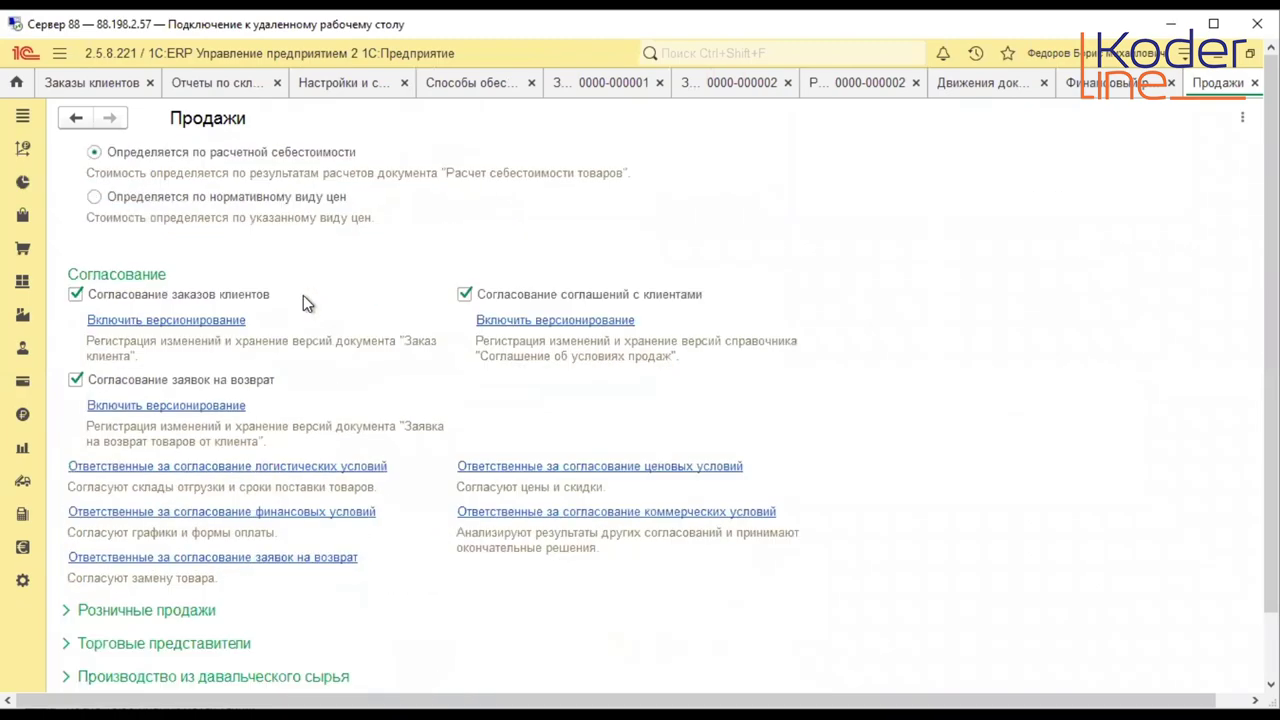
{"action": "scroll", "coordinate": [220, 553], "scroll_direction": "up", "scroll_amount": 4}
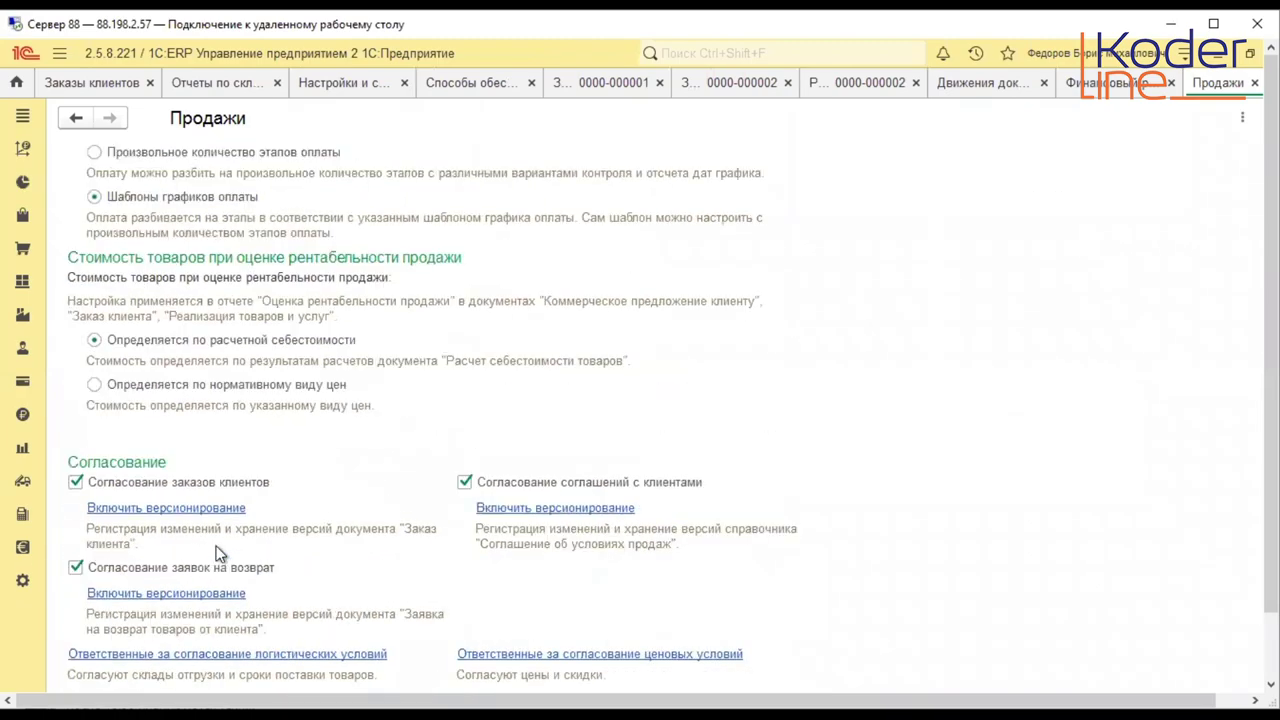
{"action": "scroll", "coordinate": [220, 553], "scroll_direction": "up", "scroll_amount": 15}
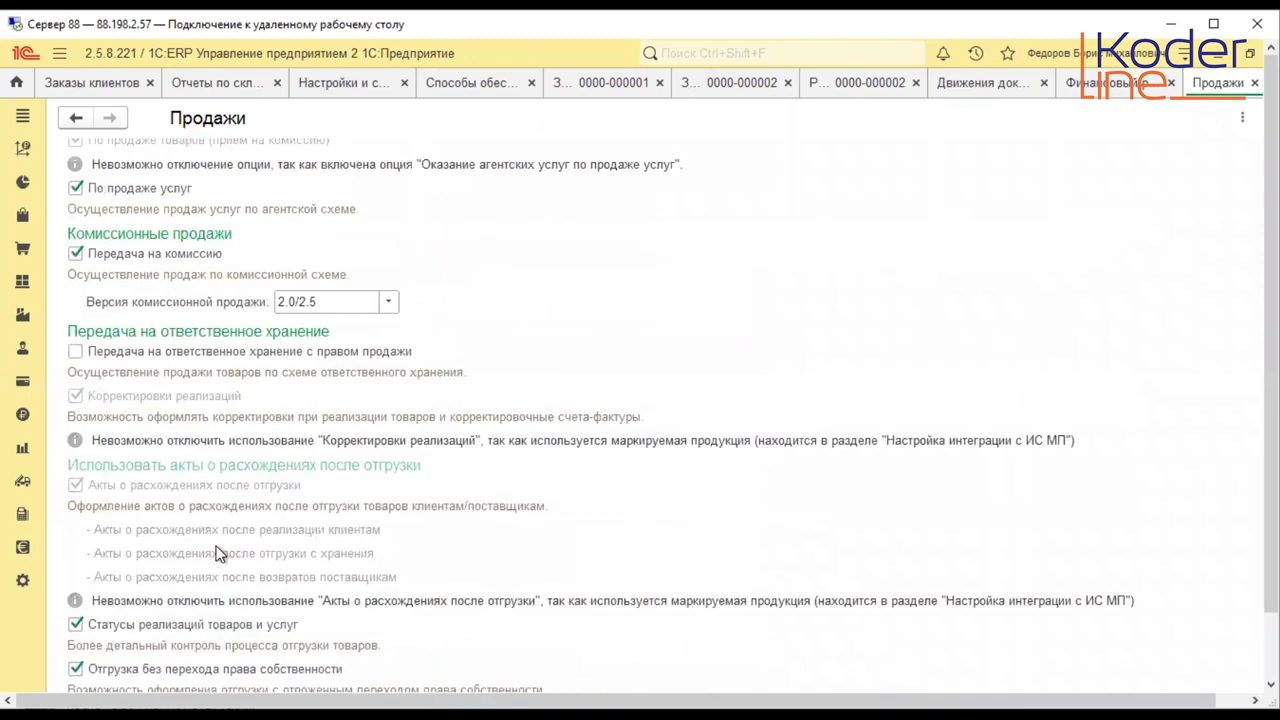
{"action": "scroll", "coordinate": [220, 553], "scroll_direction": "up", "scroll_amount": 15}
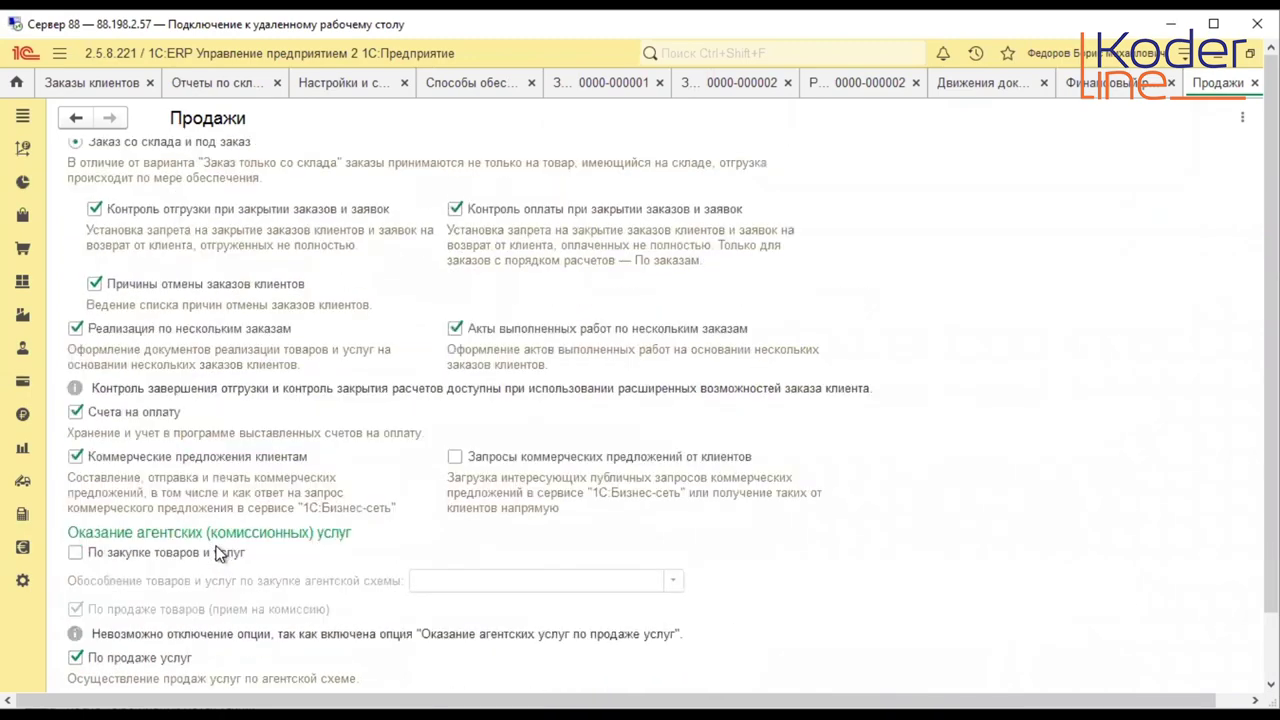
{"action": "scroll", "coordinate": [218, 553], "scroll_direction": "up", "scroll_amount": 6}
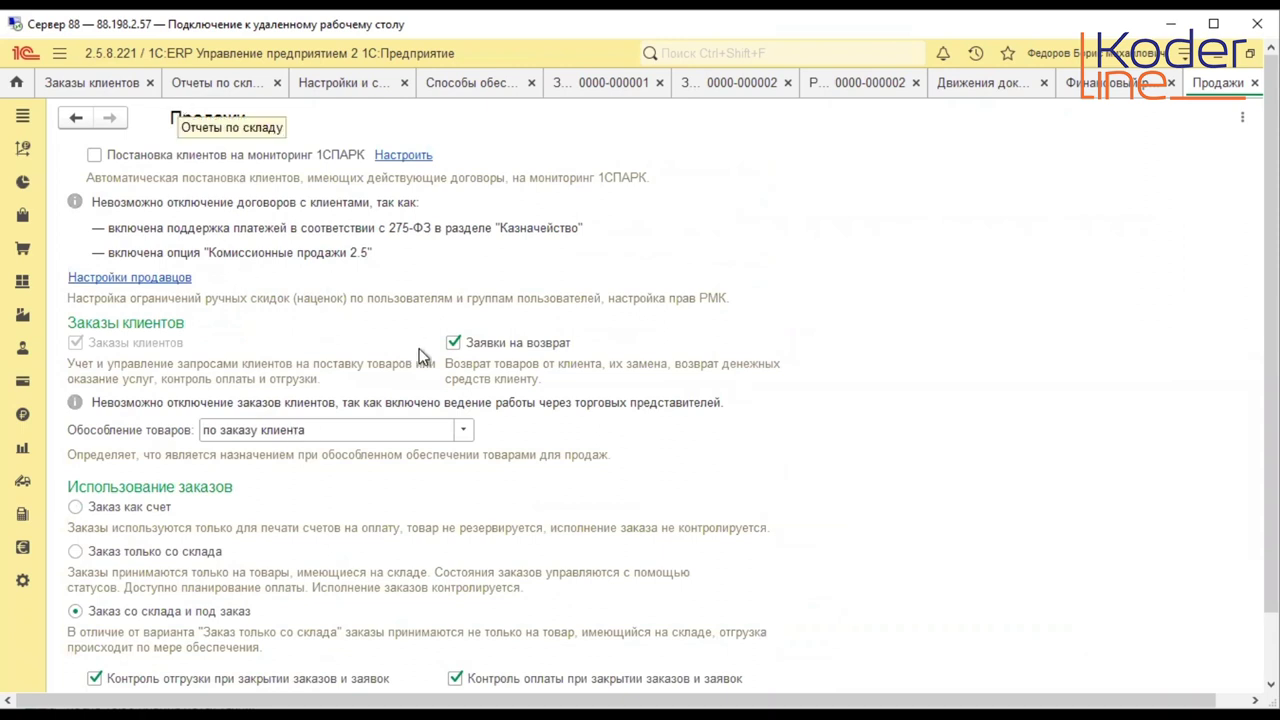
- Set Обособление товаров for customer orders to по направлению деятельности and close every open form except Заказы клиентов
{"action": "left_click", "coordinate": [464, 430]}
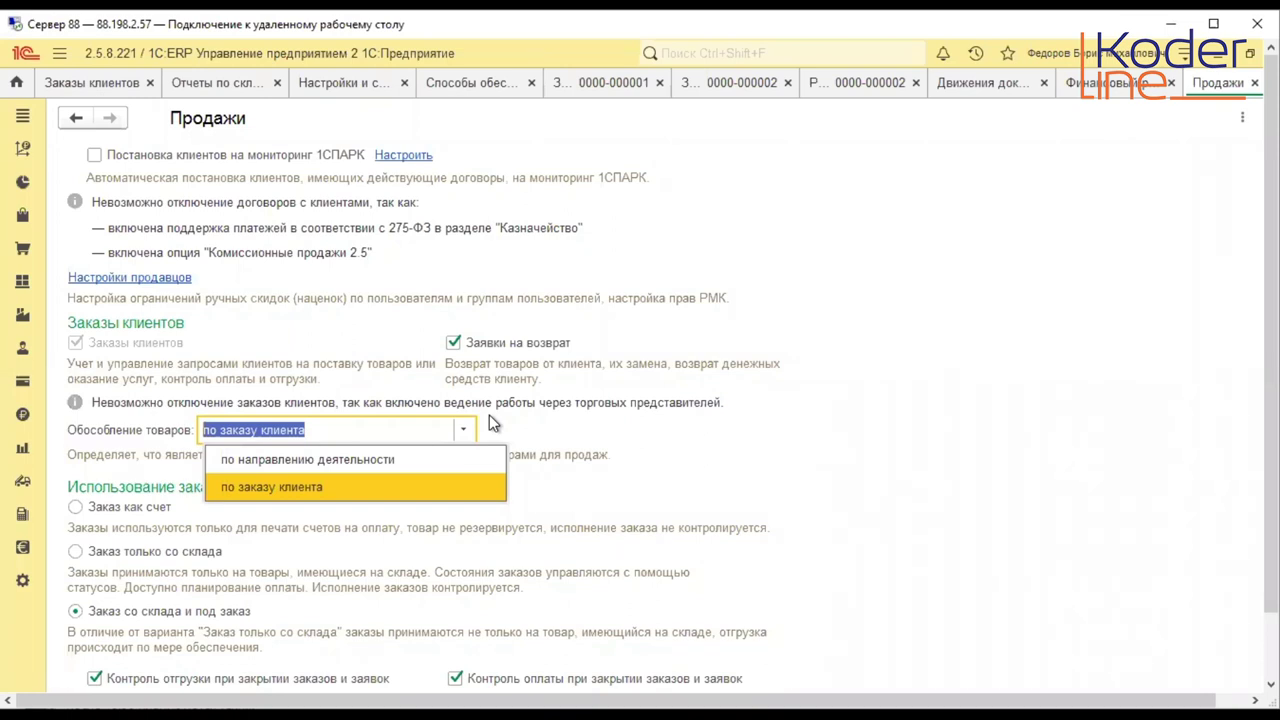
{"action": "left_click", "coordinate": [337, 460]}
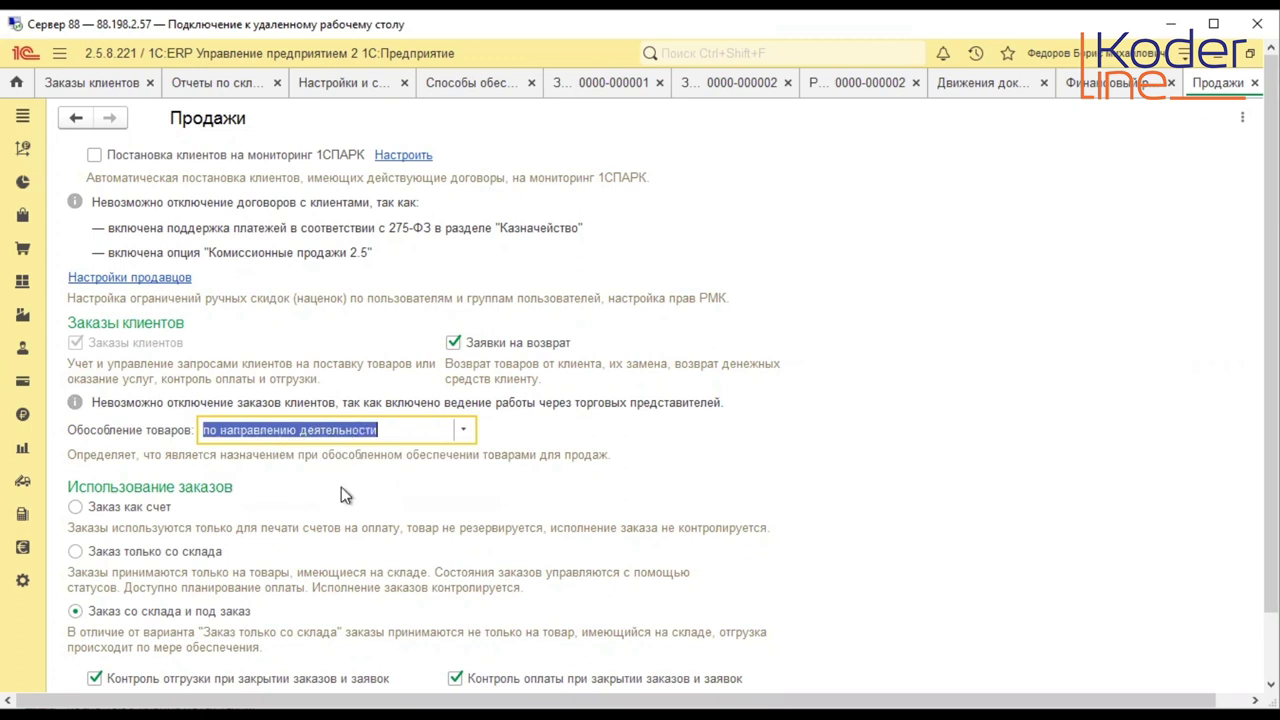
{"action": "right_click", "coordinate": [115, 88]}
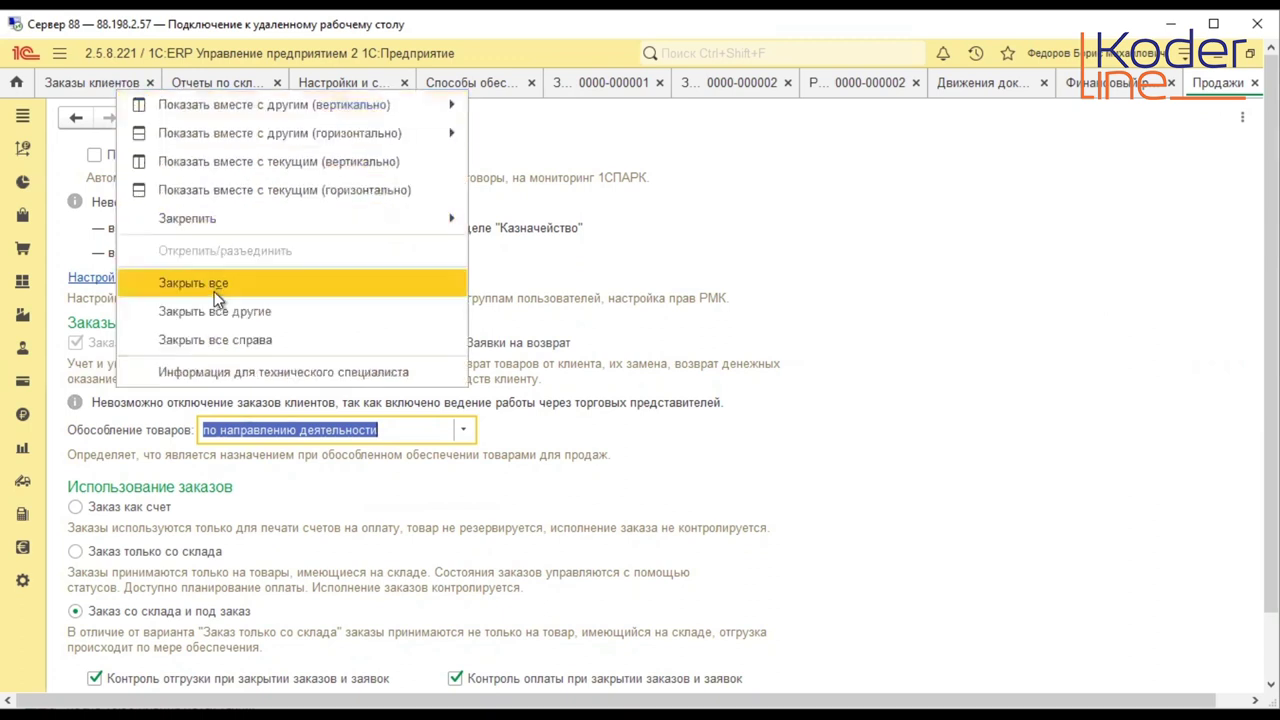
{"action": "key", "text": "Escape"}
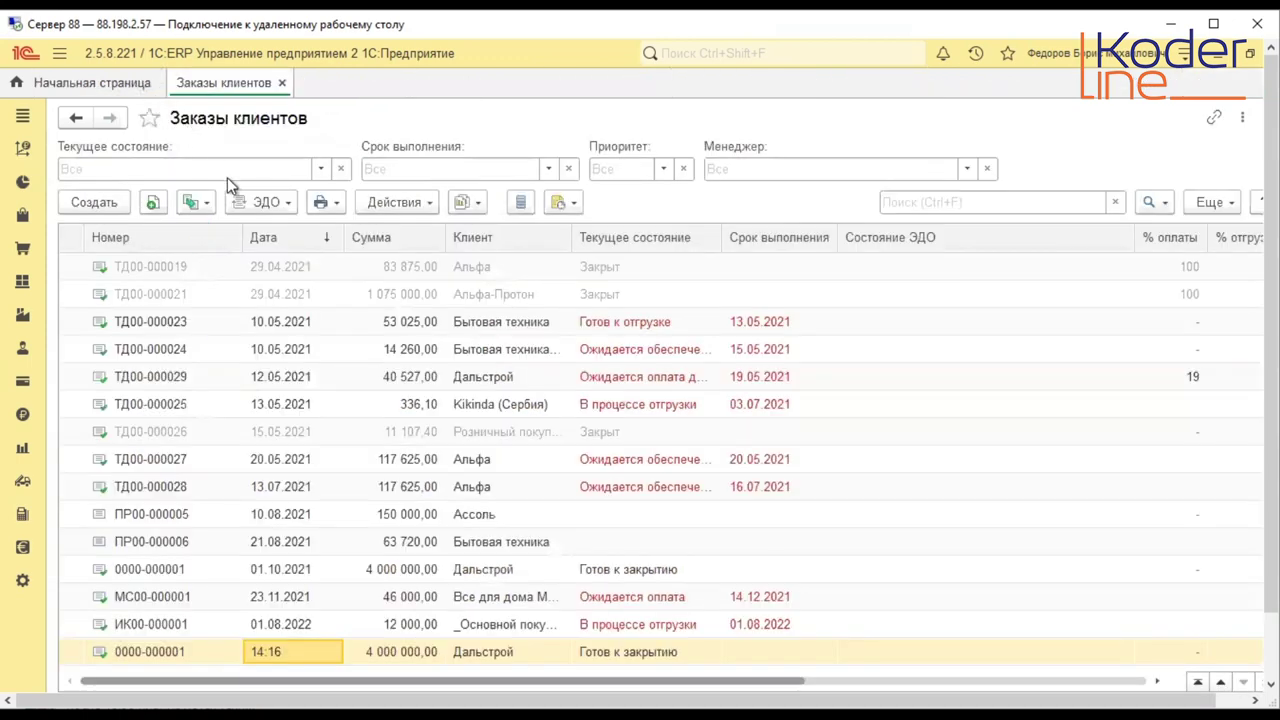
- Copy the latest Дальстрой customer order, mark its goods line as Обособленно and post the new order
{"action": "right_click", "coordinate": [279, 654]}
{"action": "left_click", "coordinate": [398, 414]}
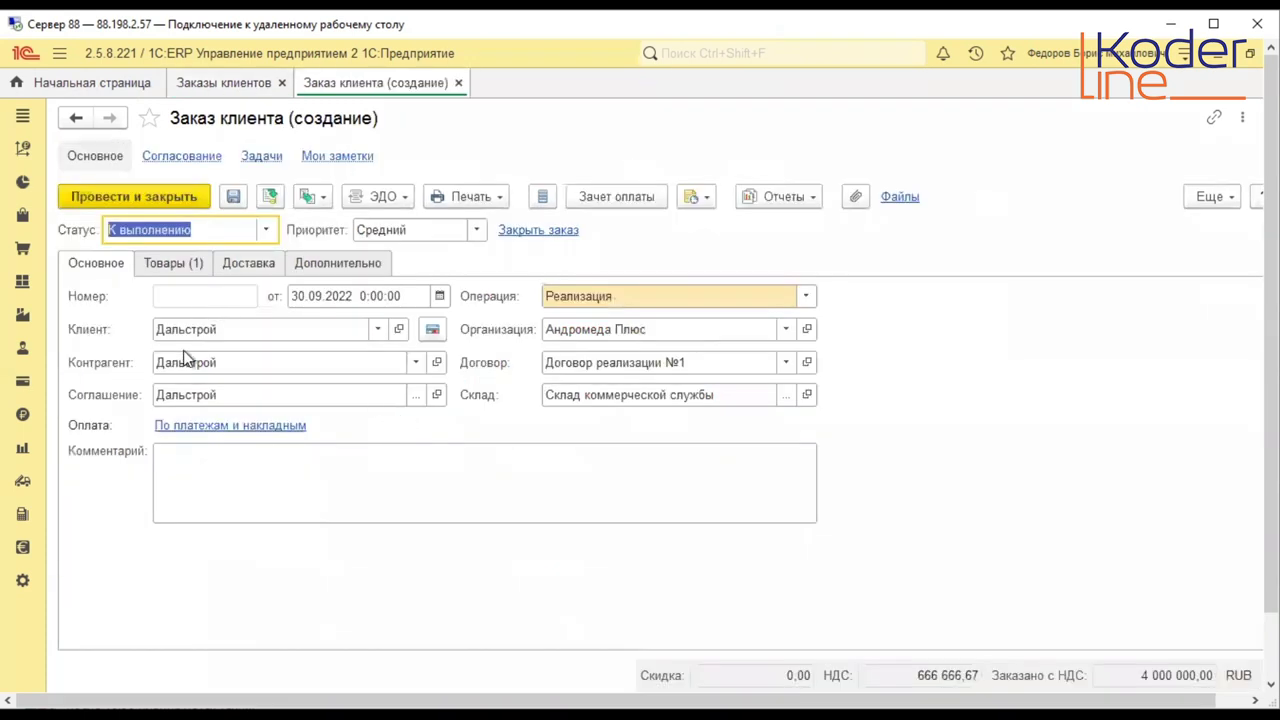
{"action": "left_click", "coordinate": [172, 263]}
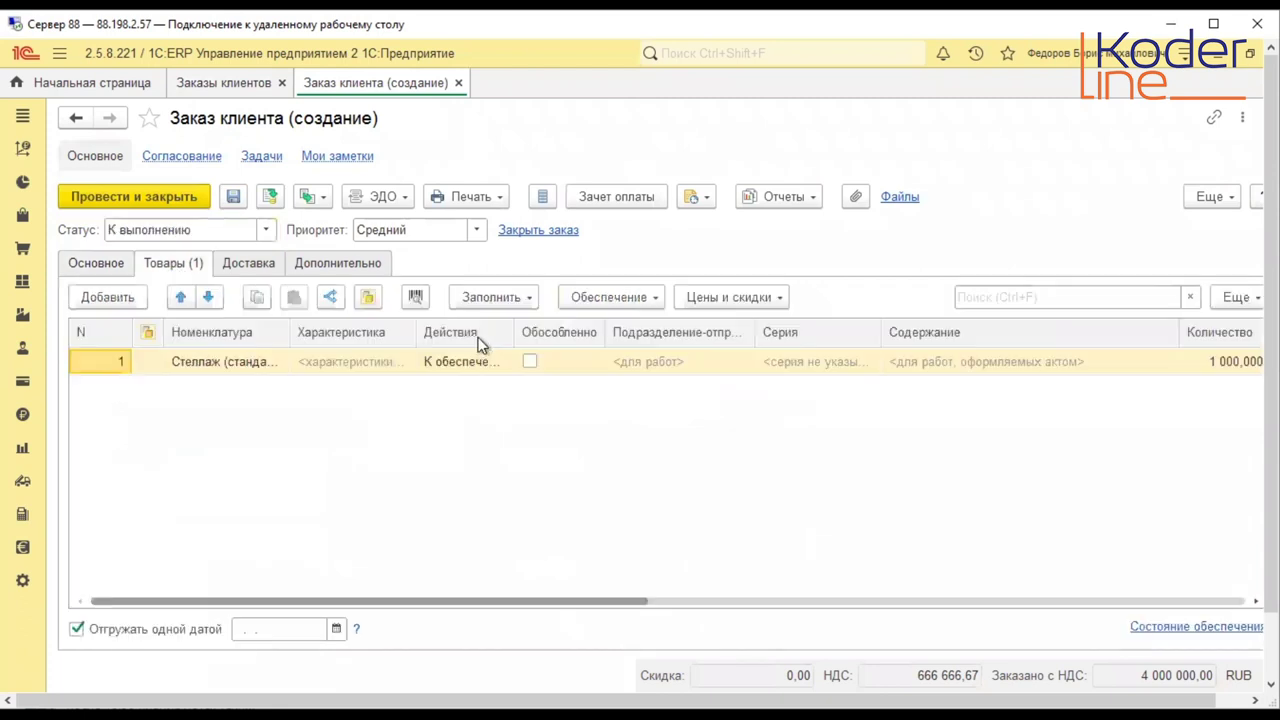
{"action": "left_click", "coordinate": [529, 361]}
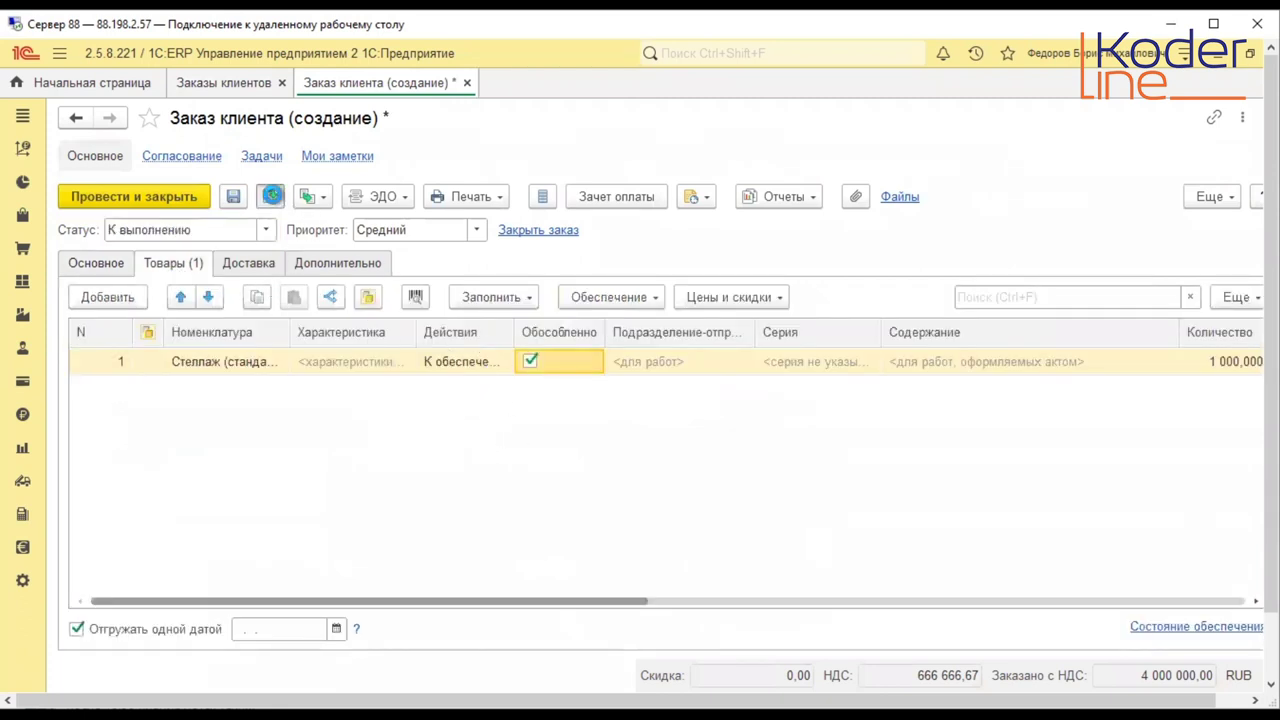
{"action": "left_click", "coordinate": [273, 198]}
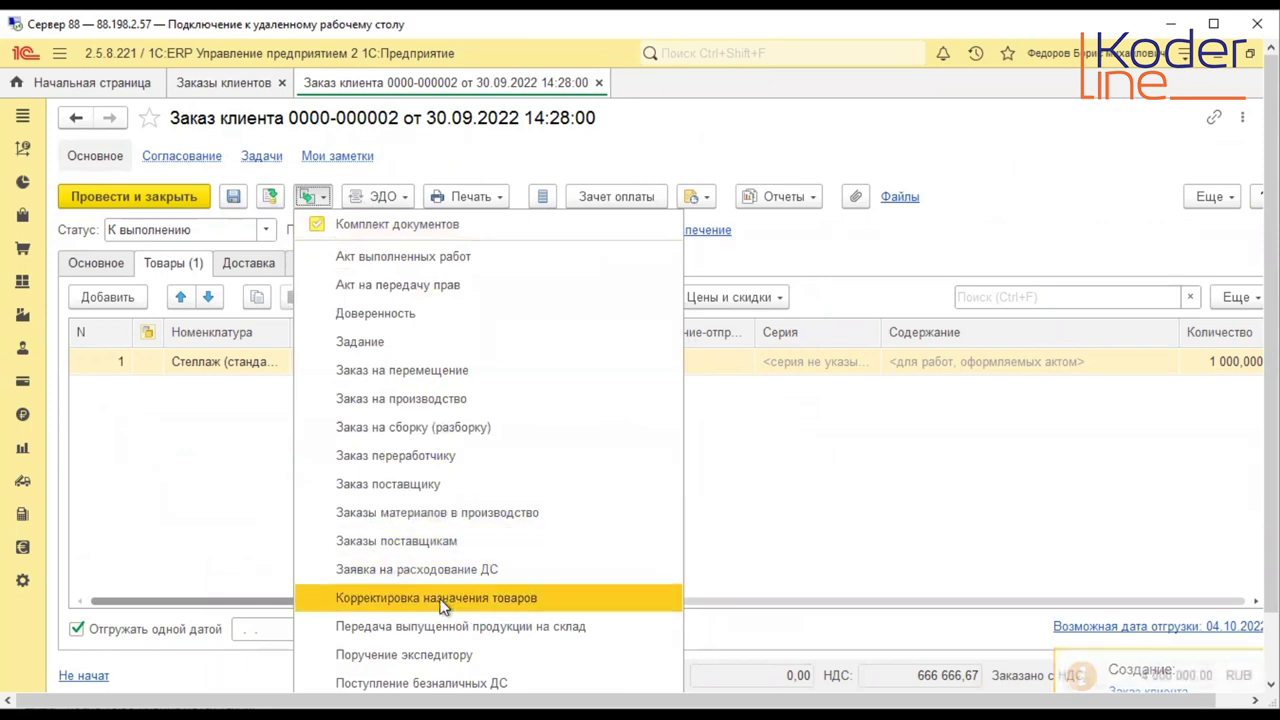
- Generate a Заказ поставщику from the customer order and examine the Назначение filled in its goods line
{"action": "left_click", "coordinate": [436, 484]}
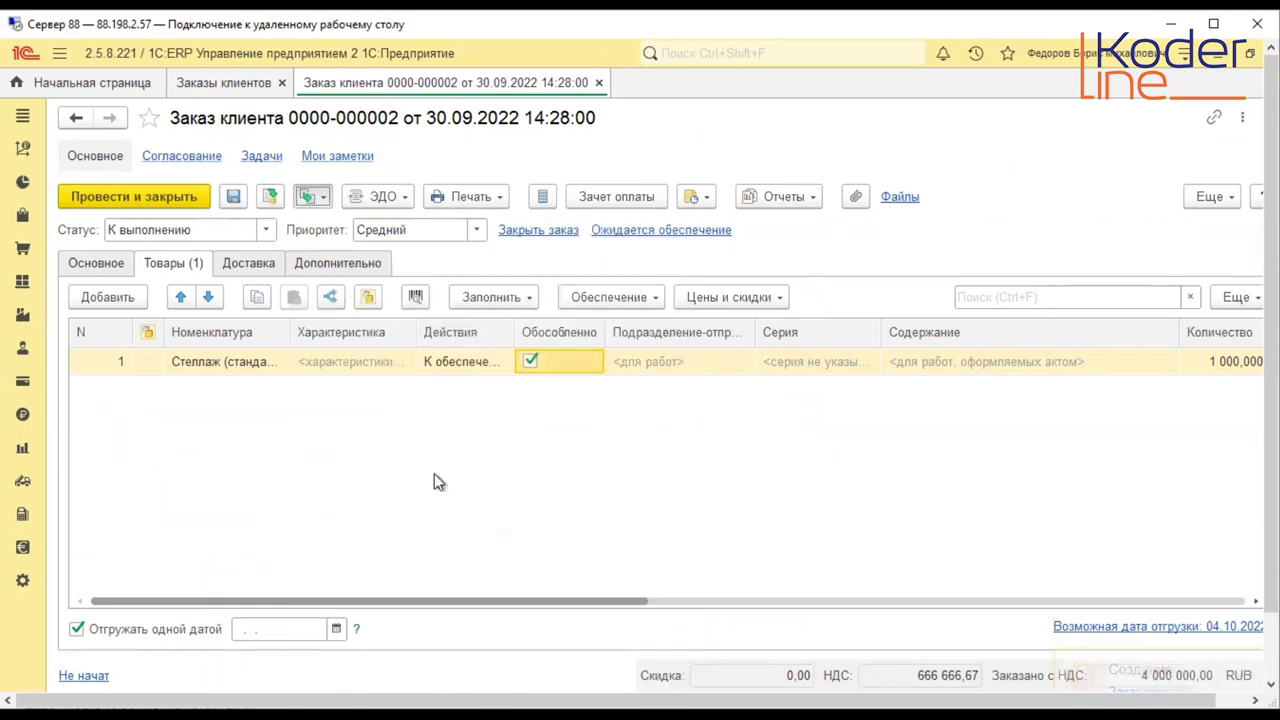
{"action": "left_click", "coordinate": [200, 266]}
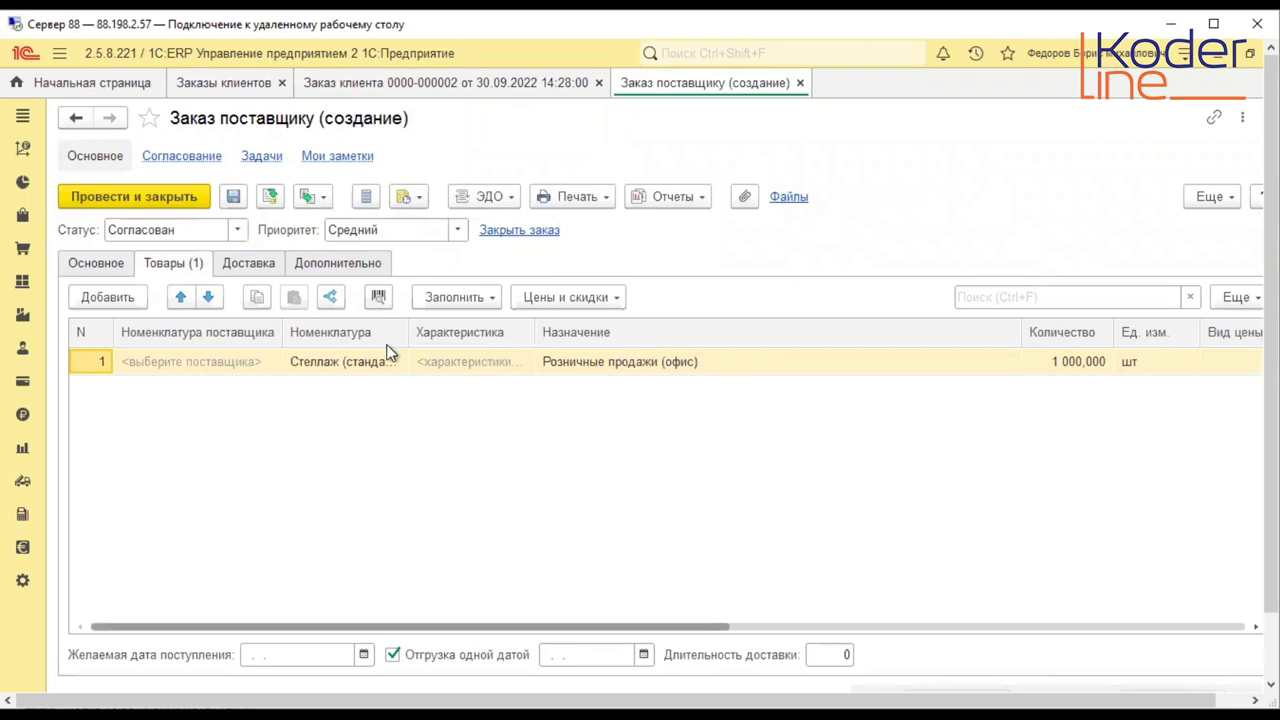
{"action": "left_click", "coordinate": [674, 362]}
{"action": "left_click_drag", "start_coordinate": [601, 625], "coordinate": [746, 626]}
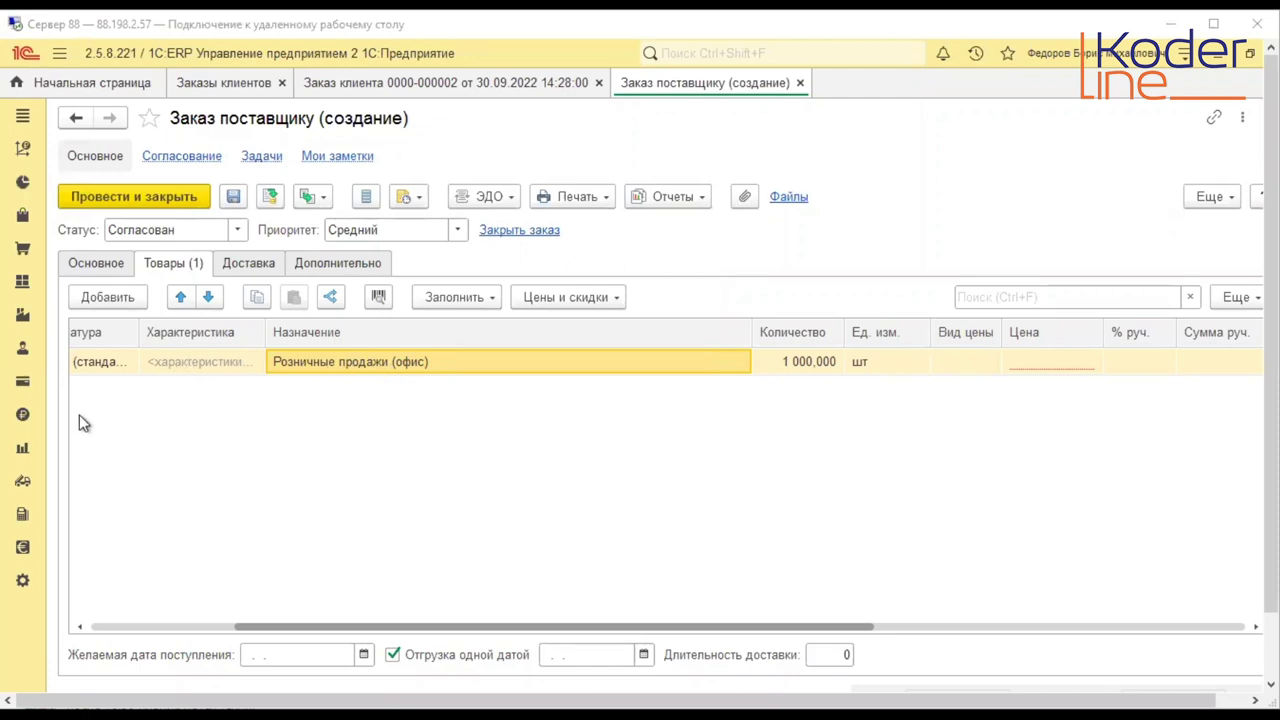
- Open the Направления деятельности list and expand Производственная деятельность and Андромеда Сервис to review their entries
{"action": "left_click", "coordinate": [23, 418]}
{"action": "left_click", "coordinate": [23, 448]}
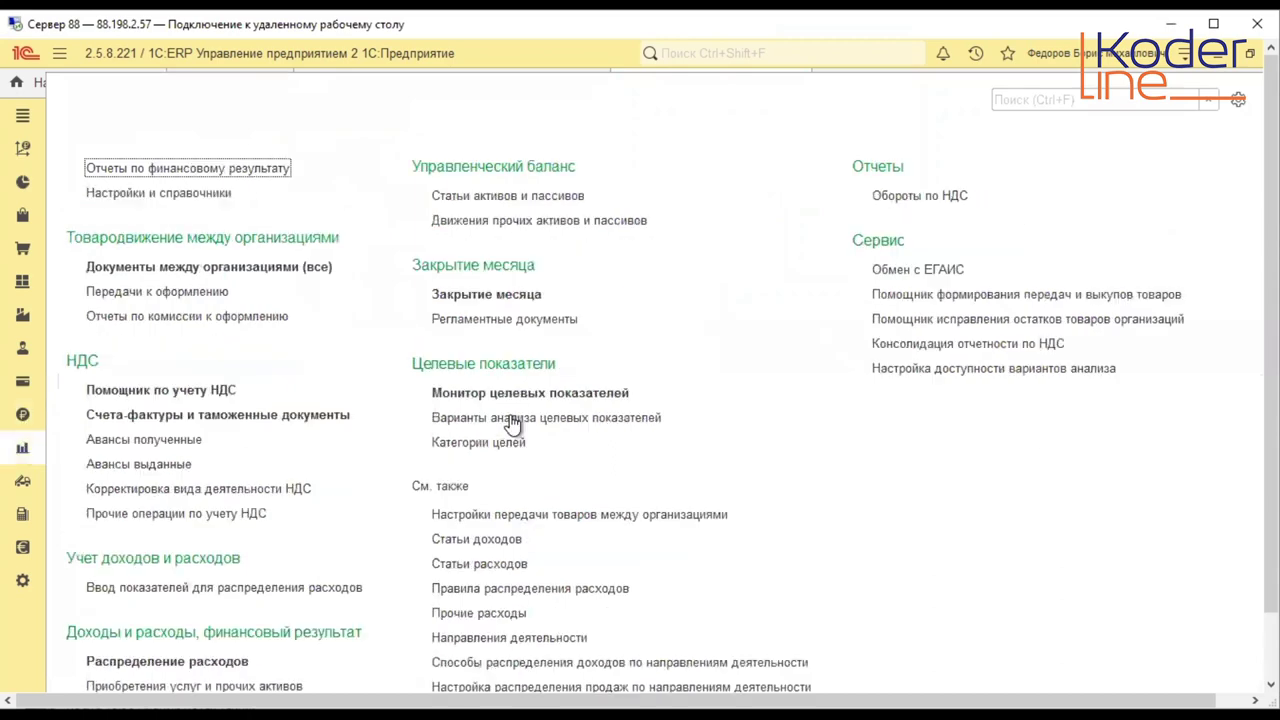
{"action": "scroll", "coordinate": [613, 596], "scroll_direction": "down", "scroll_amount": 2}
{"action": "left_click", "coordinate": [518, 567]}
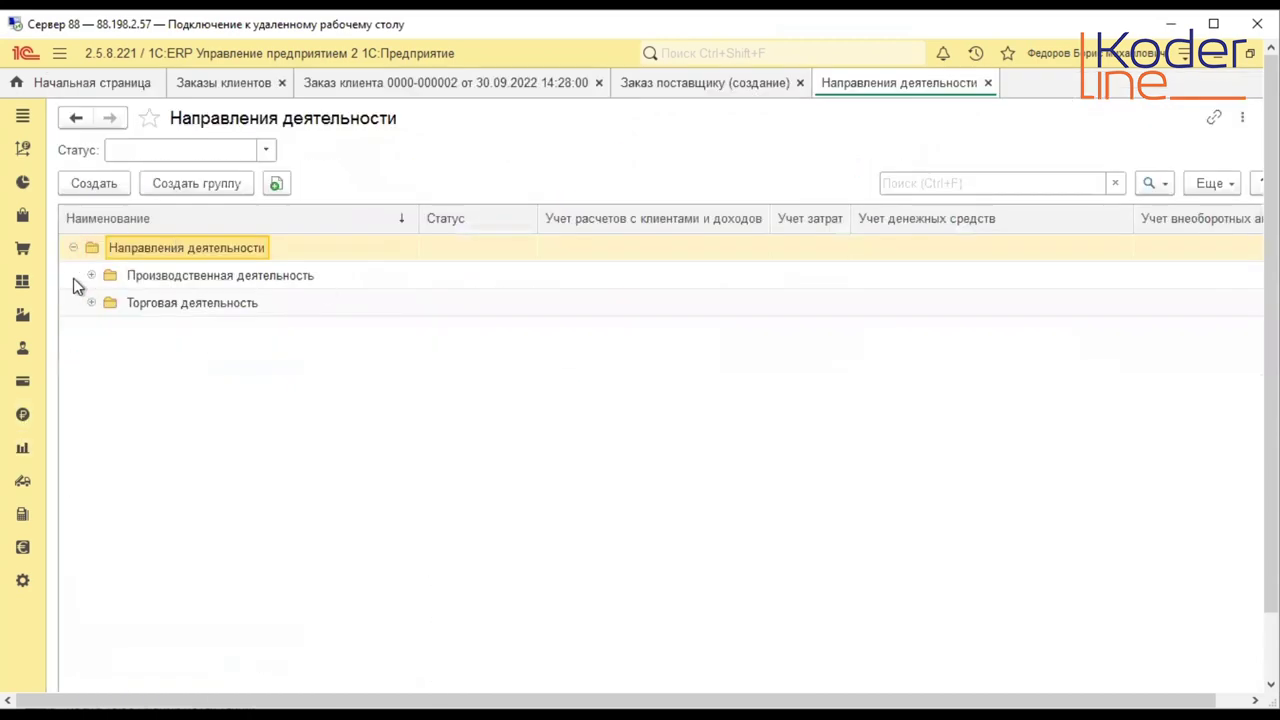
{"action": "left_click", "coordinate": [90, 276]}
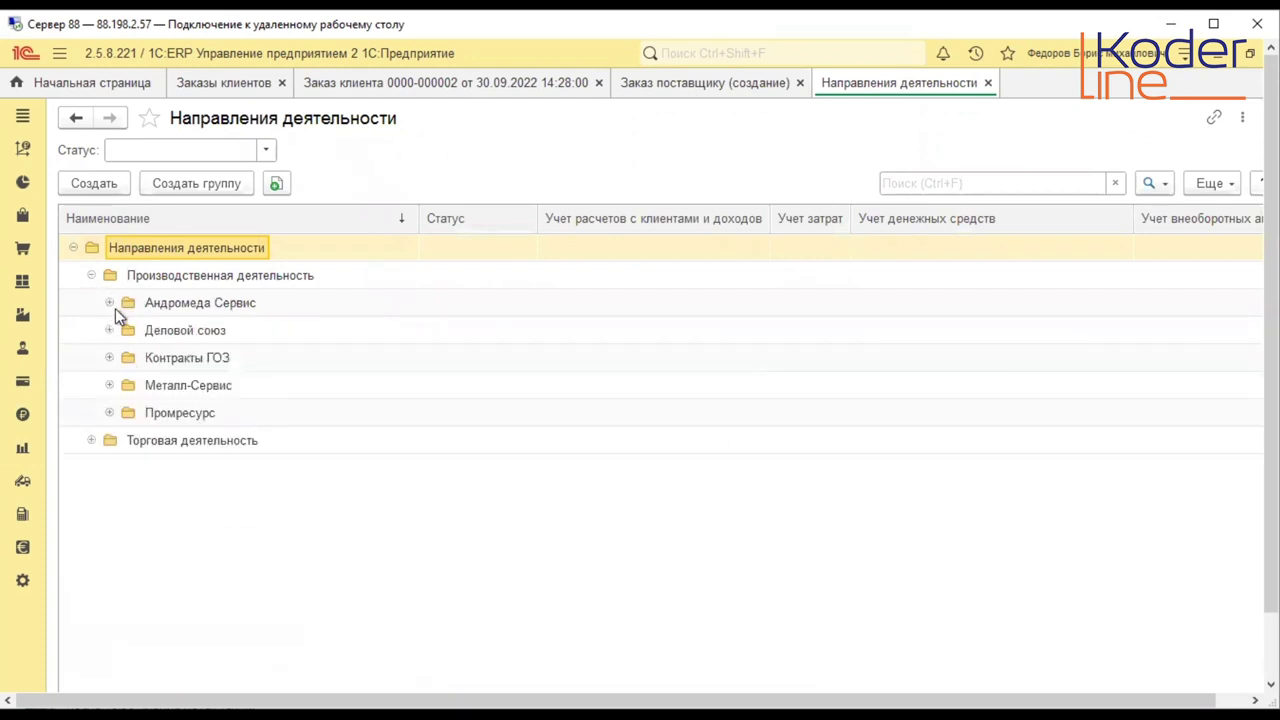
{"action": "left_click", "coordinate": [112, 304]}
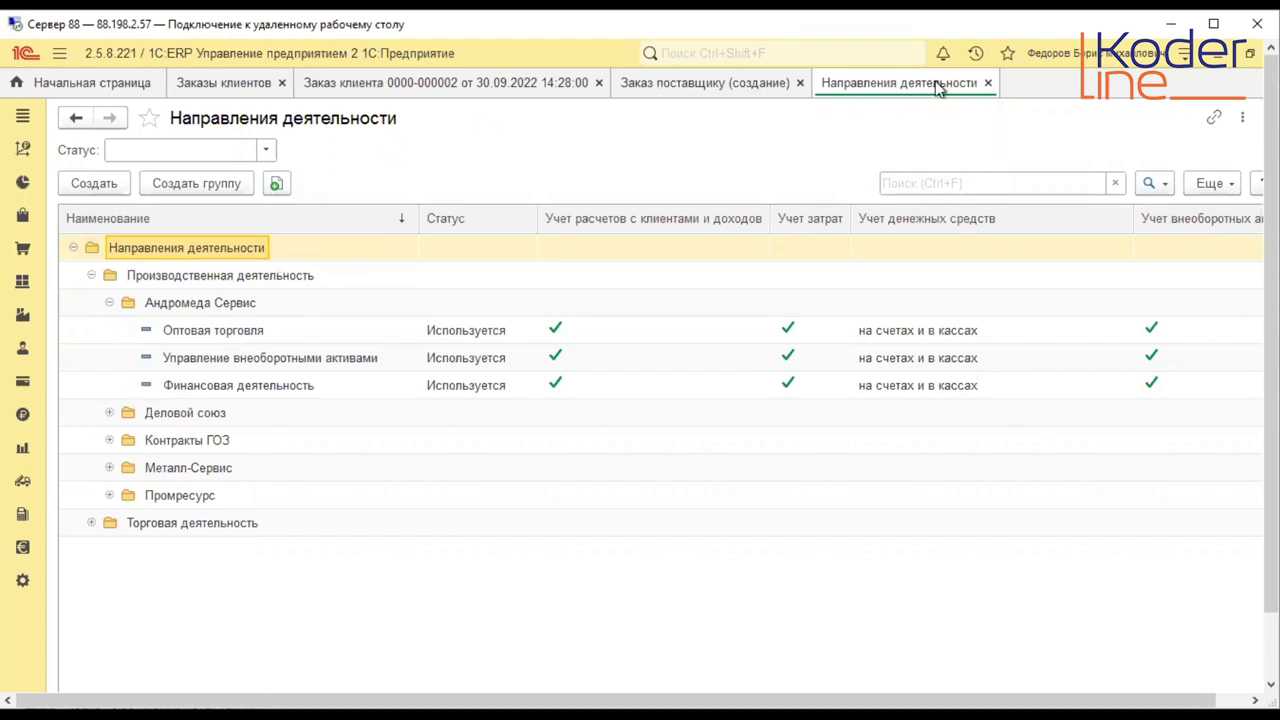
- Close the Направления деятельности list, the supplier order draft, the customer order and the Заказы клиентов list
{"action": "left_click", "coordinate": [987, 86]}
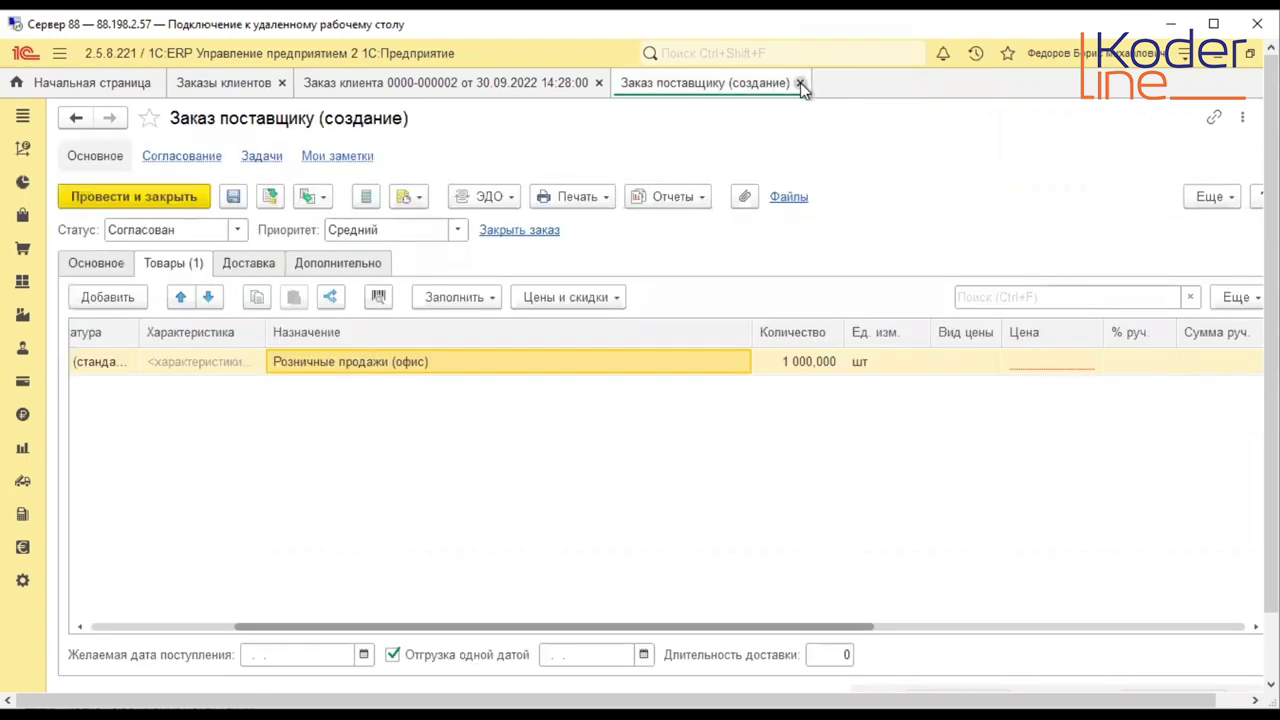
{"action": "left_click", "coordinate": [800, 84]}
{"action": "left_click", "coordinate": [598, 84]}
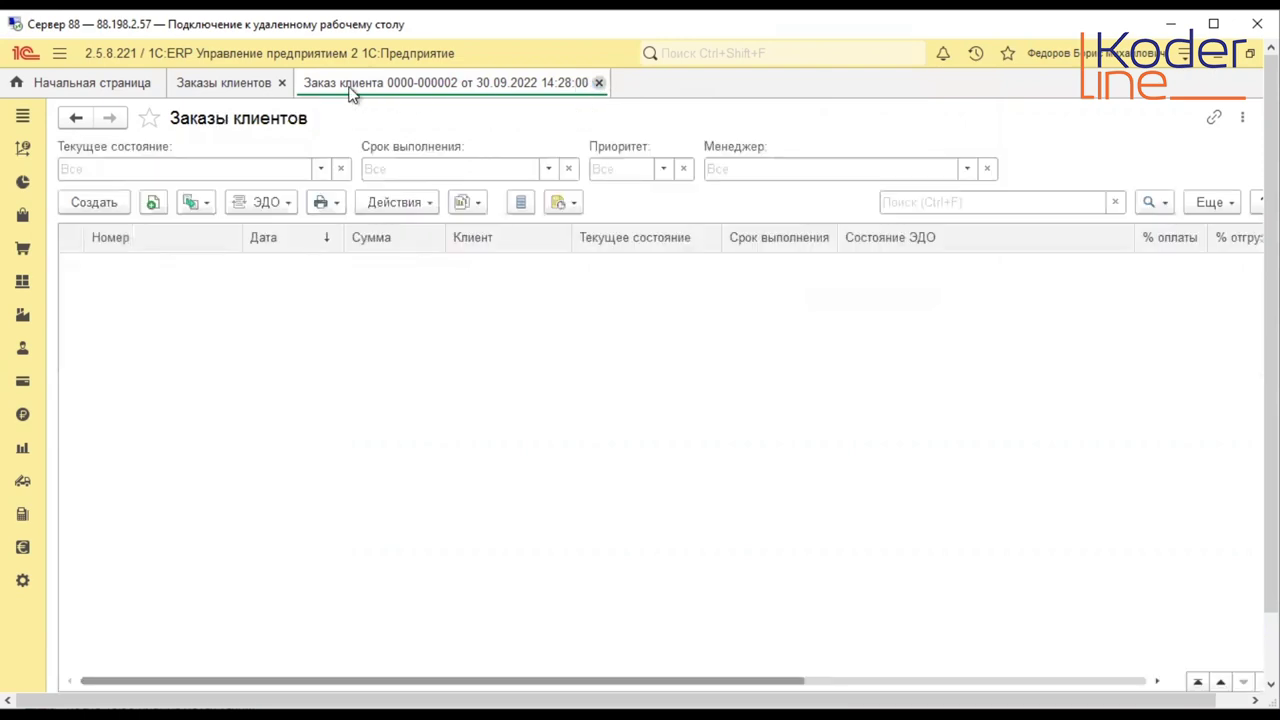
{"action": "left_click", "coordinate": [282, 83]}
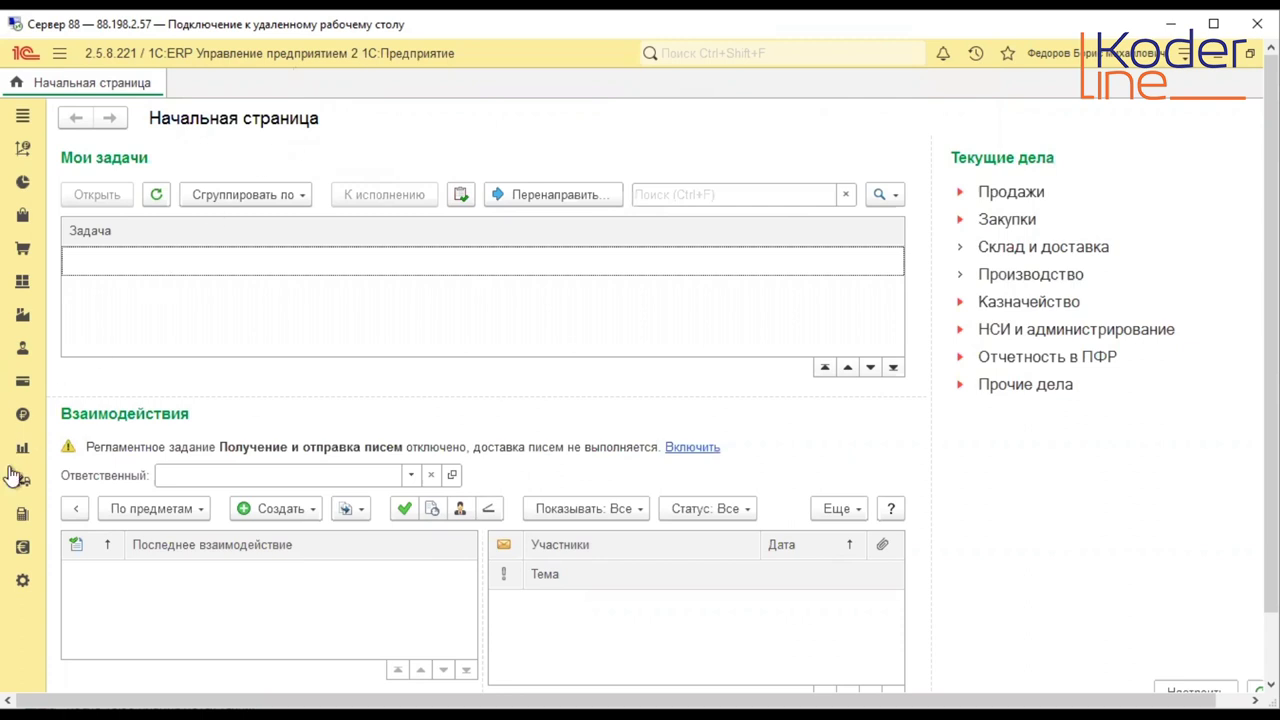
- Review the Обособление товаров choices under Перемещение товаров in the Склад и доставка settings
{"action": "left_click", "coordinate": [22, 582]}
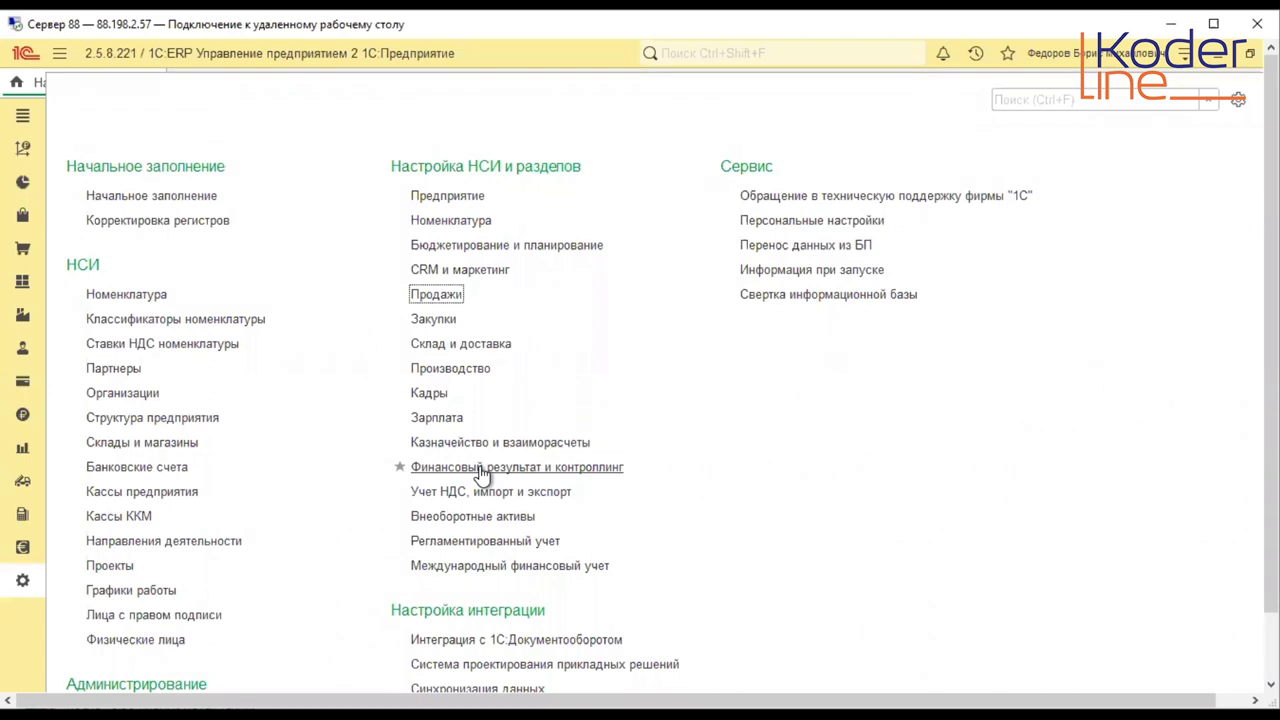
{"action": "left_click", "coordinate": [470, 346]}
{"action": "scroll", "coordinate": [279, 495], "scroll_direction": "down", "scroll_amount": 1}
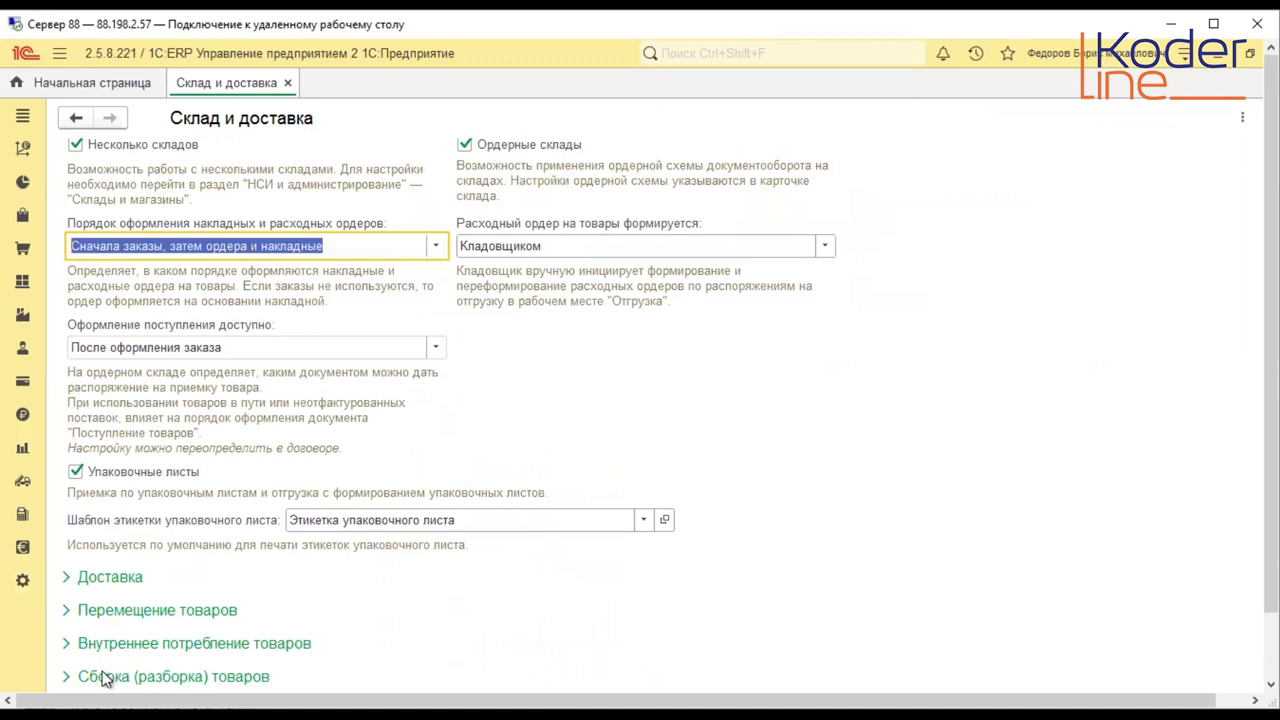
{"action": "left_click", "coordinate": [66, 610]}
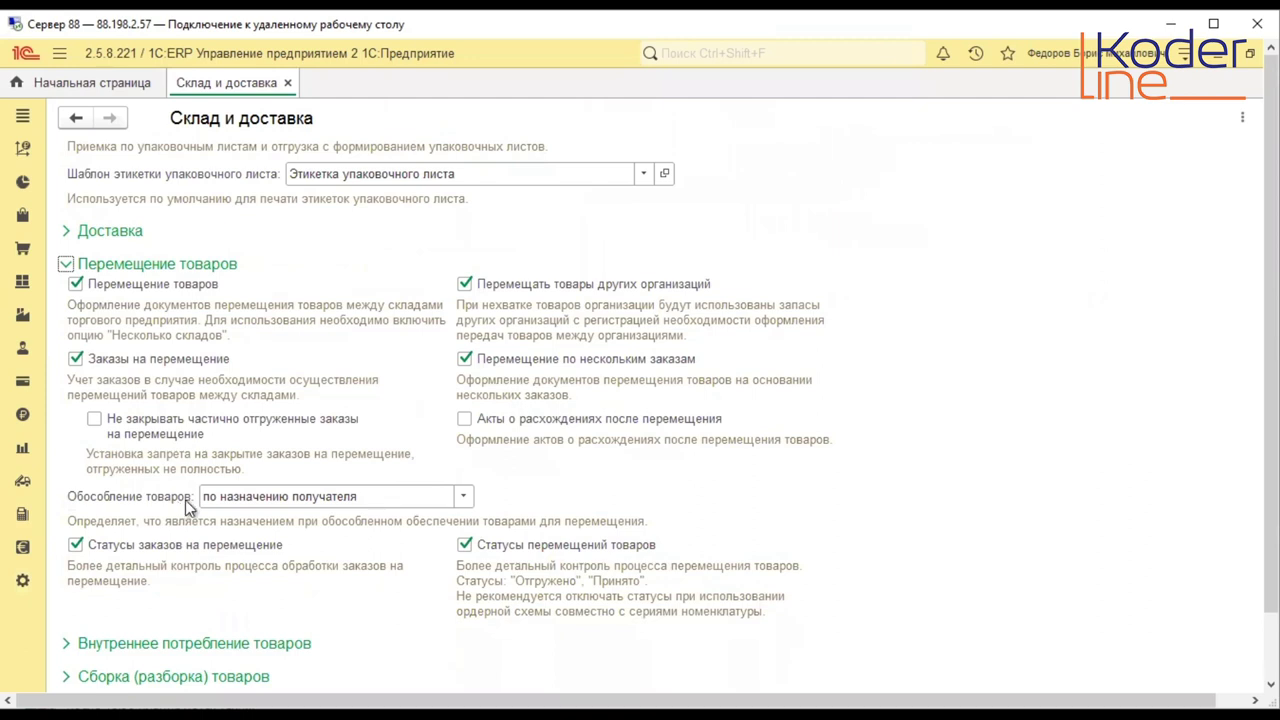
{"action": "left_click", "coordinate": [464, 500]}
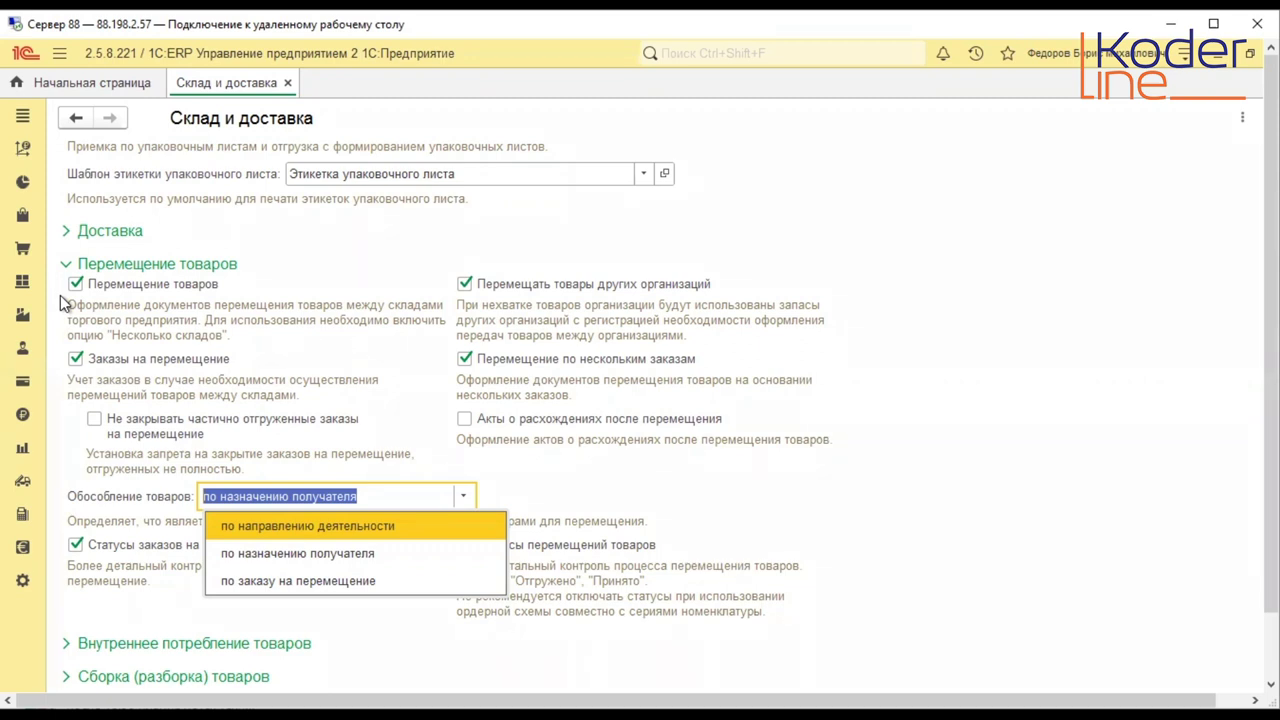
{"action": "key", "text": "Escape"}
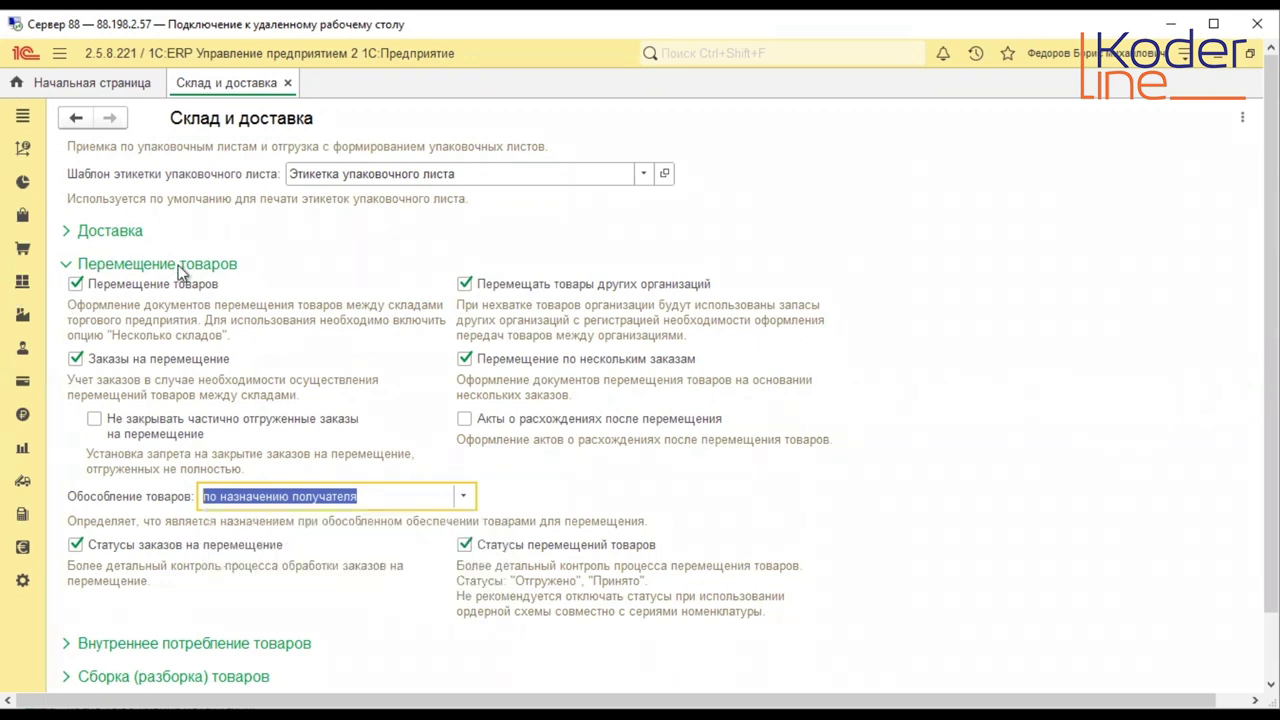
- Open the Заказ на перемещение dated 15.05.2021 from the transfer orders list and inspect its goods line
{"action": "left_click", "coordinate": [22, 289]}
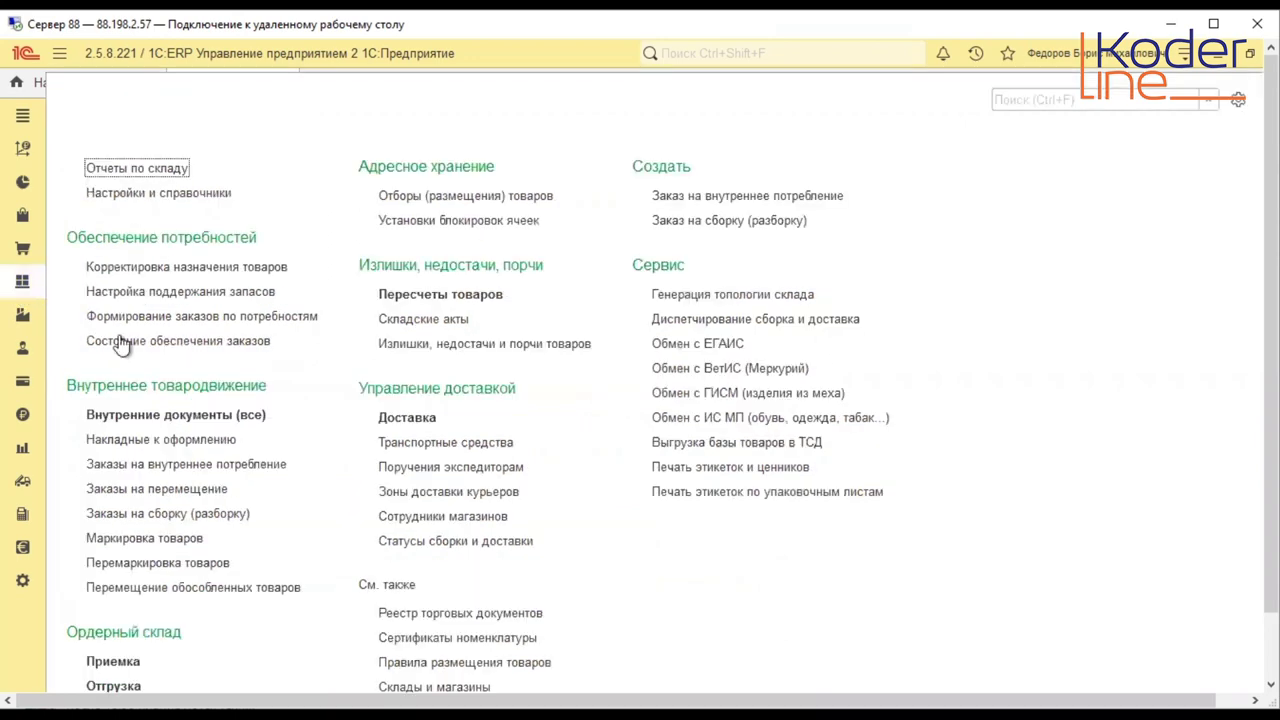
{"action": "left_click", "coordinate": [184, 492]}
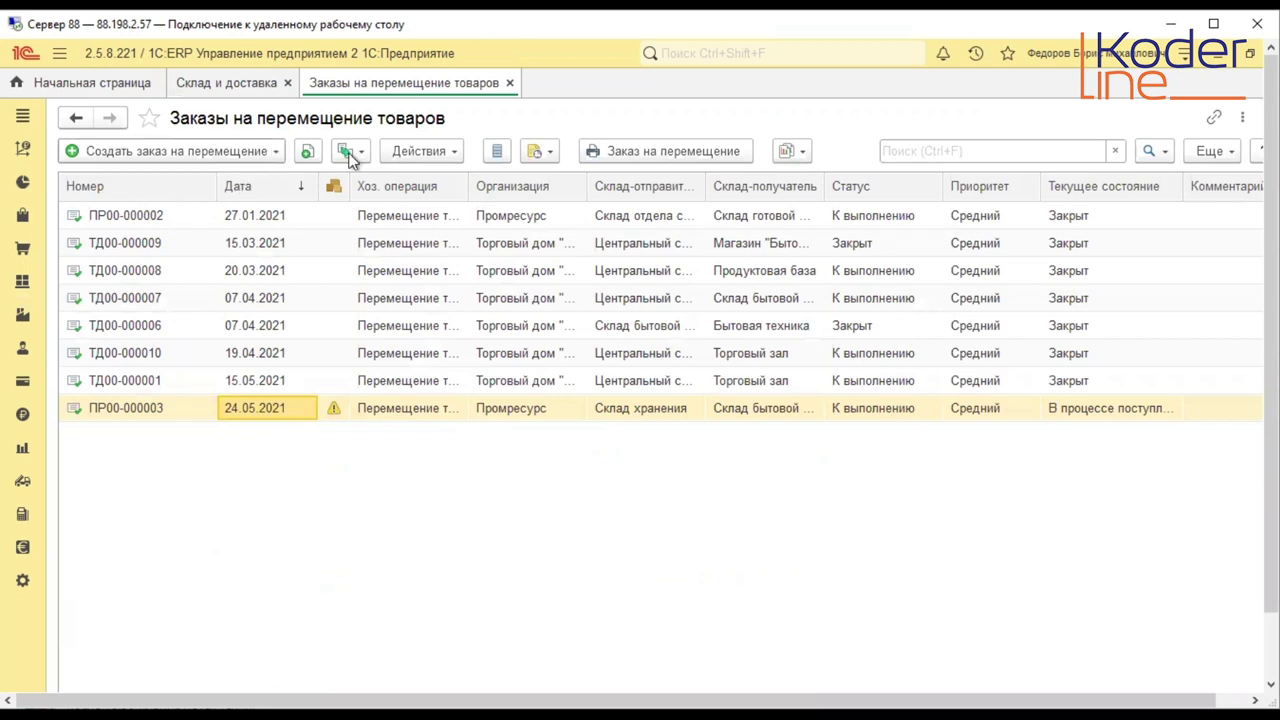
{"action": "left_click", "coordinate": [268, 152]}
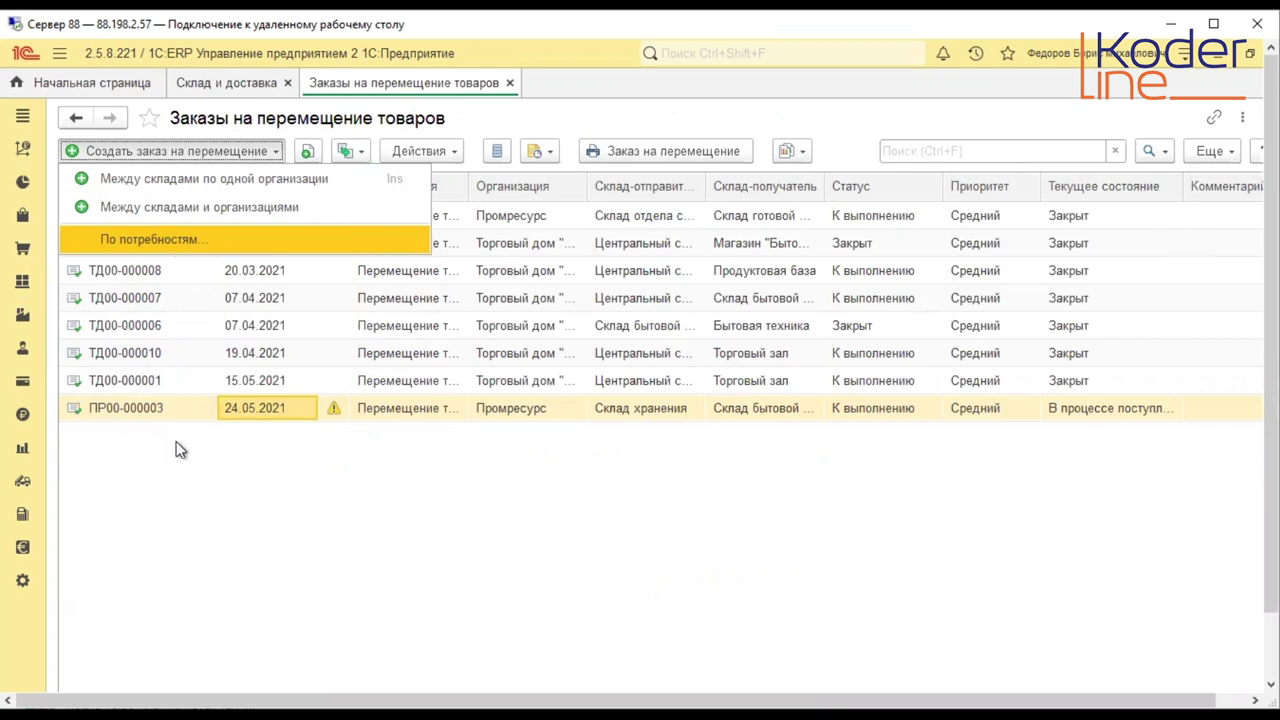
{"action": "left_click", "coordinate": [413, 420]}
{"action": "left_click", "coordinate": [406, 418]}
{"action": "left_click", "coordinate": [262, 378]}
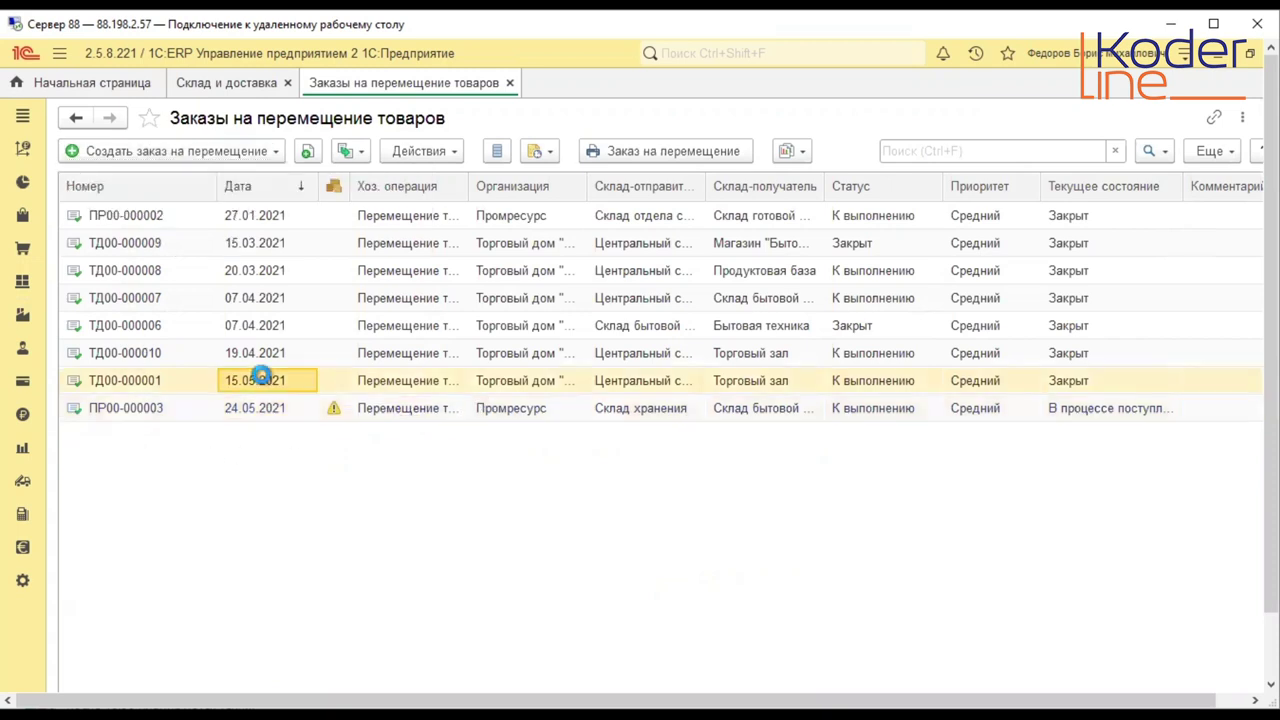
{"action": "double_click", "coordinate": [261, 378]}
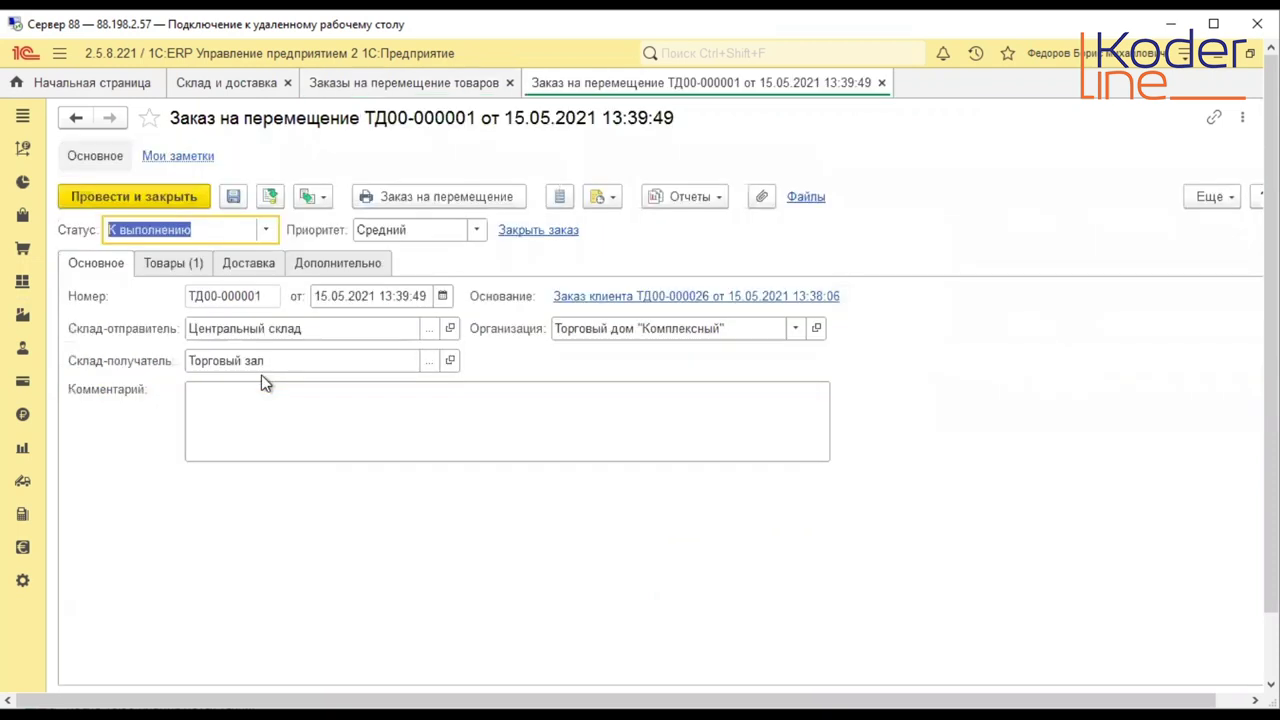
{"action": "left_click", "coordinate": [180, 264]}
{"action": "left_click", "coordinate": [441, 365]}
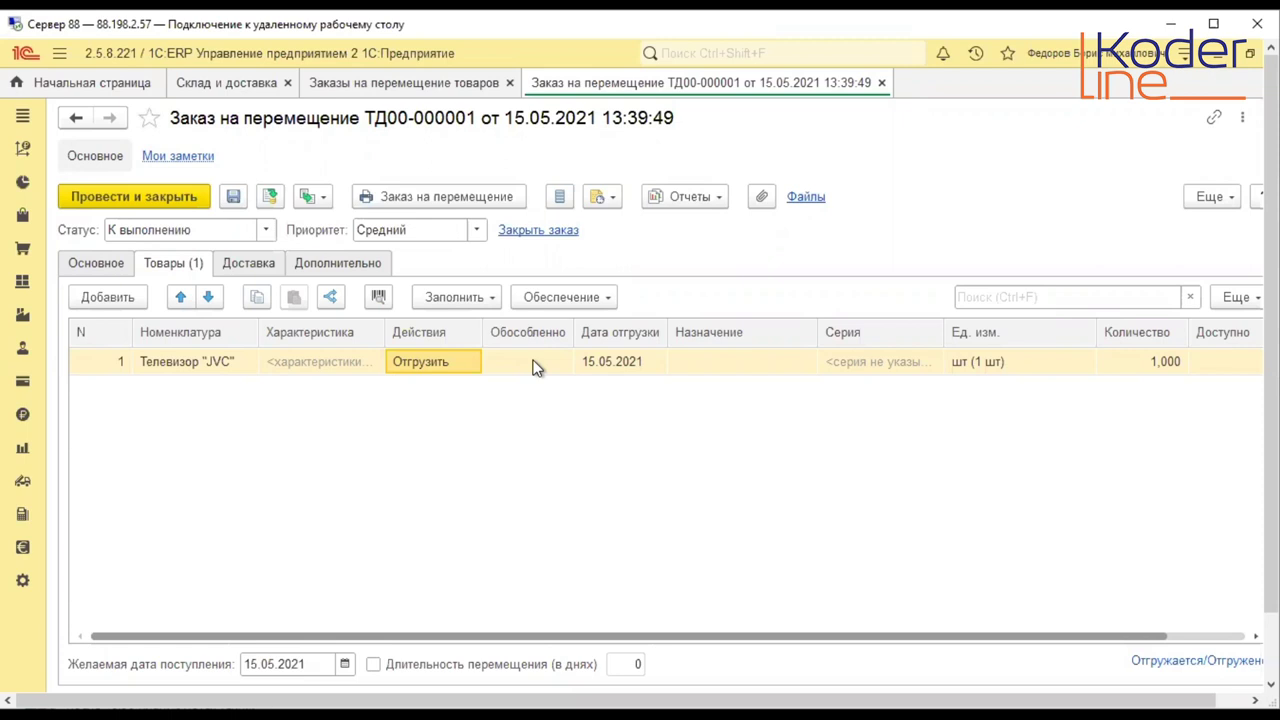
- Go back to the Склад и доставка settings and recheck the Обособление товаров choices for transfers
{"action": "left_click", "coordinate": [194, 88]}
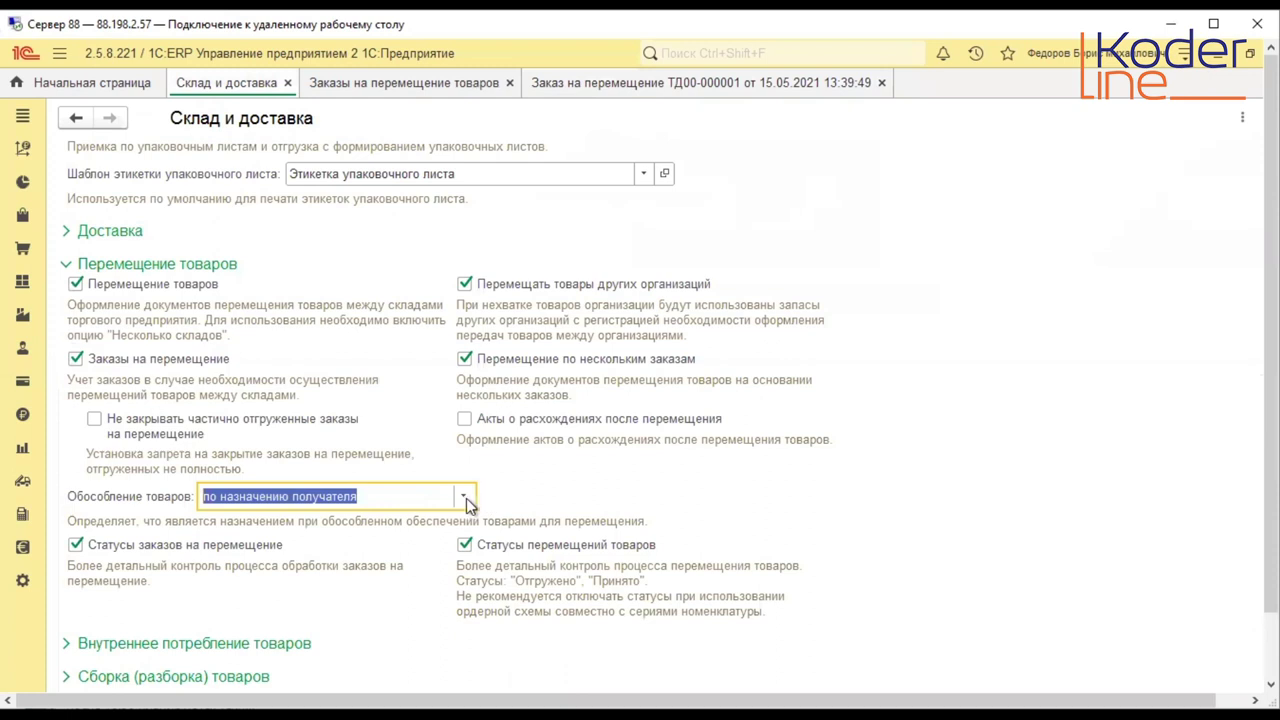
{"action": "left_click", "coordinate": [465, 497]}
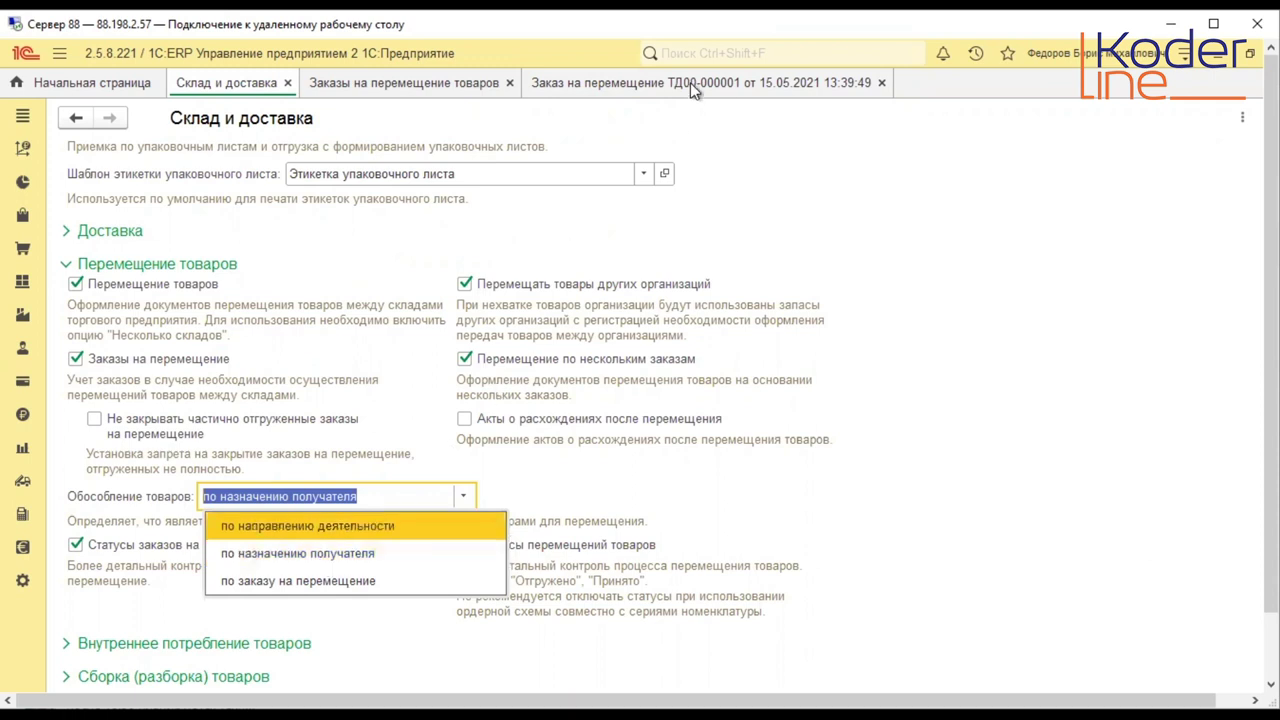
{"action": "left_click", "coordinate": [694, 128]}
- Check the Назначение and Обособленно fields of the transfer order's goods line, then return to the Склад и доставка settings
{"action": "left_click", "coordinate": [715, 84]}
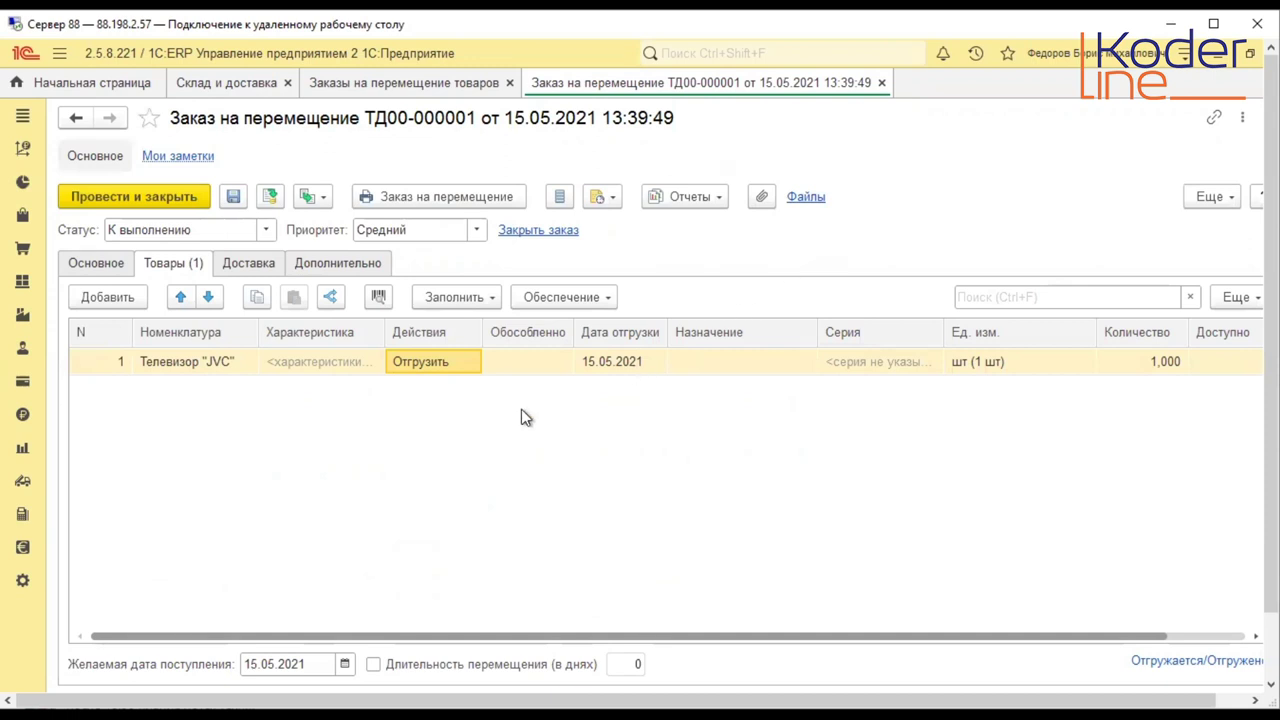
{"action": "left_click", "coordinate": [743, 362]}
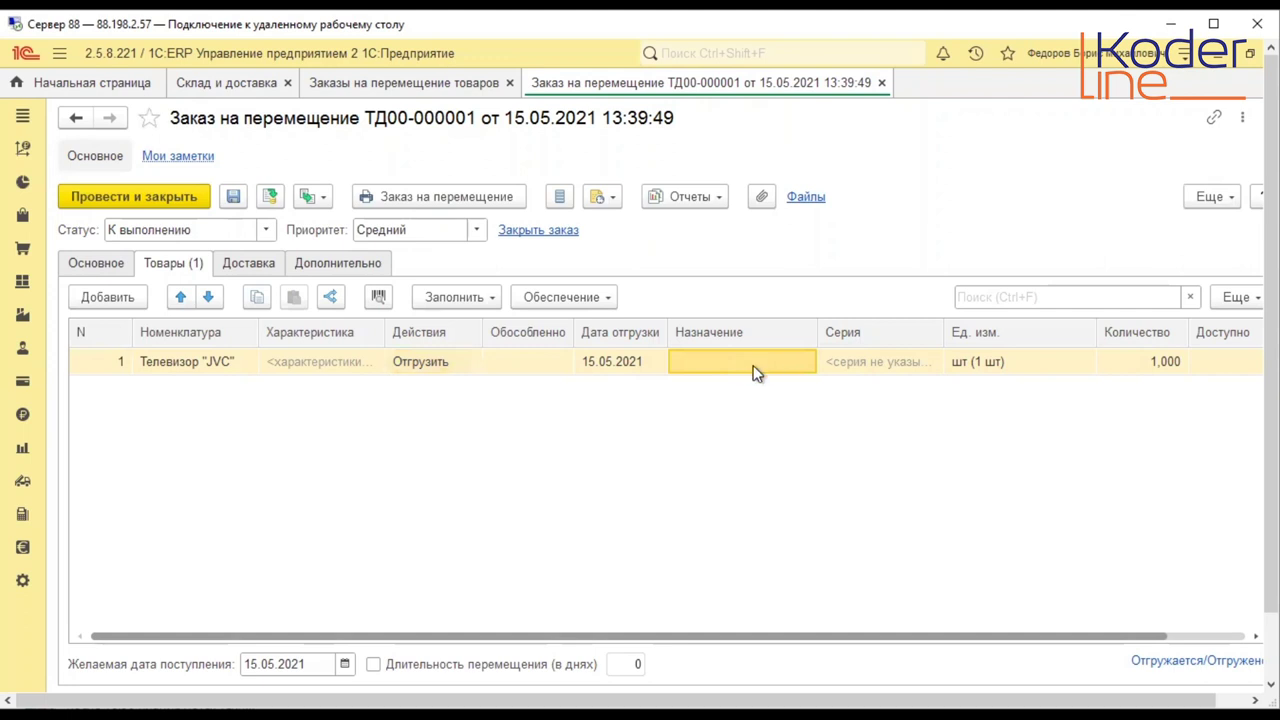
{"action": "left_click", "coordinate": [554, 364]}
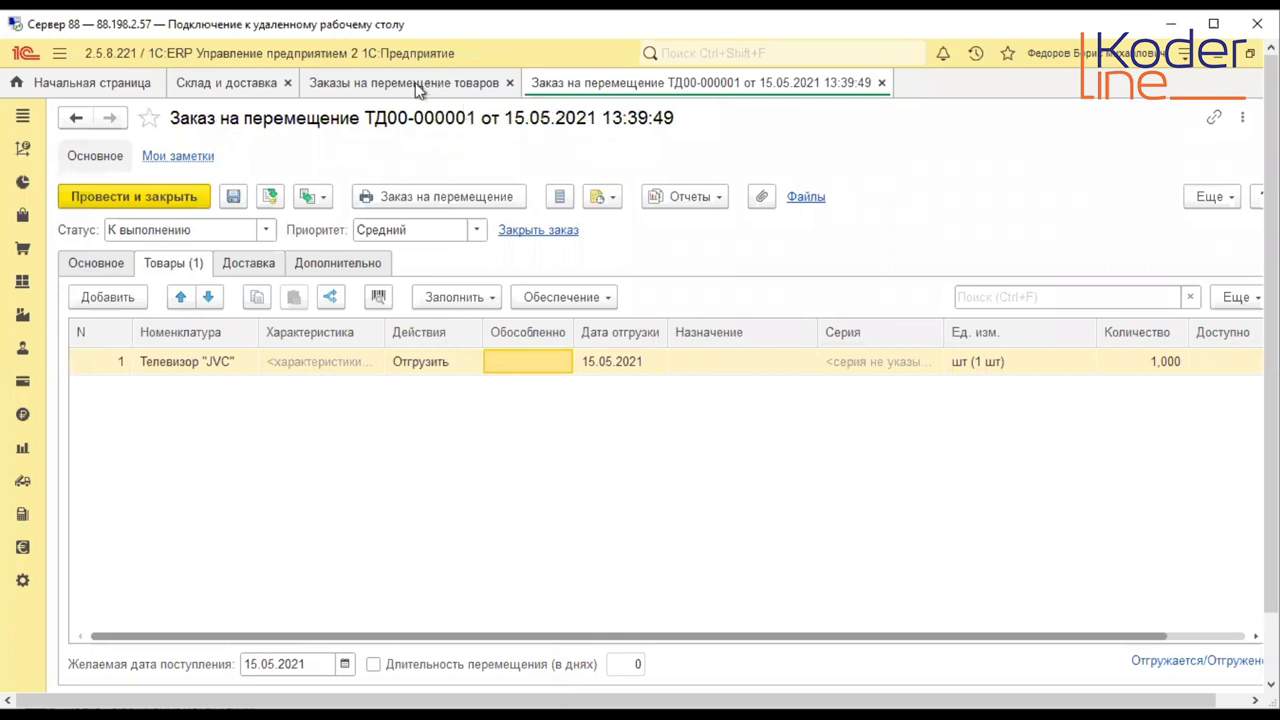
{"action": "left_click", "coordinate": [214, 80]}
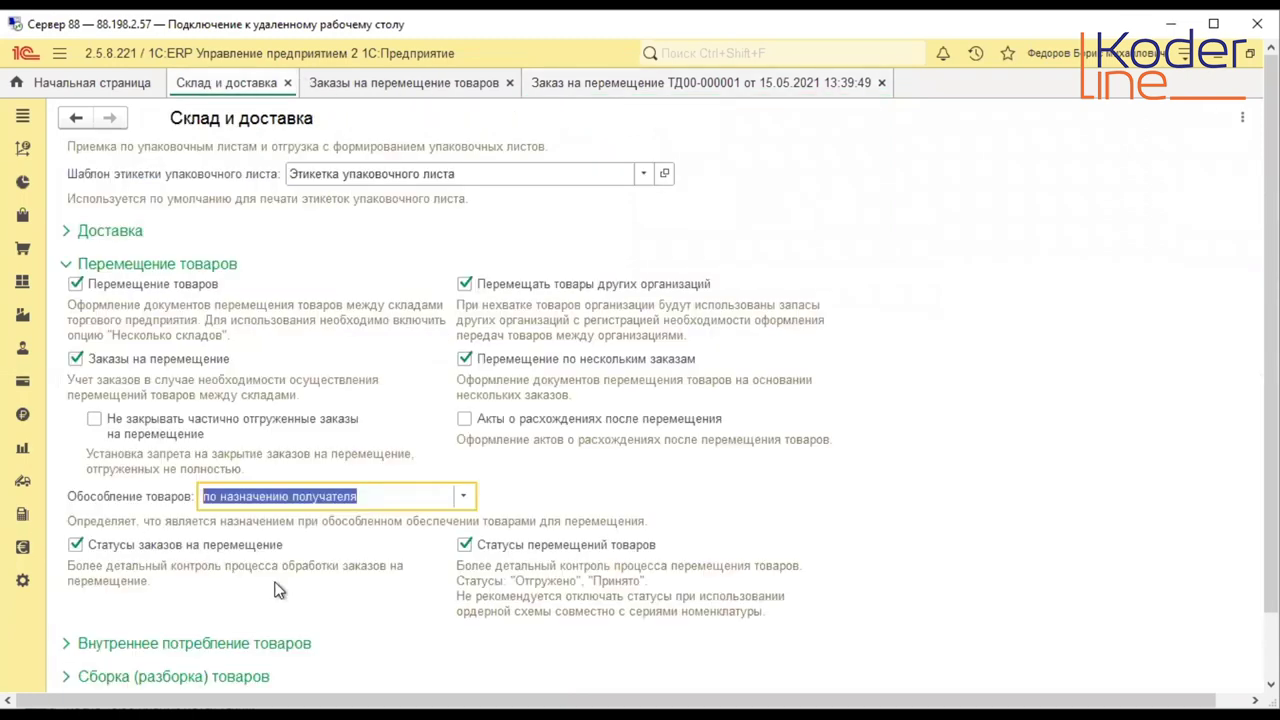
- Review the Обособление комплектующих (комплектов) choices under Сборка (разборка) товаров and look over the warehouse section's internal goods movement documents
{"action": "left_click", "coordinate": [66, 676]}
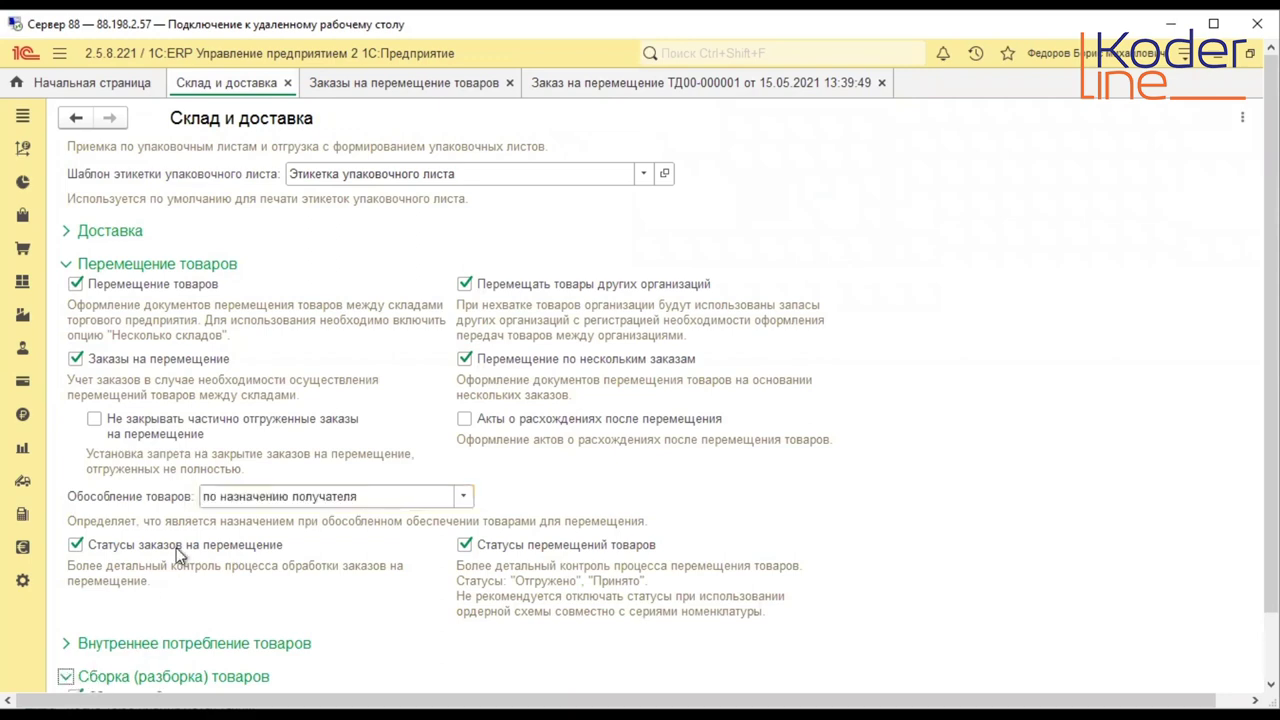
{"action": "scroll", "coordinate": [176, 547], "scroll_direction": "down", "scroll_amount": 3}
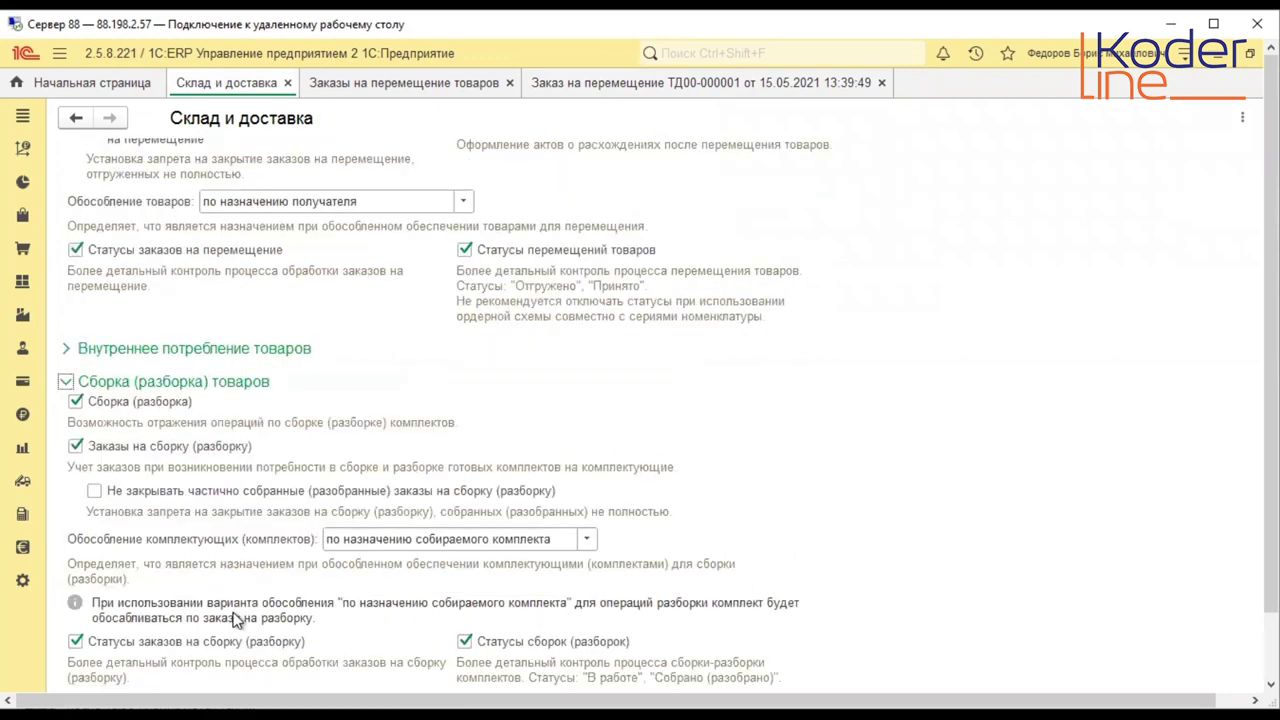
{"action": "left_click", "coordinate": [586, 539]}
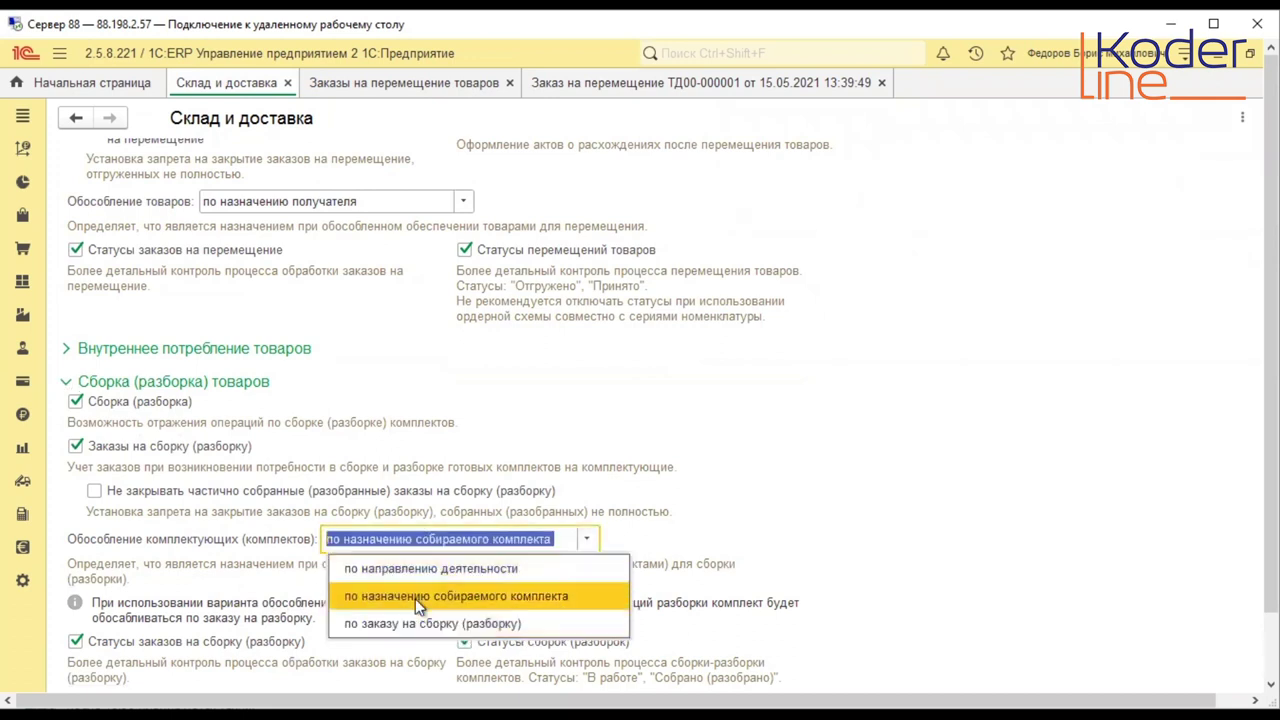
{"action": "left_click", "coordinate": [711, 520]}
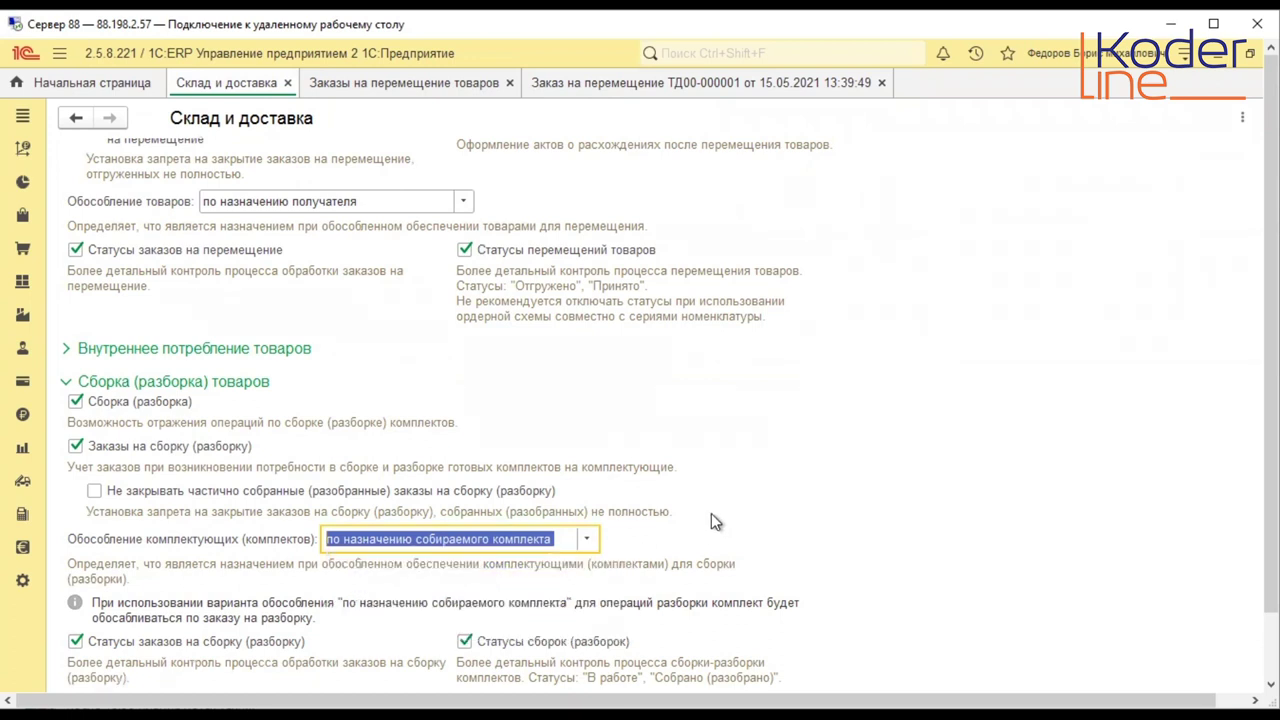
{"action": "left_click", "coordinate": [22, 285]}
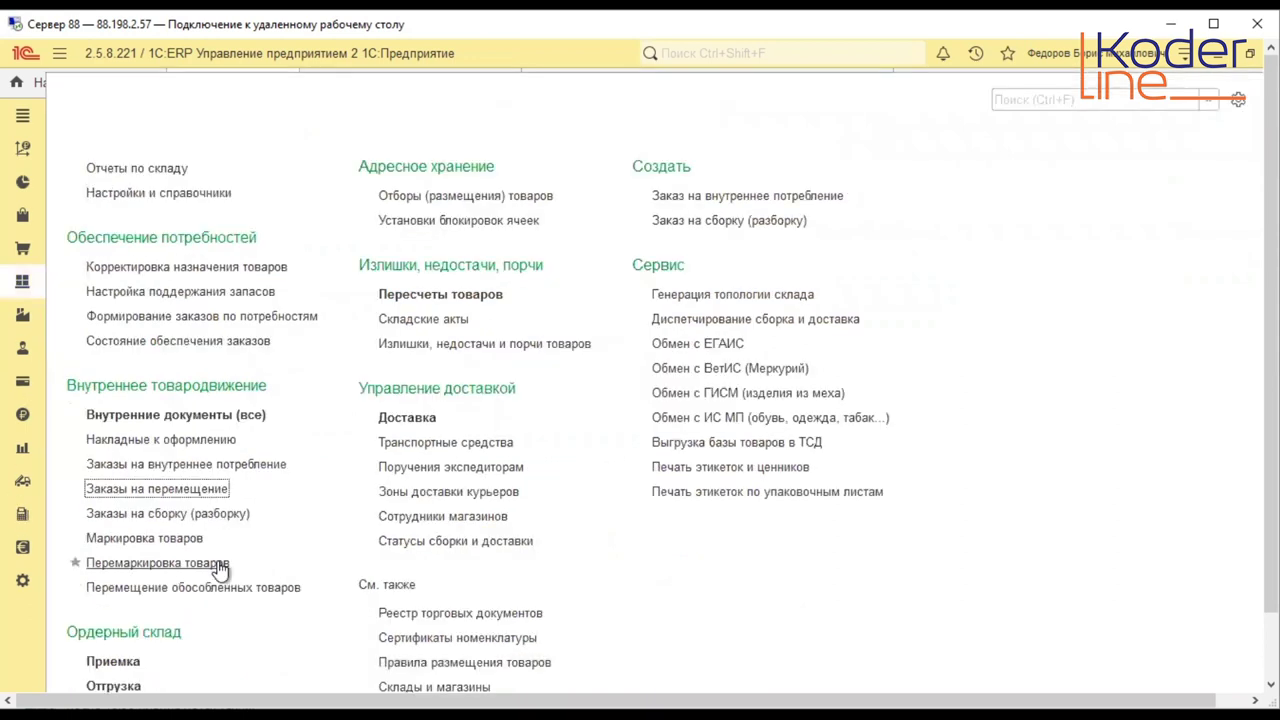
{"action": "scroll", "coordinate": [220, 568], "scroll_direction": "down", "scroll_amount": 1}
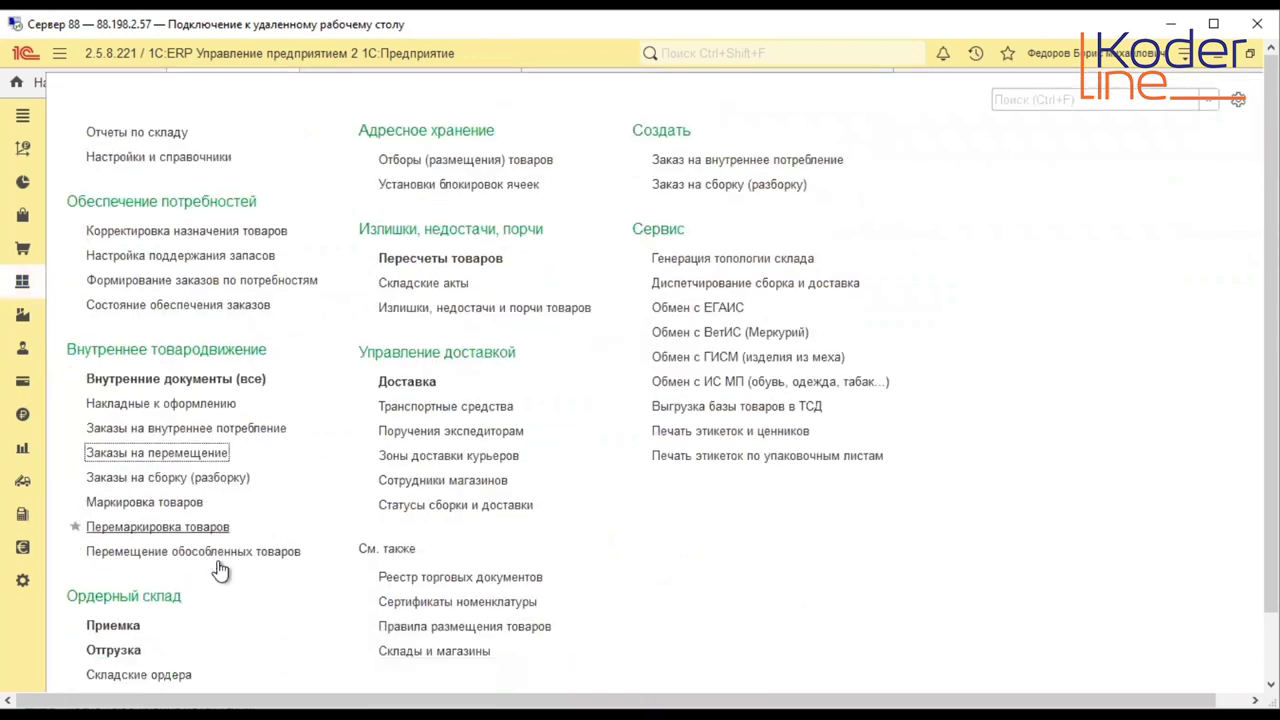
- Open the 24 000 USD Заказ переработчику dated 08.09.2022 from the production section and inspect its product and material lines
{"action": "left_click", "coordinate": [22, 318]}
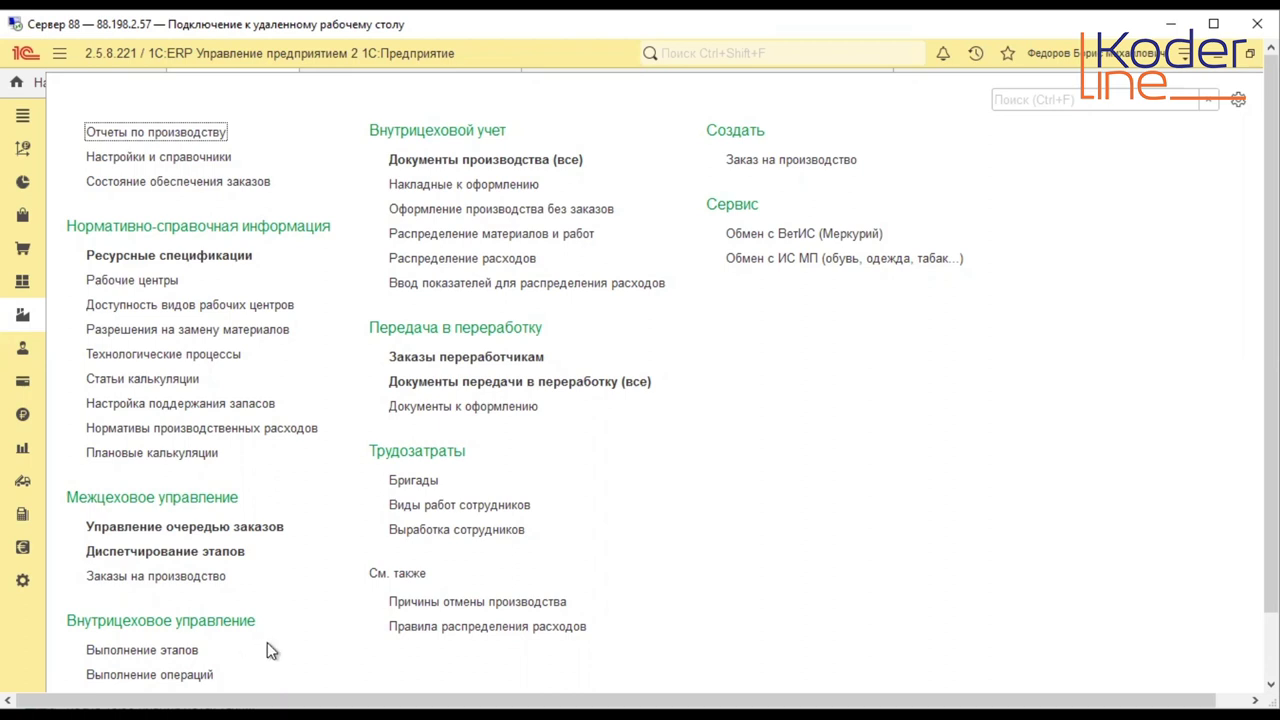
{"action": "scroll", "coordinate": [267, 650], "scroll_direction": "up", "scroll_amount": 1}
{"action": "scroll", "coordinate": [275, 648], "scroll_direction": "down", "scroll_amount": 1}
{"action": "left_click", "coordinate": [519, 363]}
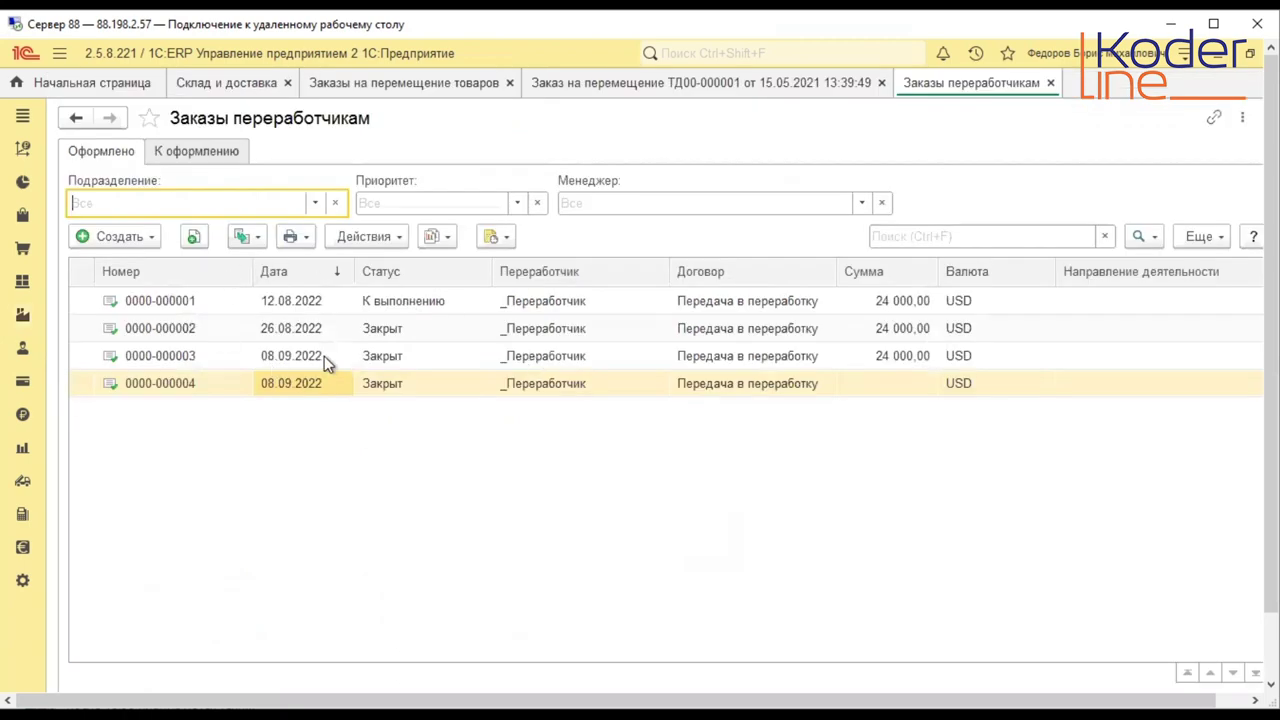
{"action": "left_click", "coordinate": [322, 358]}
{"action": "double_click", "coordinate": [318, 362]}
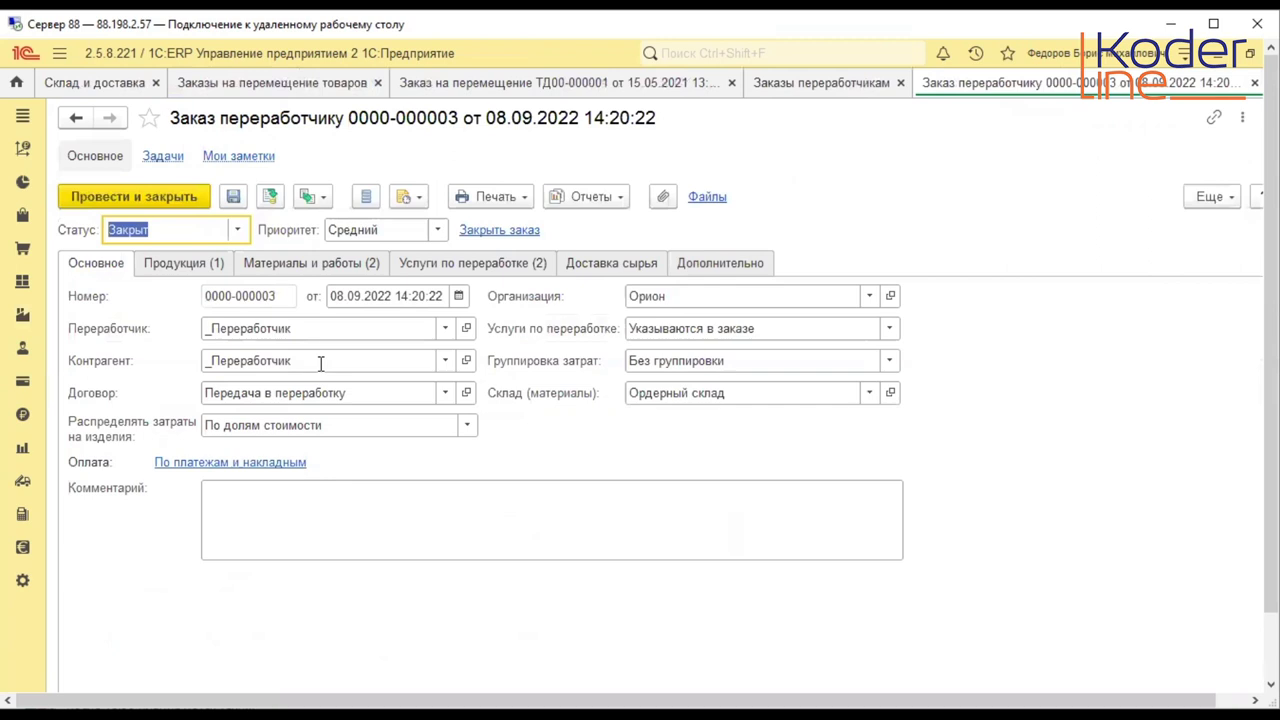
{"action": "left_click", "coordinate": [206, 266]}
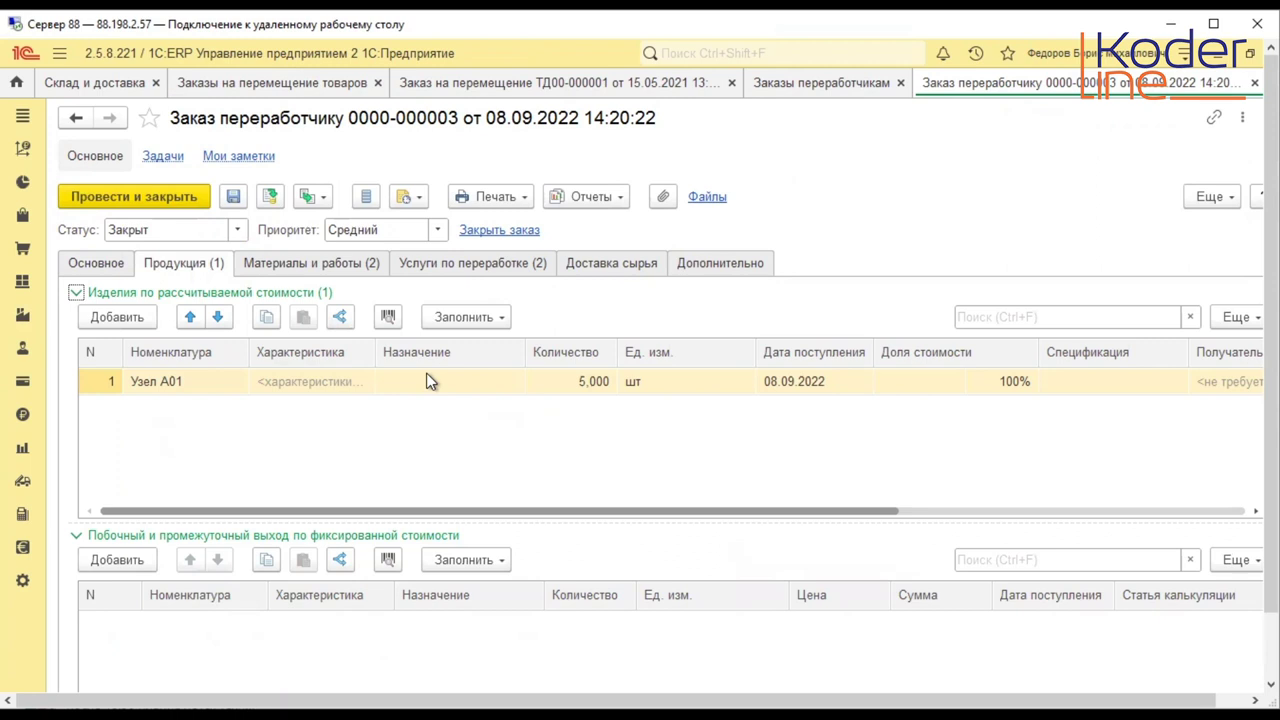
{"action": "left_click", "coordinate": [337, 263]}
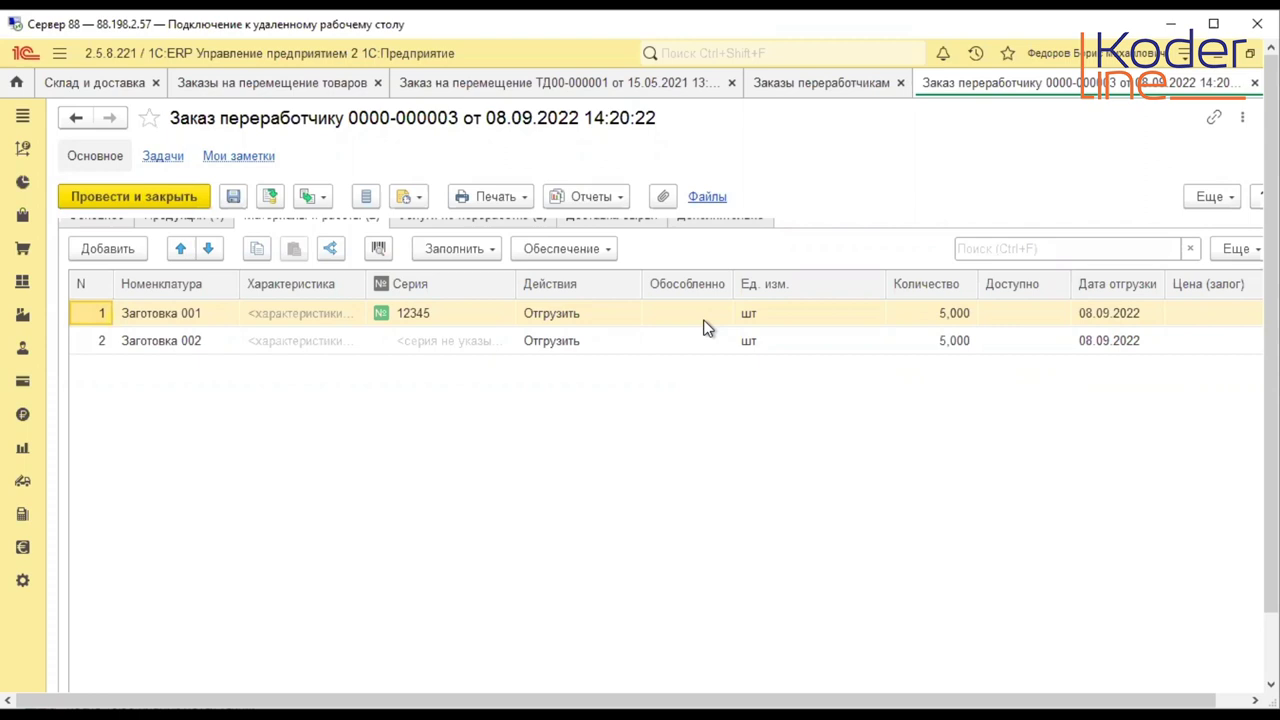
- Return to the Склад и доставка settings and review the Обособление товаров choices under Внутреннее потребление товаров
{"action": "left_click", "coordinate": [115, 82]}
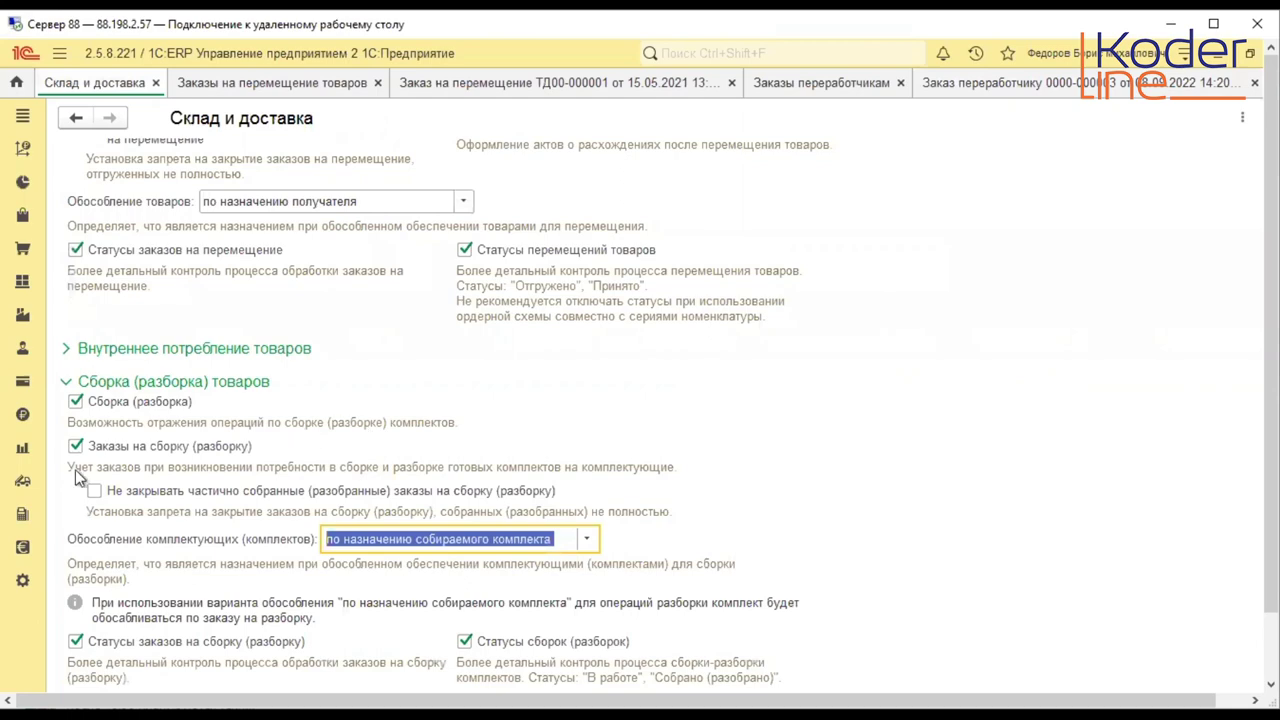
{"action": "left_click", "coordinate": [66, 383]}
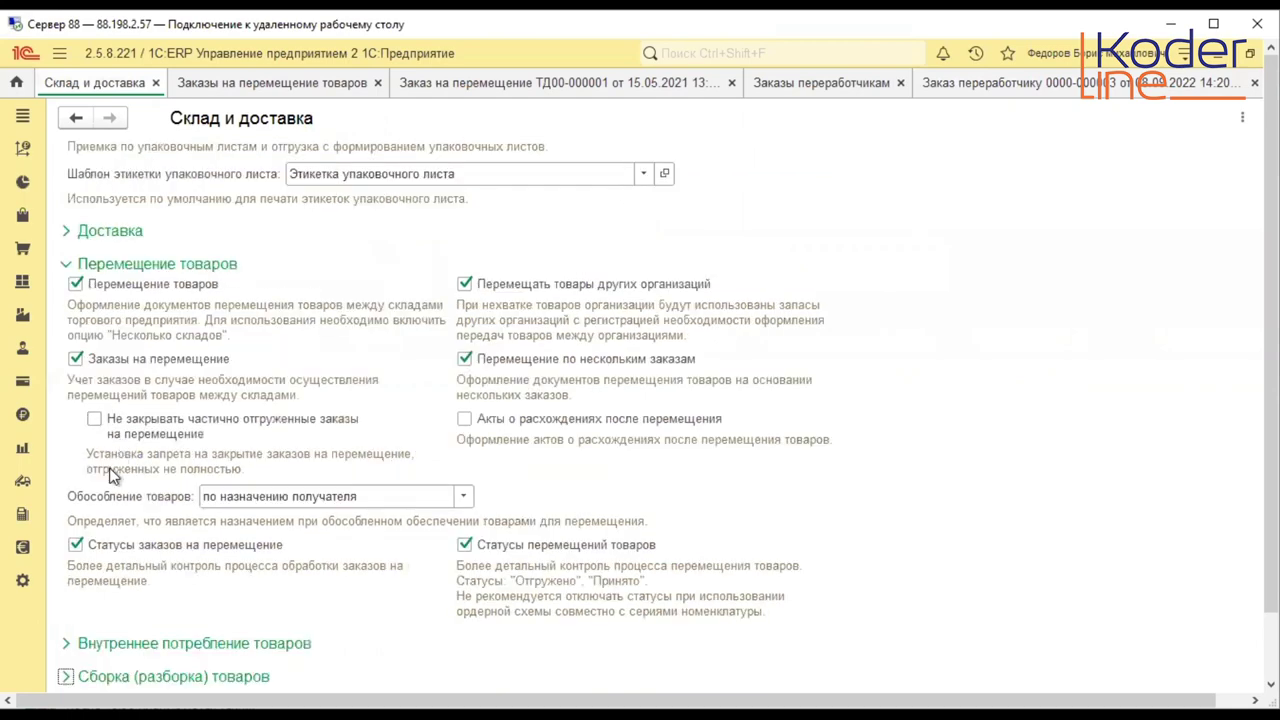
{"action": "left_click", "coordinate": [165, 643]}
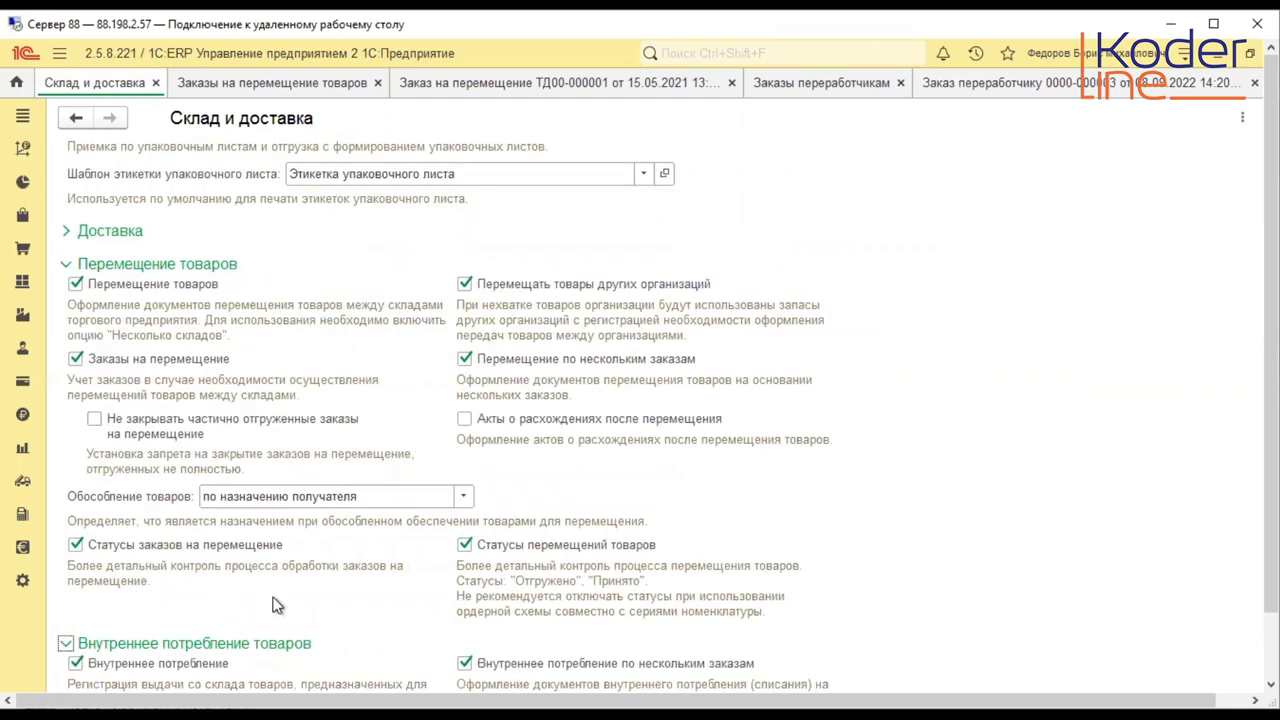
{"action": "left_click", "coordinate": [463, 434]}
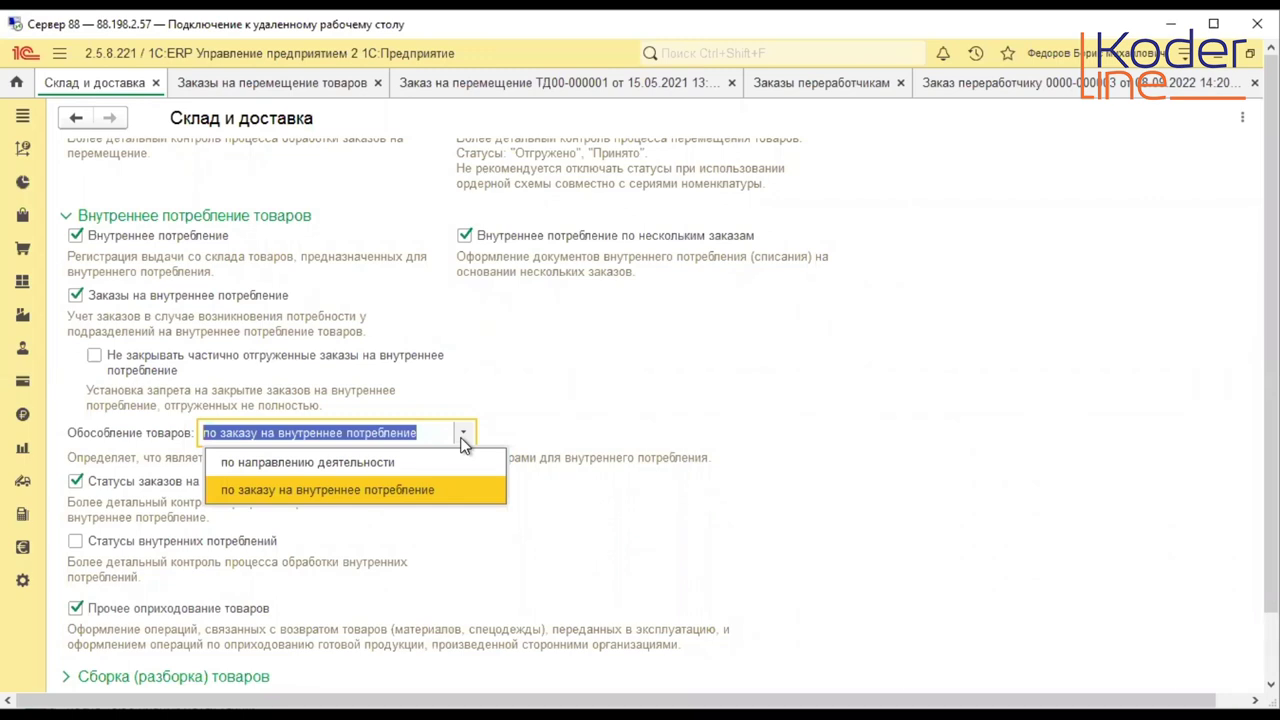
{"action": "left_click", "coordinate": [610, 424]}
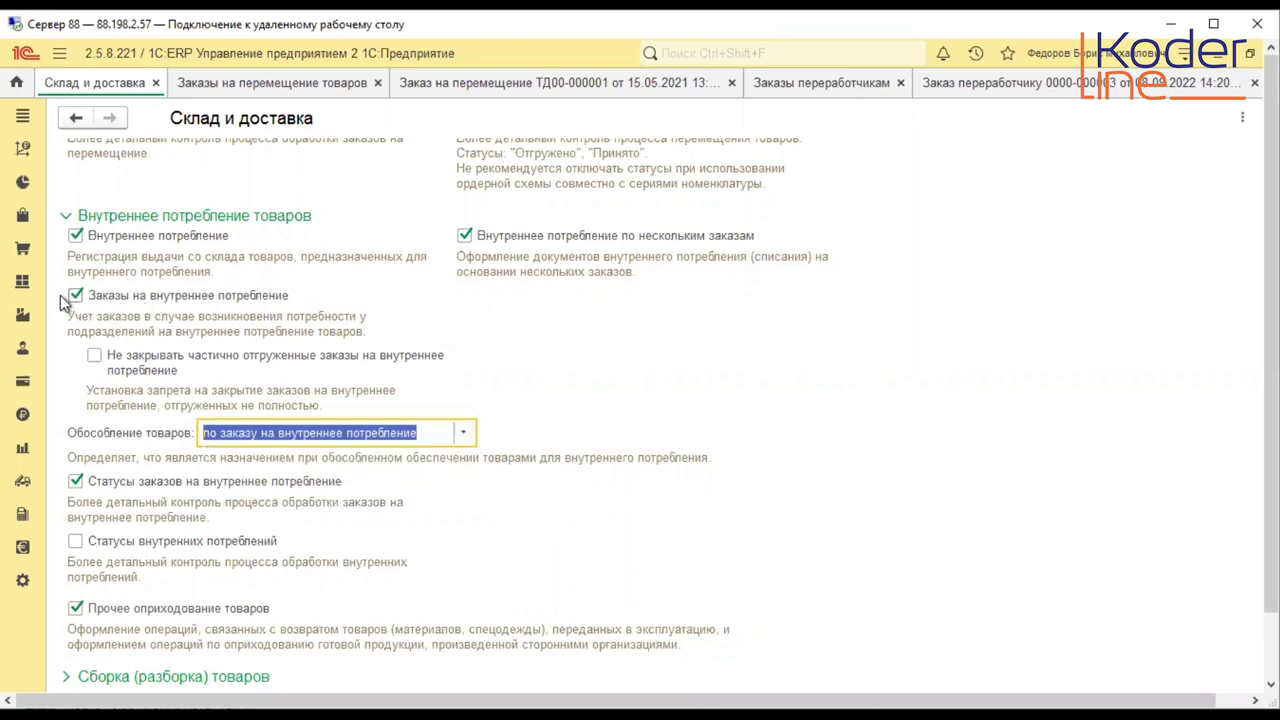
- Open the Заказ давальца dated 12.08.2022 and inspect the Назначение of its raw materials and the Обособленно mark of its product
{"action": "left_click", "coordinate": [23, 218]}
{"action": "left_click", "coordinate": [490, 319]}
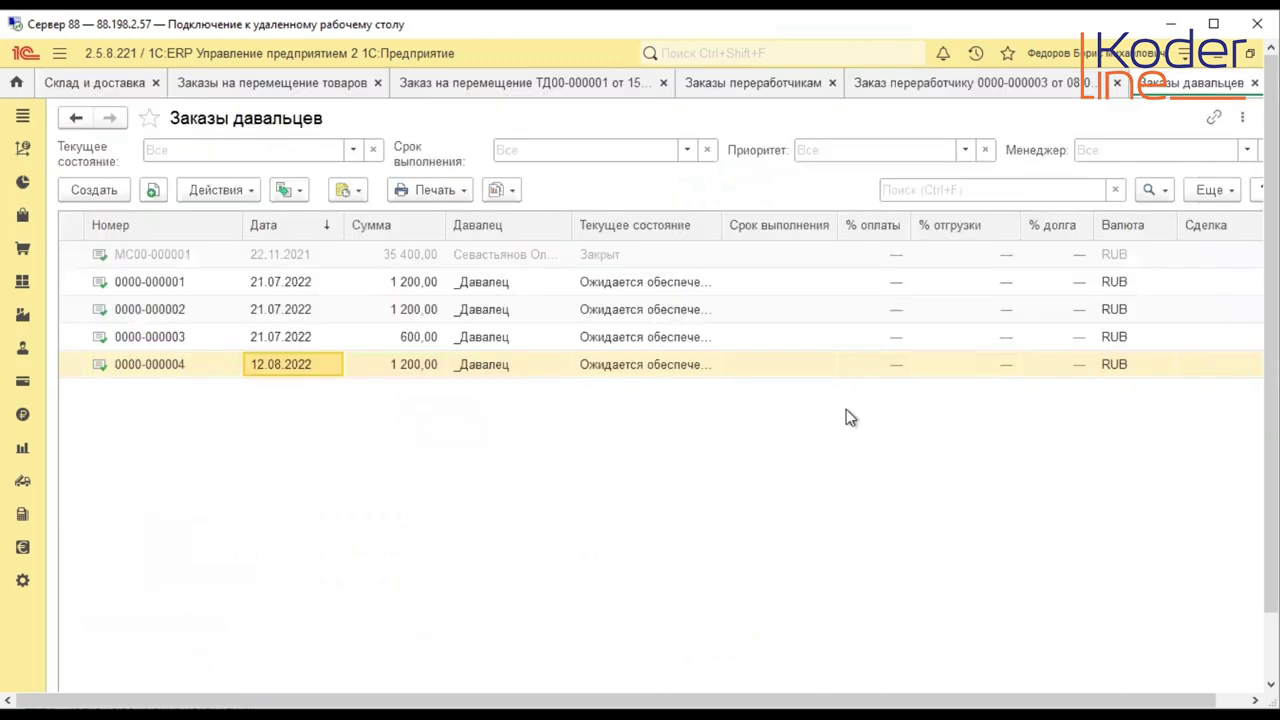
{"action": "double_click", "coordinate": [303, 366]}
{"action": "left_click", "coordinate": [399, 270]}
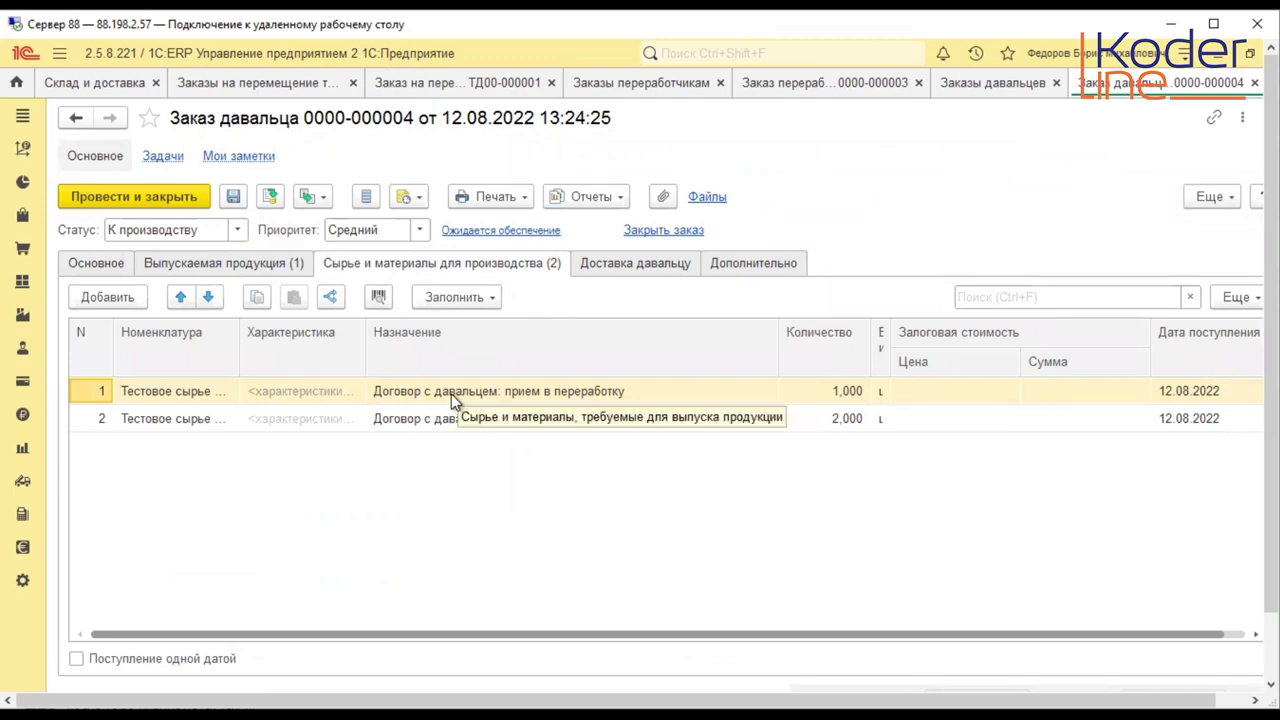
{"action": "left_click", "coordinate": [289, 268]}
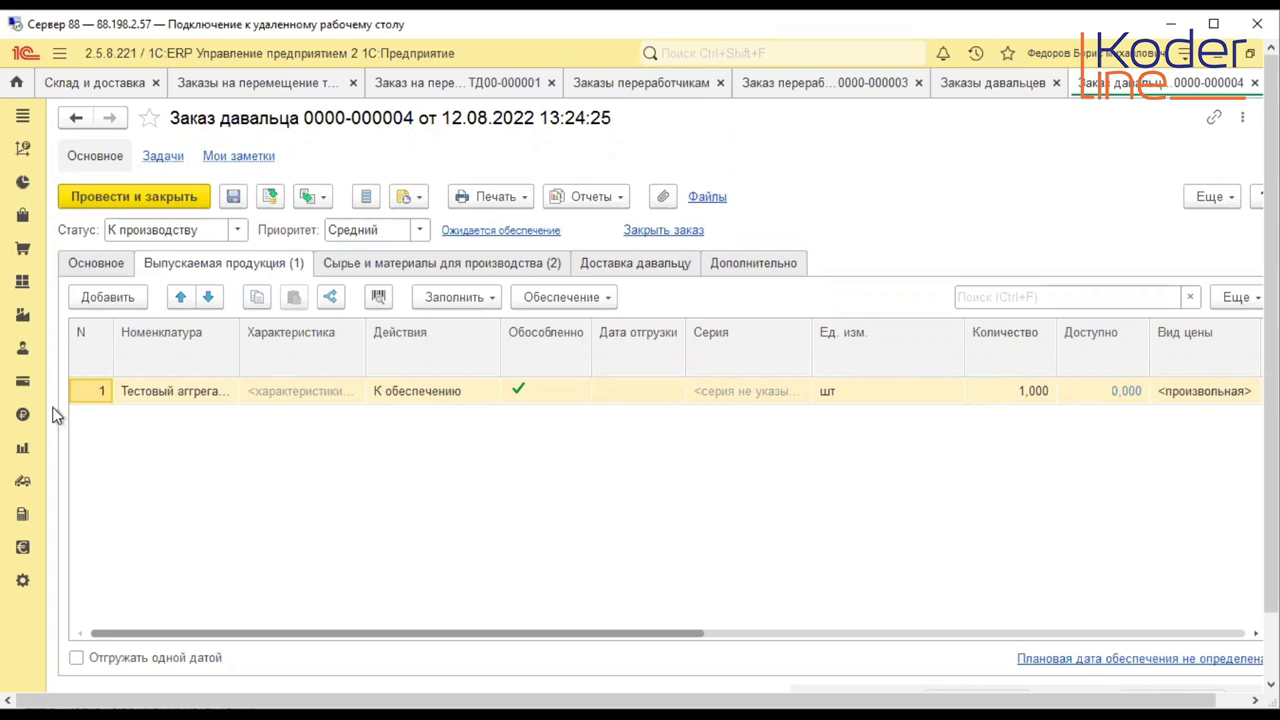
- Open the Заказ на производство dated 21.07.2022 for Цех №01 and check the Назначение of its product line
{"action": "left_click", "coordinate": [23, 318]}
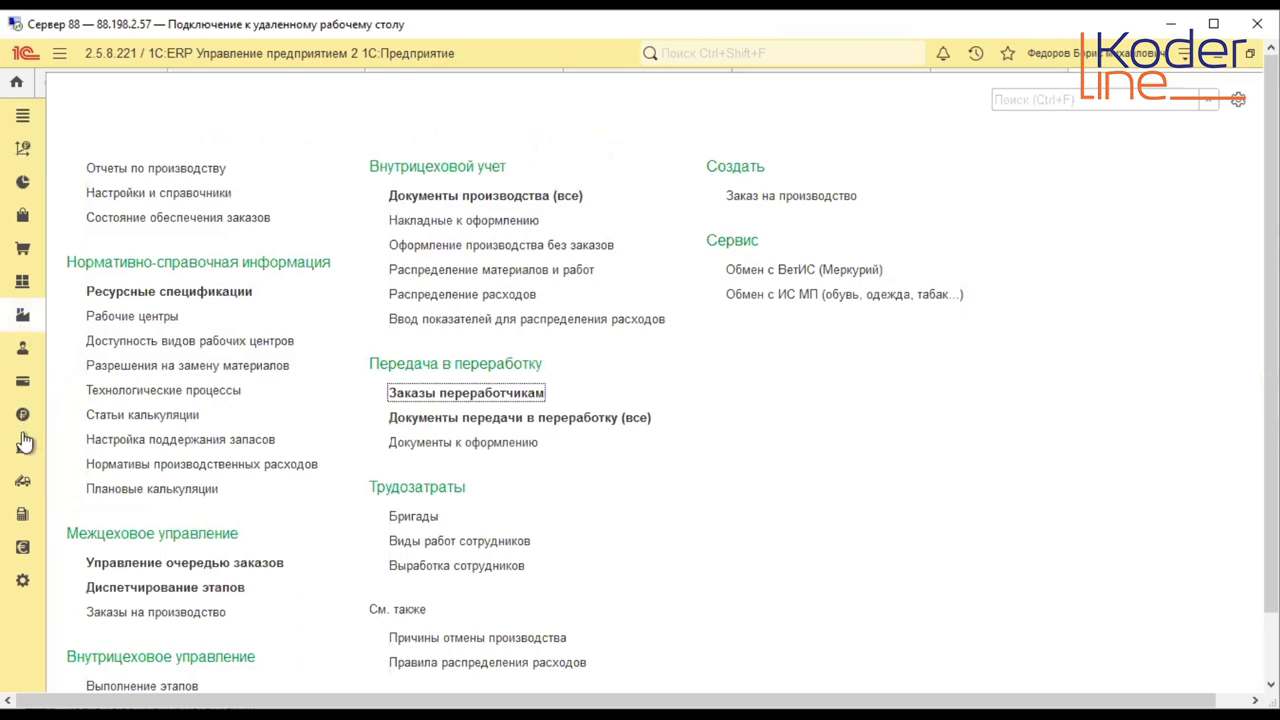
{"action": "left_click", "coordinate": [133, 613]}
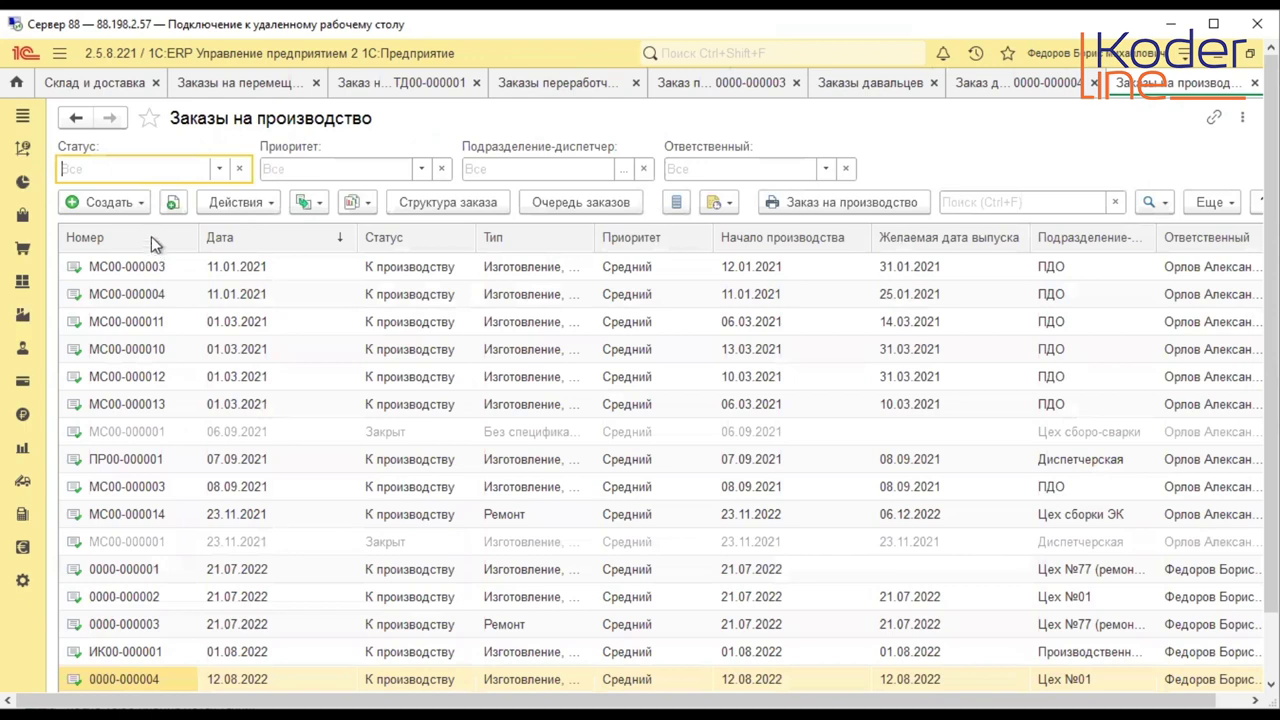
{"action": "left_click", "coordinate": [144, 203]}
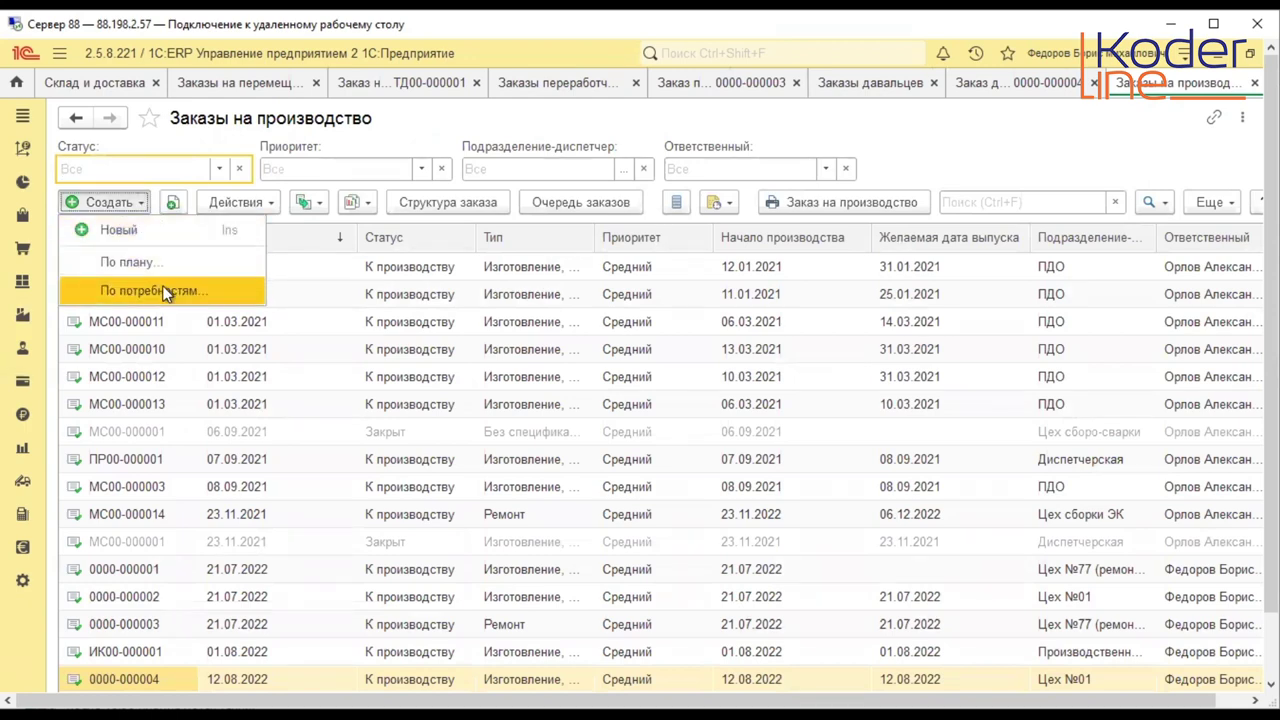
{"action": "double_click", "coordinate": [415, 589]}
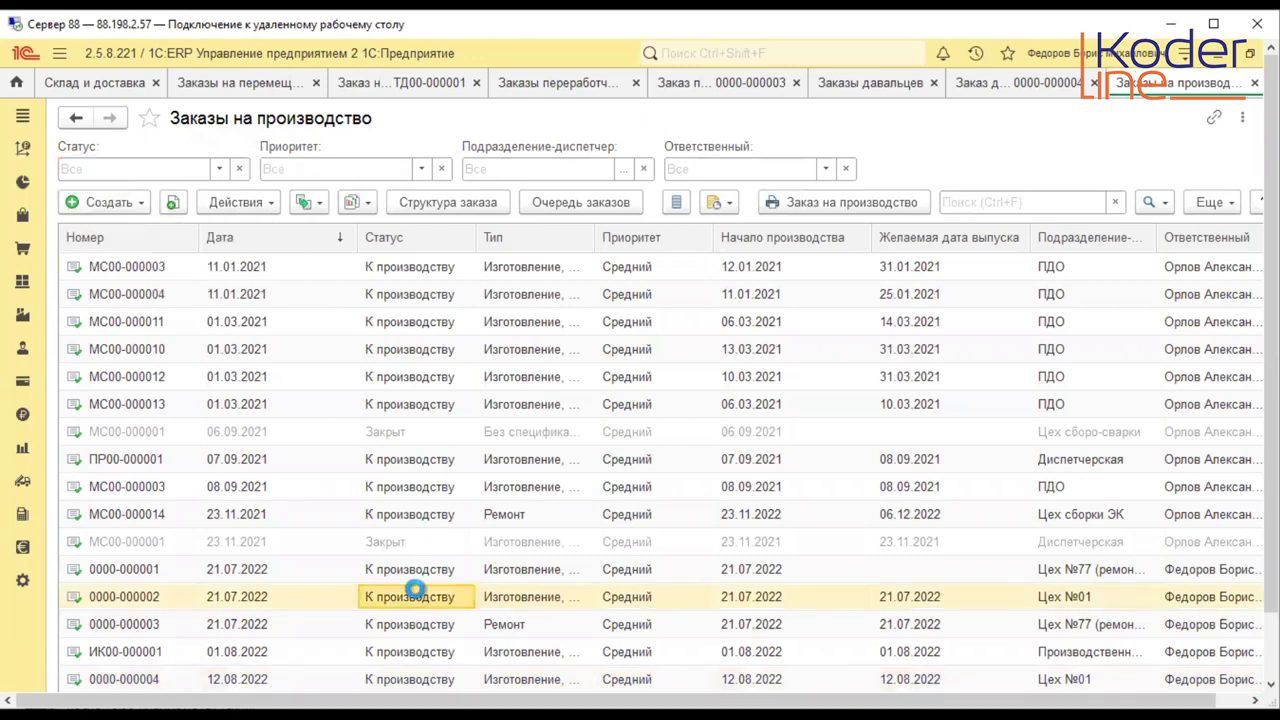
{"action": "left_click", "coordinate": [191, 263]}
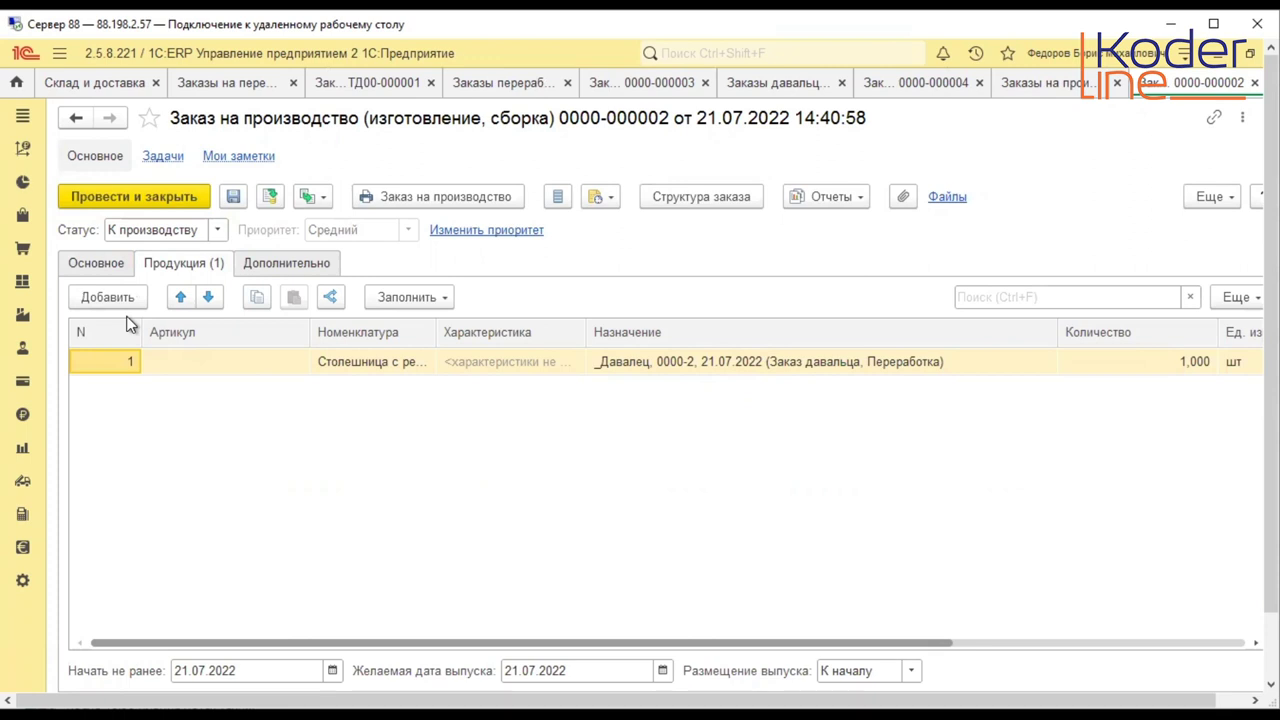
- Open the Сборка stage from Диспетчирование этапов, inspect its Обеспечение and Выпуск lines, and close it
{"action": "left_click", "coordinate": [18, 316]}
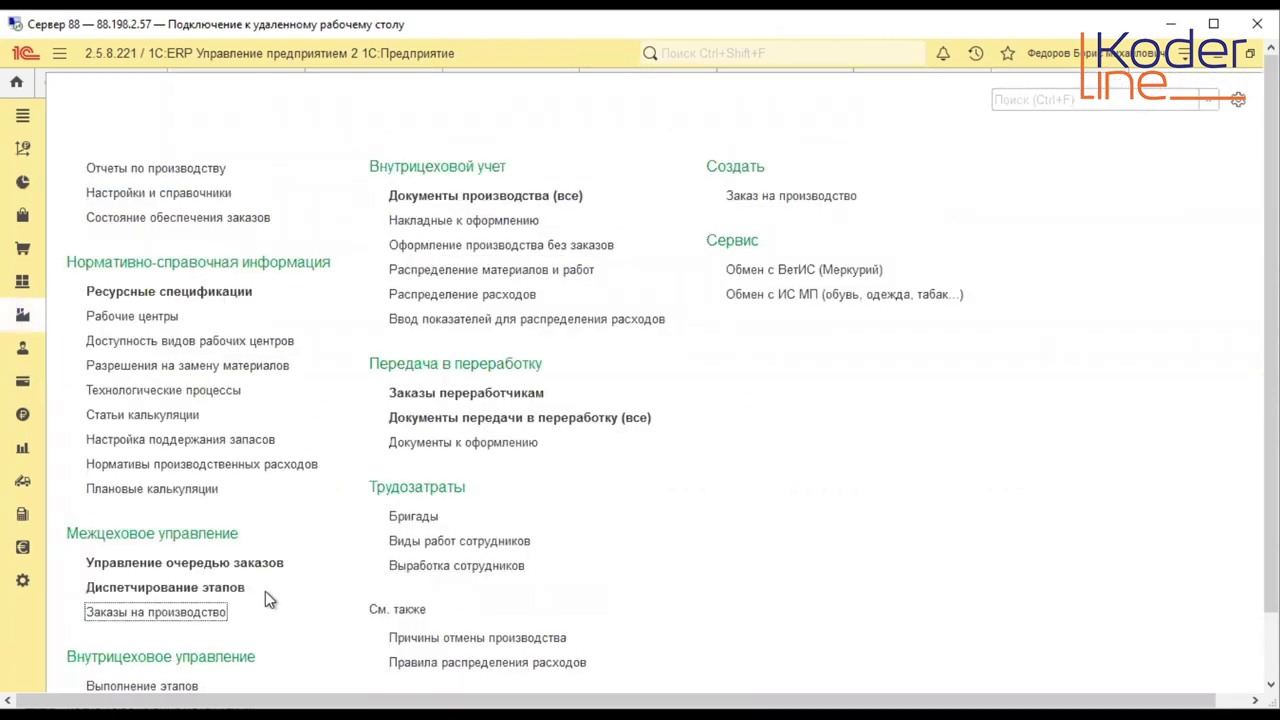
{"action": "left_click", "coordinate": [228, 588]}
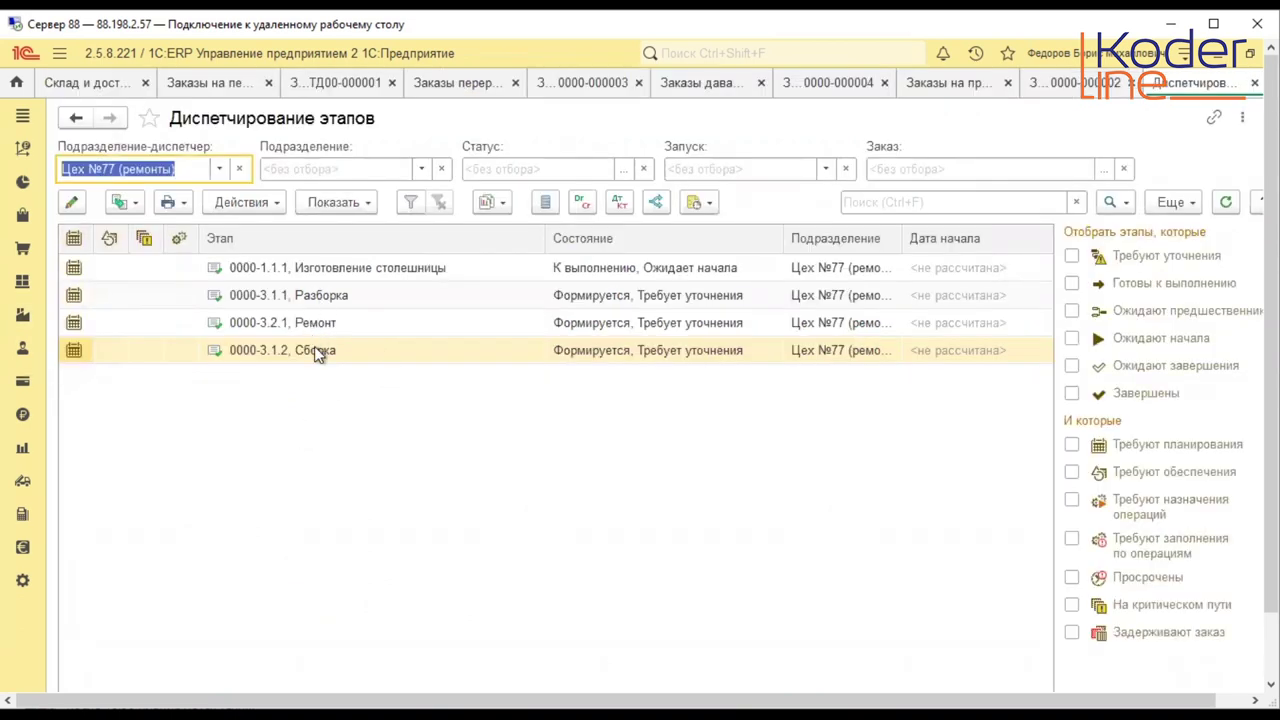
{"action": "left_click", "coordinate": [314, 348]}
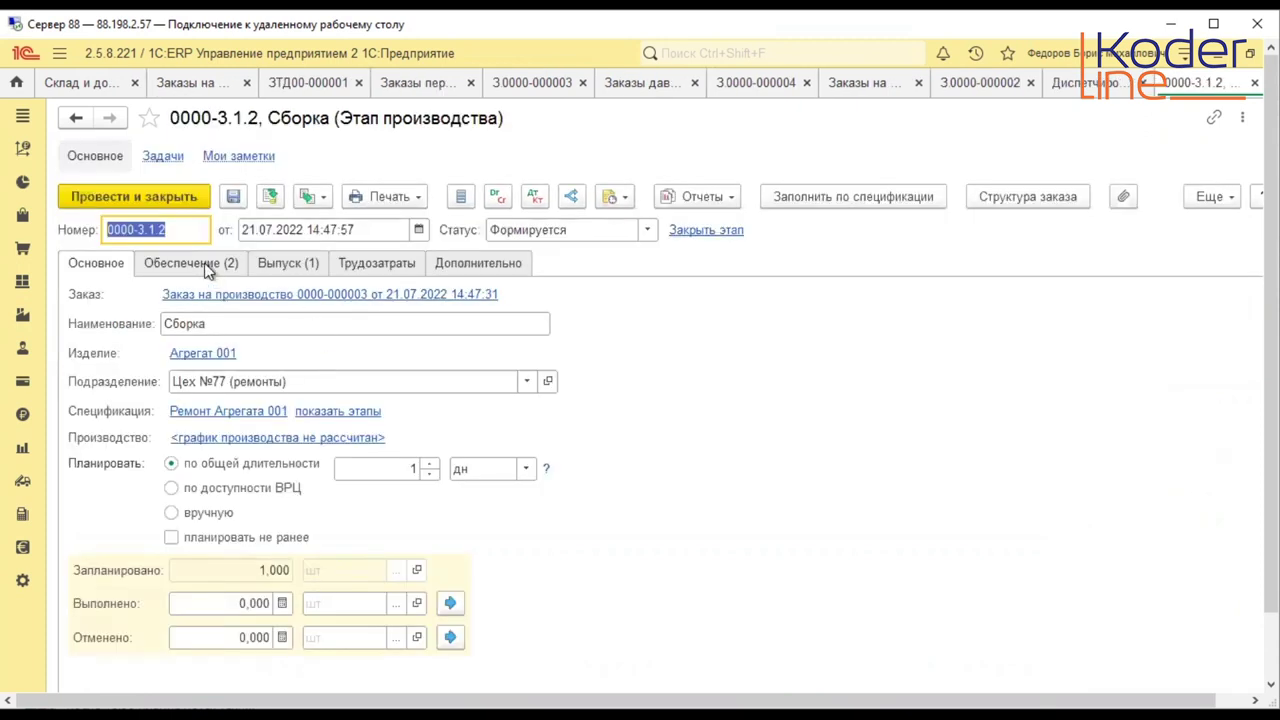
{"action": "left_click", "coordinate": [205, 266]}
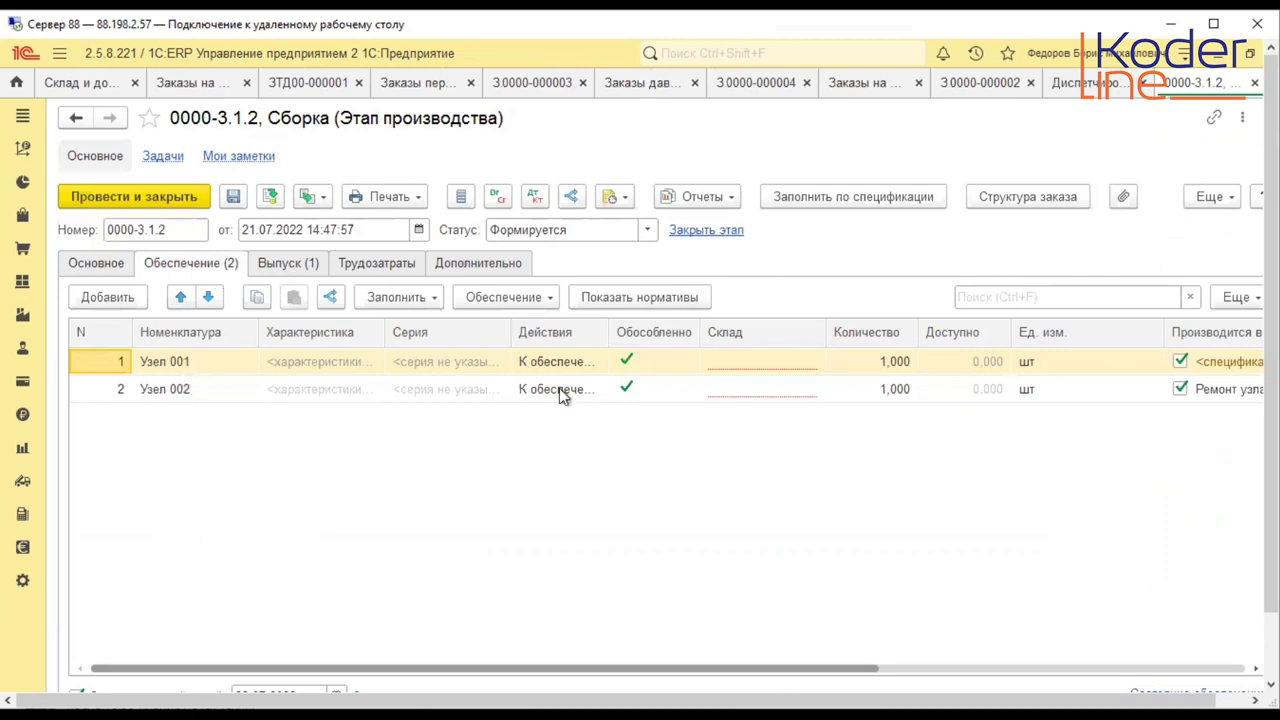
{"action": "left_click", "coordinate": [310, 268]}
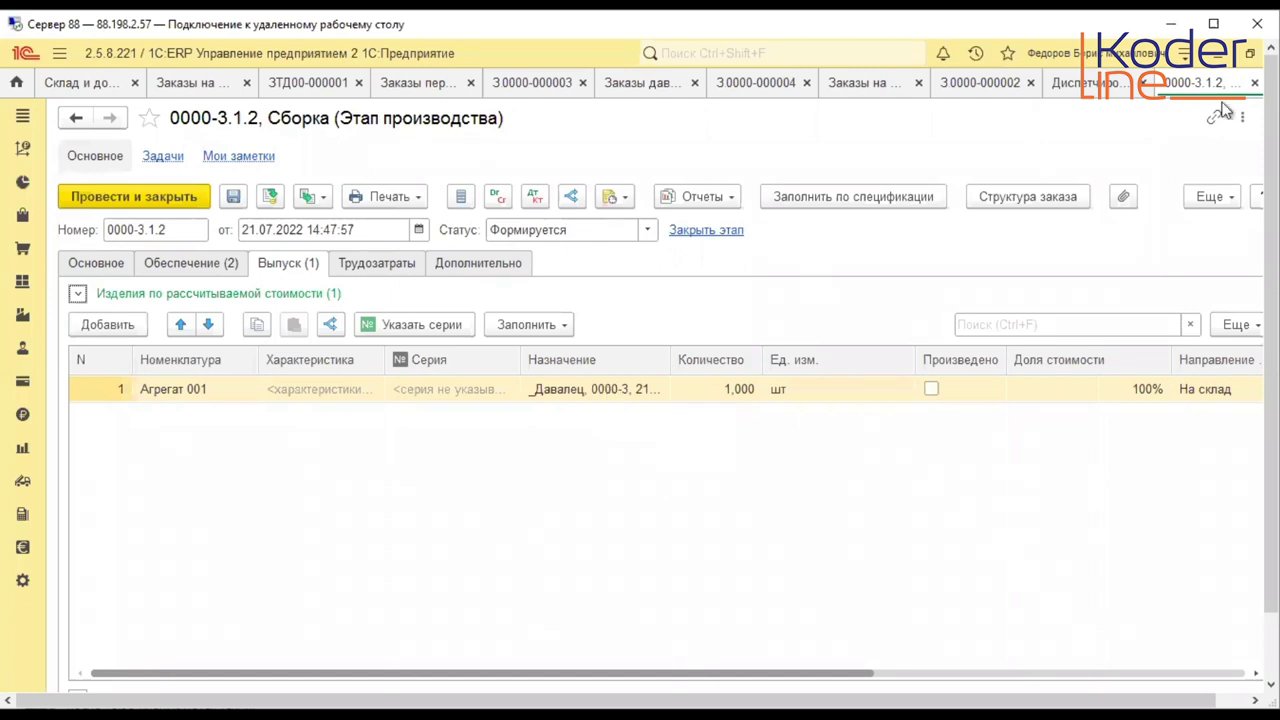
{"action": "left_click", "coordinate": [1254, 82]}
- Open the Изготовление столешницы production stage and check the Обособленно field of its Обеспечение line
{"action": "left_click", "coordinate": [430, 272]}
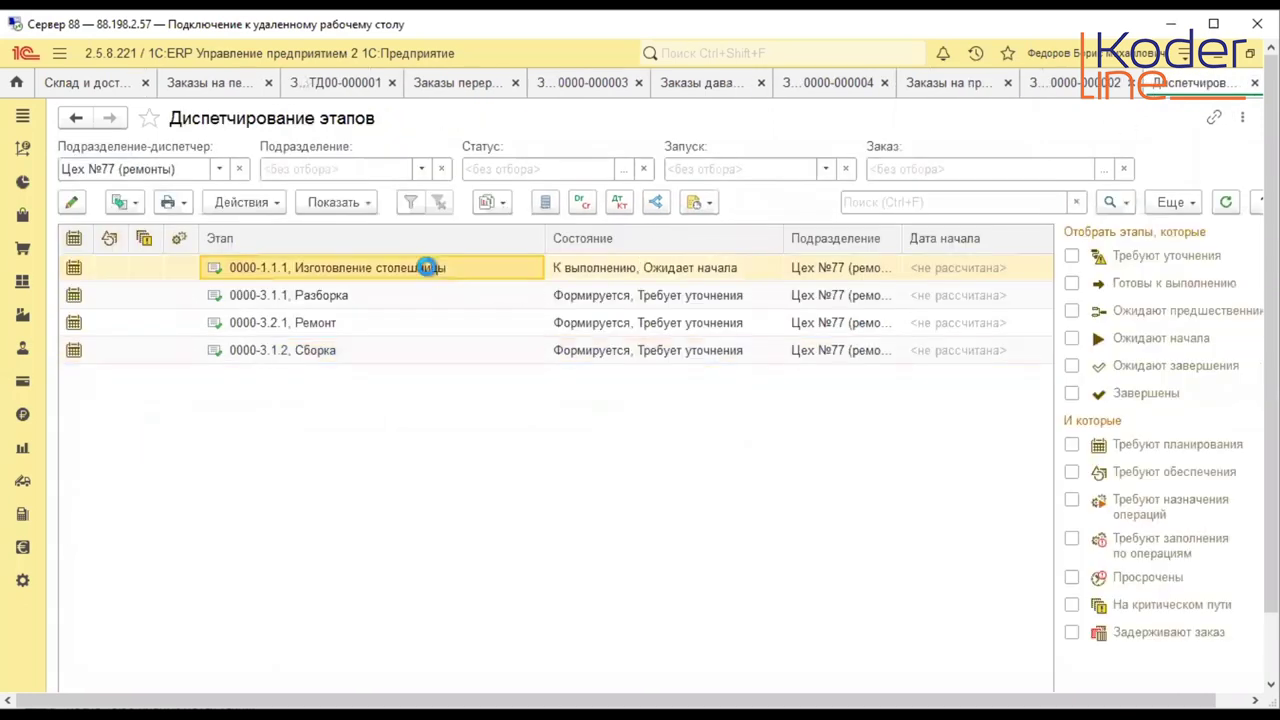
{"action": "double_click", "coordinate": [430, 272]}
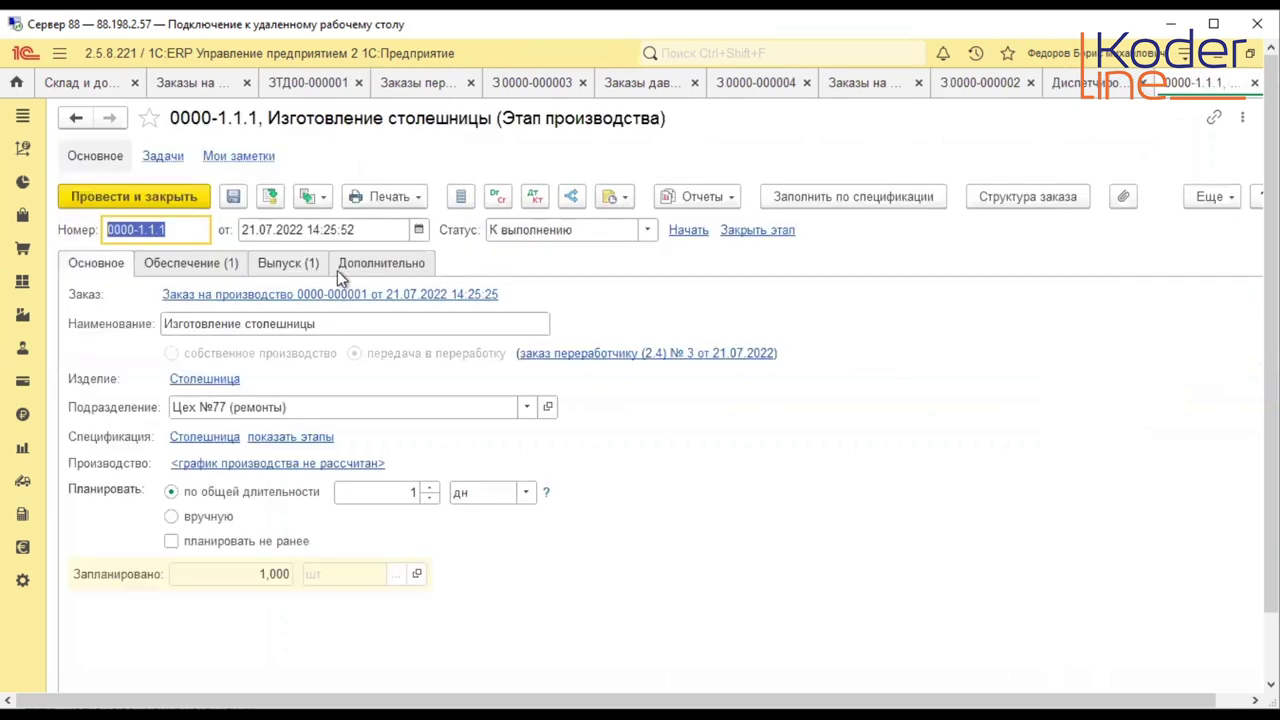
{"action": "left_click", "coordinate": [192, 263]}
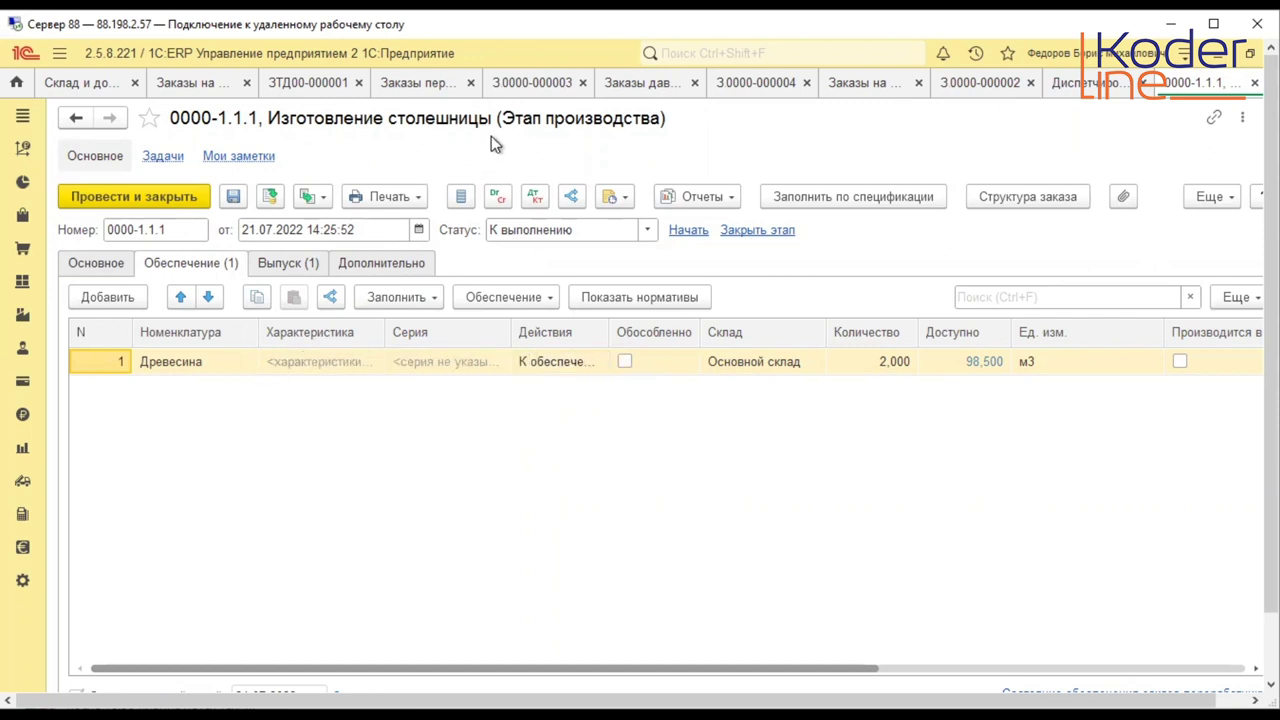
- Open the Производство settings and examine the Обособление материалов для производства options for production and storeroom orders
{"action": "left_click", "coordinate": [24, 581]}
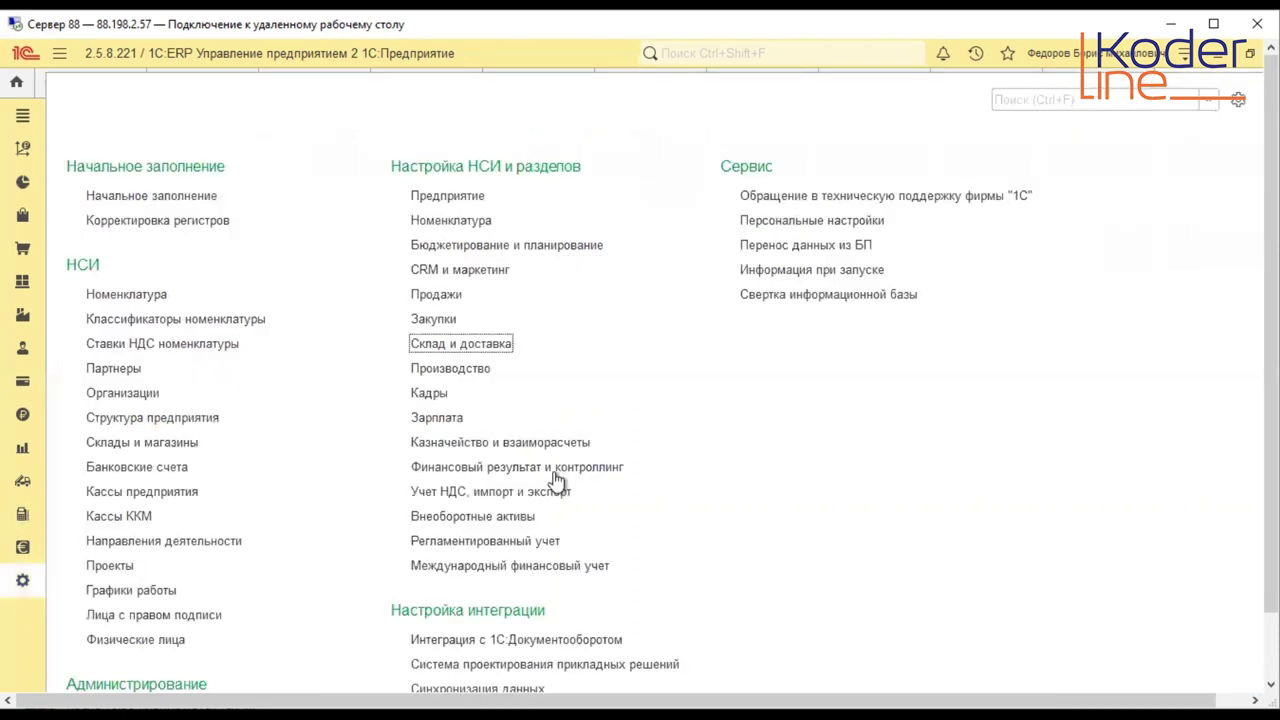
{"action": "left_click", "coordinate": [460, 368]}
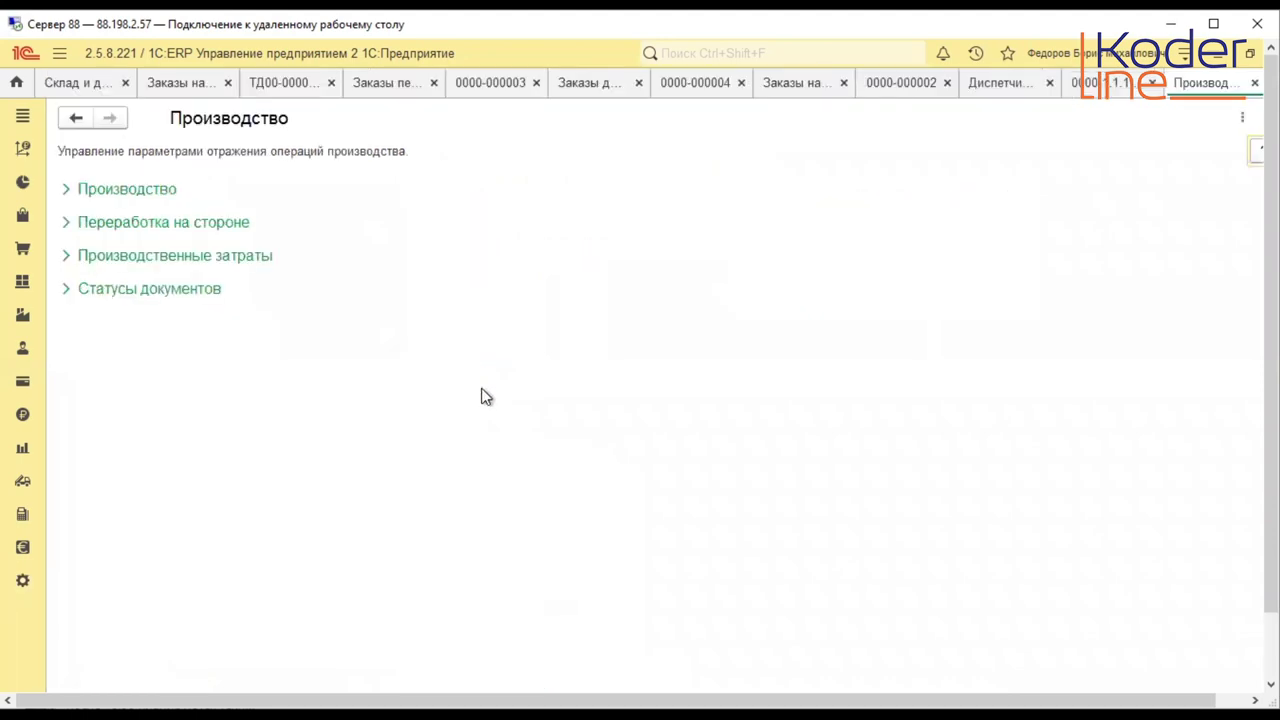
{"action": "left_click", "coordinate": [143, 196]}
{"action": "scroll", "coordinate": [430, 380], "scroll_direction": "down", "scroll_amount": 3}
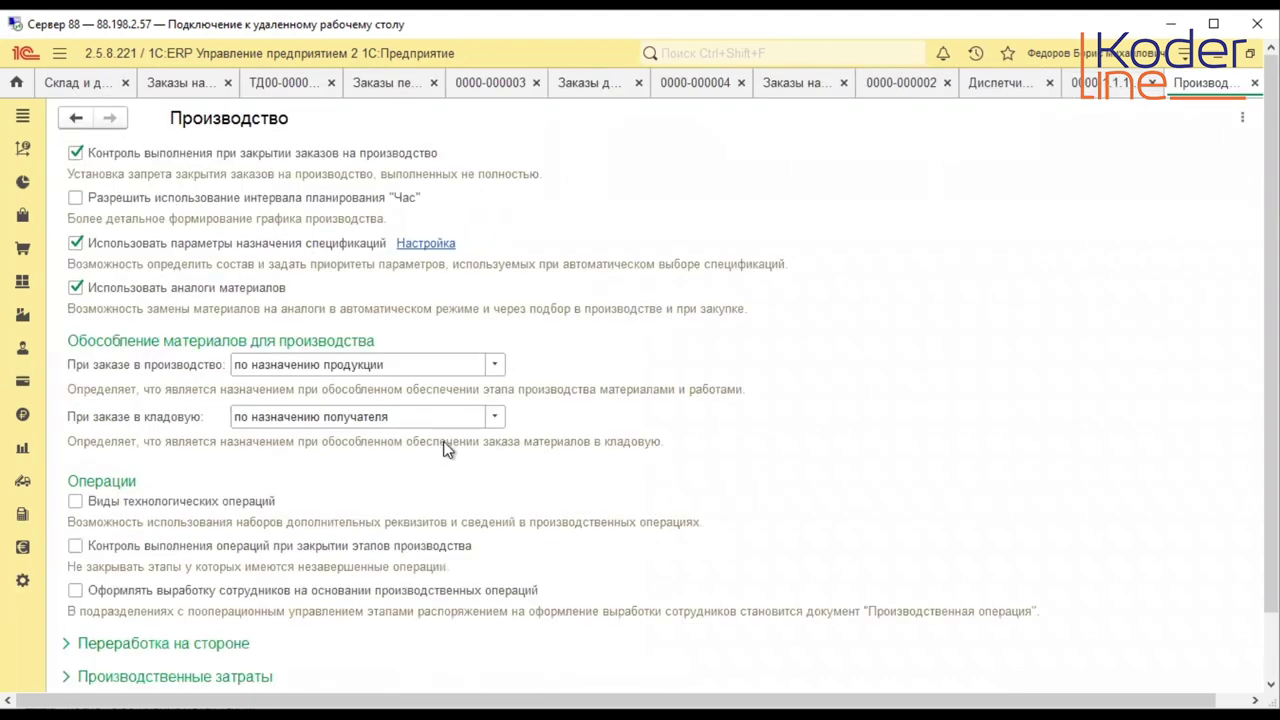
- Set the material separation for orders in production to по направлению деятельности, review the alternative options, and close the Производство settings
{"action": "left_click", "coordinate": [496, 364]}
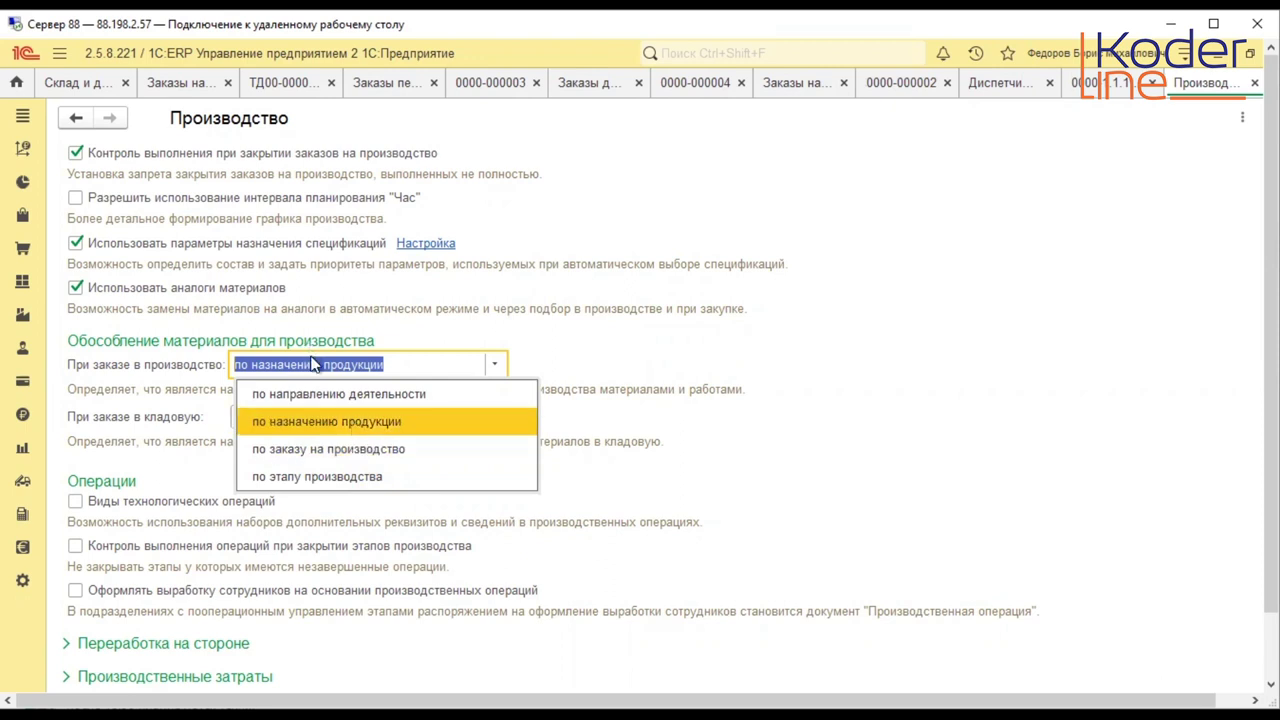
{"action": "left_click", "coordinate": [333, 393]}
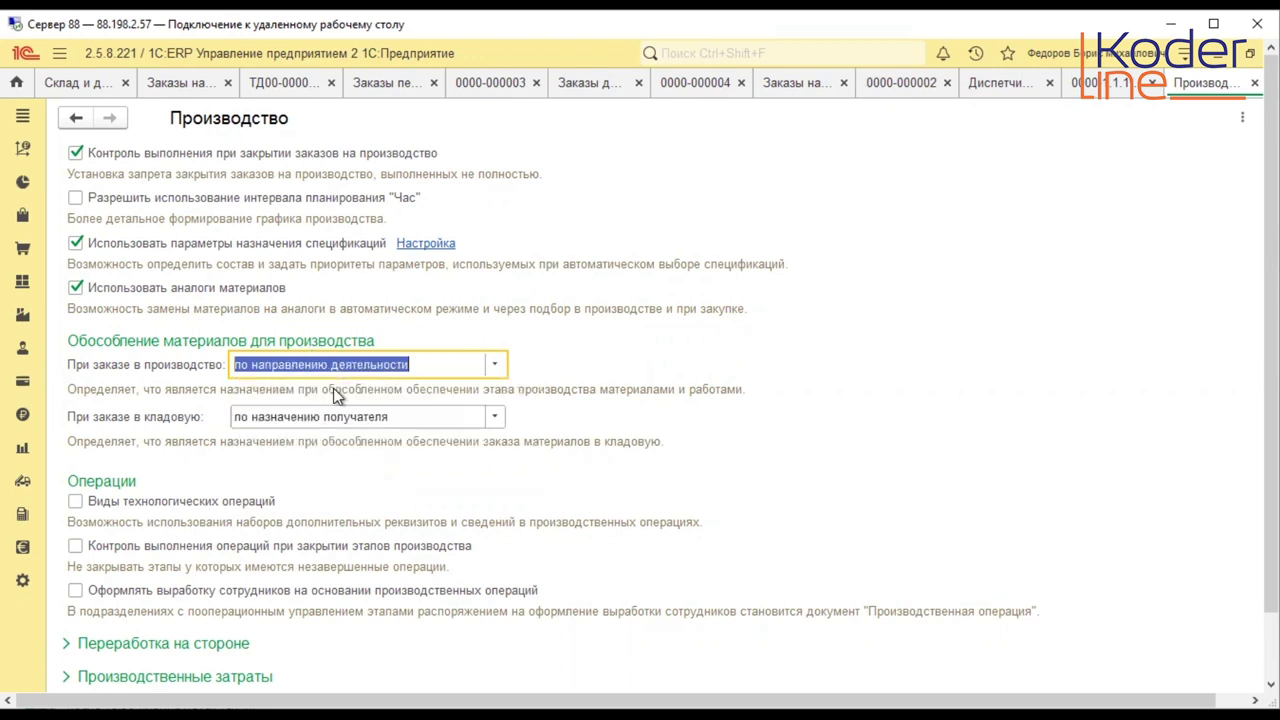
{"action": "left_click", "coordinate": [493, 365]}
{"action": "left_click", "coordinate": [491, 367]}
{"action": "left_click", "coordinate": [495, 366]}
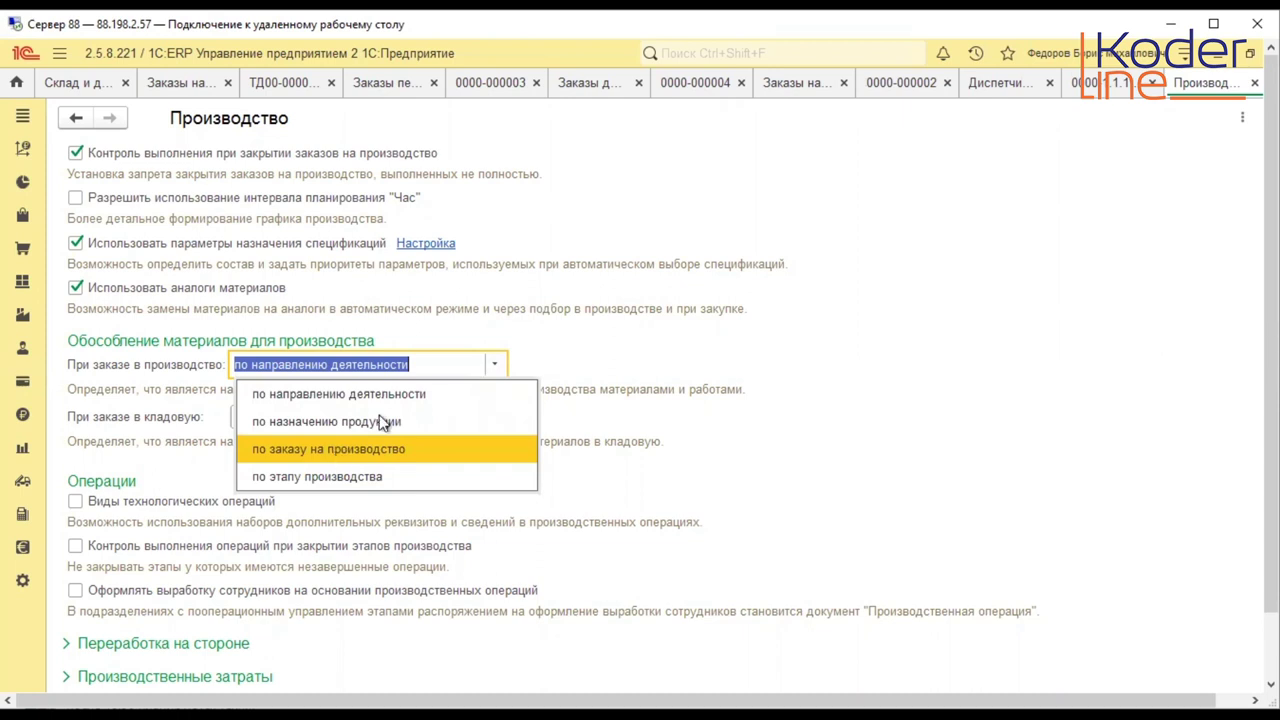
{"action": "left_click", "coordinate": [876, 293]}
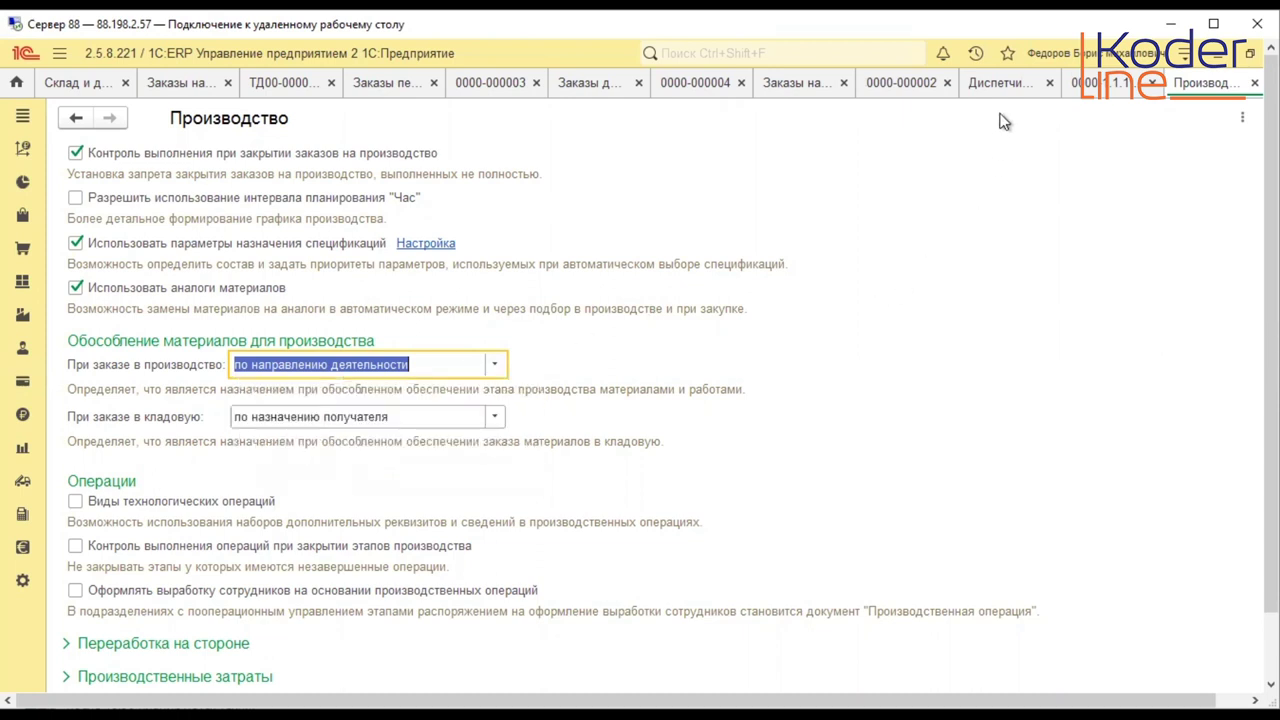
{"action": "left_click", "coordinate": [1254, 82]}
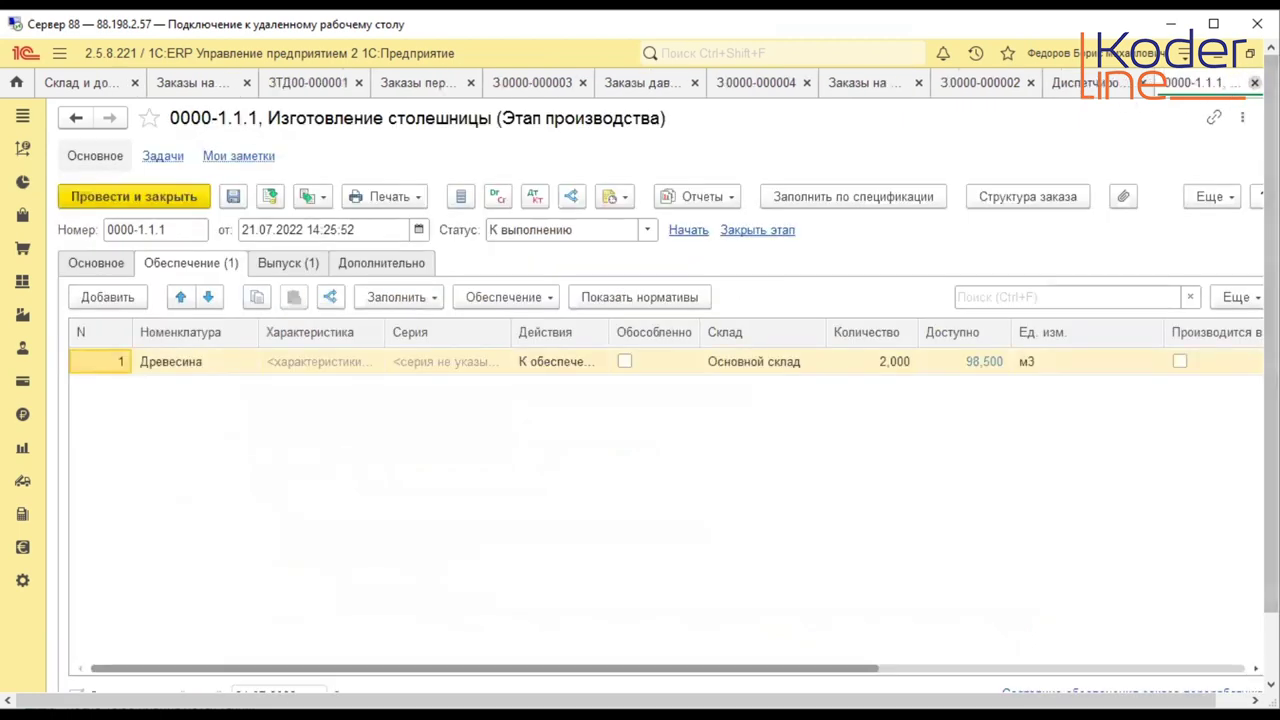
- Open the Ремонт stage from Диспетчирование этапов, check its Обеспечение line, and widen the Назначение column of its Выпуск line
{"action": "left_click", "coordinate": [1254, 82]}
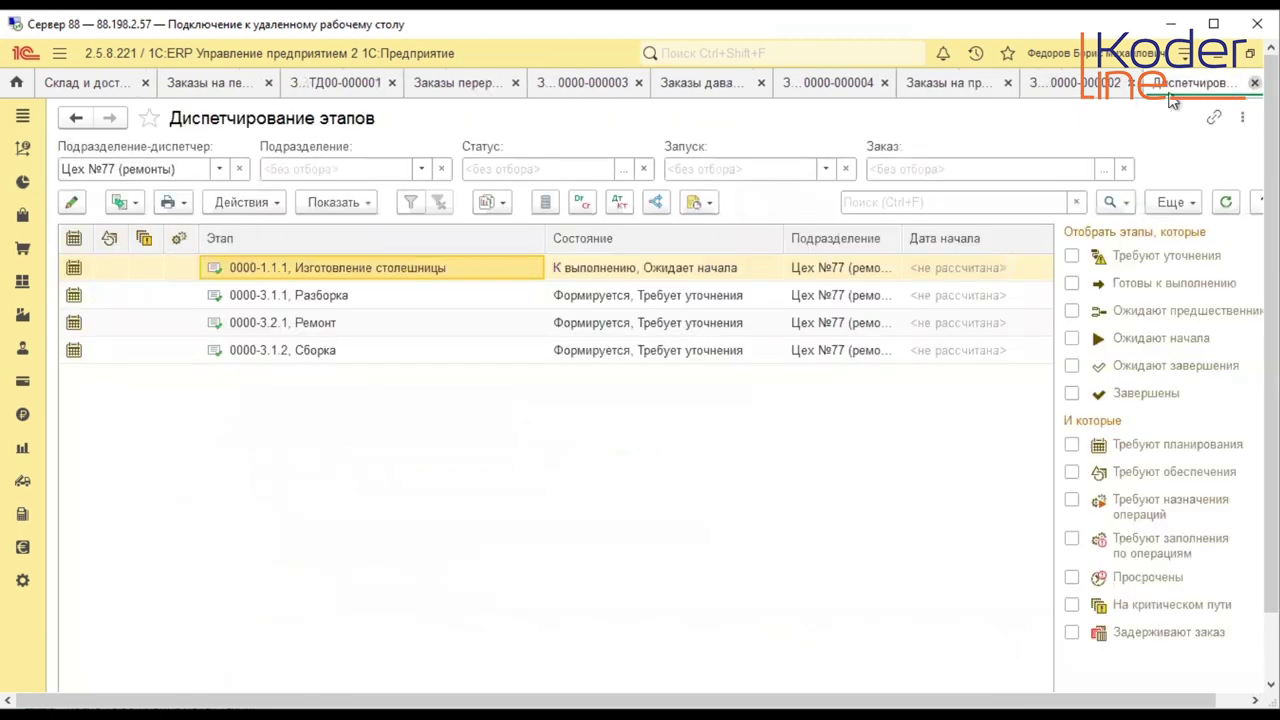
{"action": "left_click", "coordinate": [320, 322]}
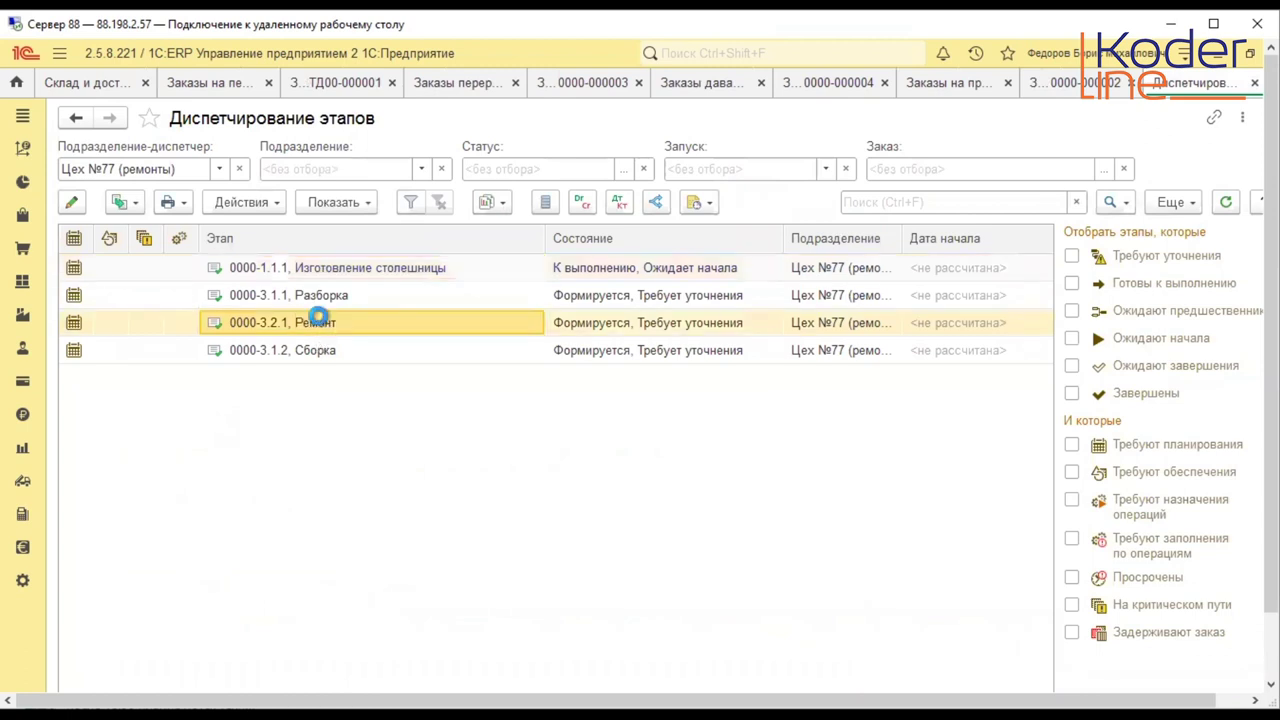
{"action": "double_click", "coordinate": [318, 320]}
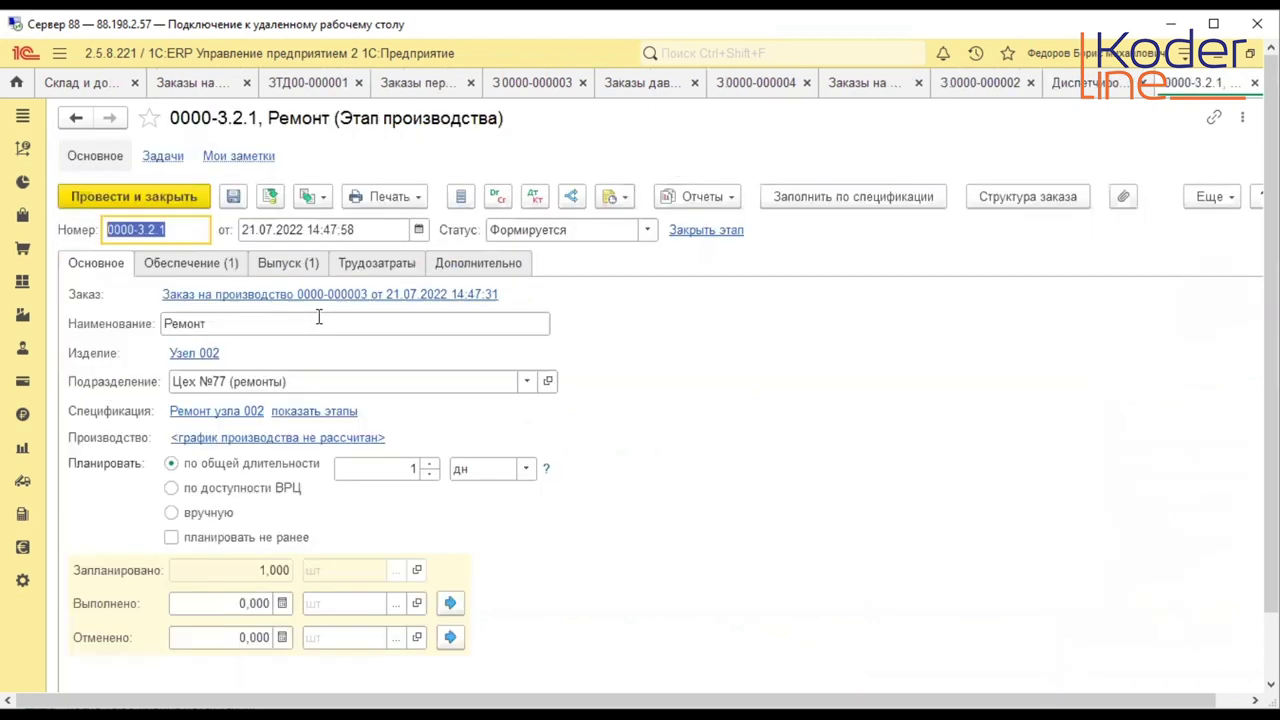
{"action": "left_click", "coordinate": [213, 263]}
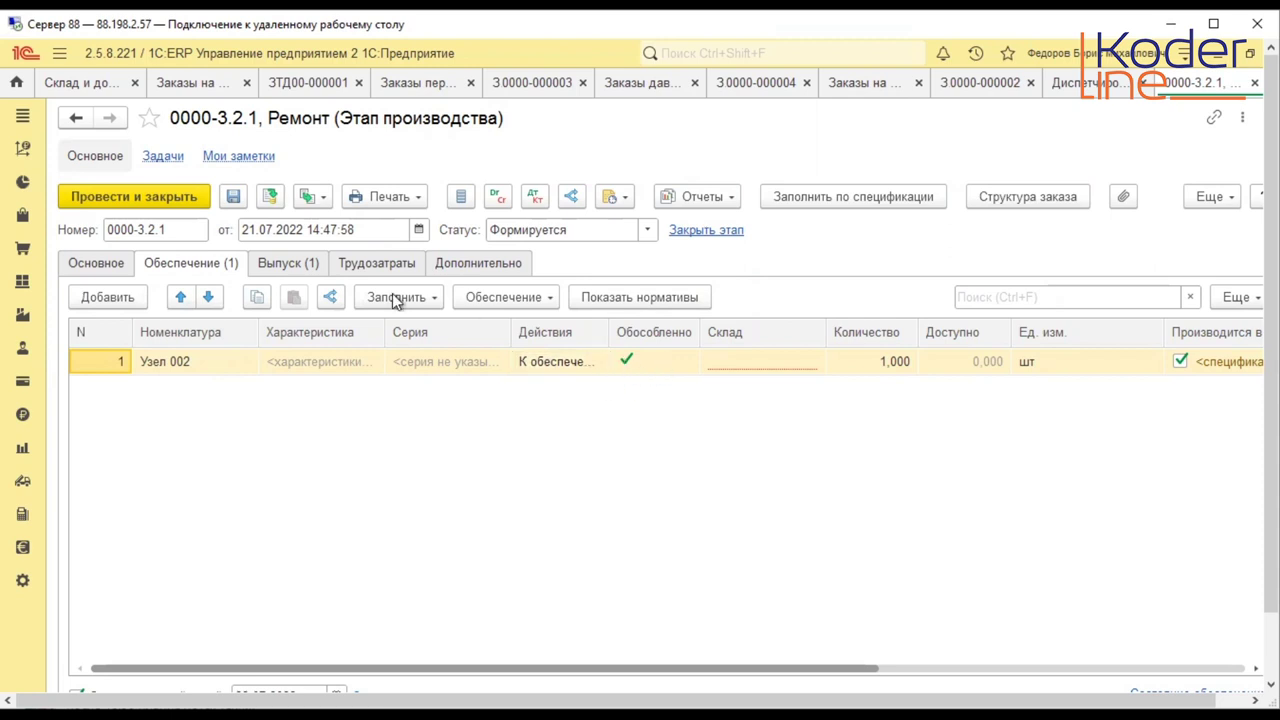
{"action": "left_click", "coordinate": [309, 266]}
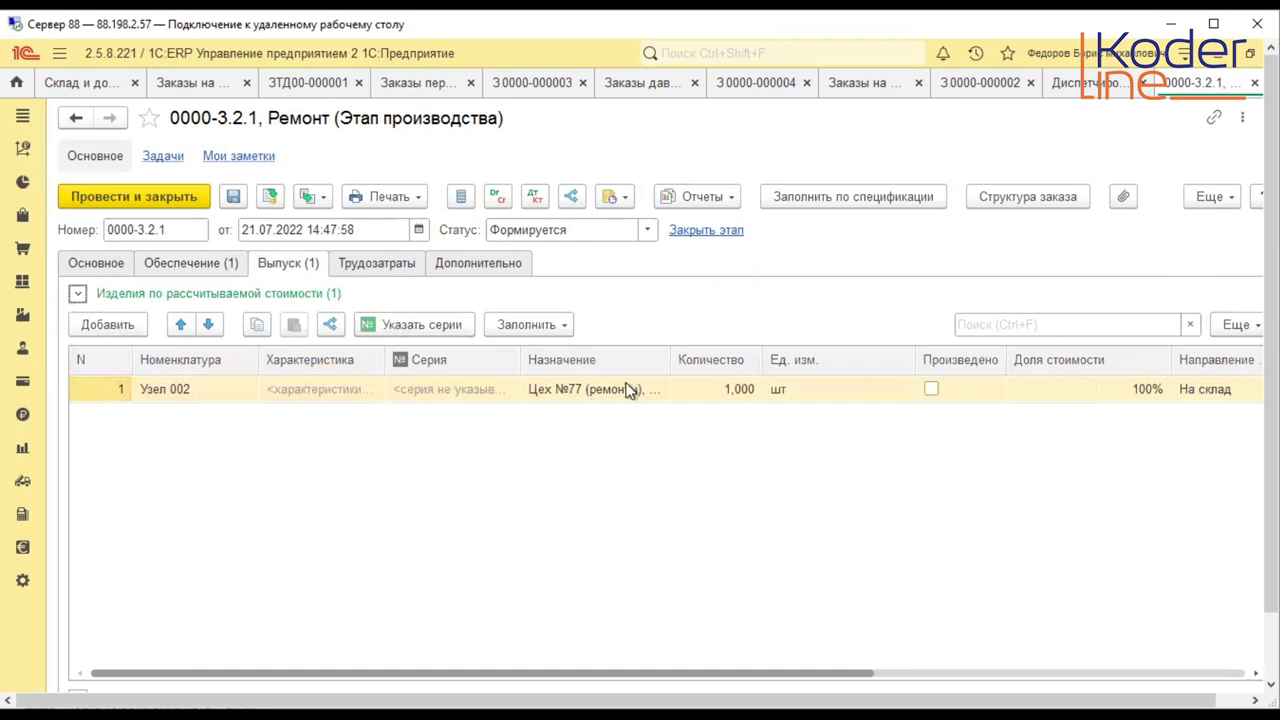
{"action": "left_click_drag", "start_coordinate": [669, 358], "coordinate": [768, 358]}
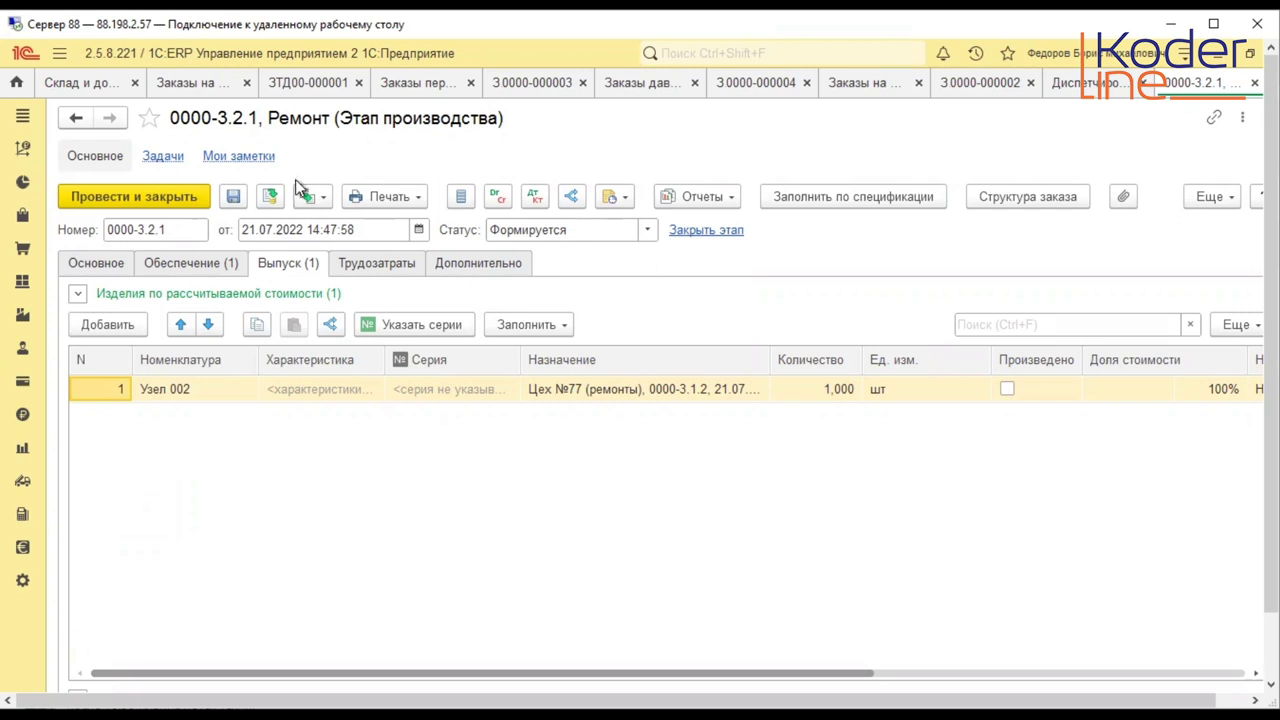
- Open the Корректировка назначения товаров list, inspect the Снятие резерва document dated 30.01.2021, and close it
{"action": "left_click", "coordinate": [22, 282]}
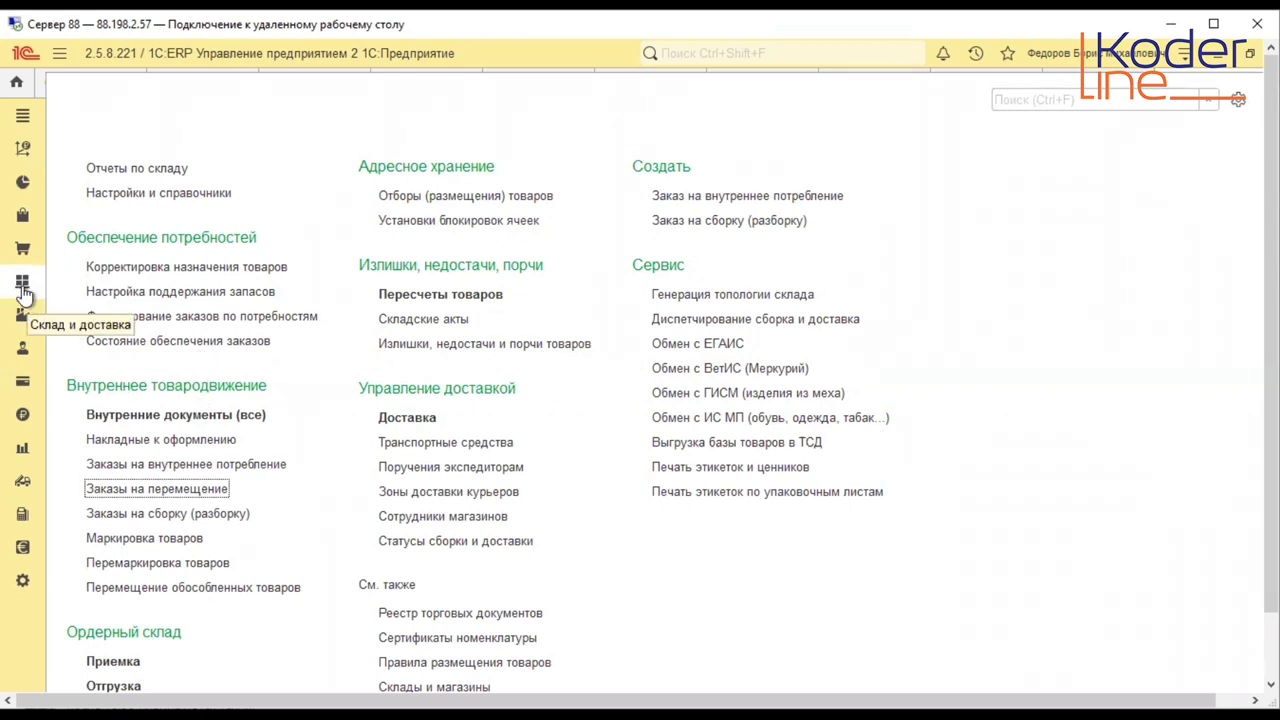
{"action": "left_click", "coordinate": [189, 266]}
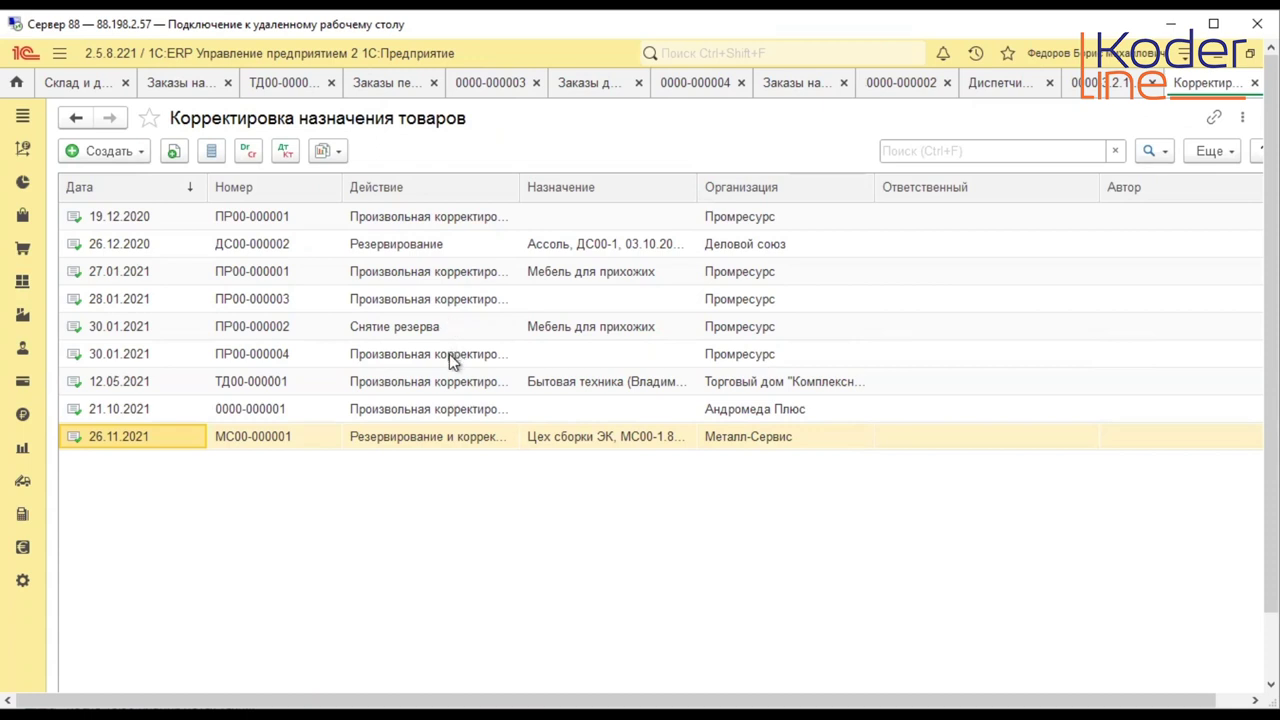
{"action": "left_click", "coordinate": [383, 326]}
{"action": "double_click", "coordinate": [383, 326]}
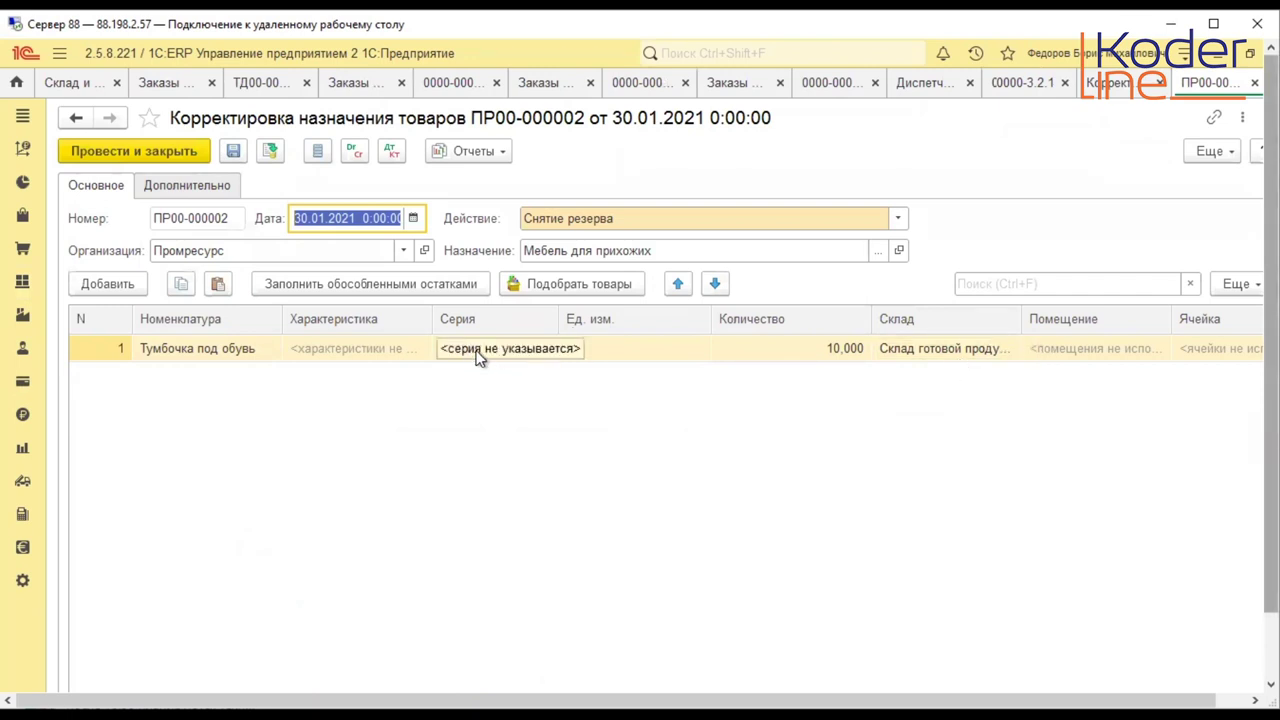
{"action": "left_click", "coordinate": [658, 346]}
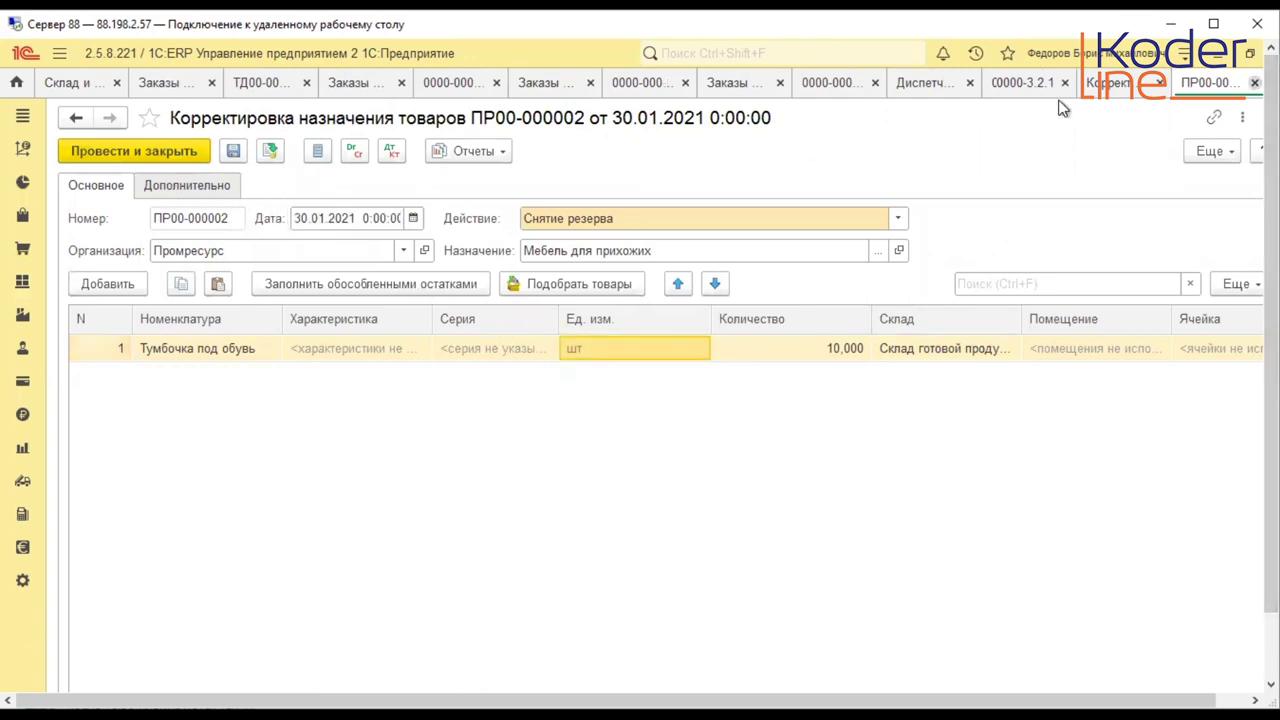
{"action": "key", "text": "Escape"}
- Inspect the Резервирование correction dated 26.12.2020 and the Произвольная корректировка назначений dated 27.01.2021, closing each document
{"action": "left_click", "coordinate": [438, 440]}
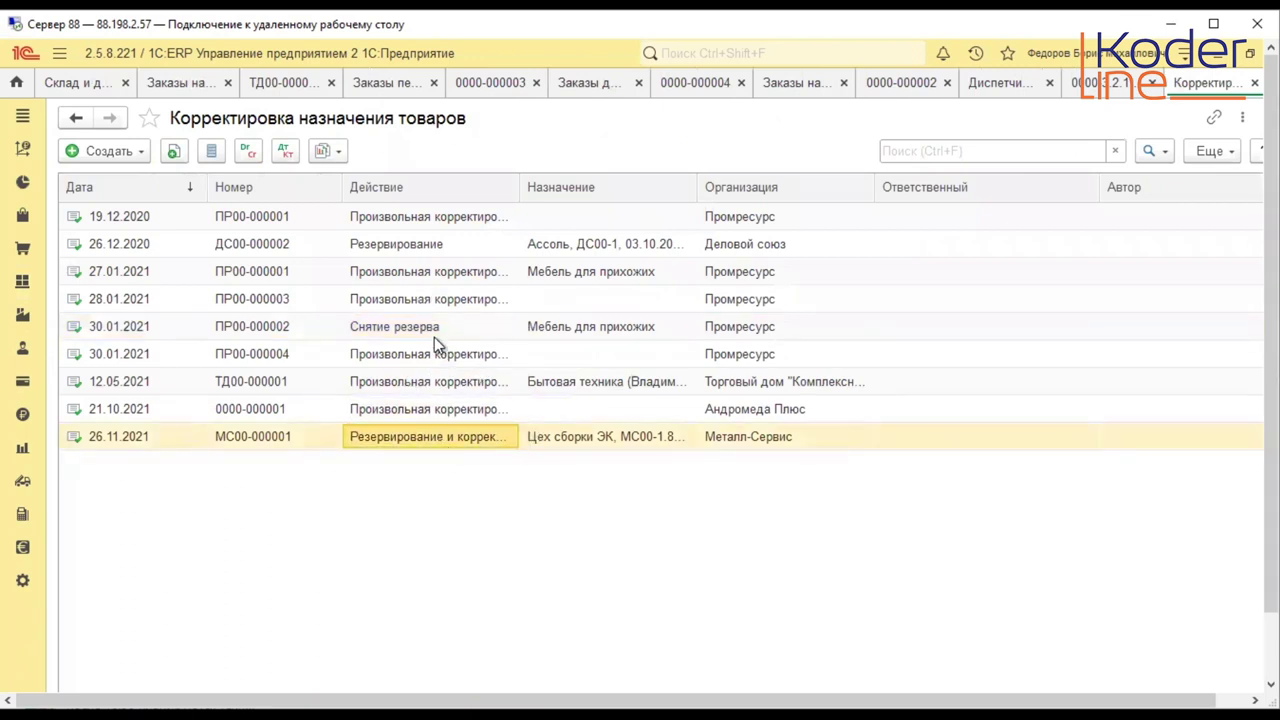
{"action": "double_click", "coordinate": [414, 244]}
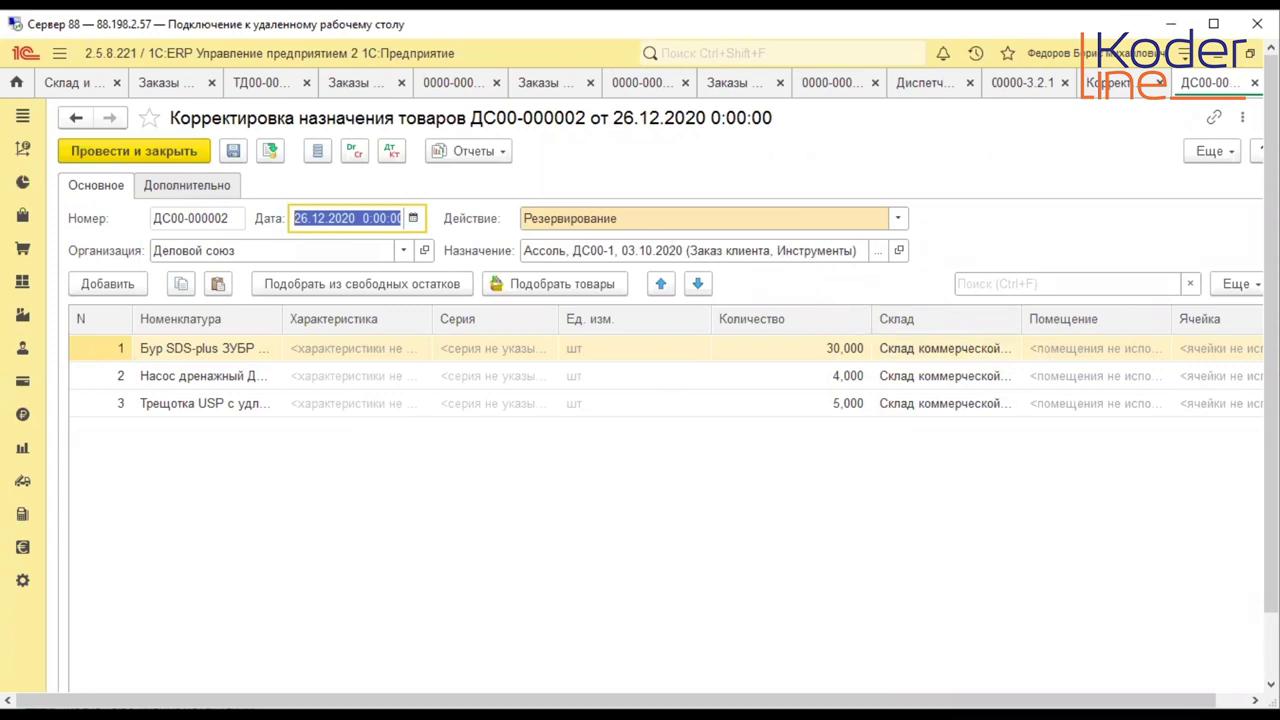
{"action": "left_click", "coordinate": [1254, 82]}
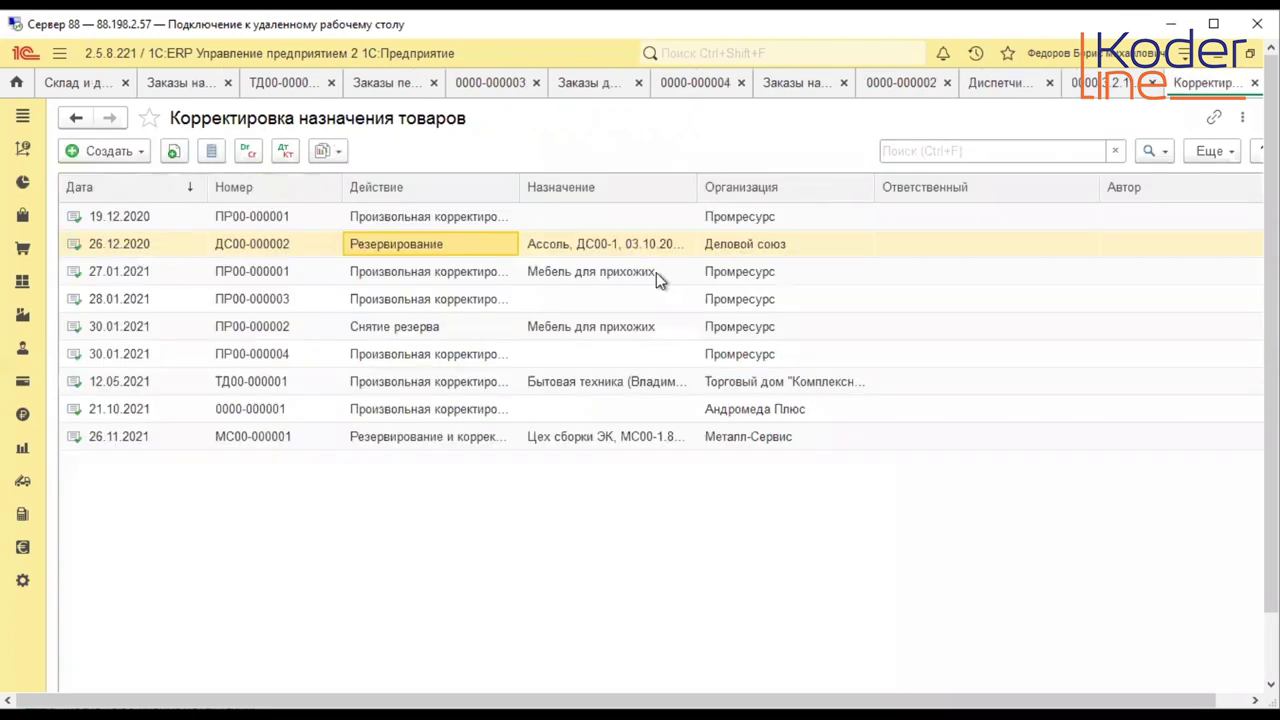
{"action": "double_click", "coordinate": [478, 268]}
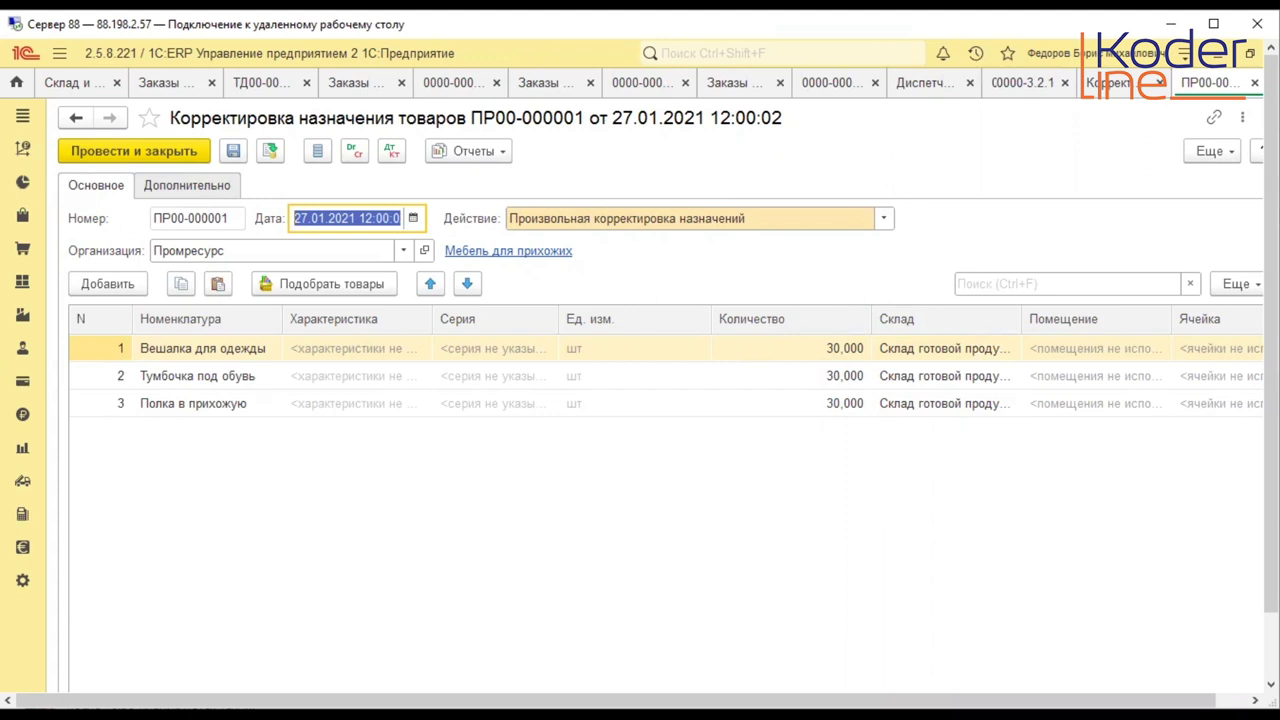
{"action": "left_click", "coordinate": [1254, 82]}
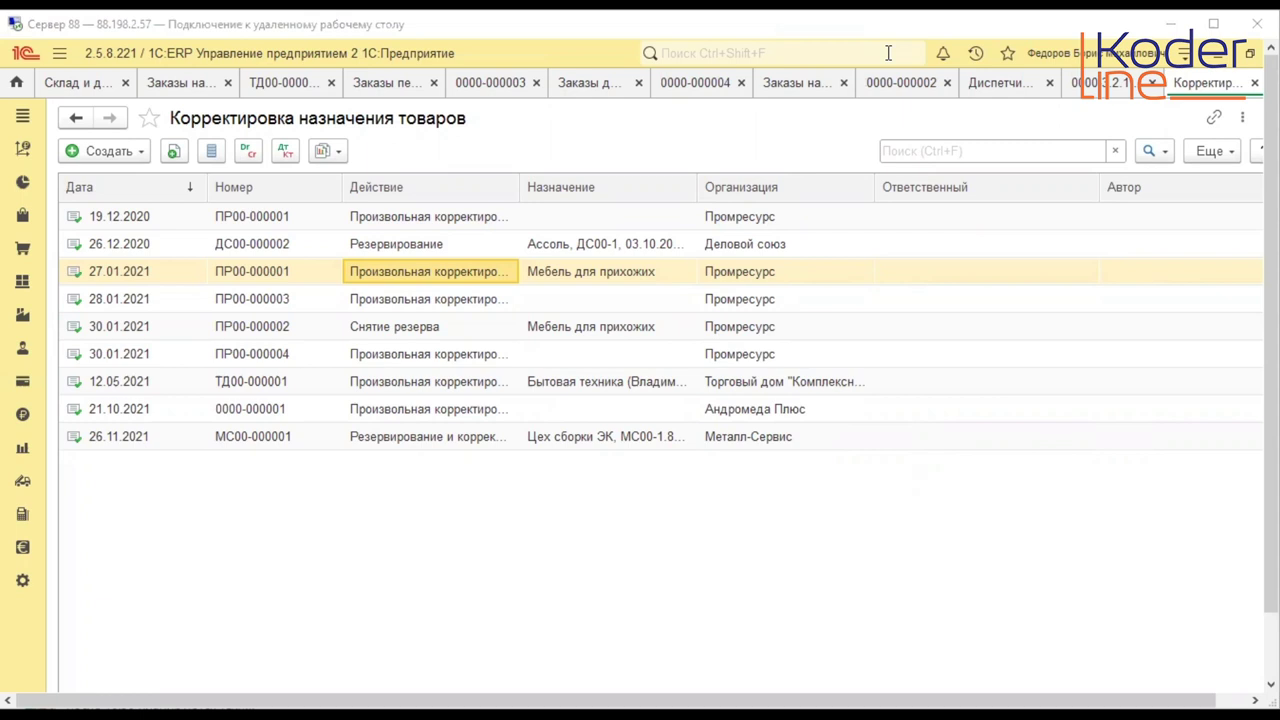
- Start a new Сборка (разборка) товаров document with the operation Сборка из комплектующих from the internal documents journal
{"action": "left_click", "coordinate": [23, 284]}
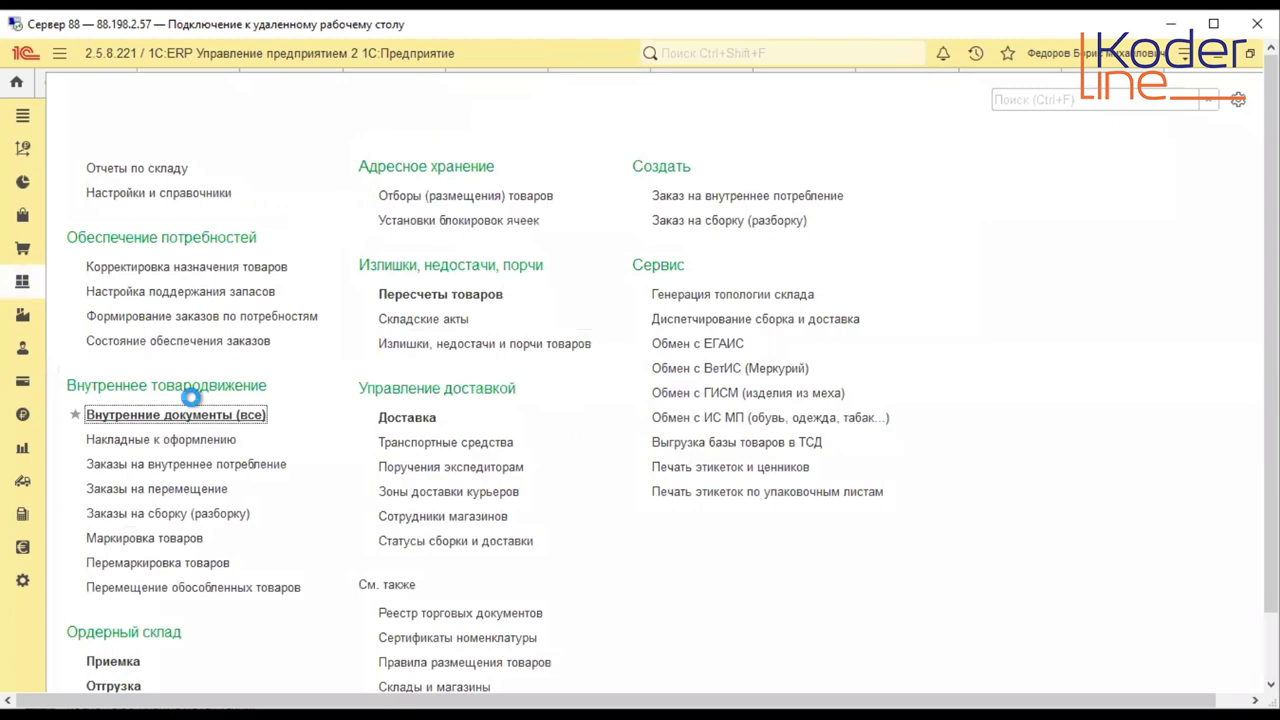
{"action": "left_click", "coordinate": [193, 410]}
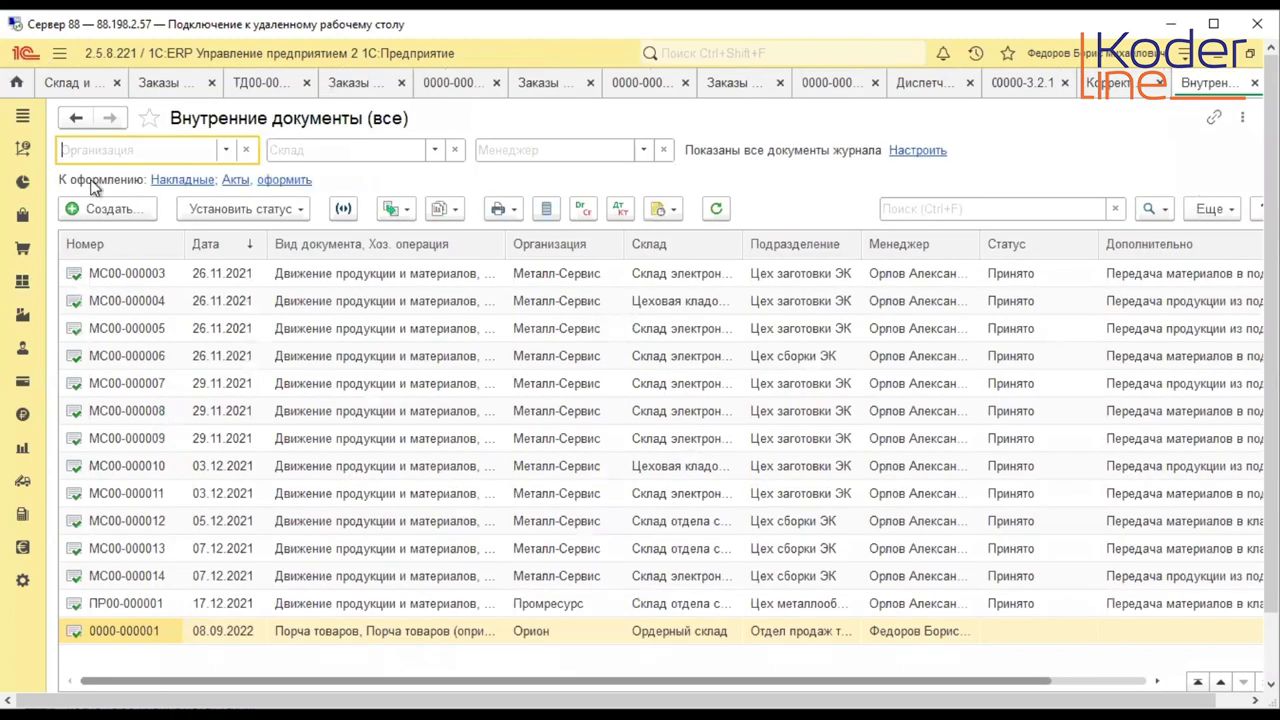
{"action": "left_click", "coordinate": [110, 209]}
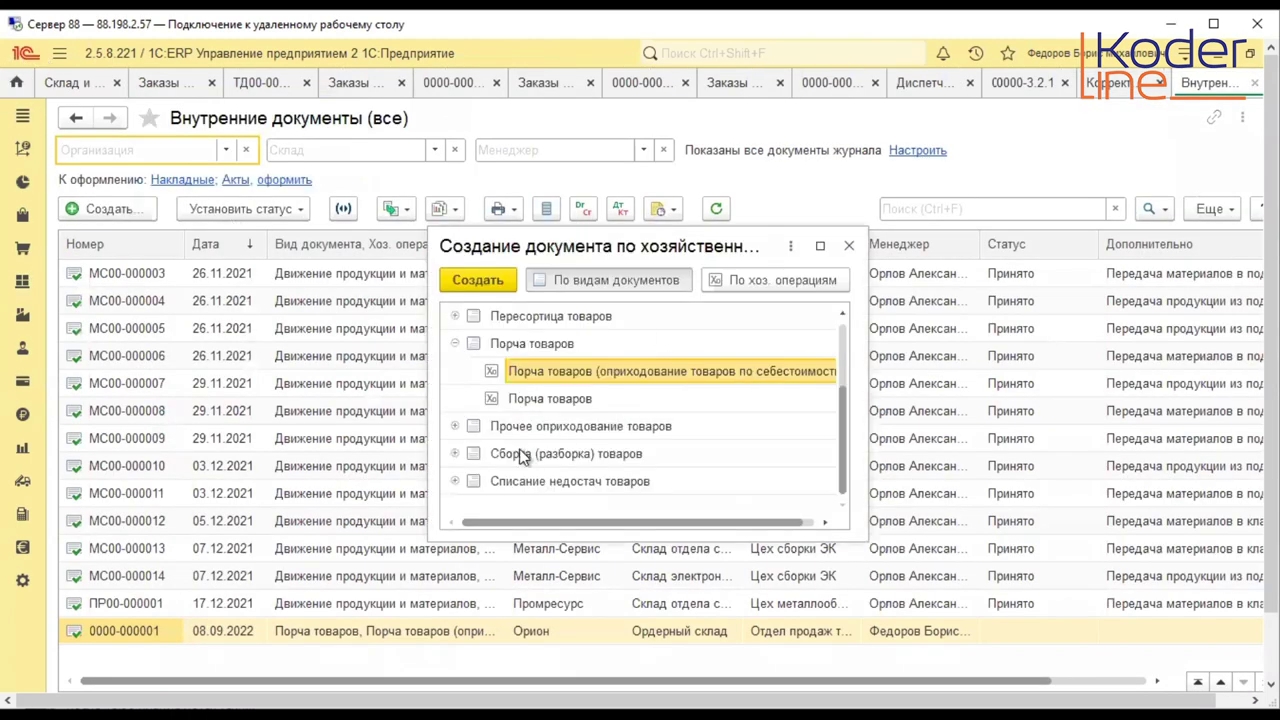
{"action": "left_click", "coordinate": [456, 454]}
{"action": "scroll", "coordinate": [562, 480], "scroll_direction": "down", "scroll_amount": 1}
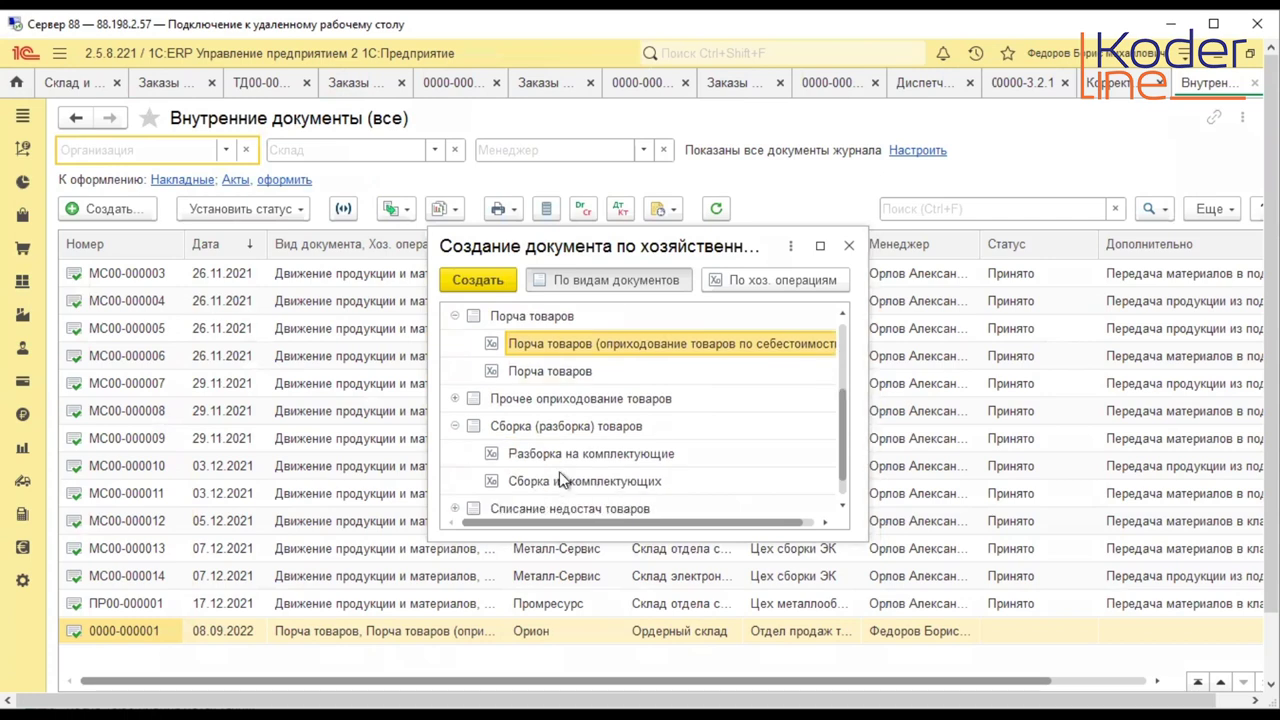
{"action": "double_click", "coordinate": [563, 481]}
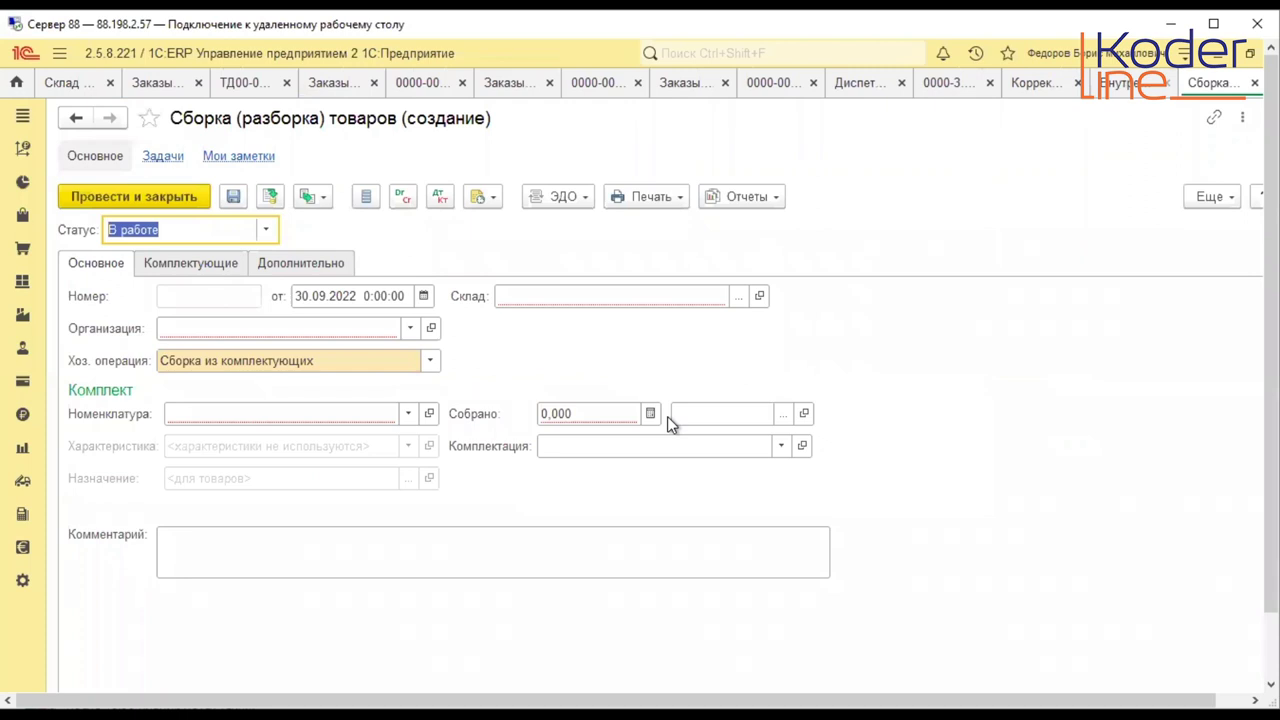
- Add Заготовка 002 (не годен) to the document's Комплектующие with the unit of measure шт
{"action": "mouse_move", "coordinate": [634, 418]}
{"action": "left_click", "coordinate": [218, 275]}
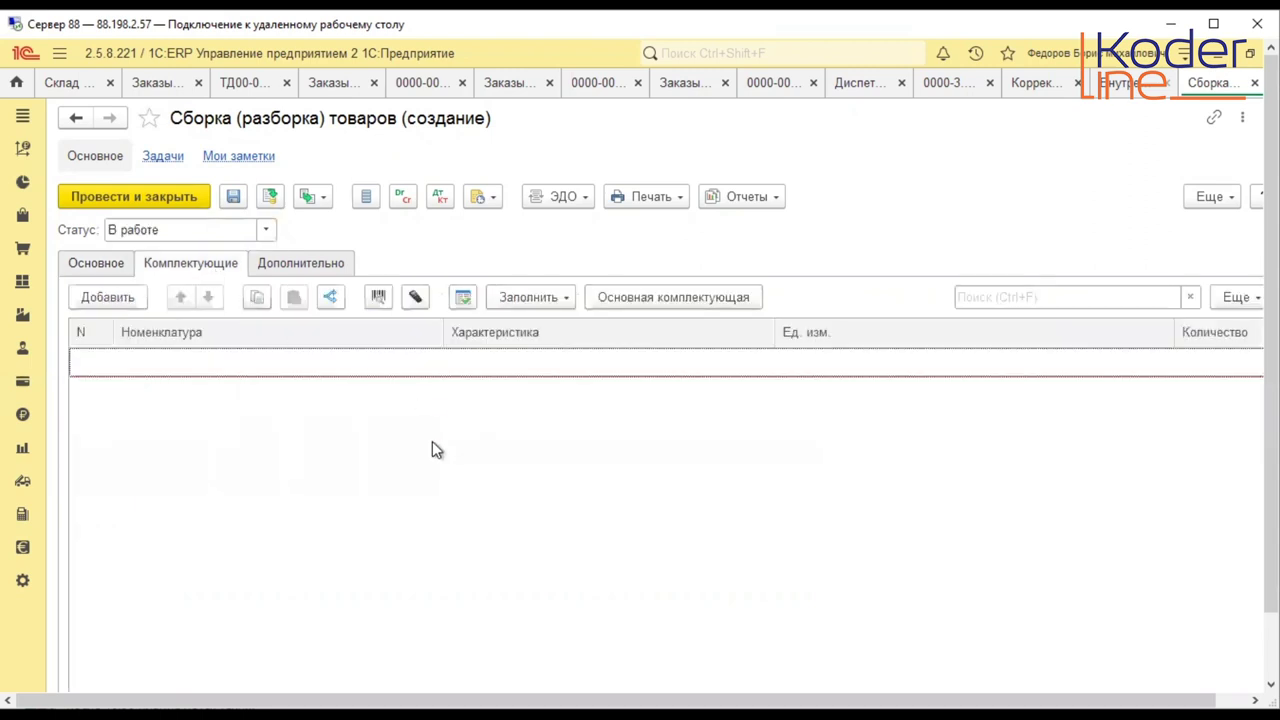
{"action": "left_click", "coordinate": [127, 302]}
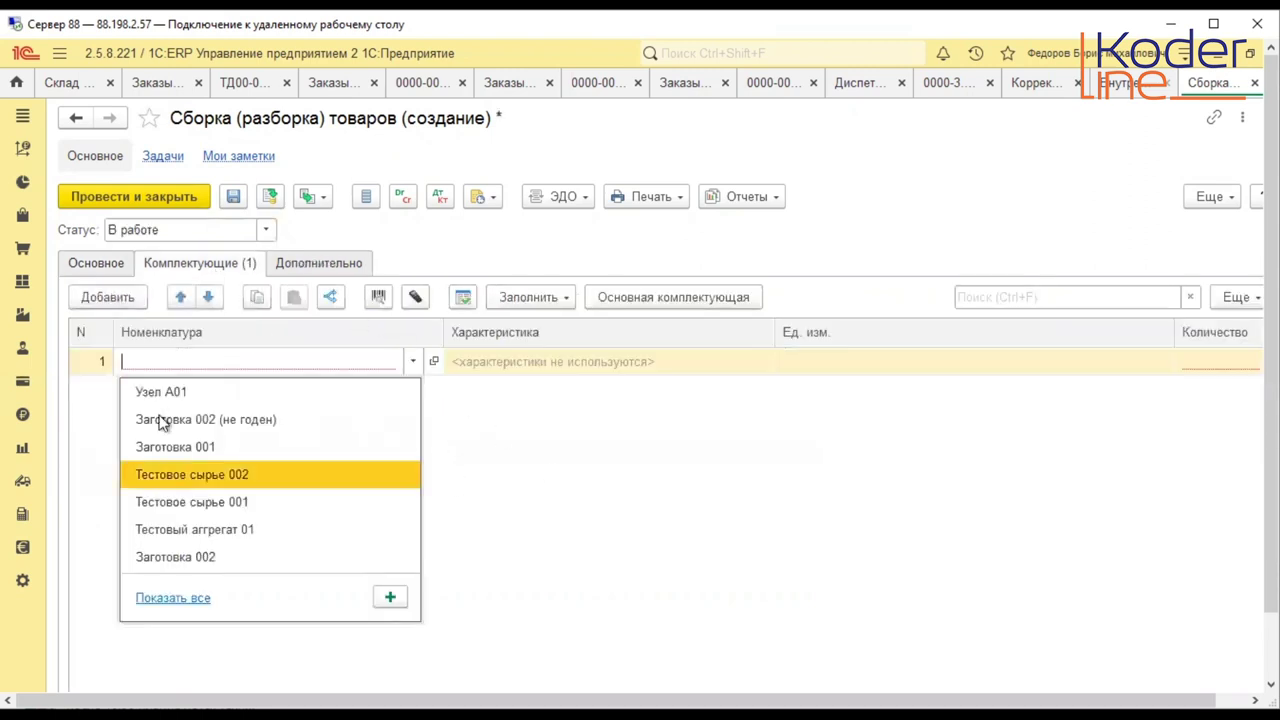
{"action": "left_click", "coordinate": [208, 418]}
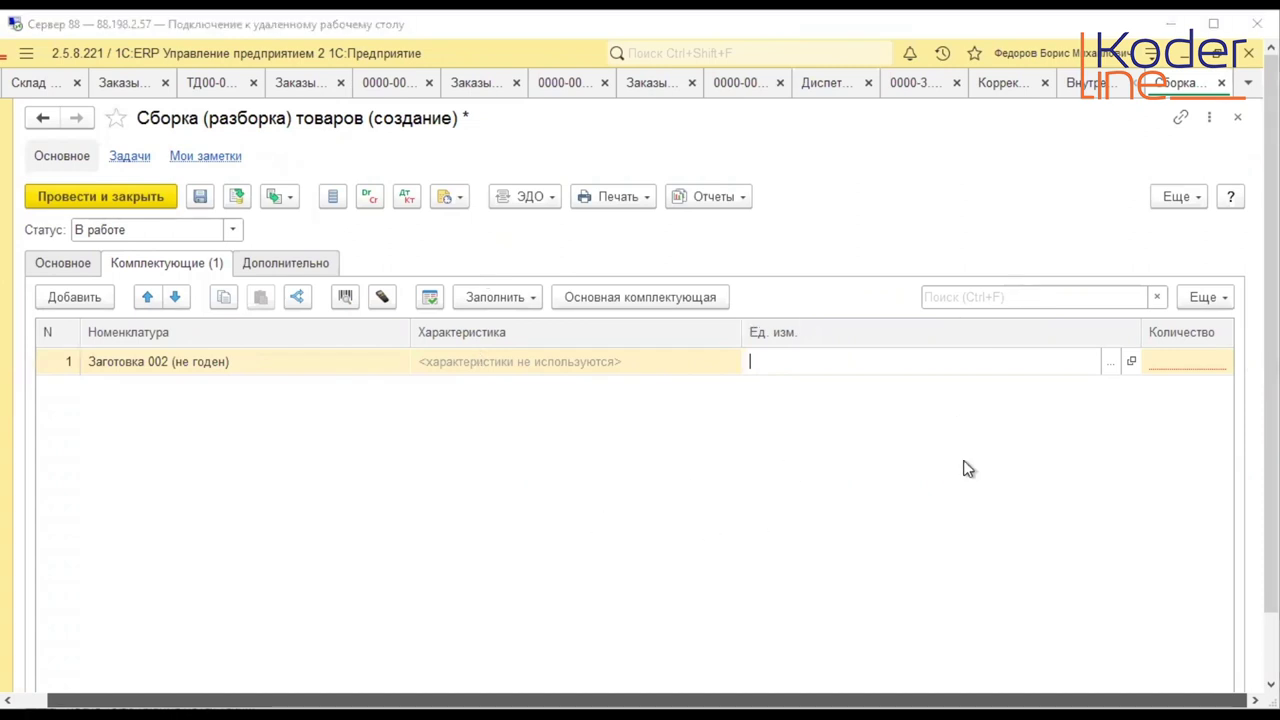
{"action": "type", "text": "шт"}
{"action": "key", "text": "Return"}
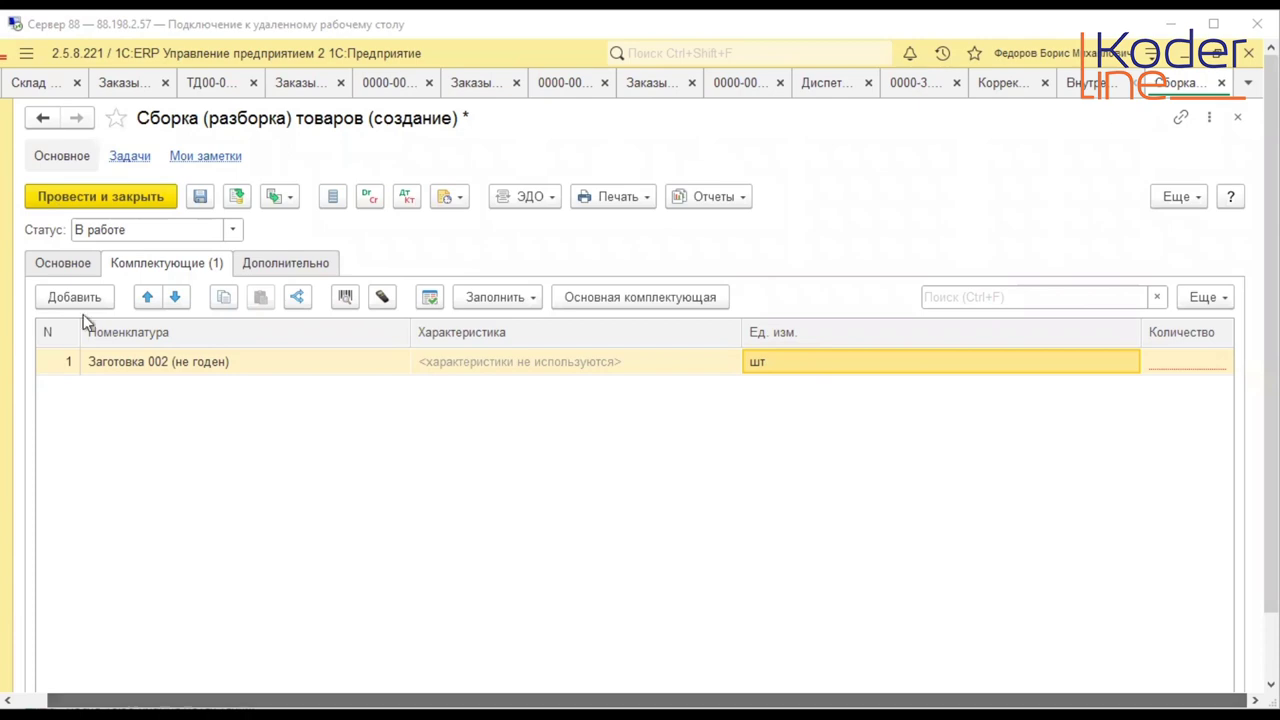
- Open the Заказ на сборку (разборку) dated 14.04.2021 and check its Назначение field and Комплектующие lines
{"action": "left_click", "coordinate": [22, 283]}
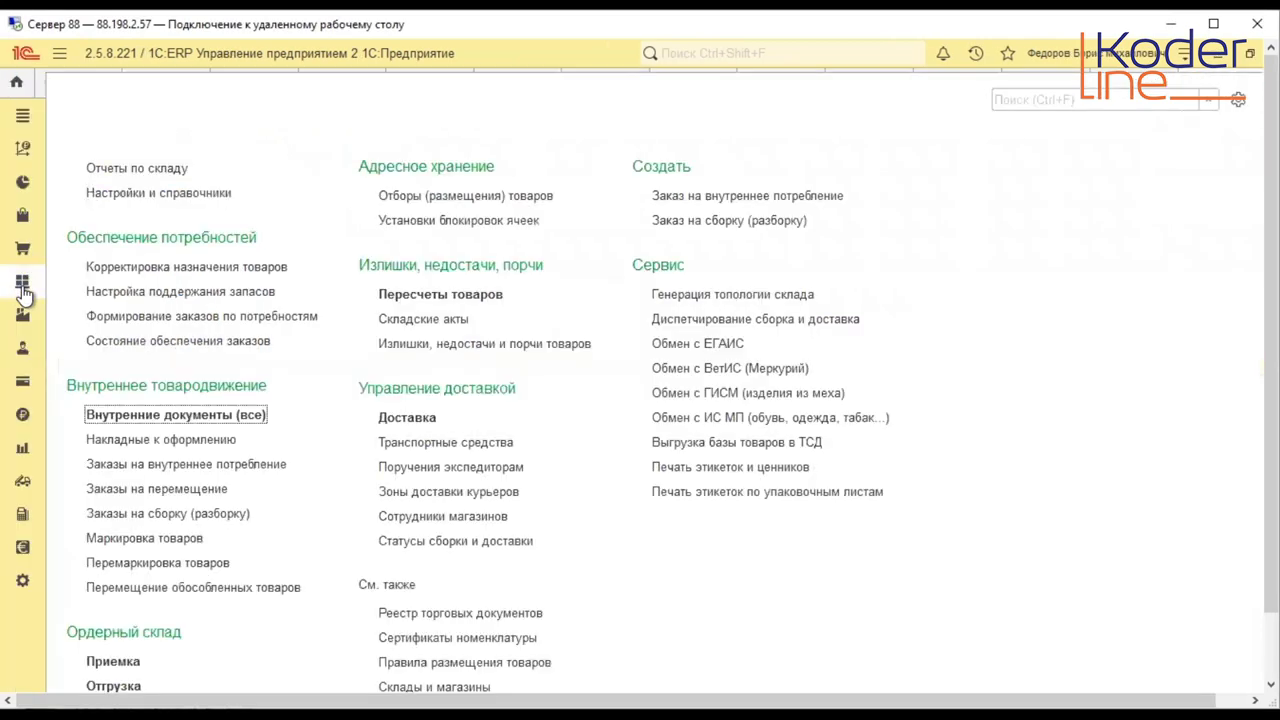
{"action": "left_click", "coordinate": [195, 513]}
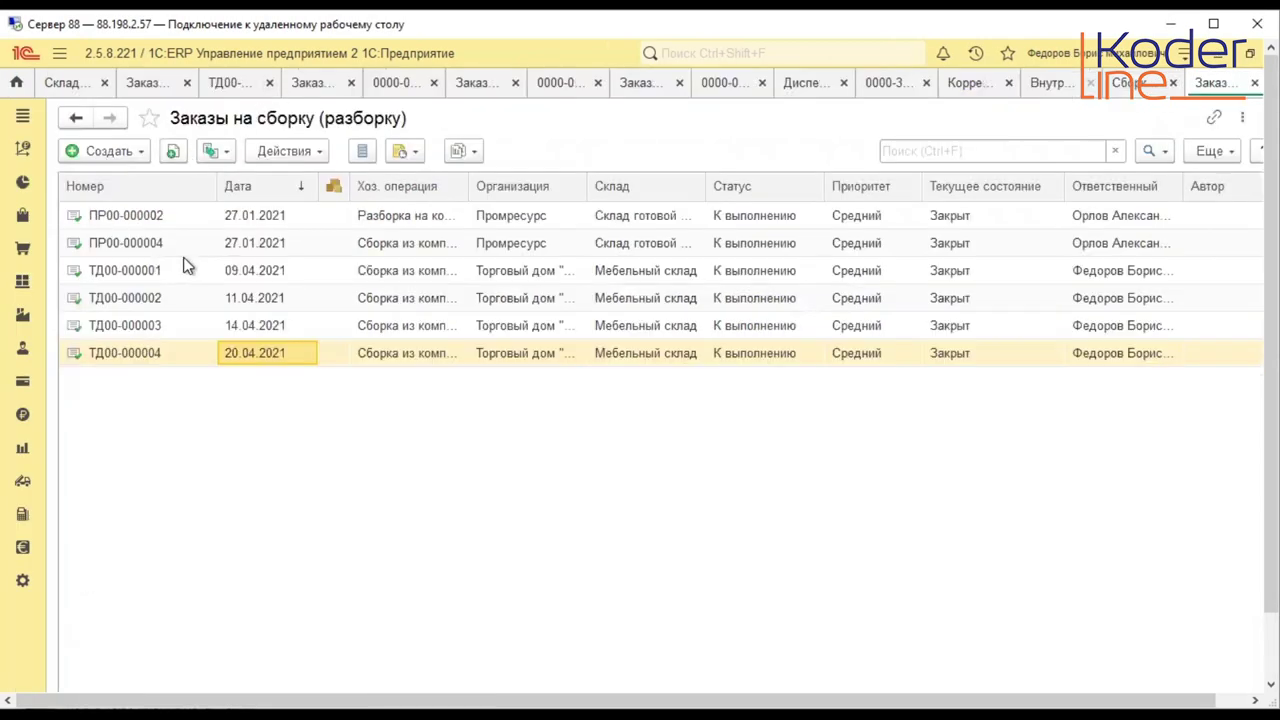
{"action": "left_click", "coordinate": [263, 326]}
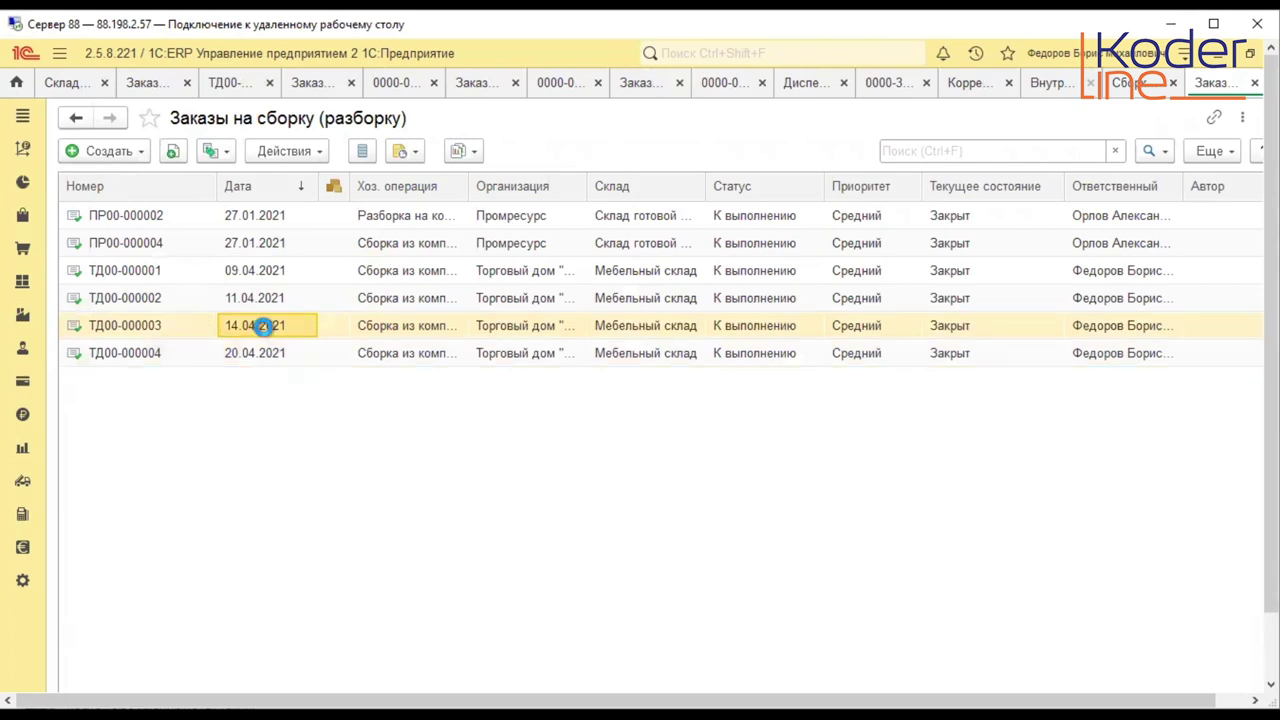
{"action": "double_click", "coordinate": [263, 326]}
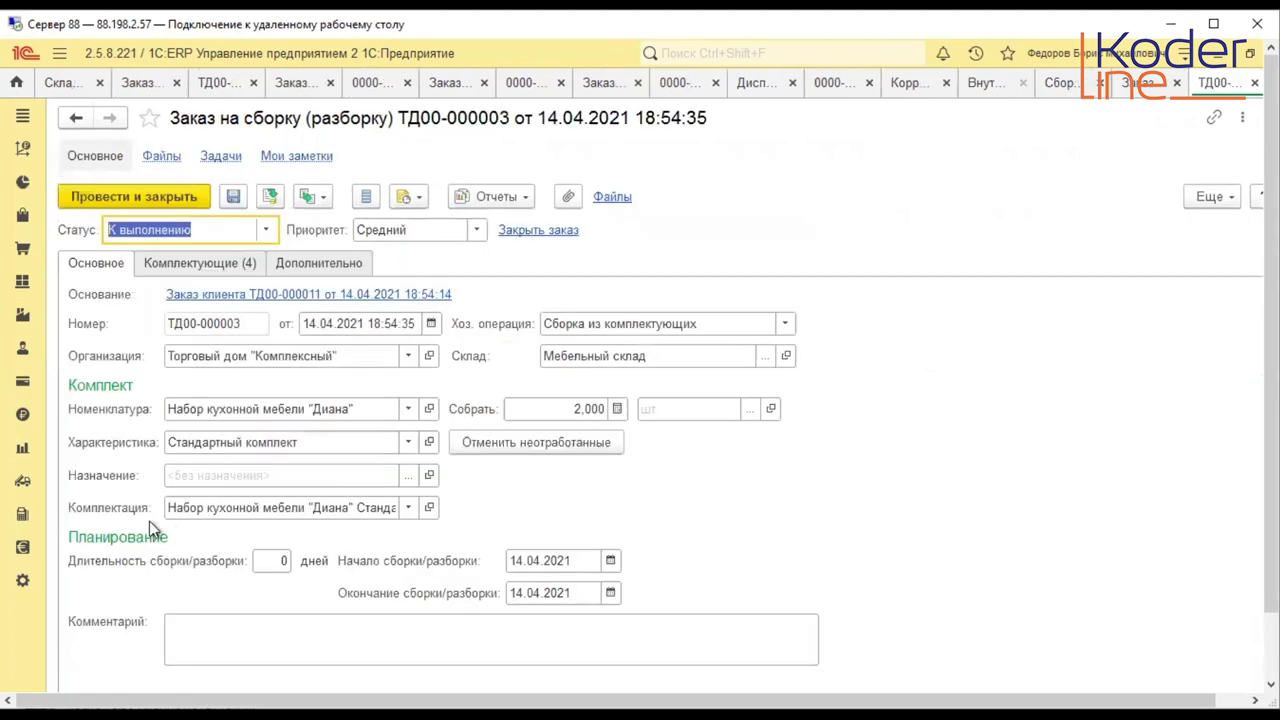
{"action": "left_click", "coordinate": [228, 475]}
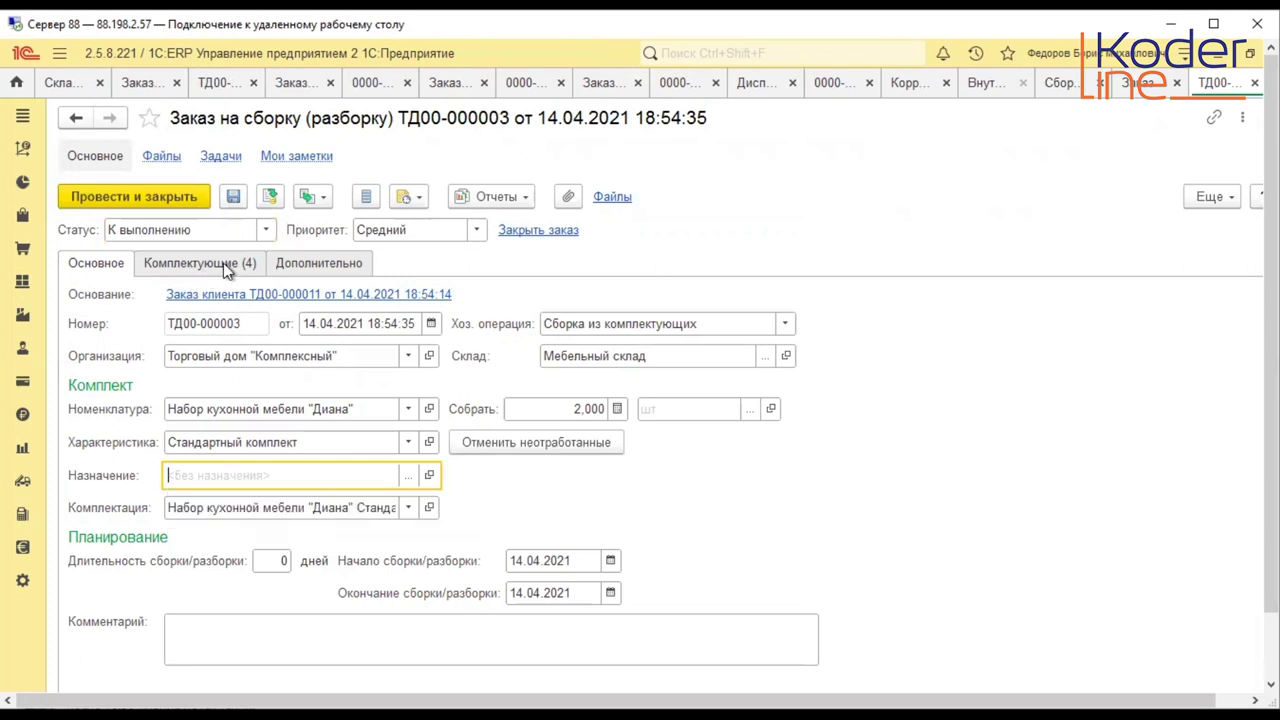
{"action": "left_click", "coordinate": [193, 263]}
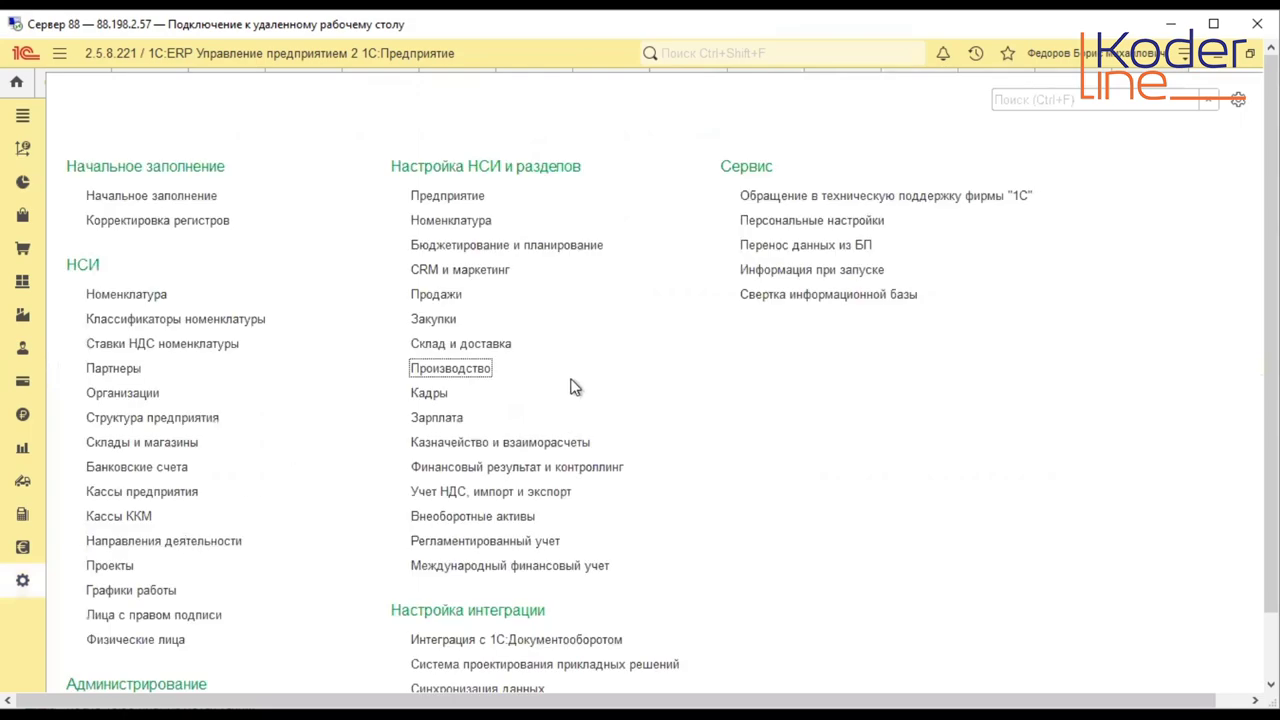
- Open the Склад и доставка settings and check the Обособление комплектующих (комплектов) option under Сборка (разборка) товаров
{"action": "left_click", "coordinate": [436, 344]}
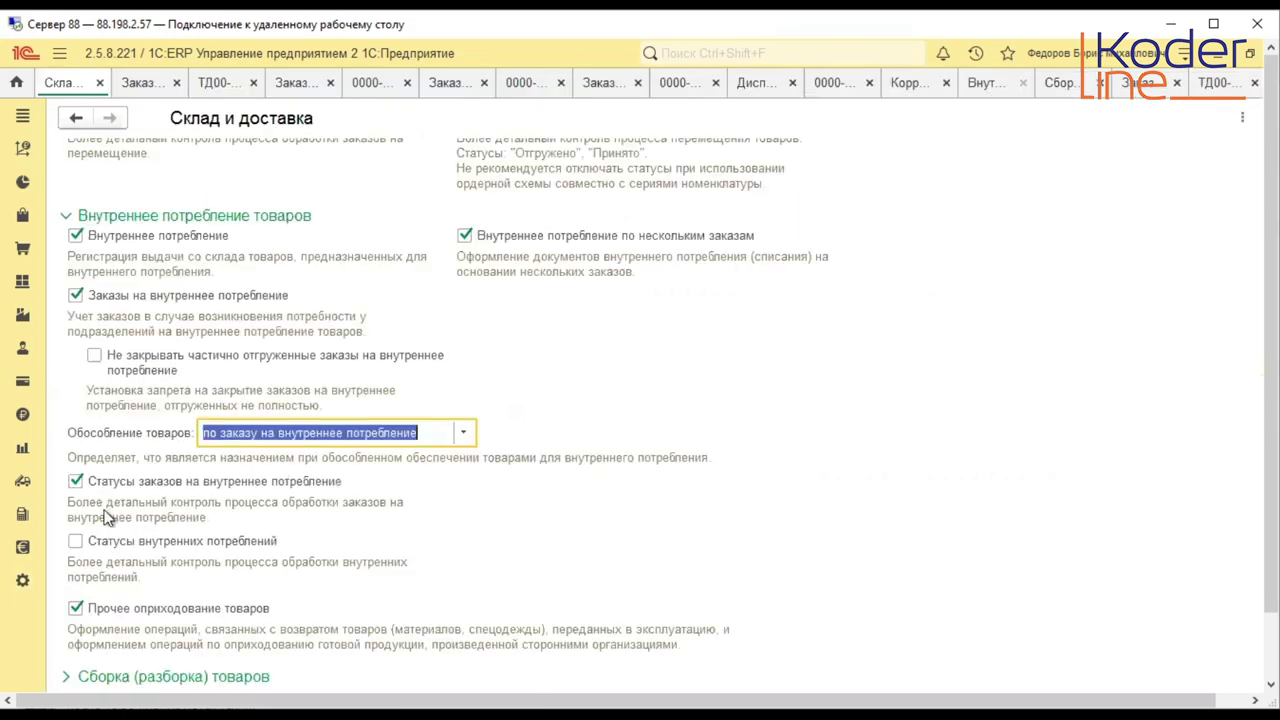
{"action": "left_click", "coordinate": [65, 676]}
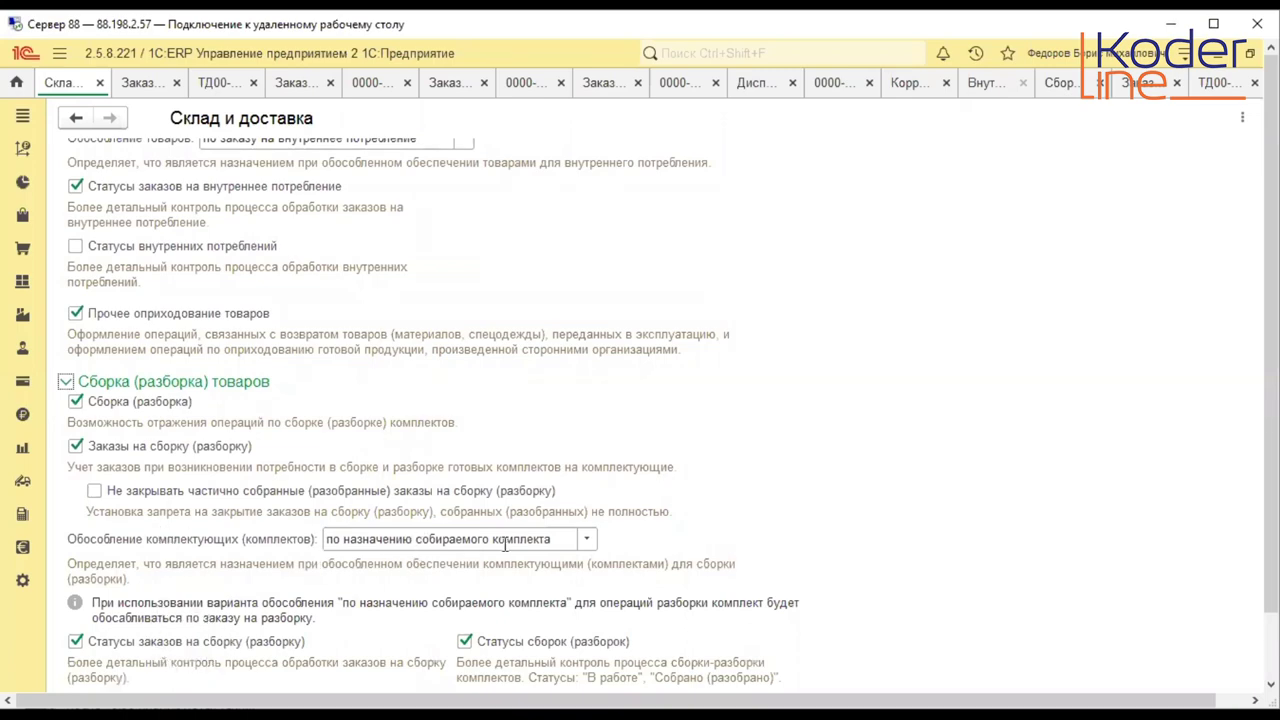
{"action": "scroll", "coordinate": [505, 545], "scroll_direction": "up", "scroll_amount": 15}
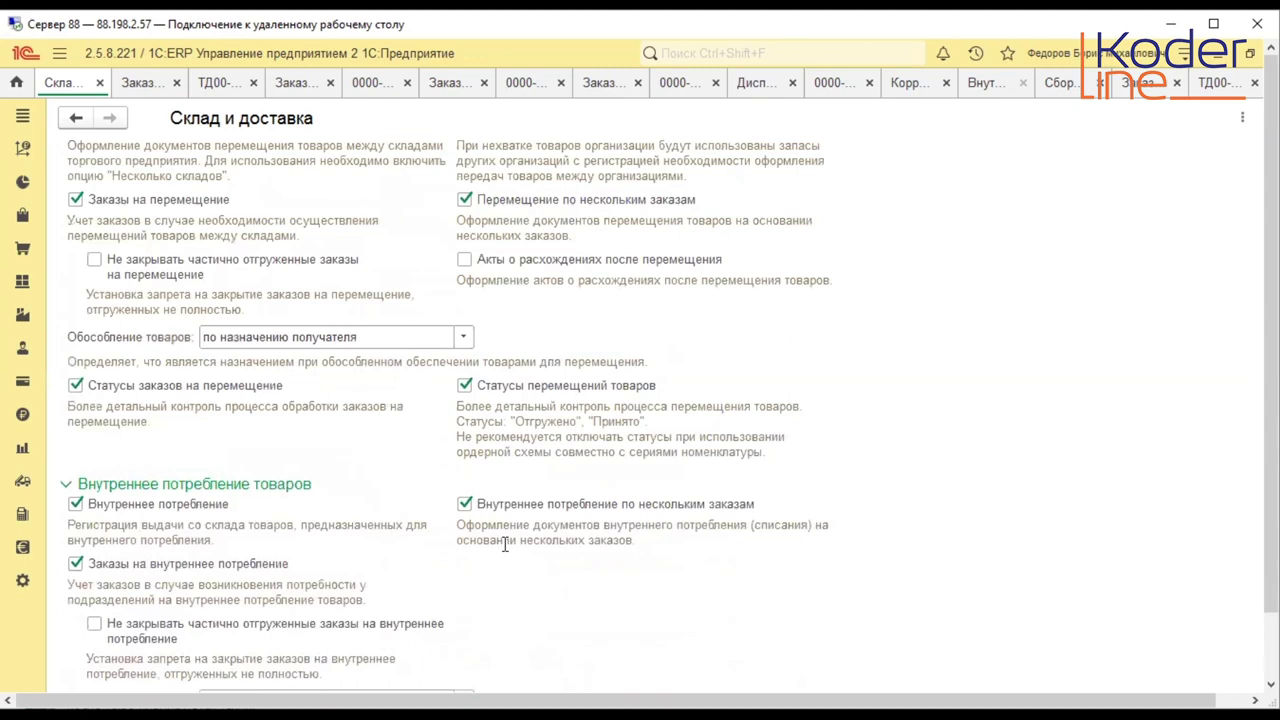
- Return to the Заказ на сборку (разборку) dated 14.04.2021 and review its Назначение field against the Комплектующие lines
{"action": "left_click", "coordinate": [1216, 84]}
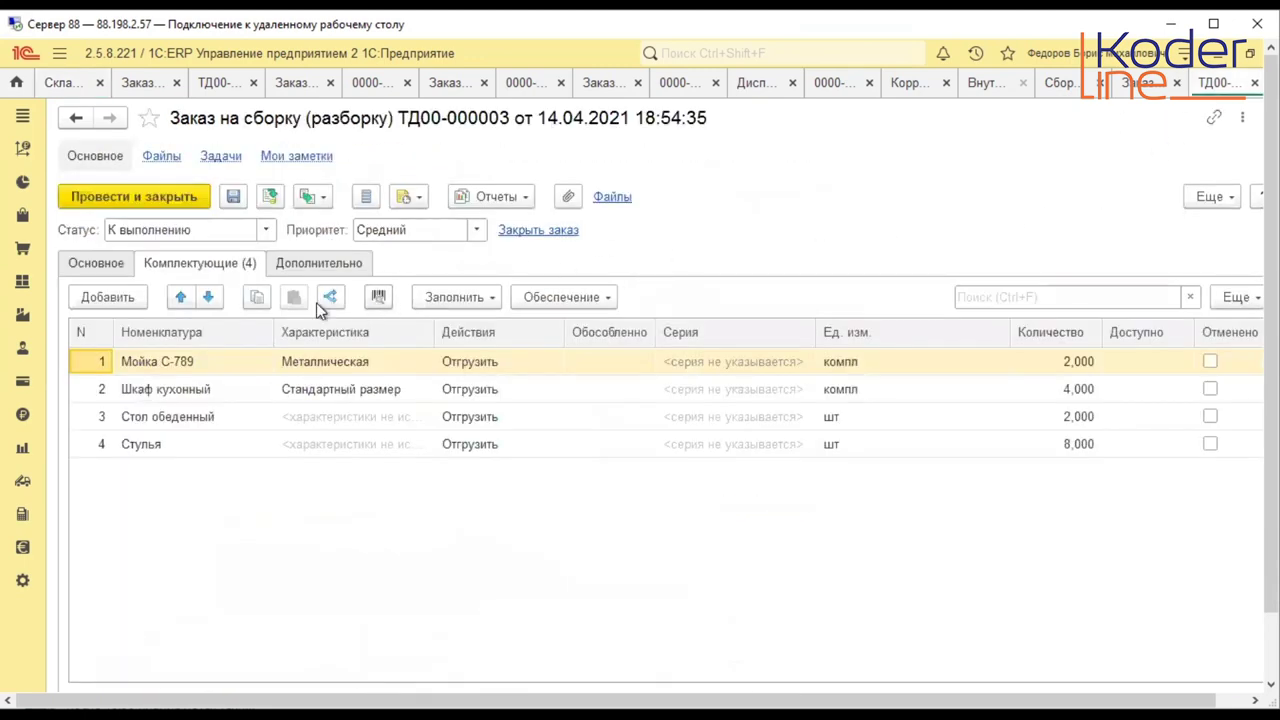
{"action": "left_click", "coordinate": [92, 263]}
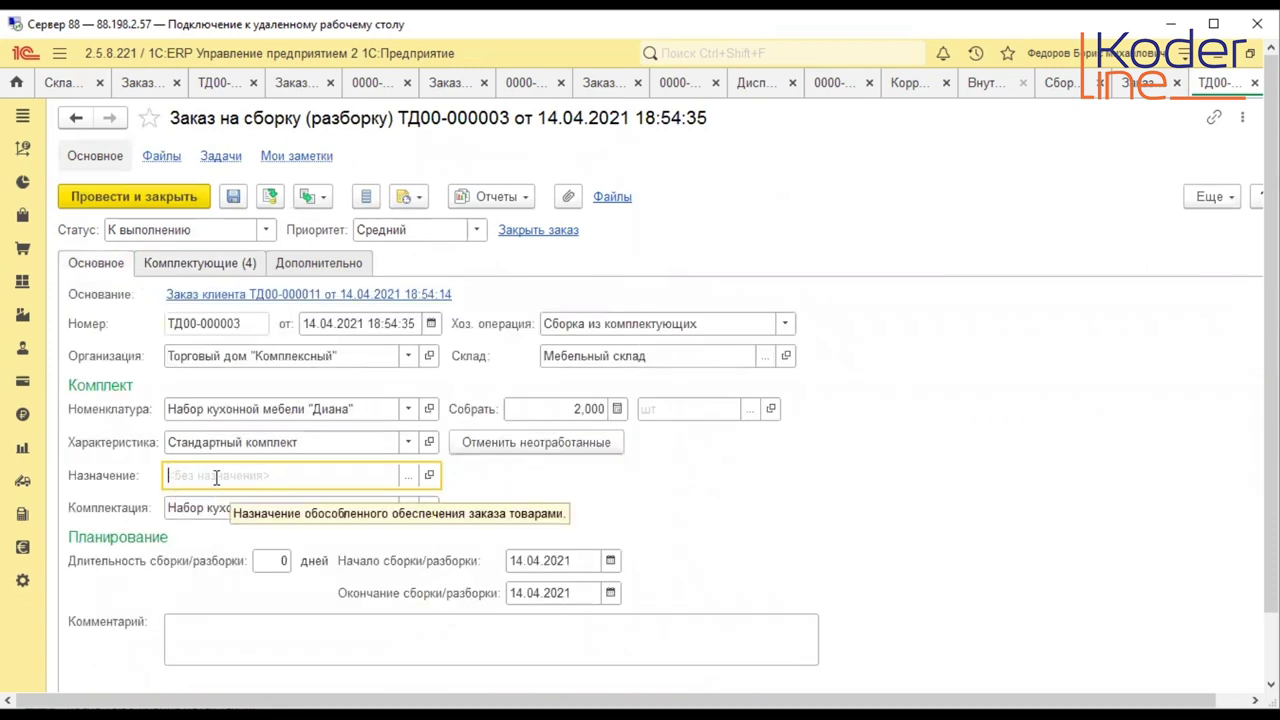
{"action": "left_click", "coordinate": [150, 265]}
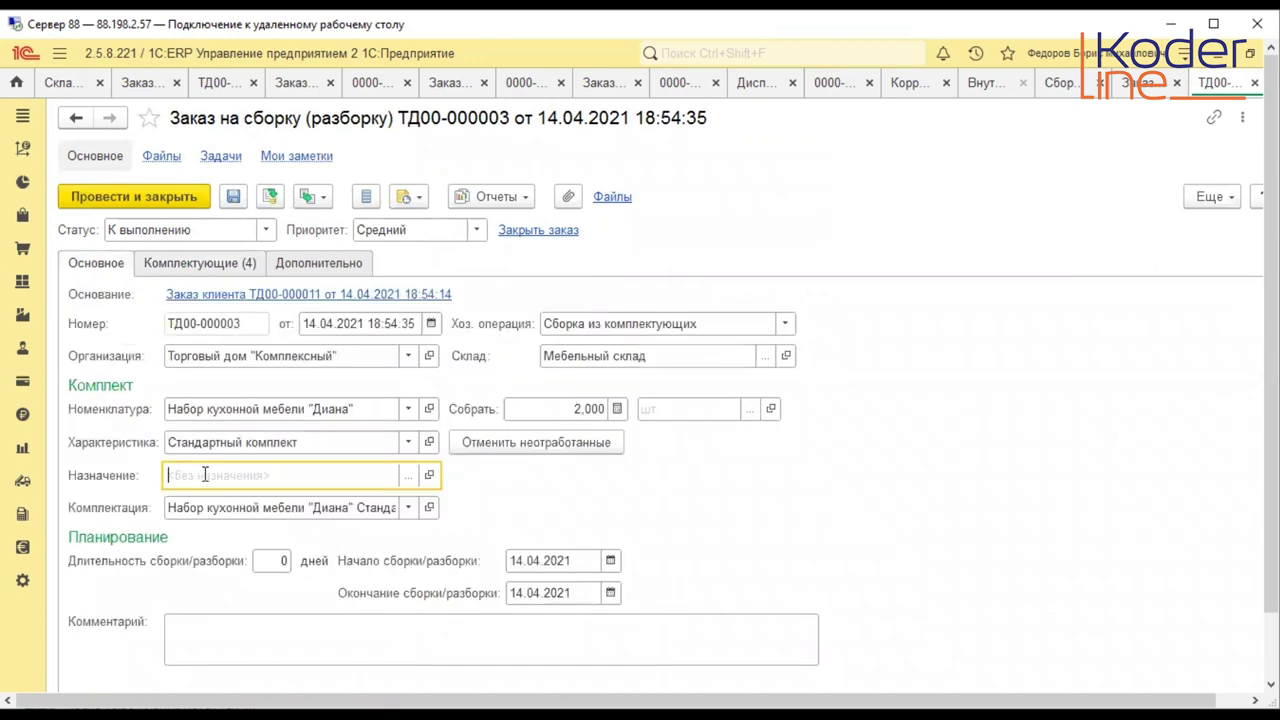
{"action": "left_click", "coordinate": [178, 265]}
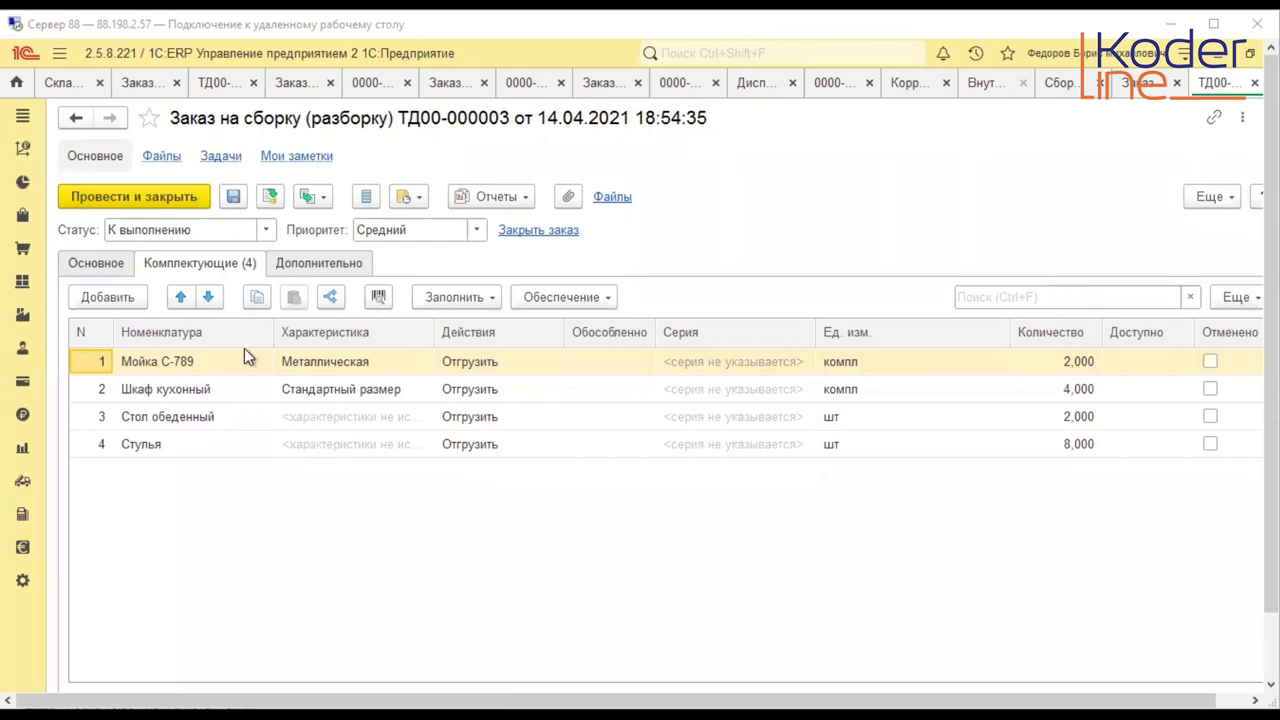
- Open the Корректировка назначения товаров list and view the operation types offered for a new document
{"action": "left_click", "coordinate": [23, 283]}
{"action": "left_click", "coordinate": [236, 270]}
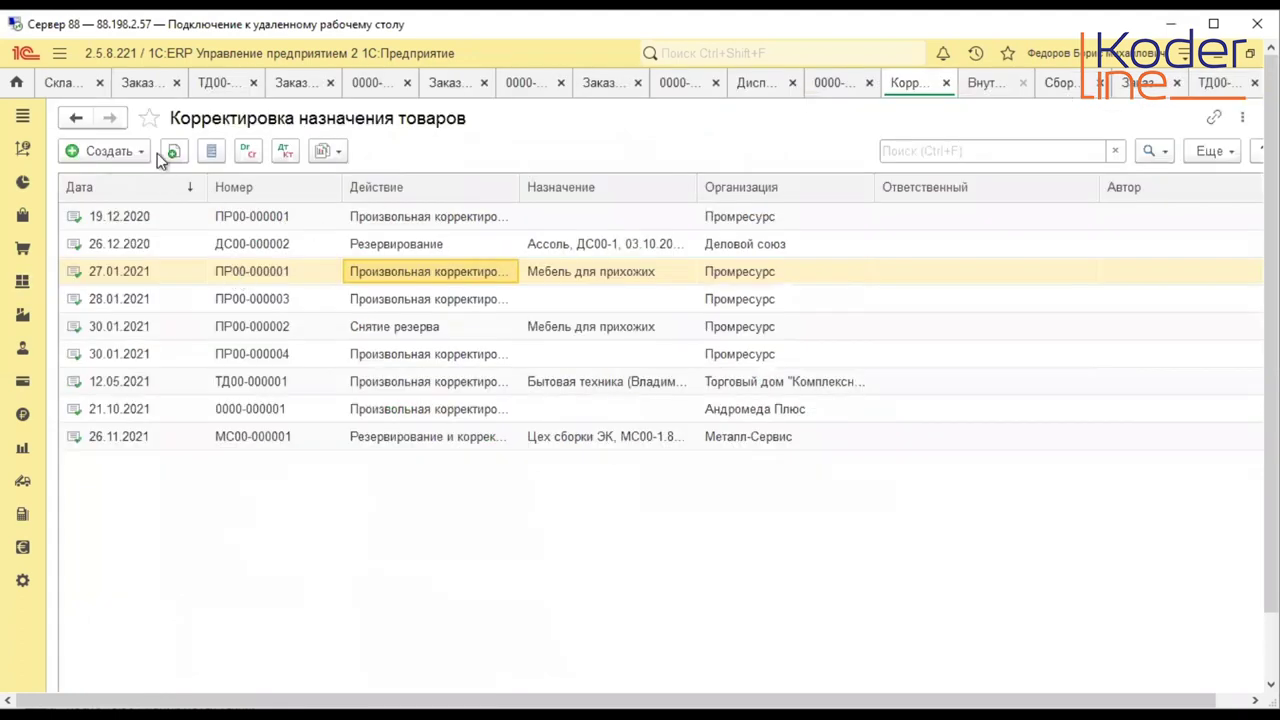
{"action": "left_click", "coordinate": [132, 154]}
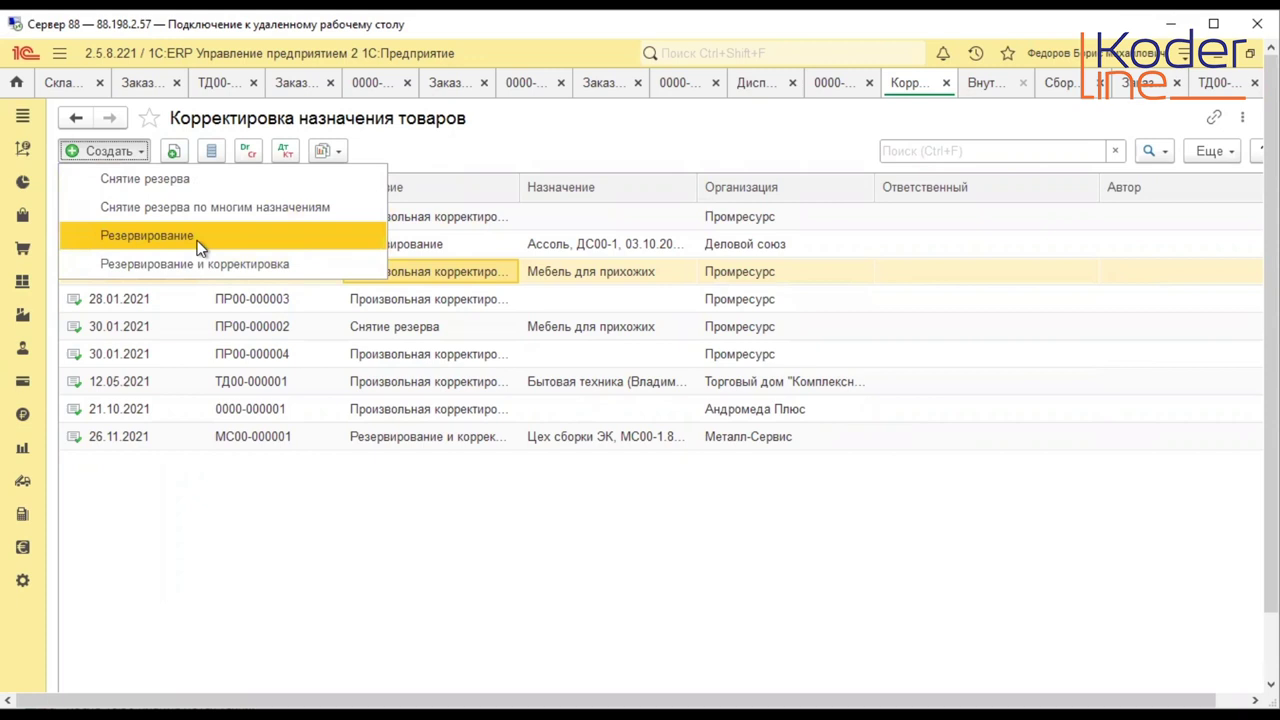
- Try to run Зарезервировать под назначение for the components of the Заказ на сборку (разборку) dated 14.04.2021
{"action": "left_click", "coordinate": [1230, 90]}
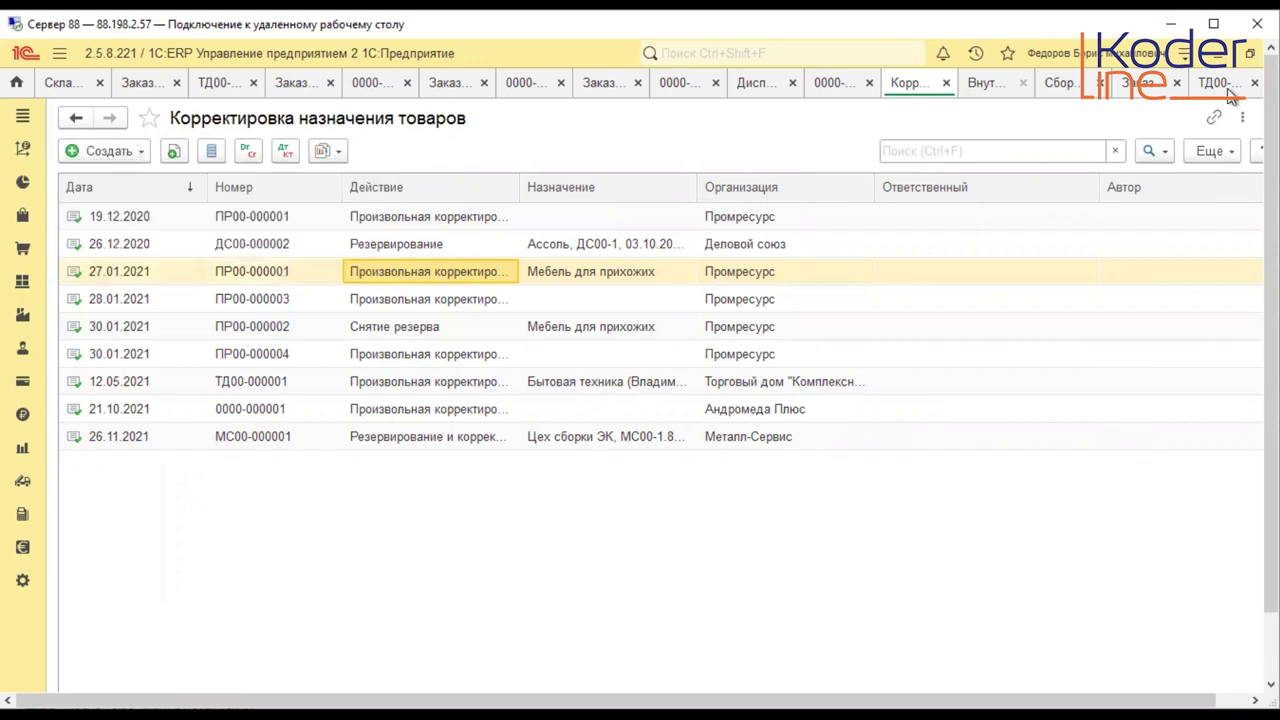
{"action": "left_click", "coordinate": [593, 294]}
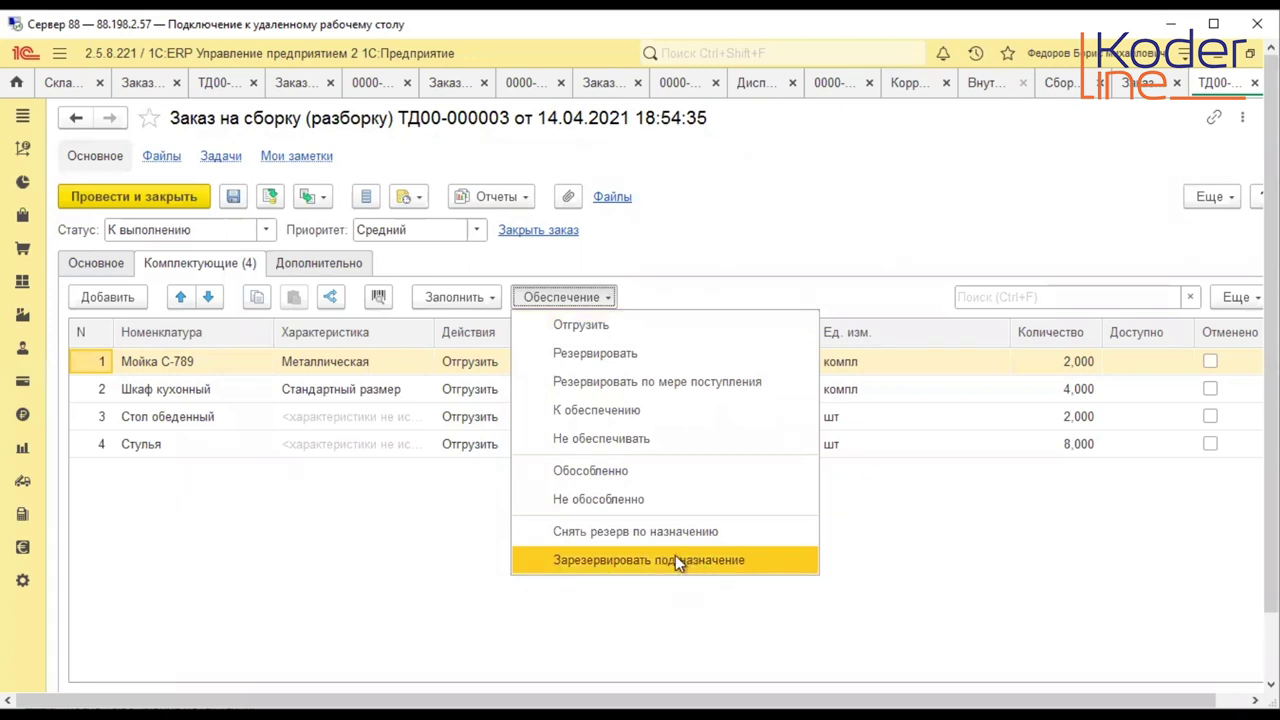
{"action": "left_click", "coordinate": [374, 444]}
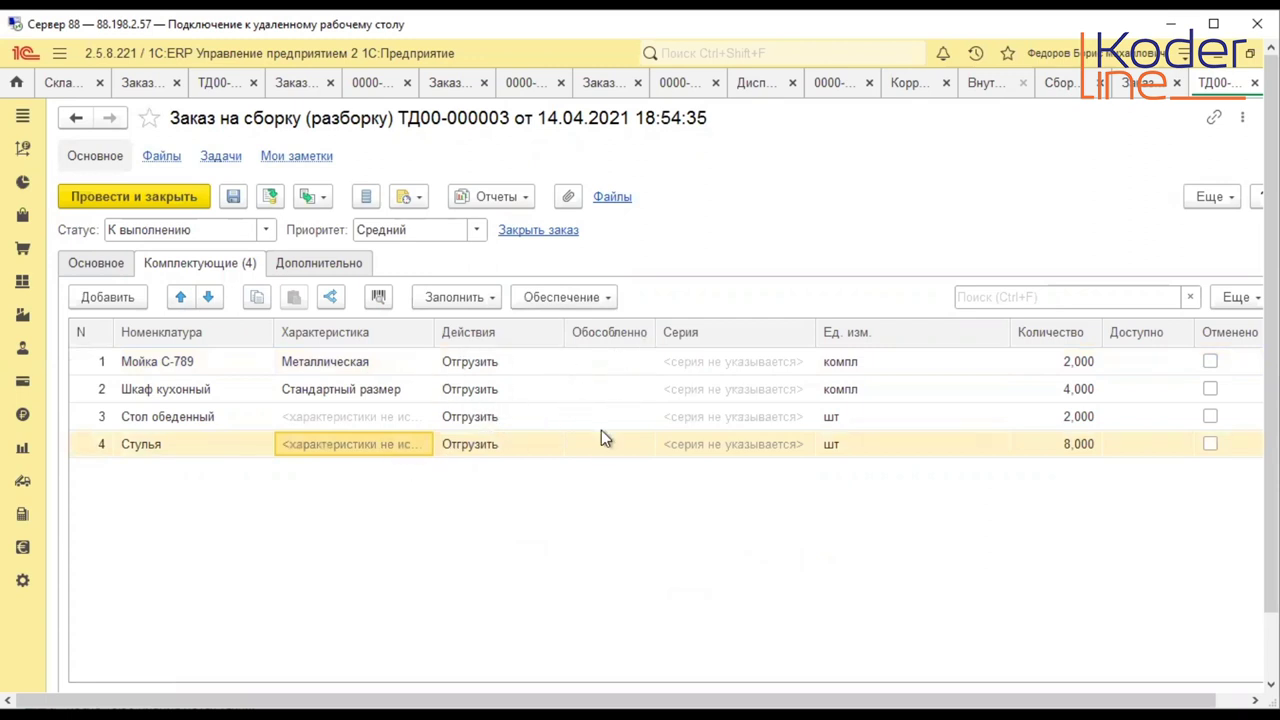
{"action": "left_click", "coordinate": [600, 299]}
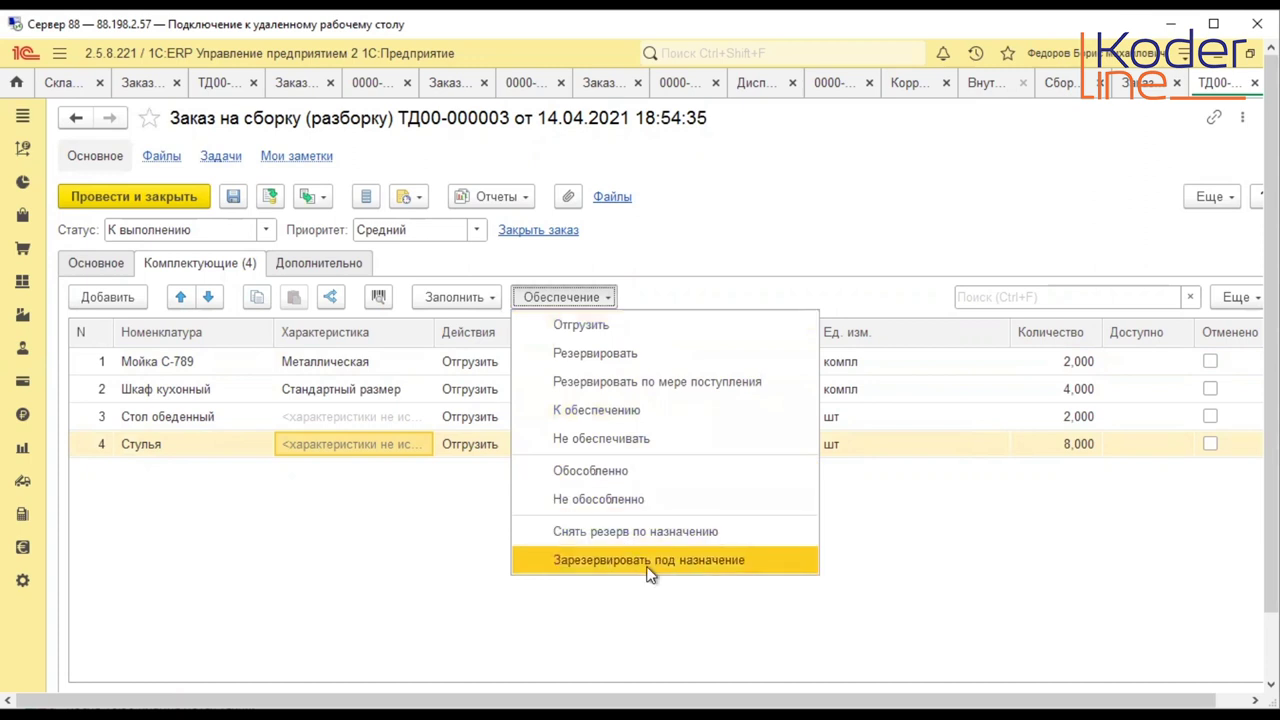
{"action": "left_click", "coordinate": [648, 561]}
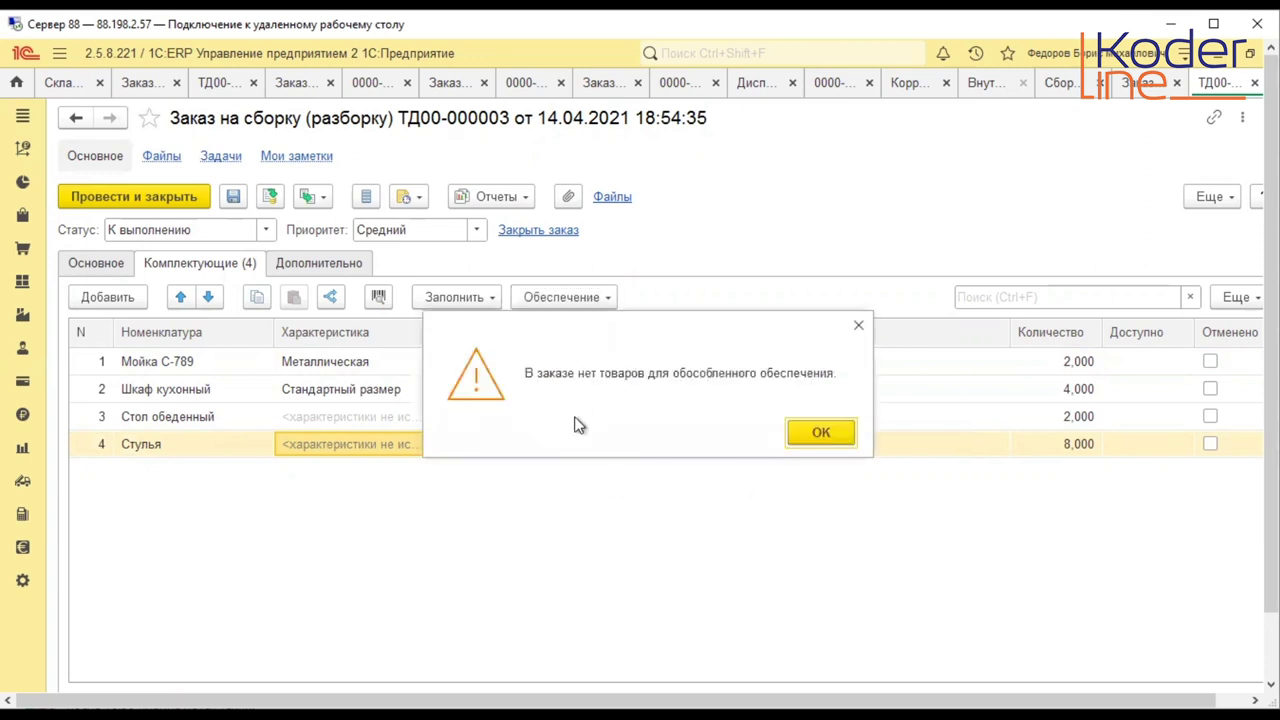
{"action": "key", "text": "Return"}
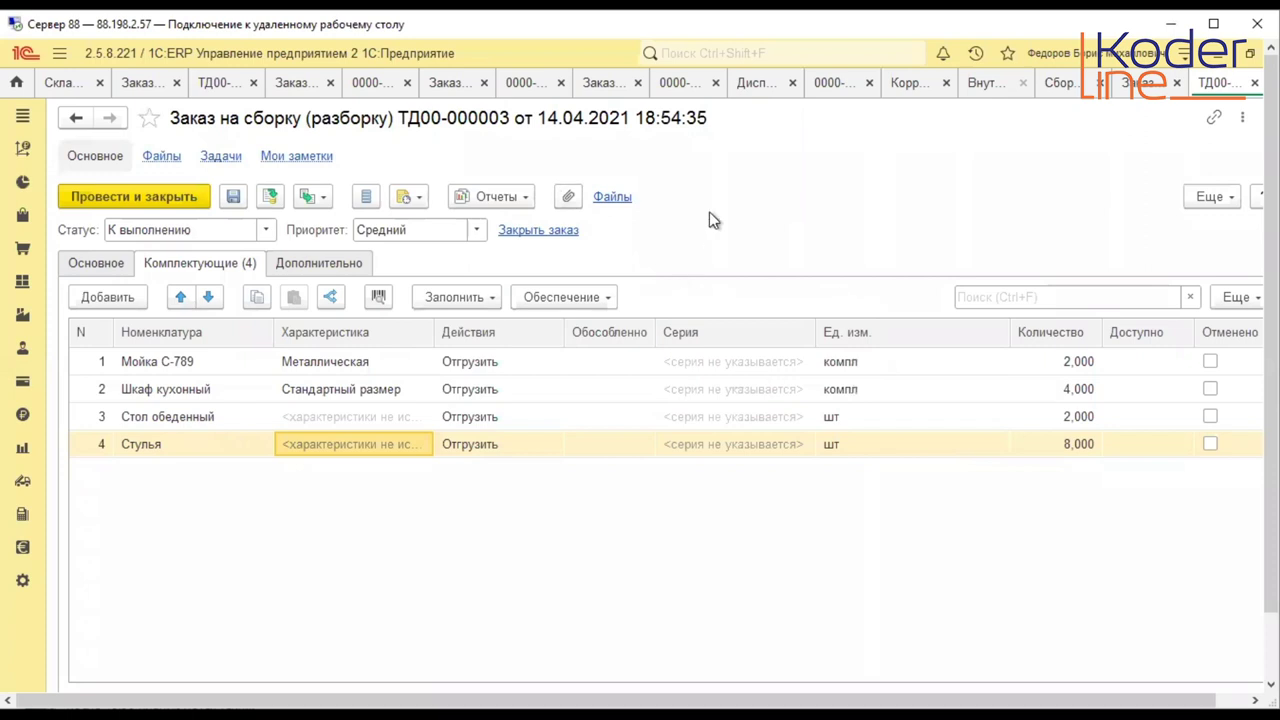